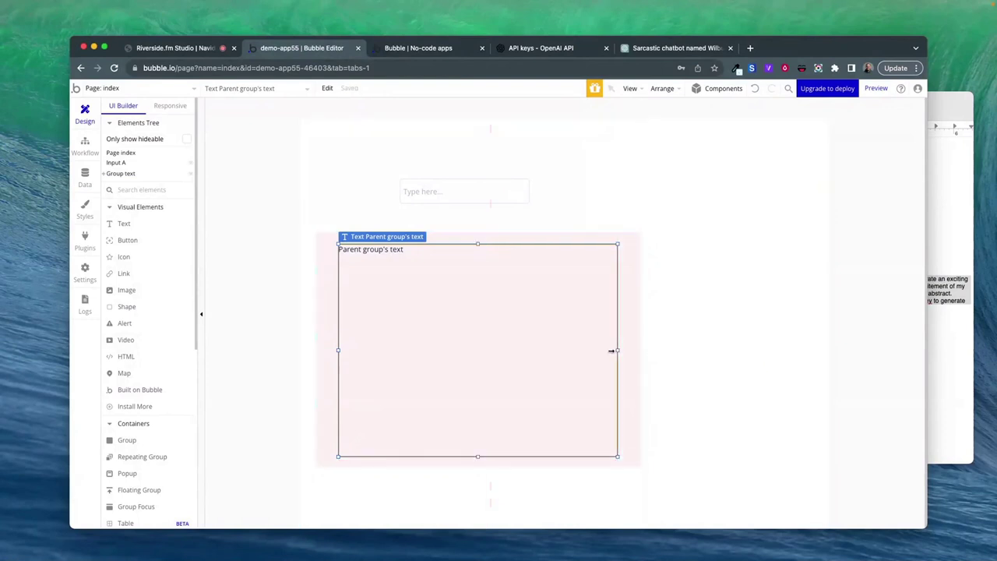
- Narrow the pink text group on the index page so it fills only the left part of the page, keeping its text element inside
left_click(646, 350)
left_click_drag(642, 350, 521, 347)
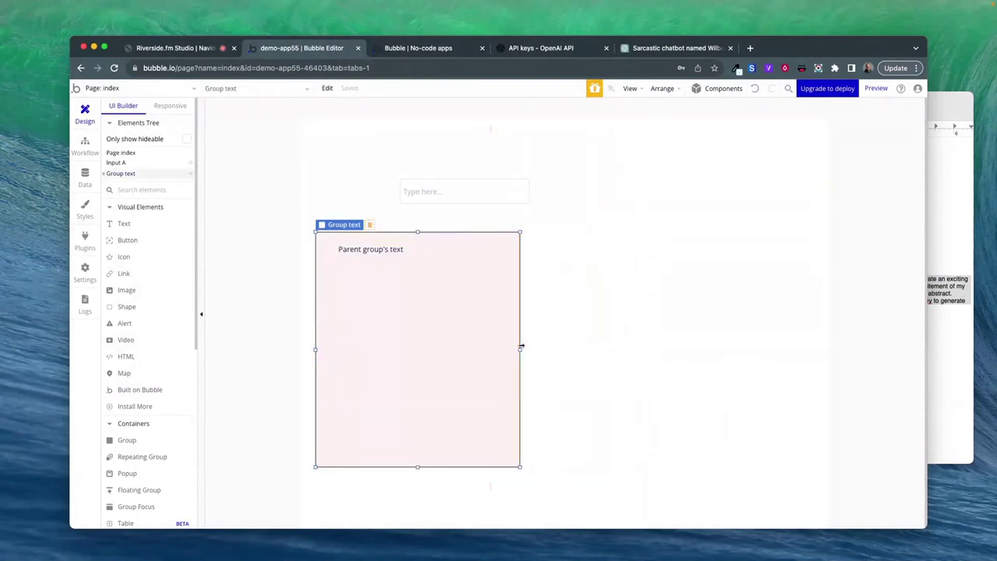
left_click(427, 307)
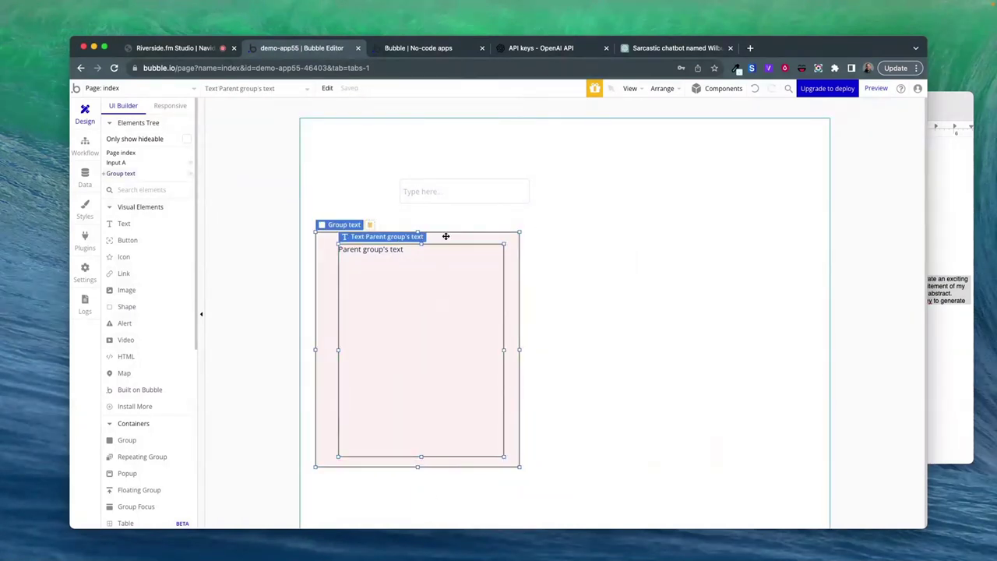
- Move the input field left above the narrowed pink group and shift the group's text element slightly left to center it
left_click(445, 195)
left_click_drag(455, 190, 408, 187)
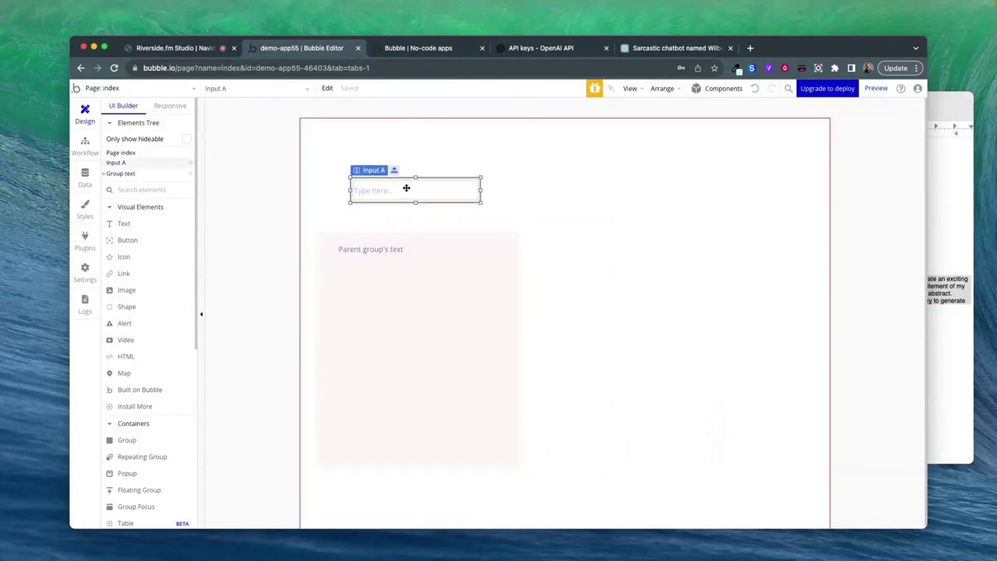
left_click(394, 288)
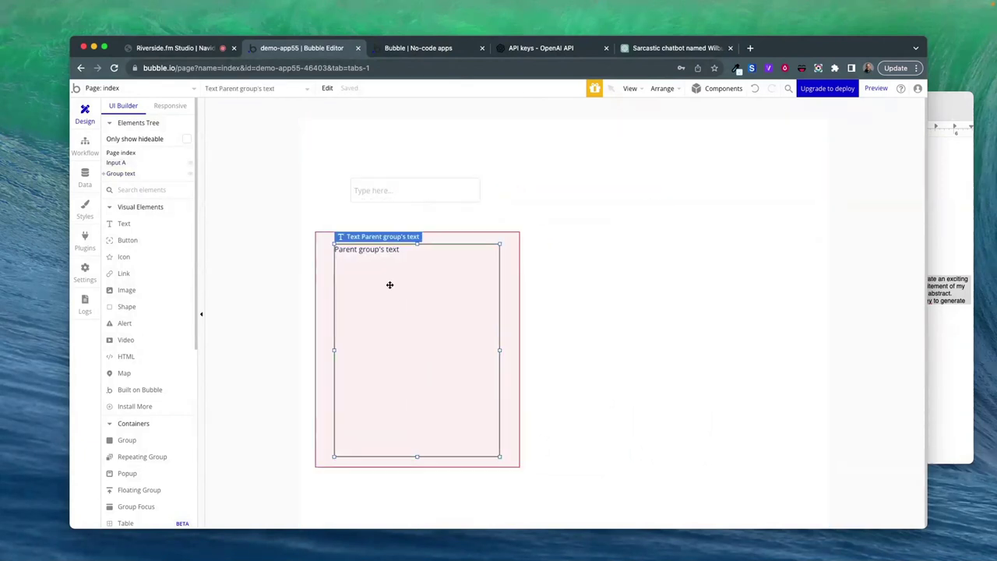
left_click(609, 266)
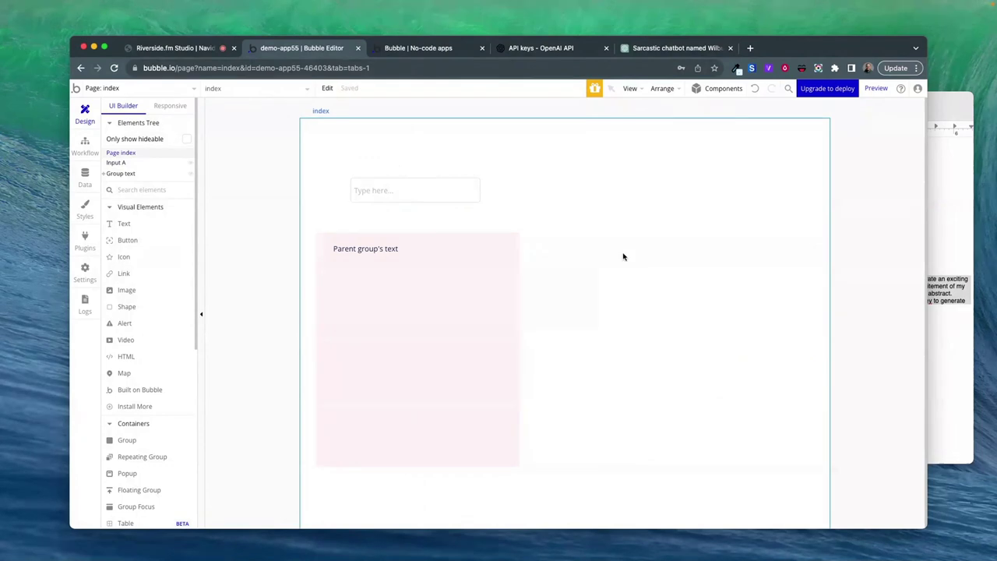
left_click(442, 286)
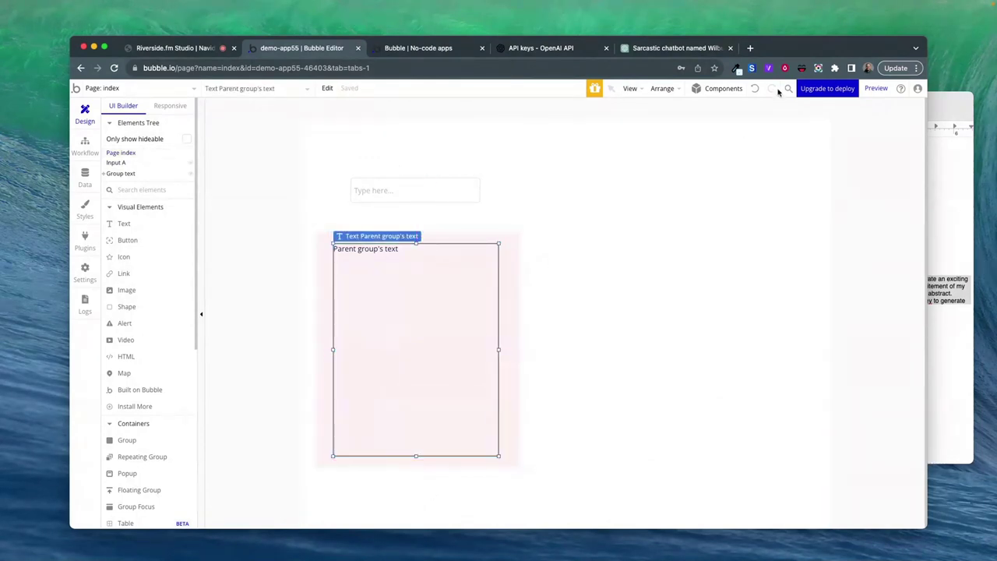
- Copy the ImagineAPI pricing URL from the text note and open it in a new browser tab
left_click(926, 170)
left_click_drag(832, 155, 719, 155)
key("super+c")
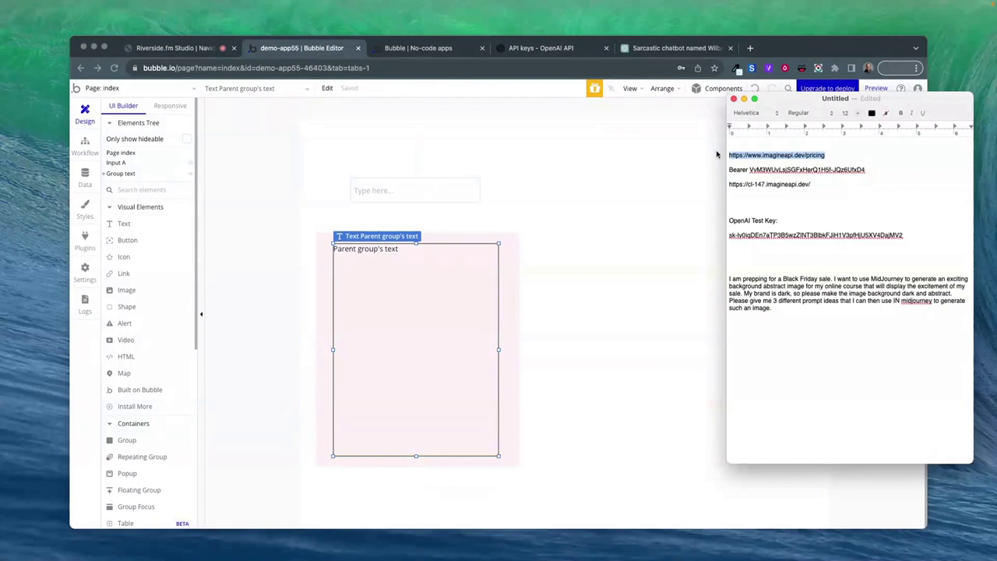
left_click(753, 52)
key("super+v")
key("Return")
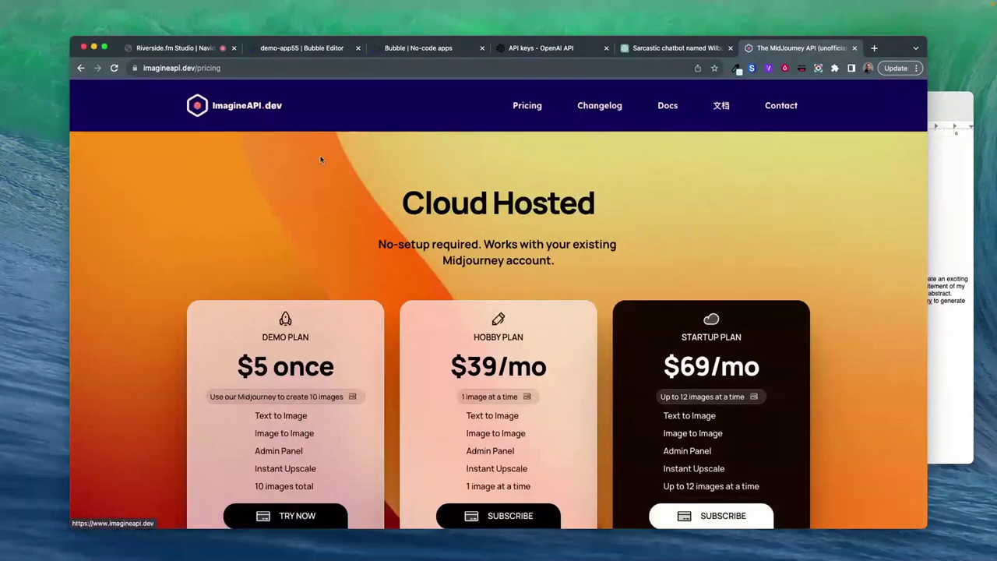
- Review the cloud-hosted plans on the ImagineAPI pricing page, highlighting the Hobby plan's details
scroll(353, 187, "down", 2)
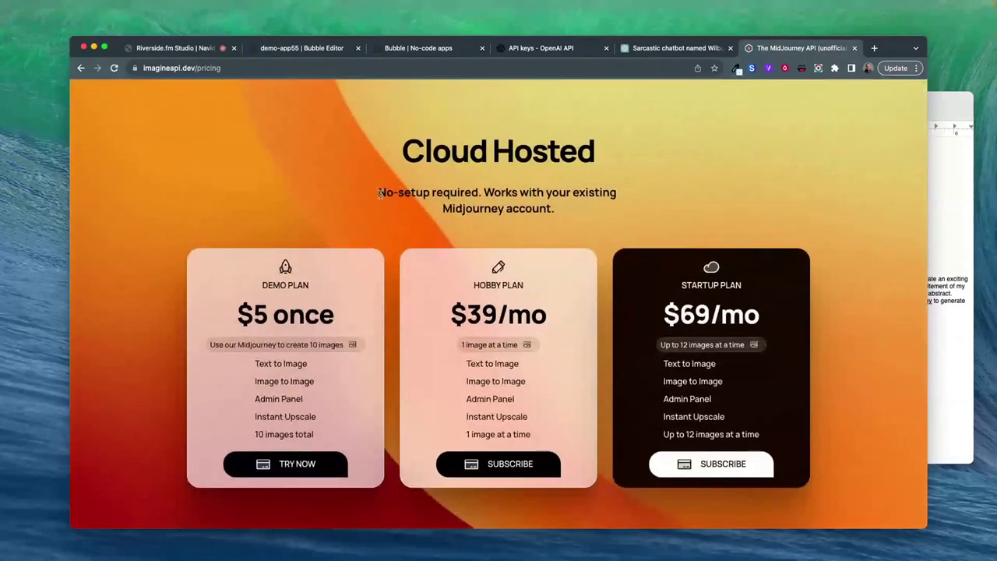
scroll(380, 193, "down", 1)
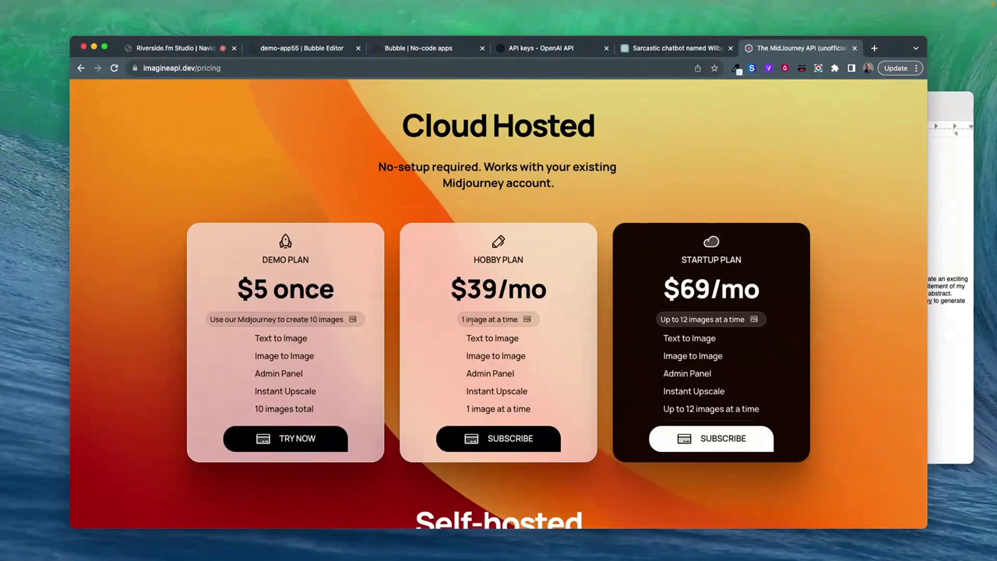
left_click_drag(473, 254, 554, 413)
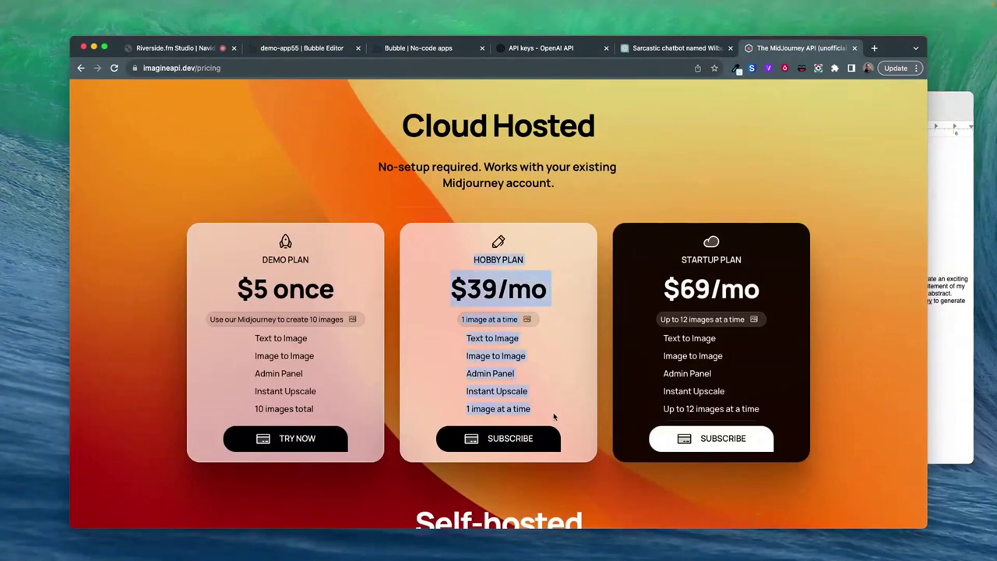
left_click(534, 367)
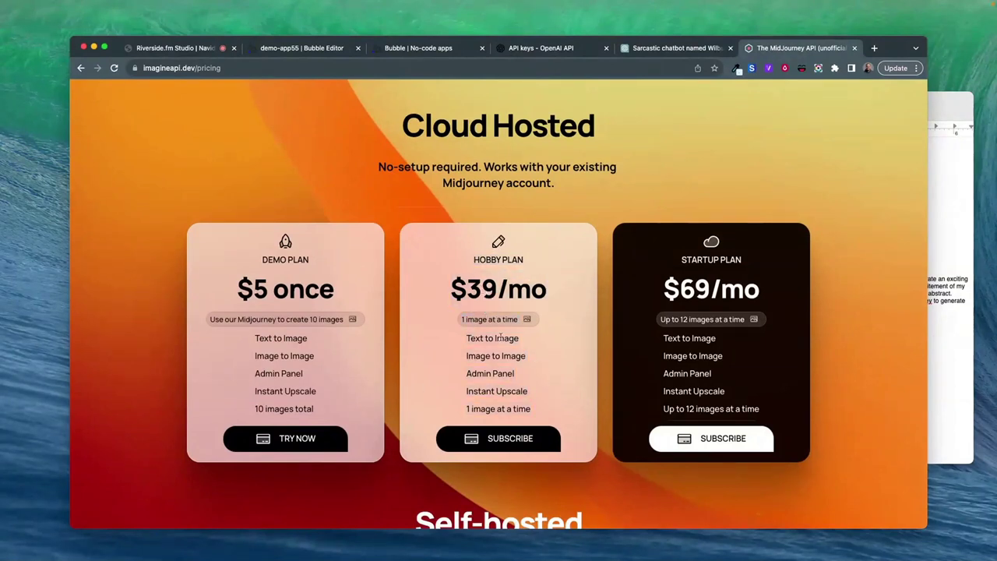
- Highlight the bearer token line in the text note, and return to the pricing page
left_click(955, 209)
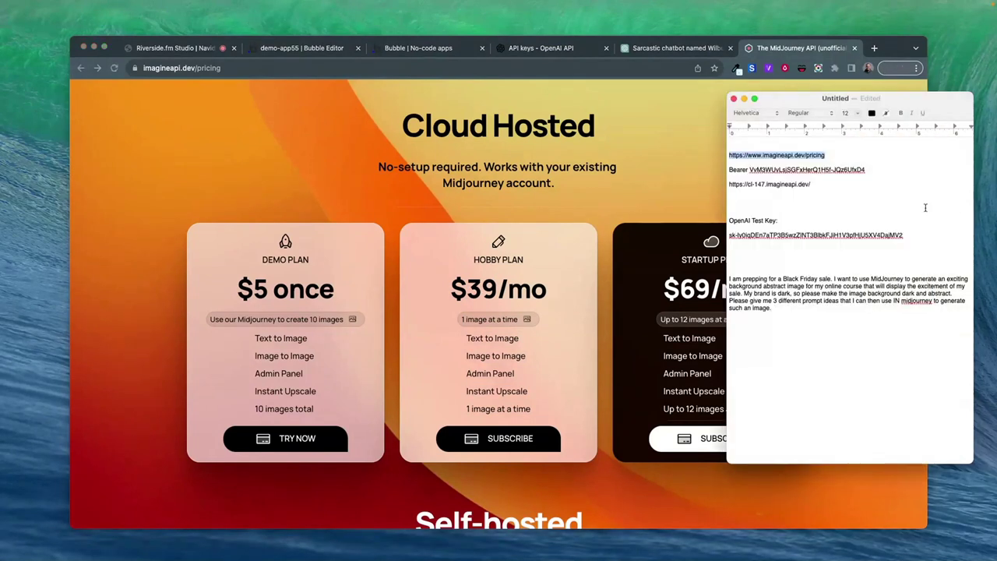
left_click(759, 169)
left_click_drag(885, 169, 729, 169)
left_click(658, 188)
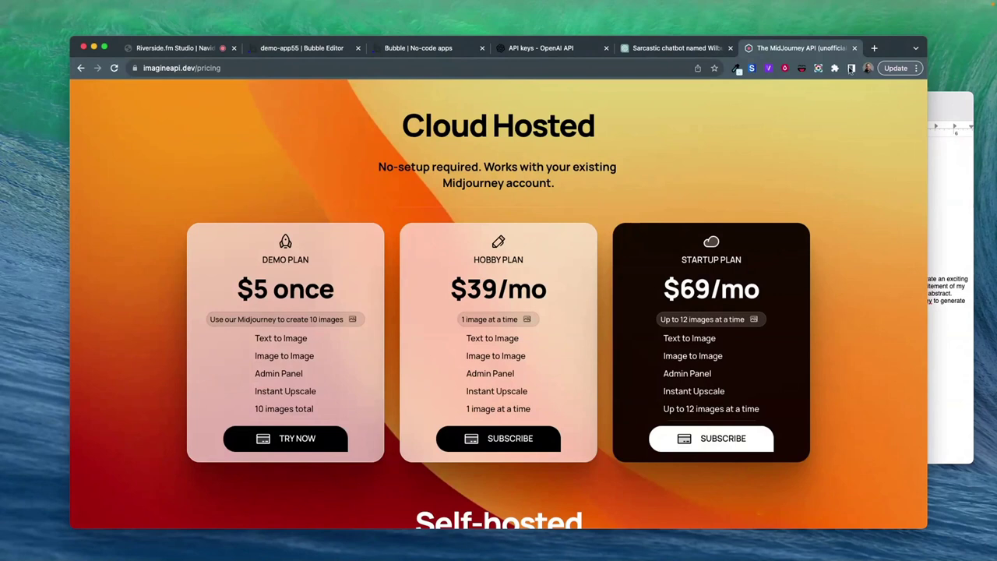
- Switch to the Bubble editor, open the catalogue for installing new plugins and browse the available plugins
left_click(287, 51)
left_click(82, 243)
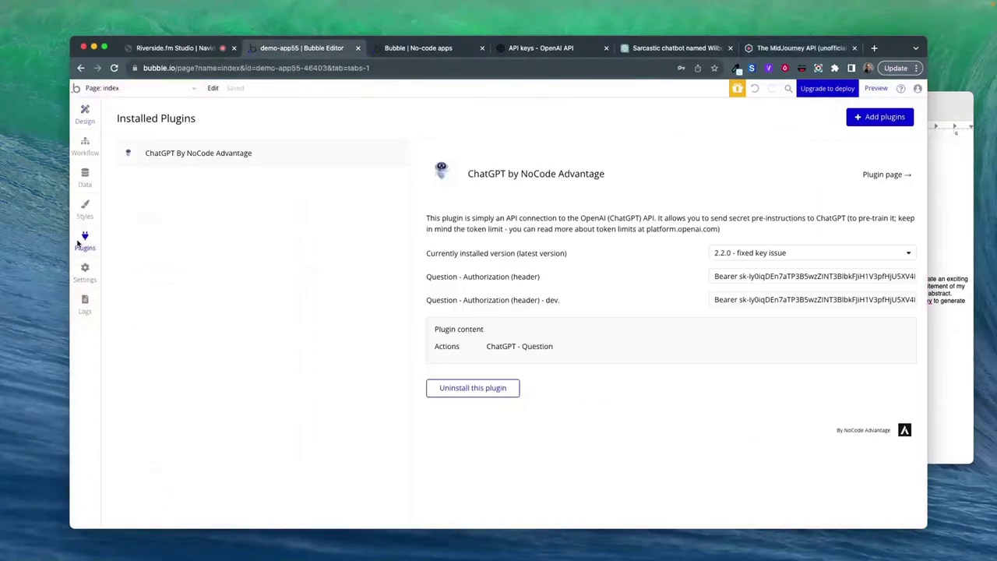
left_click(880, 117)
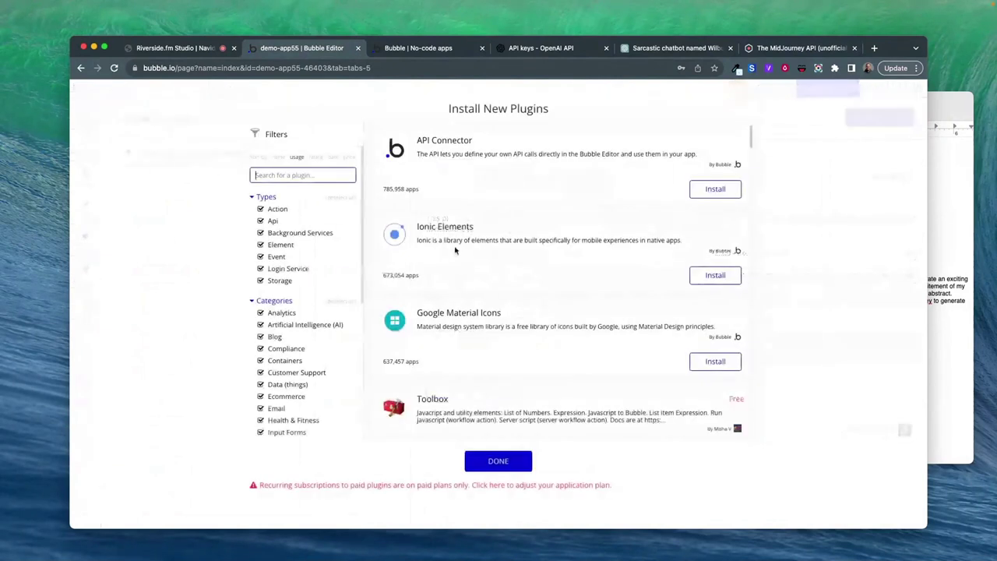
scroll(437, 279, "down", 5)
scroll(439, 282, "down", 20)
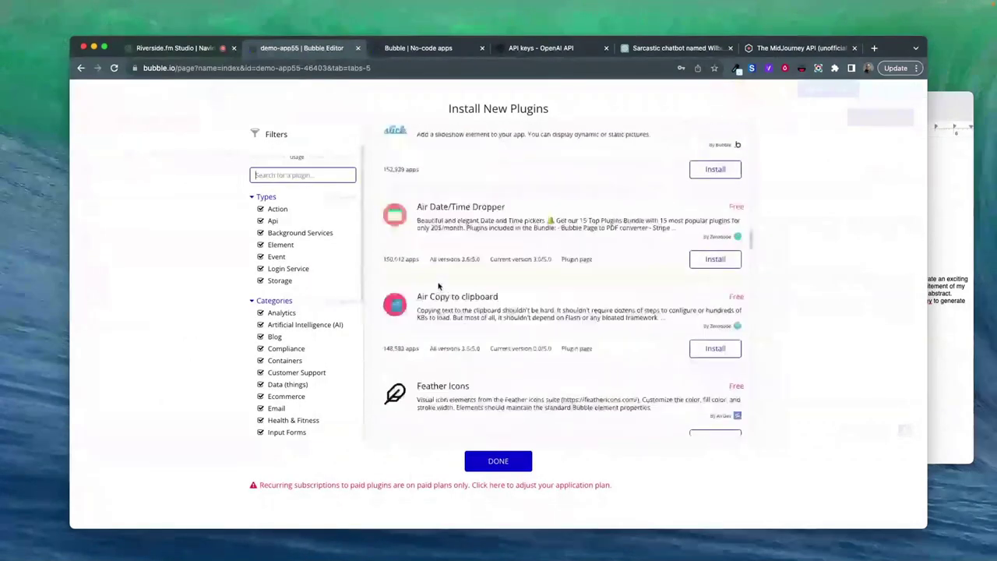
scroll(437, 288, "down", 10)
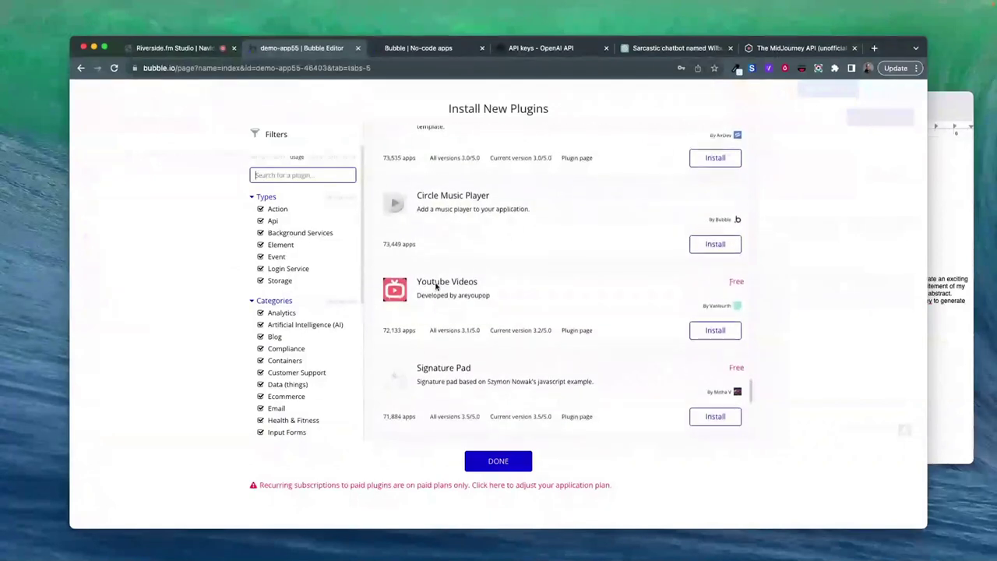
scroll(440, 285, "up", 20)
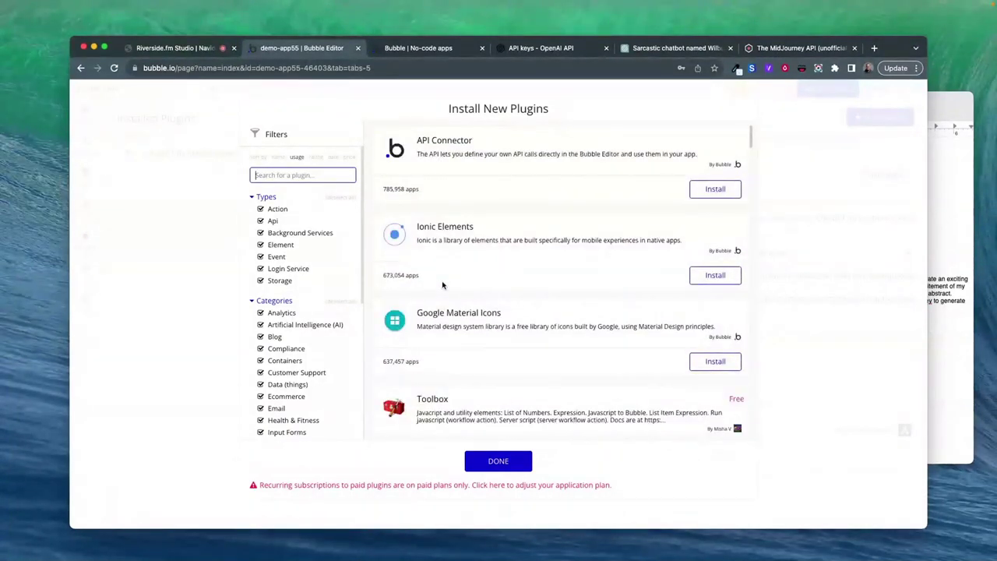
- Search the plugins for "midjour", install the free Midjourney via ImagineAPI.dev plugin and bring up its settings fields
left_click(283, 173)
type("midjour")
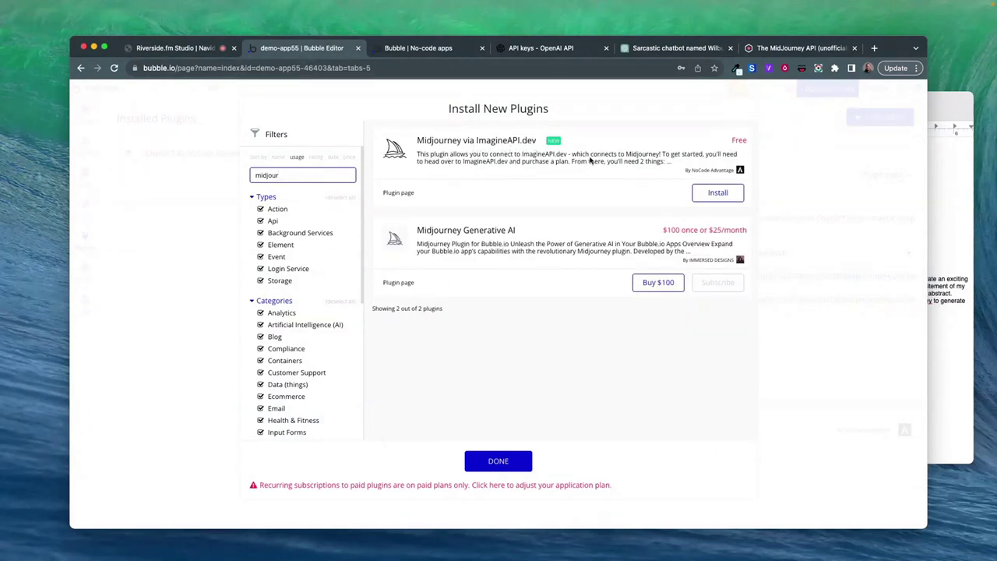
left_click(719, 193)
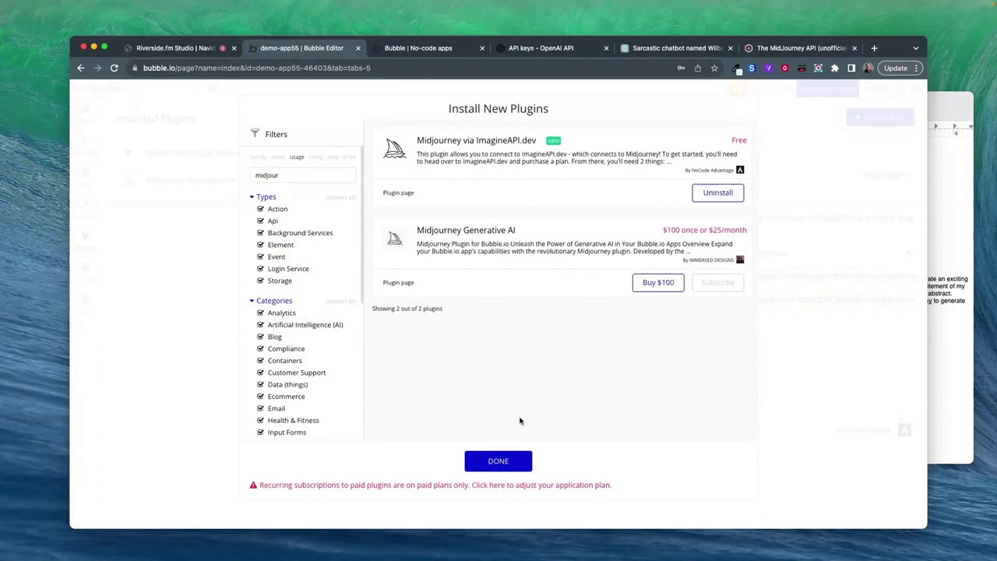
left_click(499, 461)
scroll(580, 294, "down", 5)
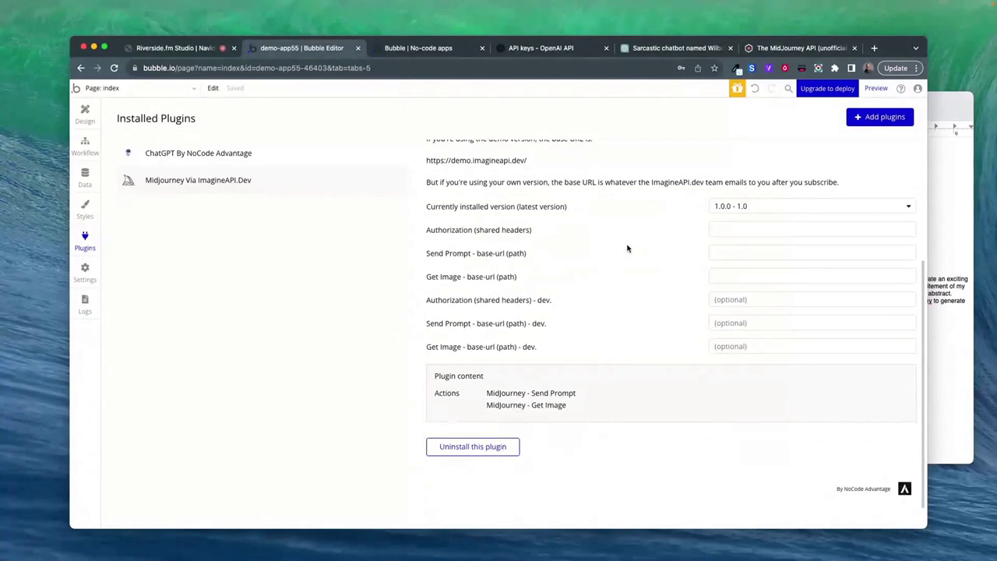
- Copy the full bearer token line from the text note into the Midjourney plugin's Authorization (shared headers) field
left_click(659, 189)
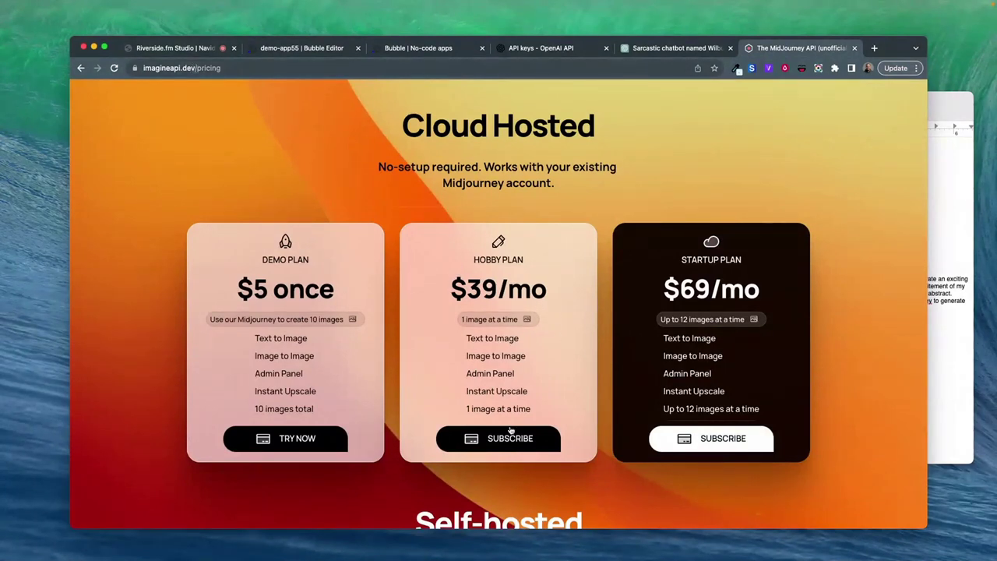
left_click(947, 159)
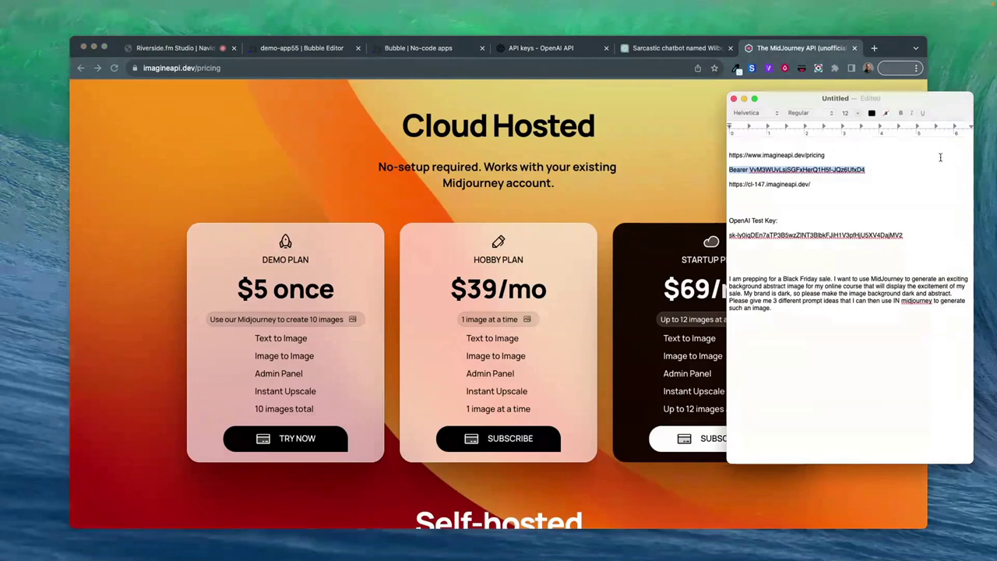
left_click_drag(867, 169, 720, 169)
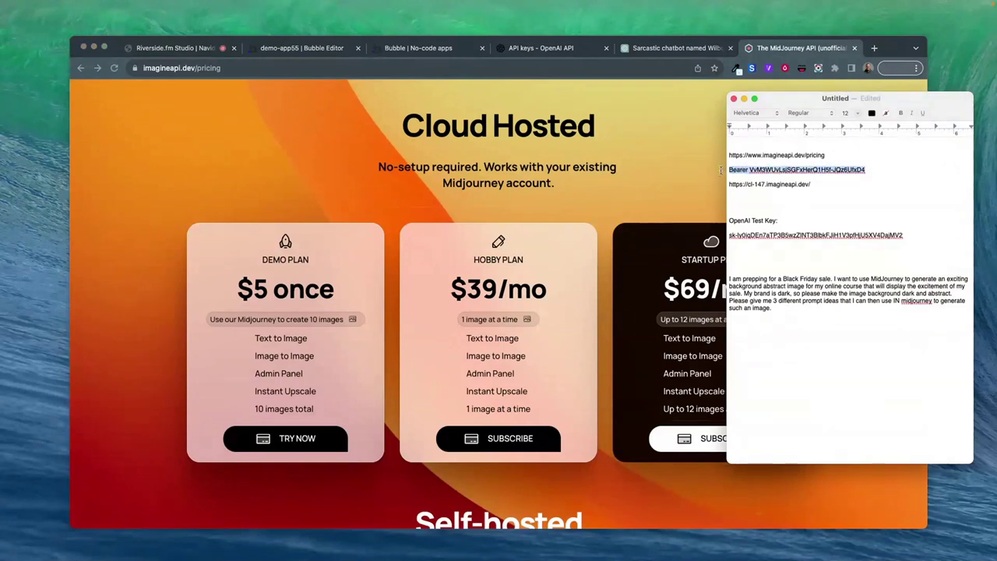
right_click(760, 169)
left_click(780, 235)
left_click(304, 48)
left_click(727, 241)
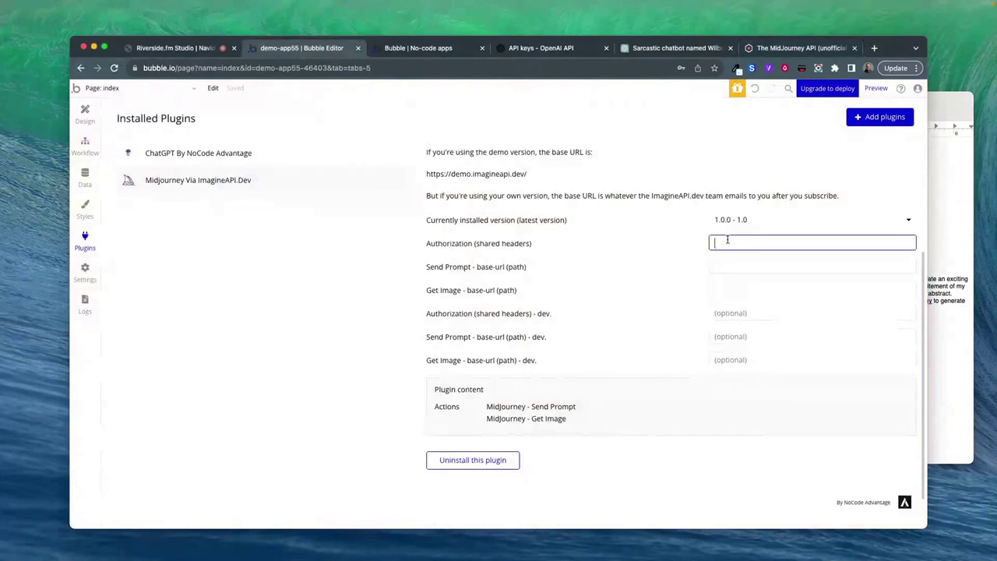
key("super+v")
left_click(585, 253)
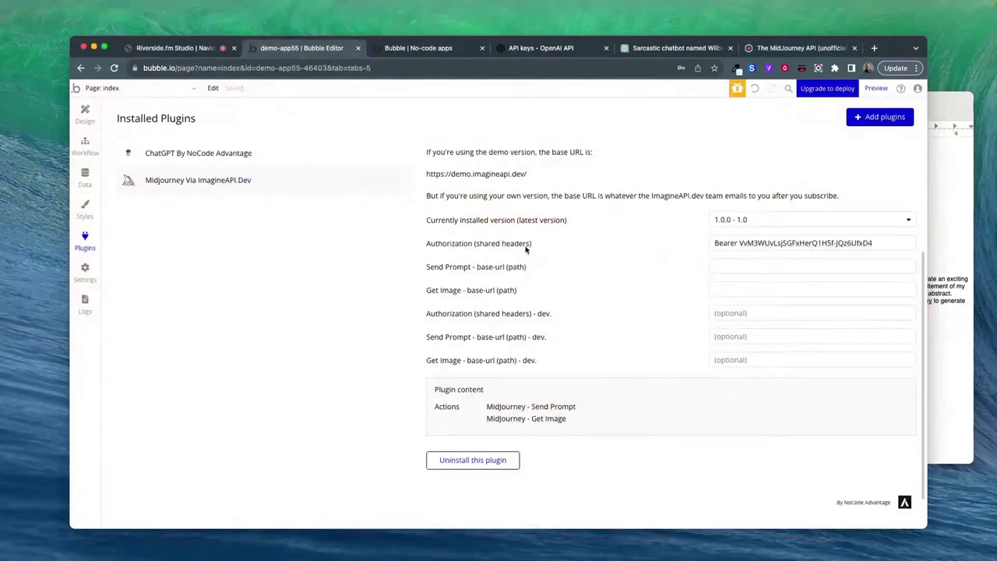
- Highlight the "Bearer " prefix in front of the token in the Authorization (shared headers) field
left_click(739, 243)
key("shift+Left")
key("shift+Left")
key("shift+Left")
key("shift+Left")
key("shift+Left")
key("shift+Left")
key("shift+Left")
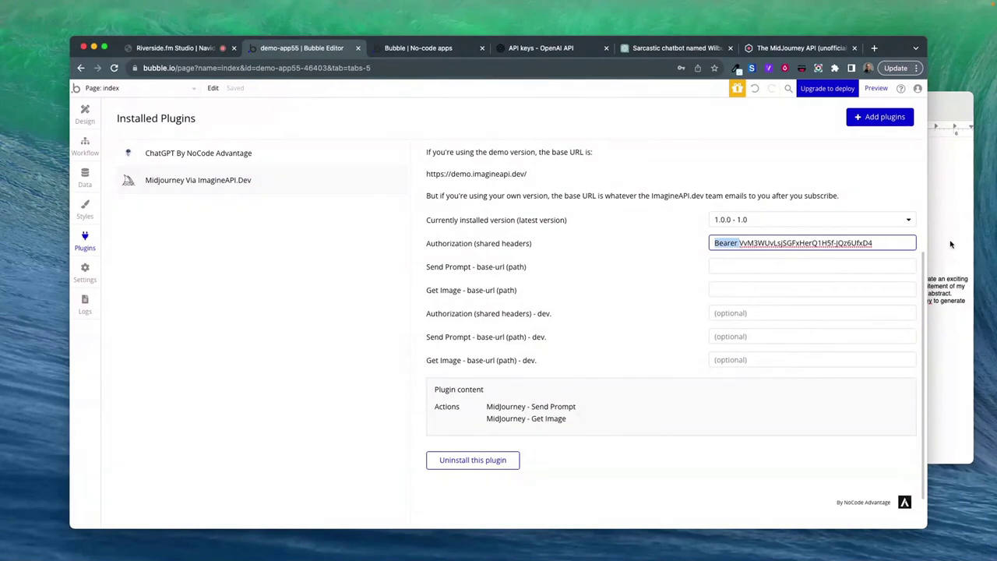
left_click(758, 243)
- Paste the same bearer token into the Authorization (shared headers) - dev. field
left_click(725, 313)
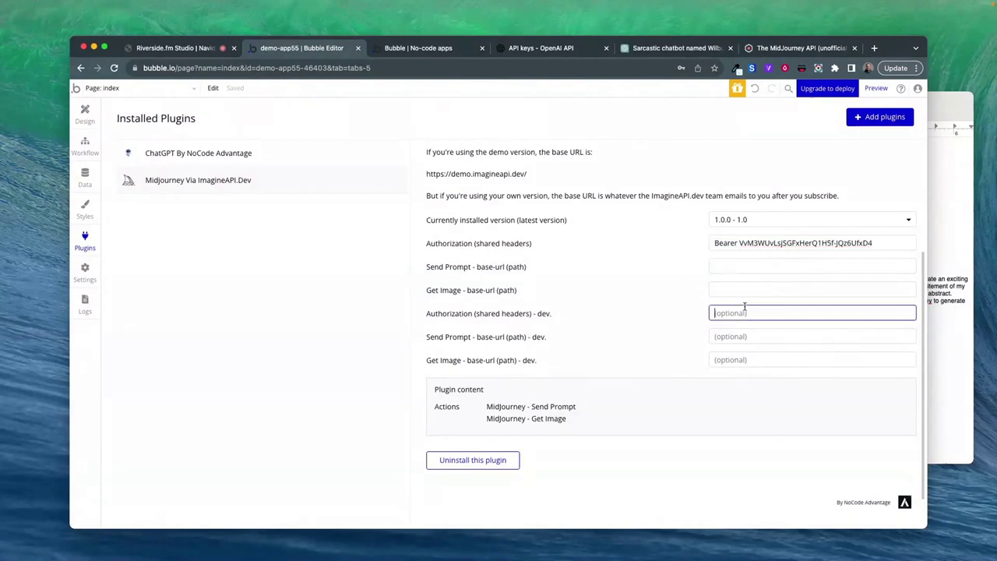
key("super+v")
left_click(674, 324)
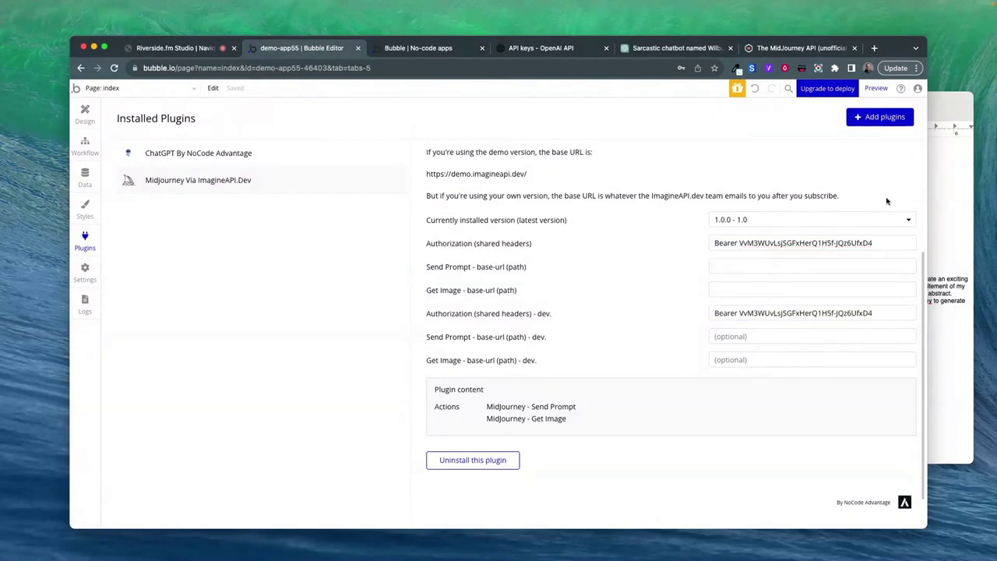
left_click(944, 180)
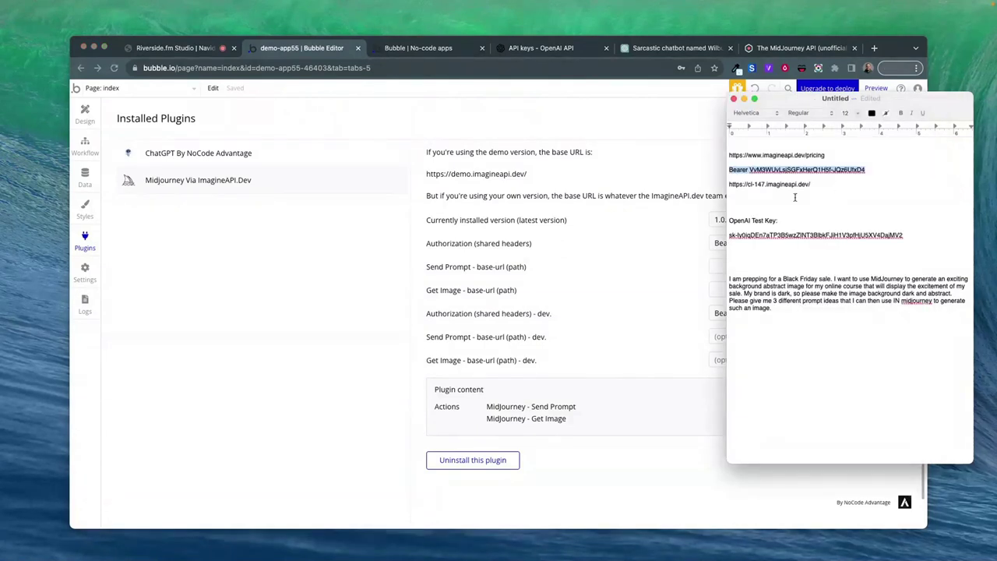
left_click_drag(822, 185, 721, 187)
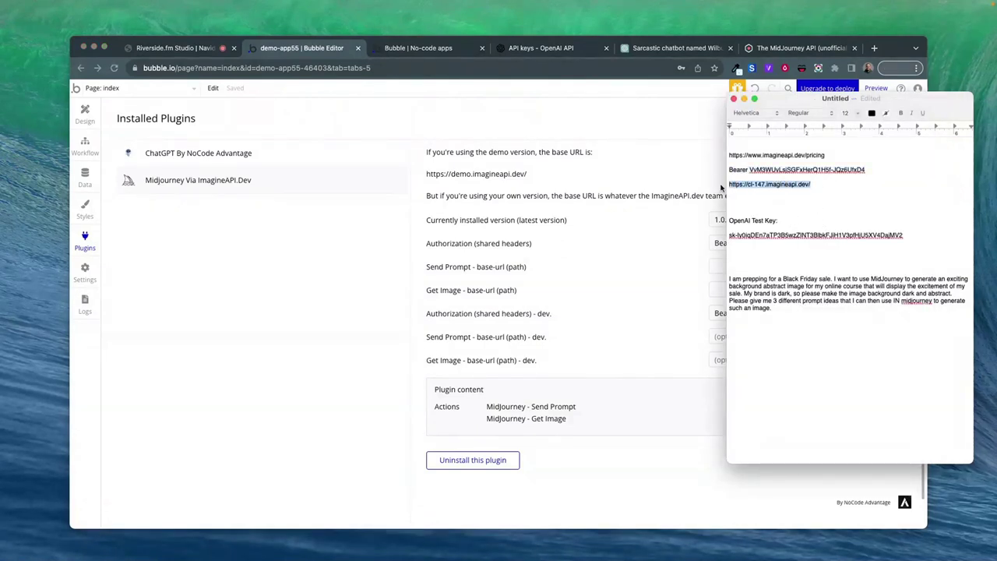
right_click(786, 187)
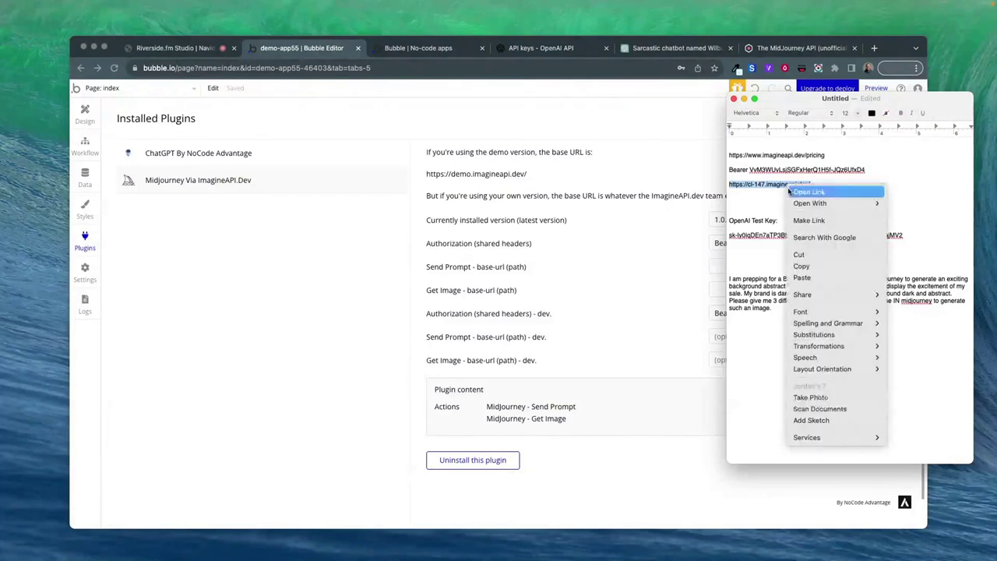
left_click(804, 267)
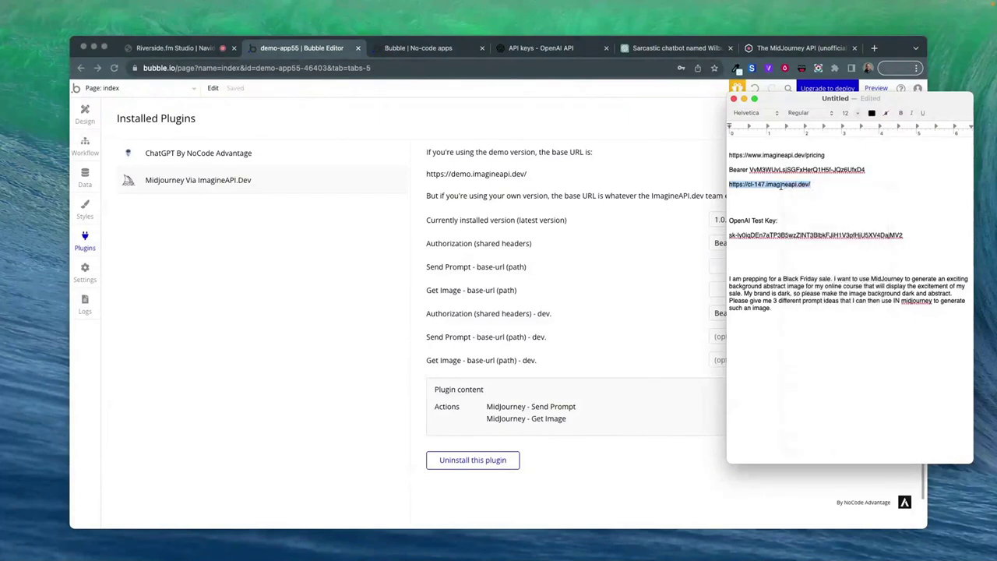
left_click(664, 234)
left_click(730, 266)
key("super+v")
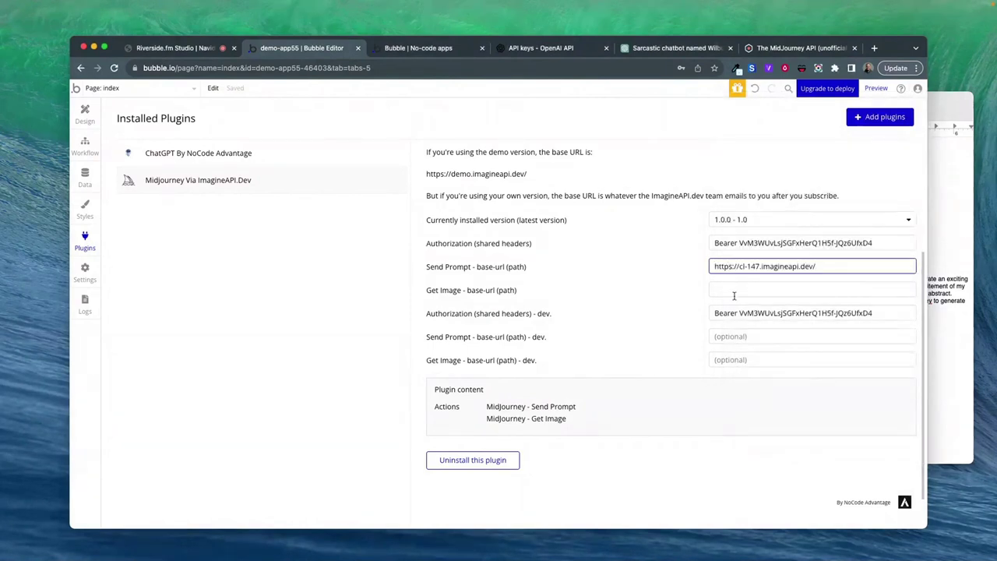
left_click(734, 293)
key("super+v")
left_click(740, 340)
key("super+v")
left_click(734, 360)
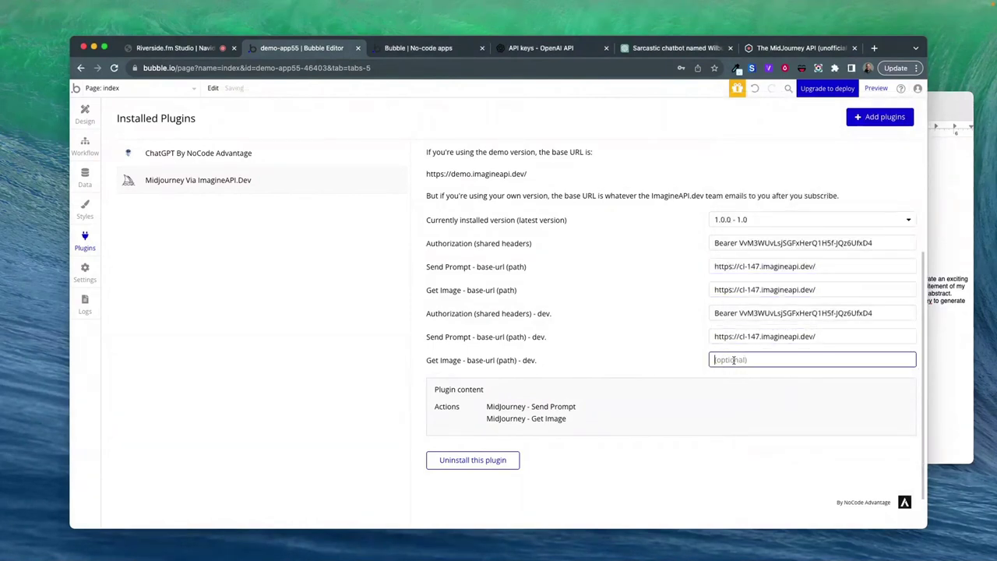
key("super+v")
left_click(694, 350)
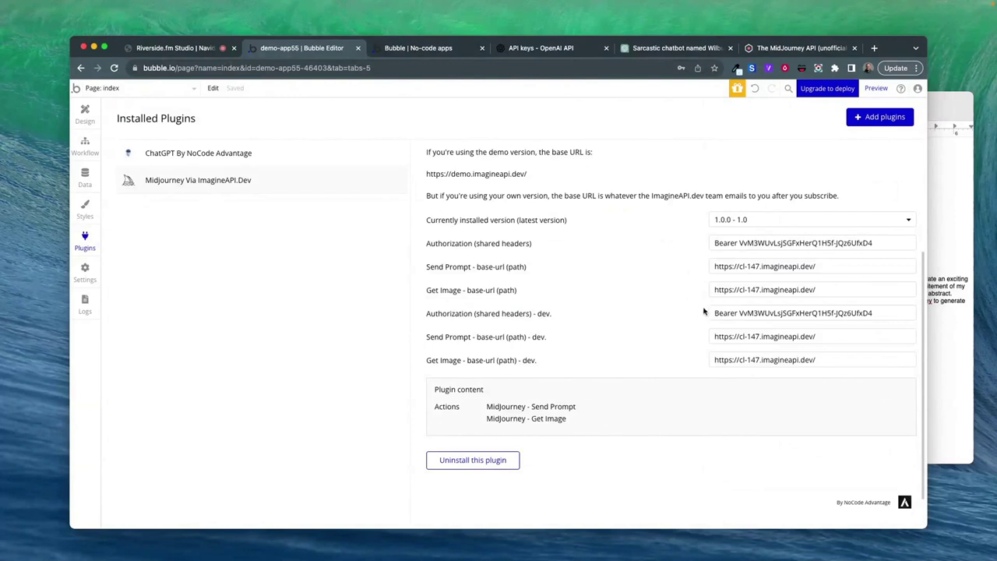
scroll(696, 283, "up", 5)
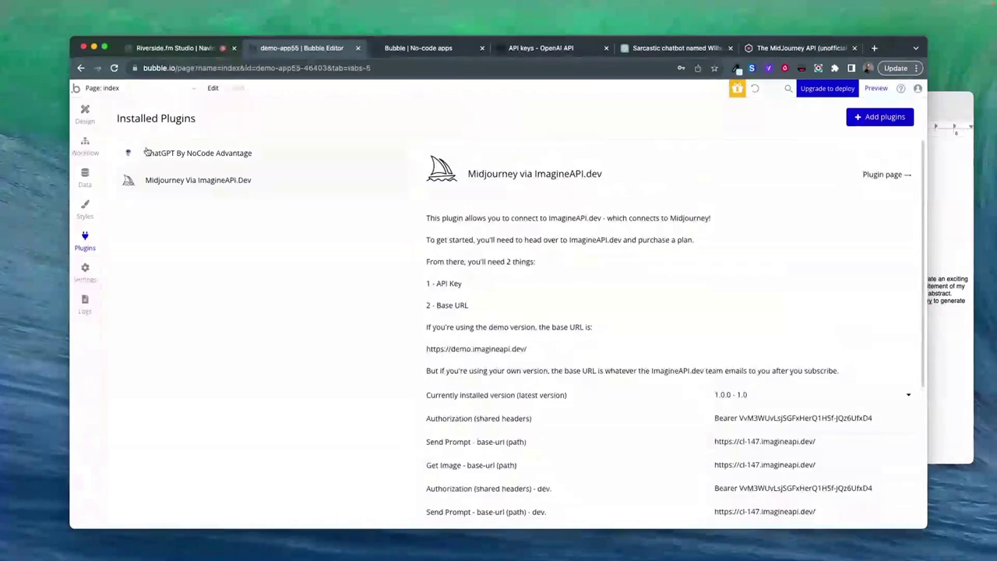
- Add a second input element to the index page's design, level with the existing input and to its right
left_click(85, 115)
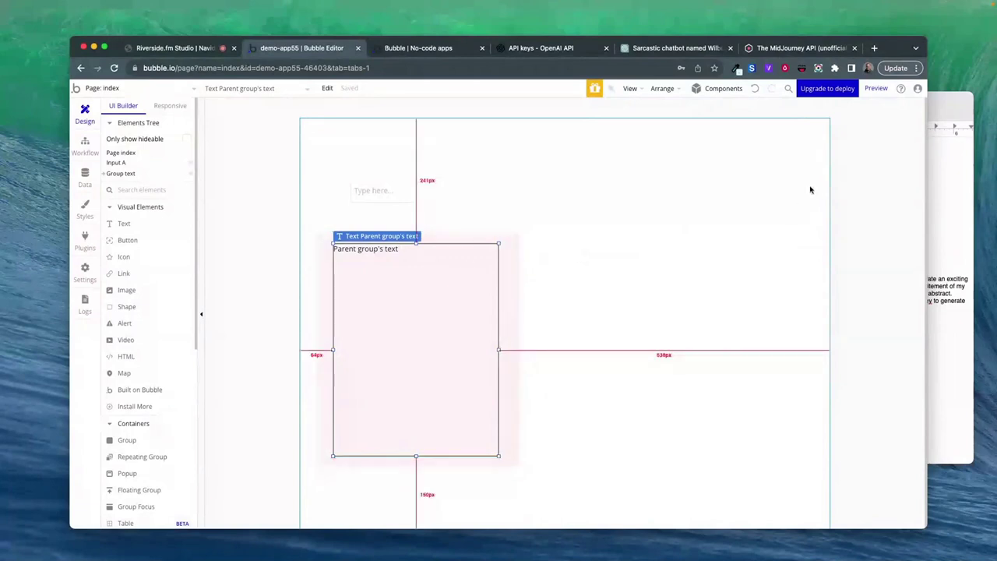
left_click(698, 235)
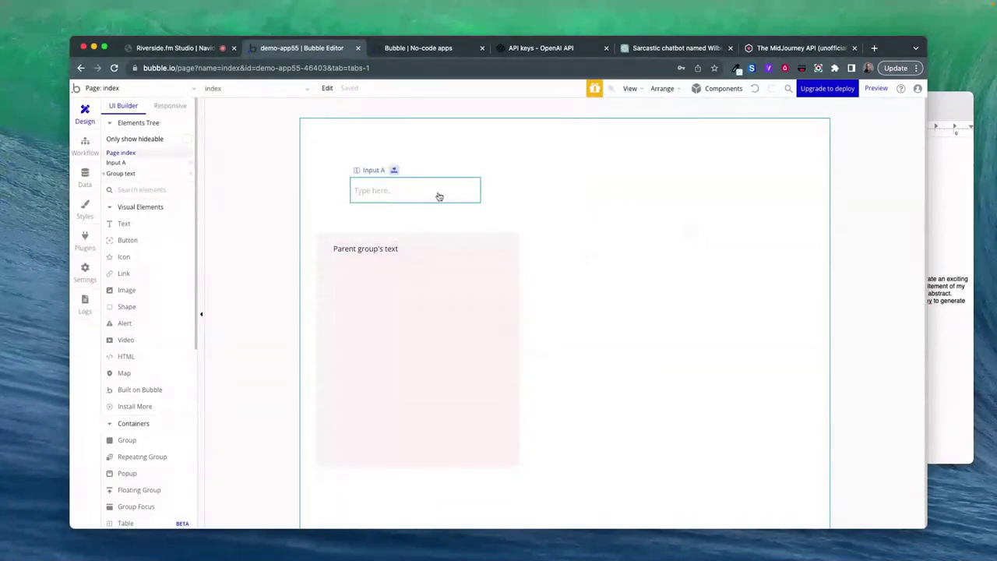
left_click(169, 191)
type("inp")
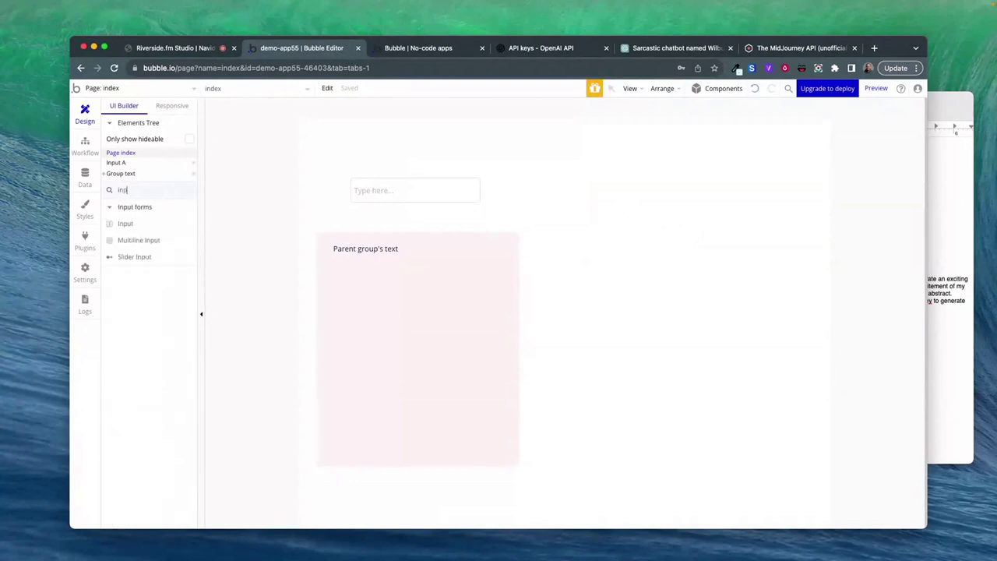
left_click_drag(162, 224, 646, 187)
scroll(385, 223, "down", 1)
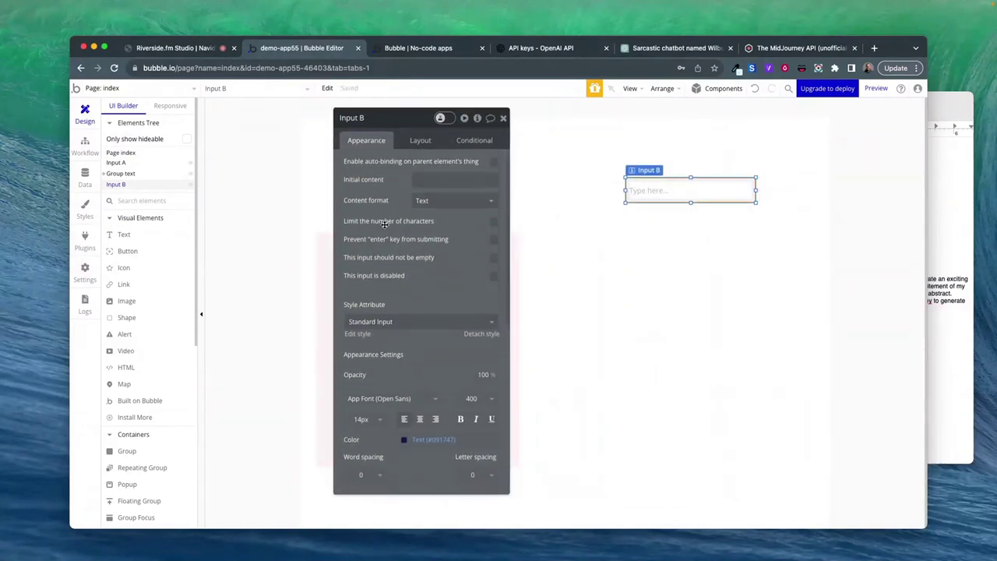
scroll(384, 223, "up", 1)
- Draw a group about 440 by 451 px below the new input on the index page
left_click(172, 202)
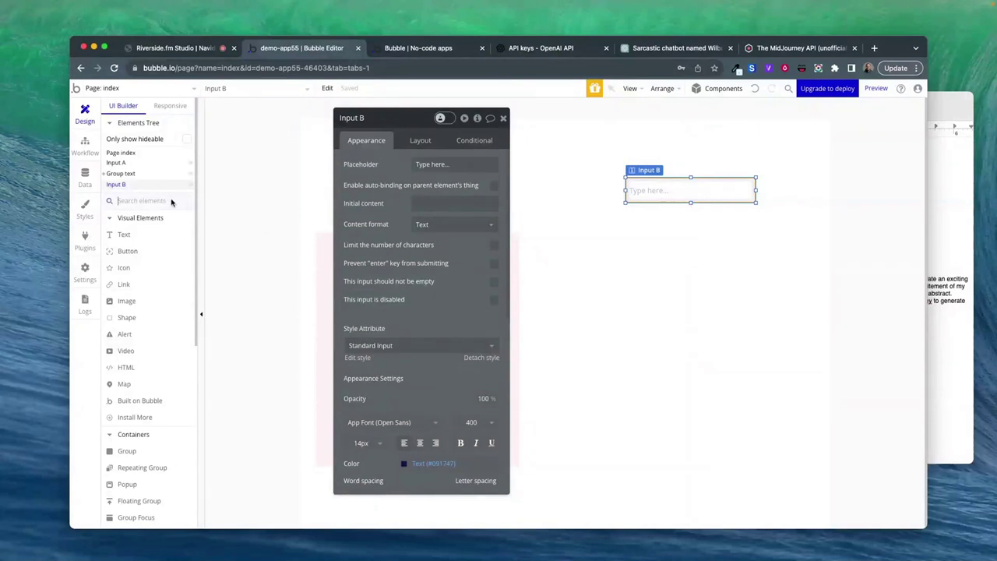
type("gr")
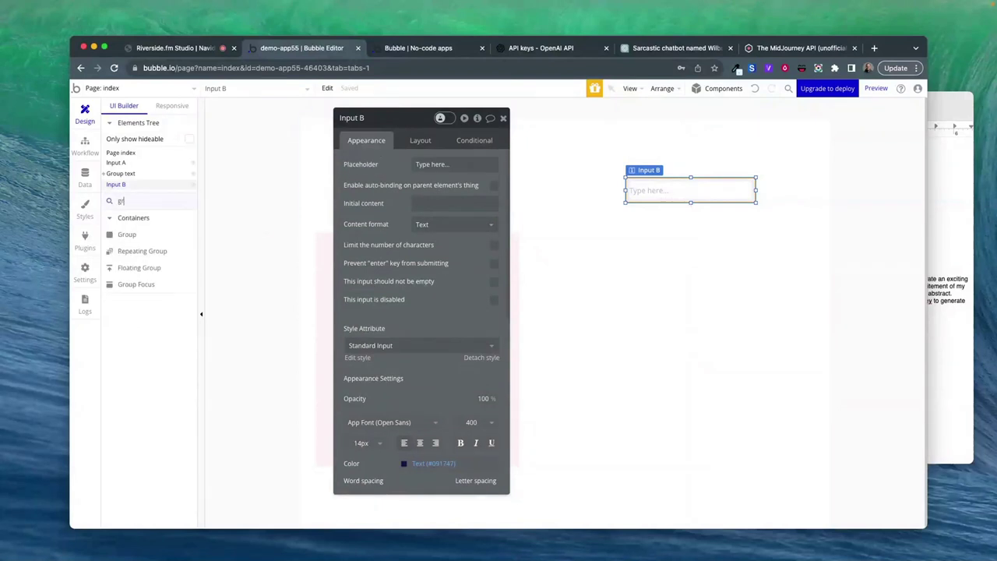
left_click(160, 235)
mouse_move(584, 229)
left_mouse_down()
mouse_move(773, 454)
mouse_move(809, 463)
left_mouse_up()
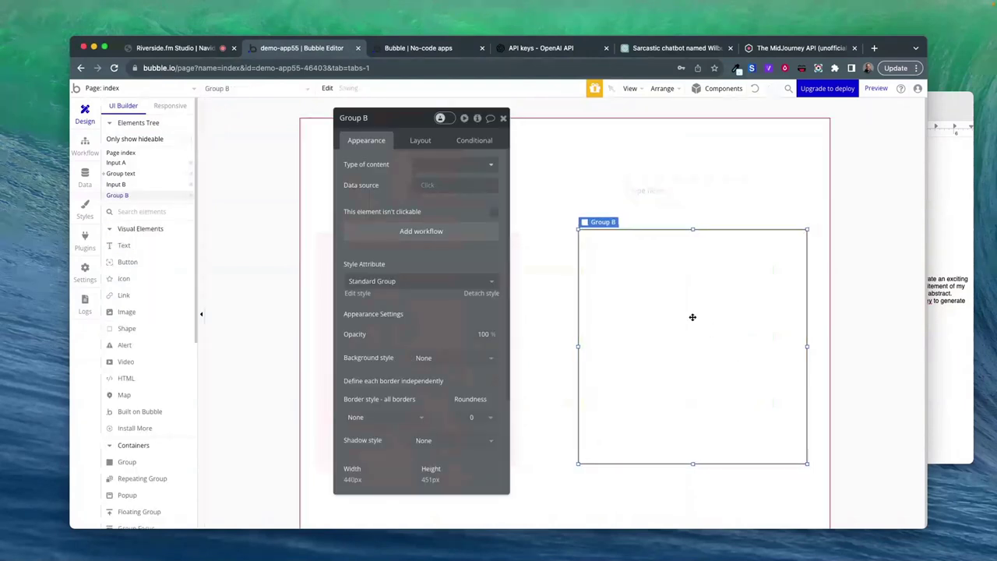
- Give the new group a pale flat background color, #FCFFF7, and align its top edge with the pink group
left_click(460, 355)
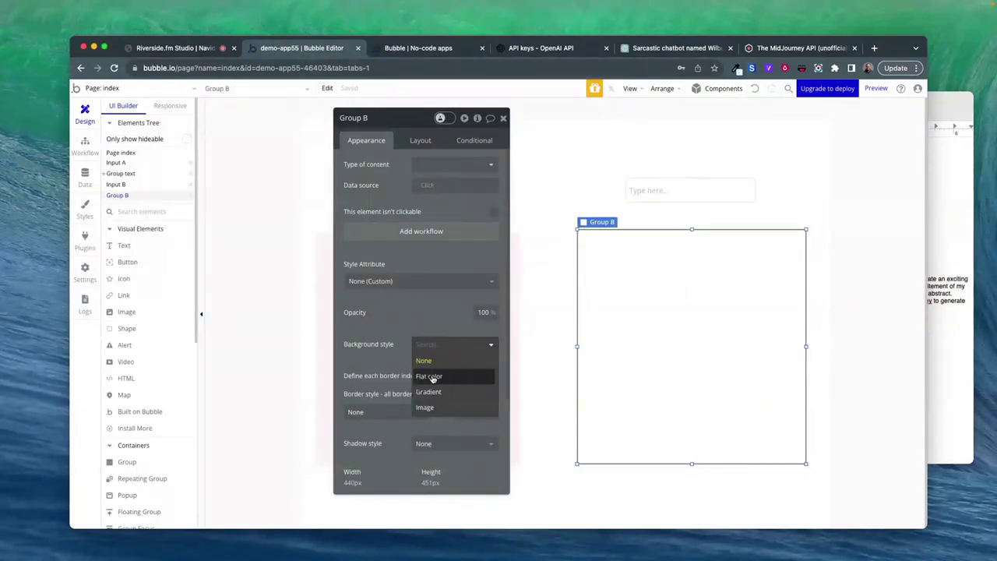
left_click(427, 375)
left_click(434, 365)
left_click(438, 457)
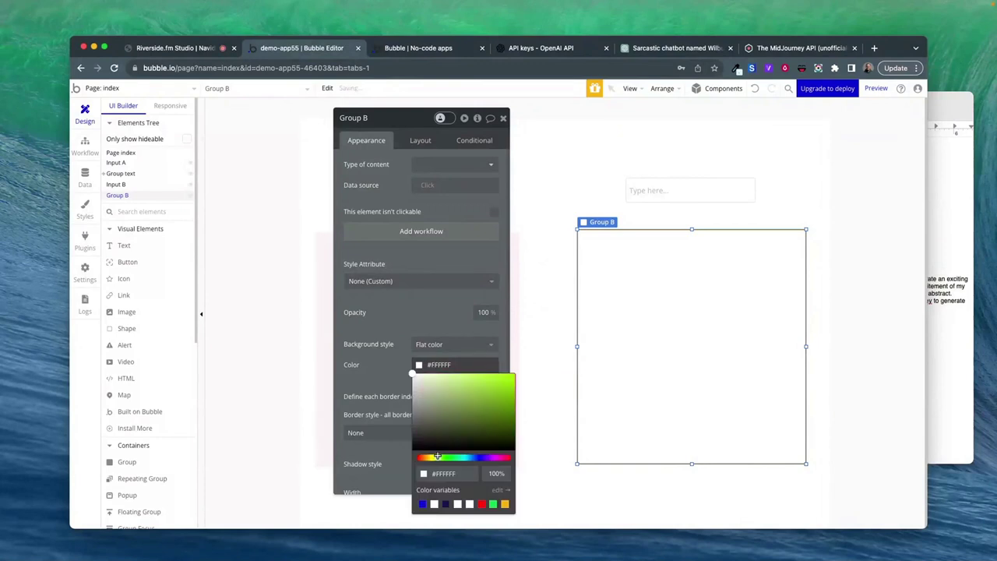
left_click_drag(431, 383, 415, 374)
left_click(671, 285)
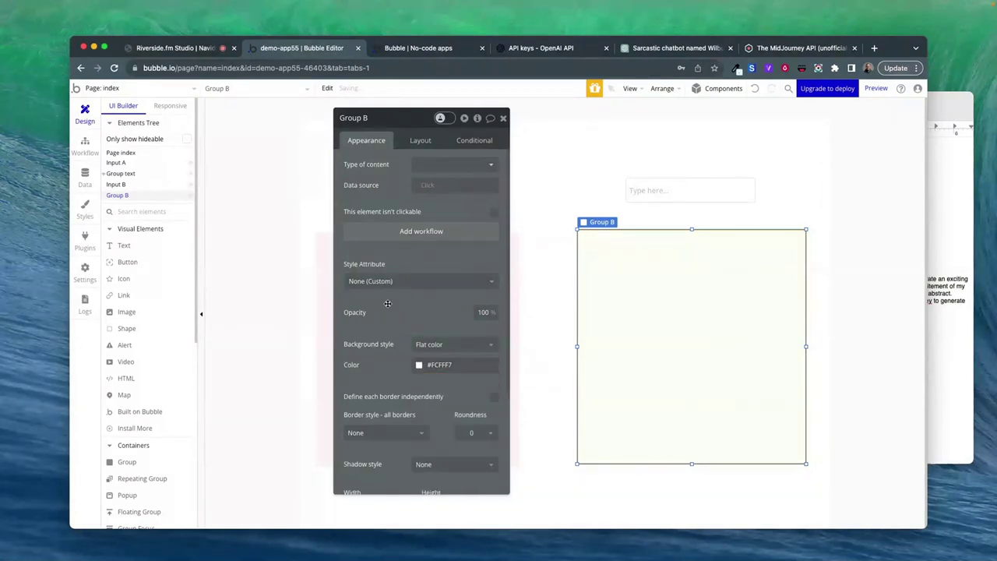
left_click_drag(671, 284, 669, 287)
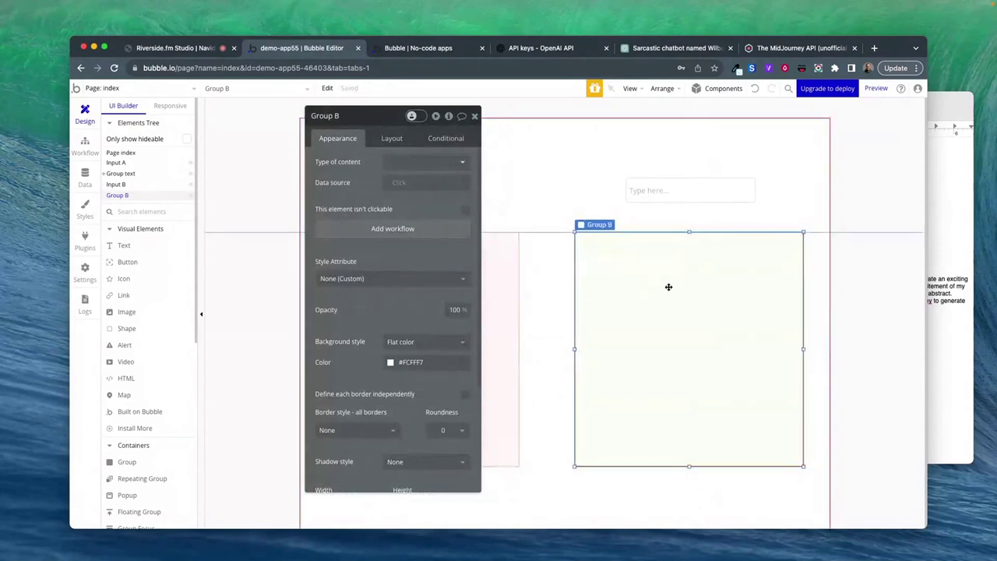
- Set the pale yellow group's type of content to image and enlarge the group slightly from its lower-right corner
left_click(501, 246)
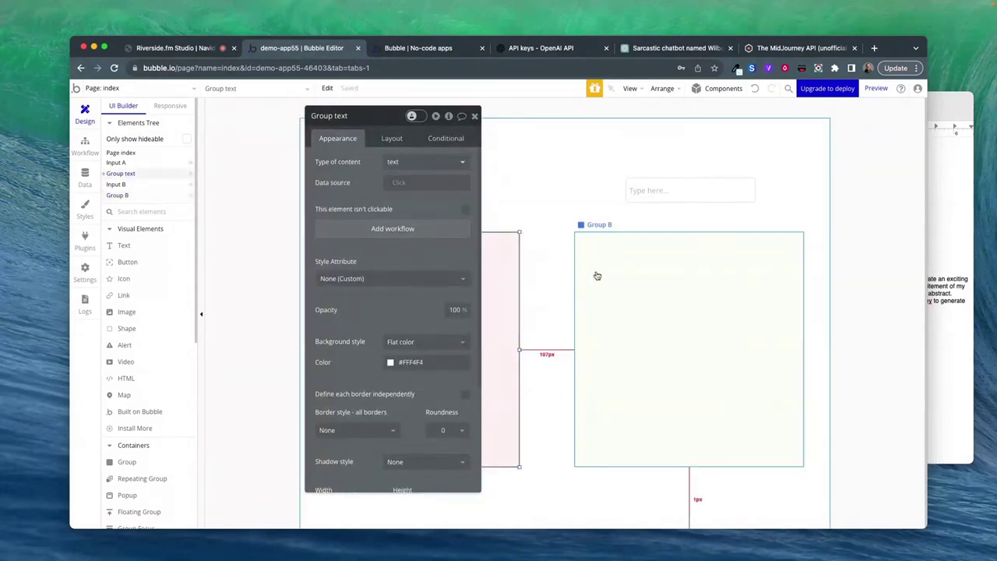
left_click(637, 294)
left_click(424, 161)
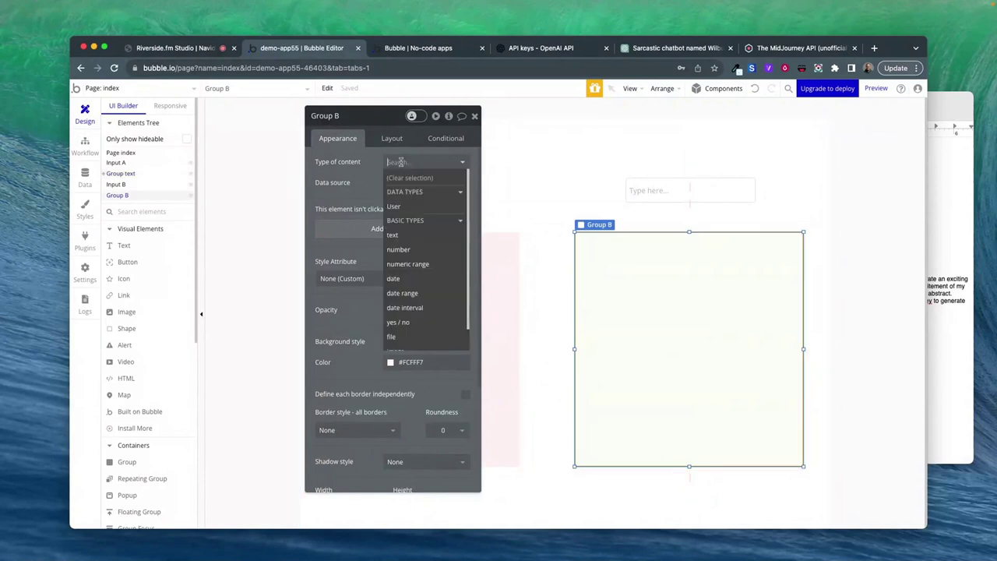
type("im")
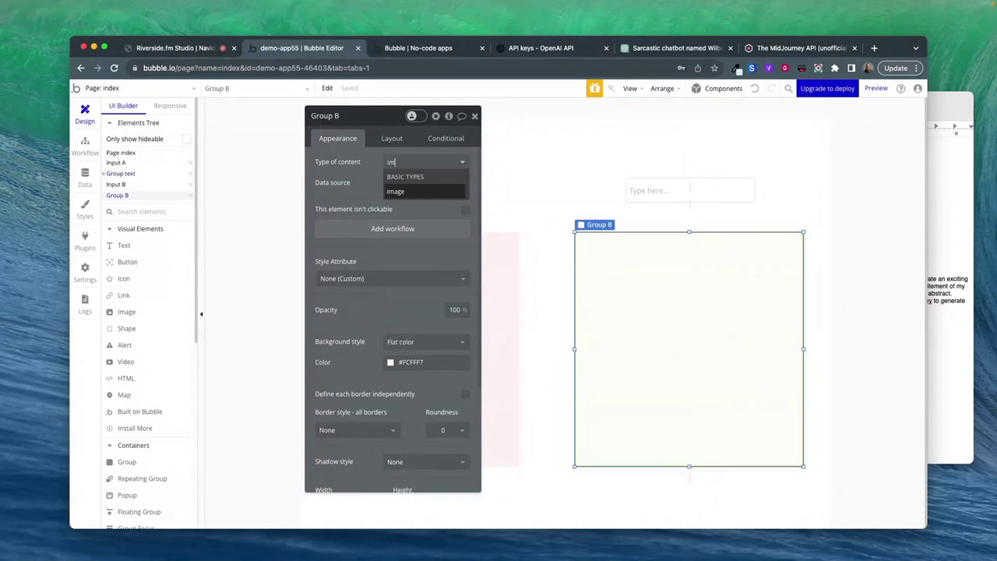
left_click(398, 191)
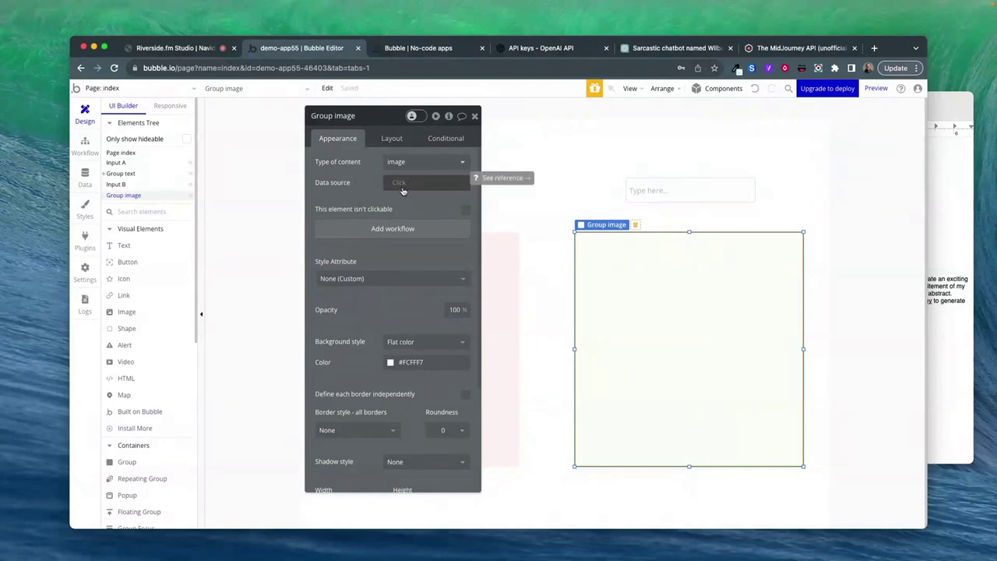
left_click_drag(385, 194, 352, 184)
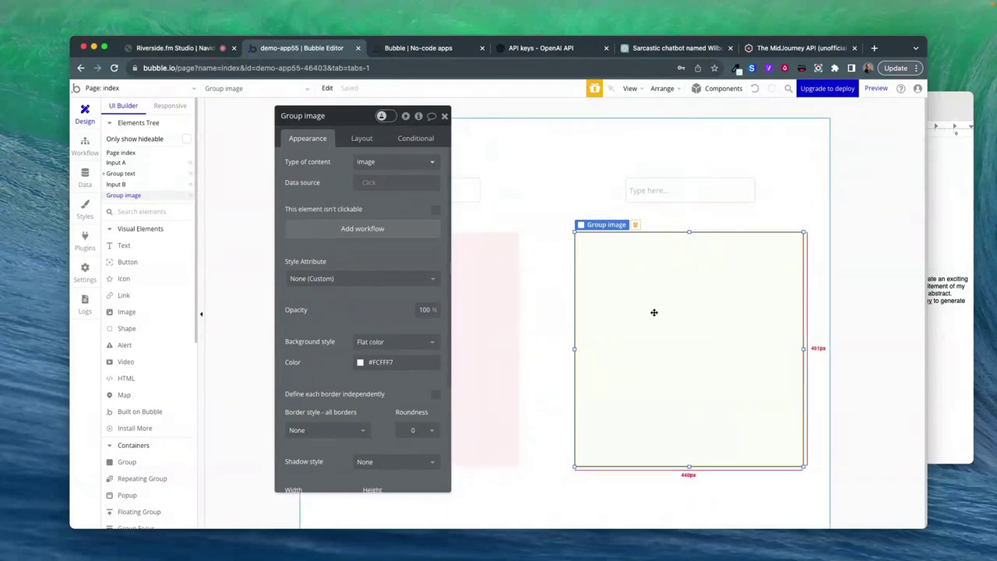
left_click_drag(804, 467, 809, 470)
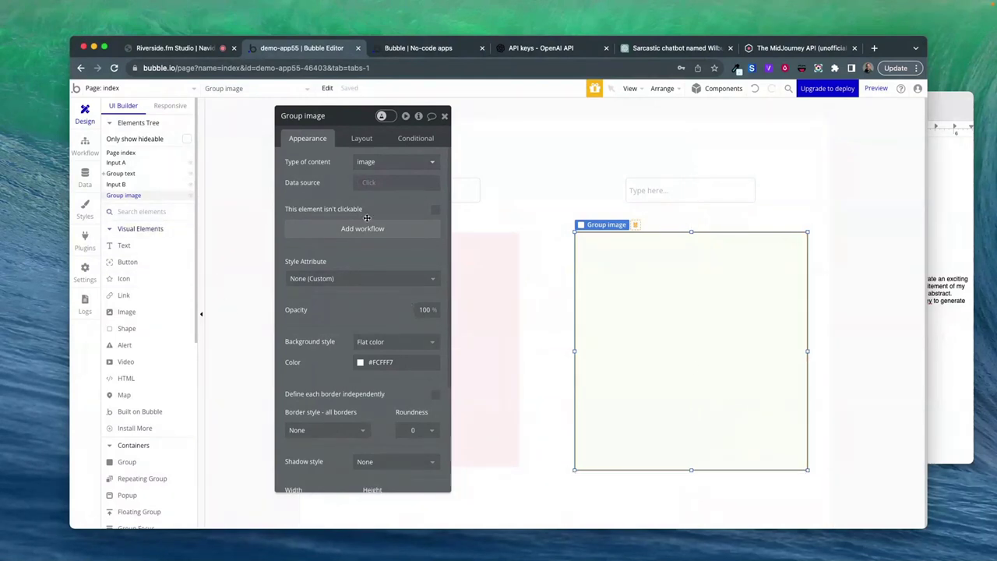
left_click(444, 115)
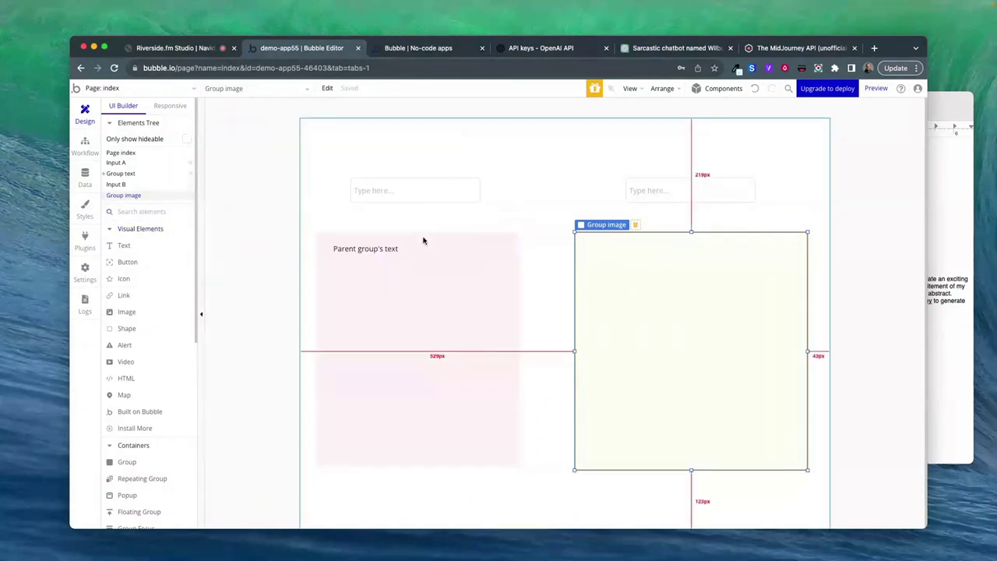
- Draw an image element about 349 by 407 px inside the pale yellow image group
left_click(462, 272)
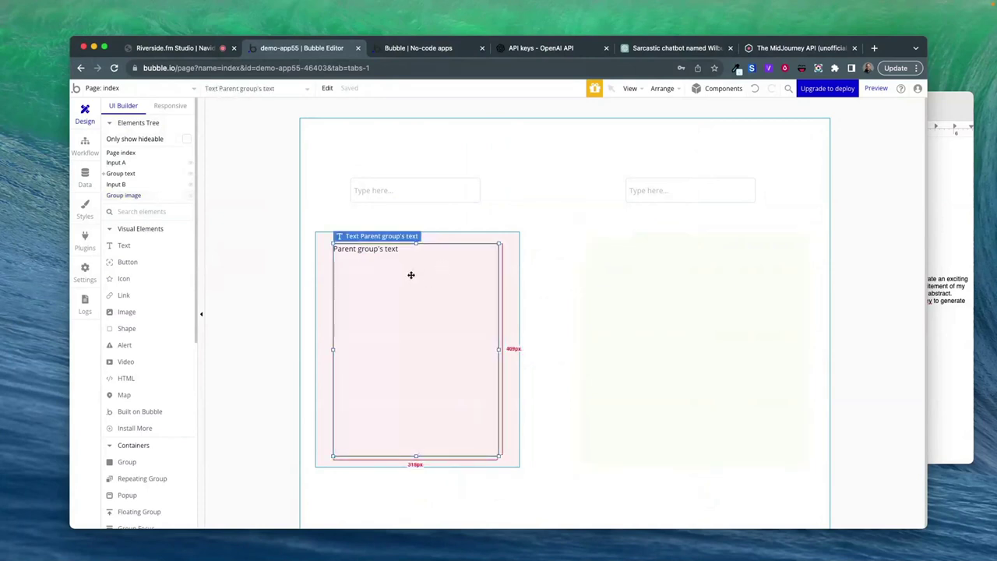
double_click(407, 273)
left_click(123, 195)
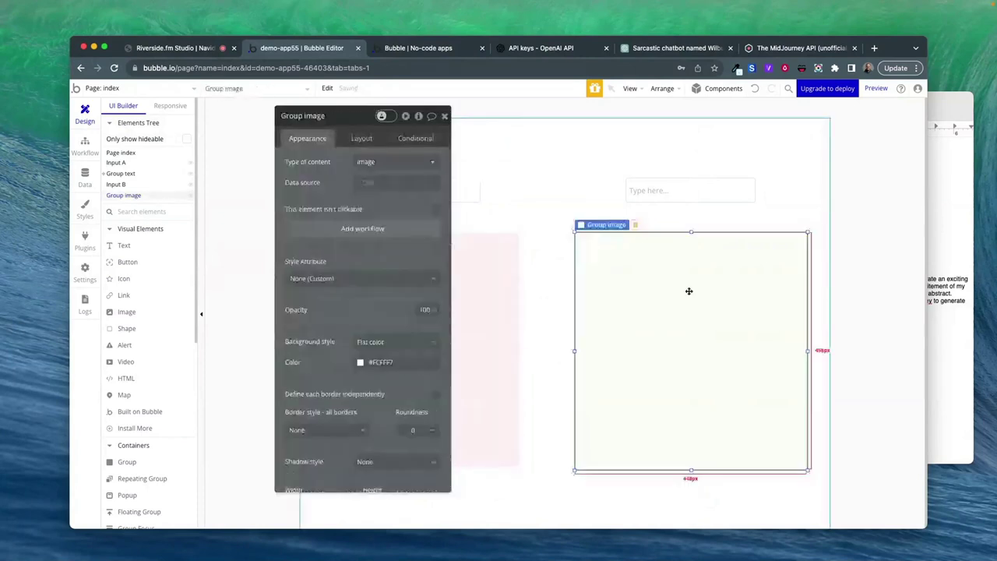
type("im")
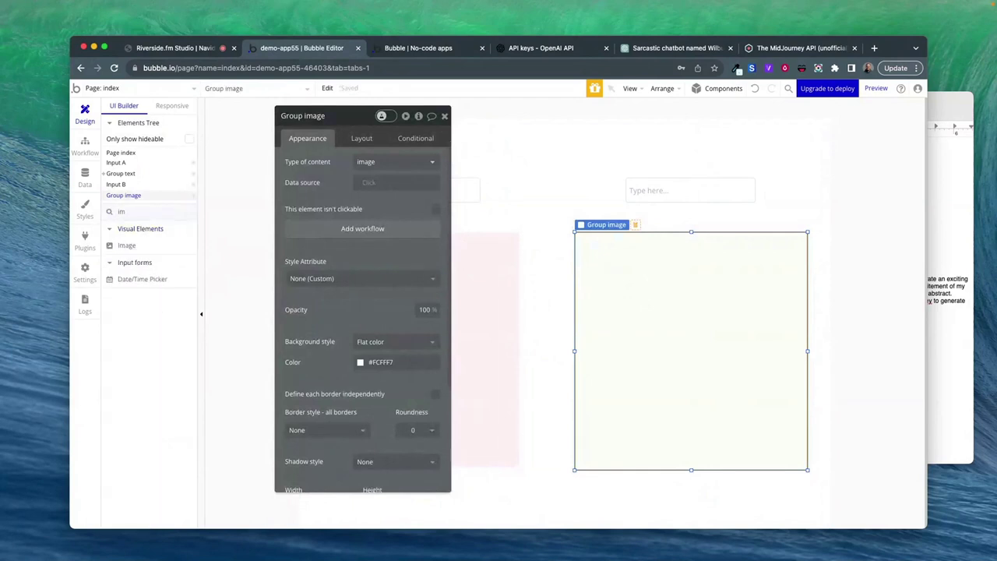
left_click(126, 246)
mouse_move(599, 250)
left_mouse_down()
mouse_move(675, 394)
mouse_move(782, 465)
left_mouse_up()
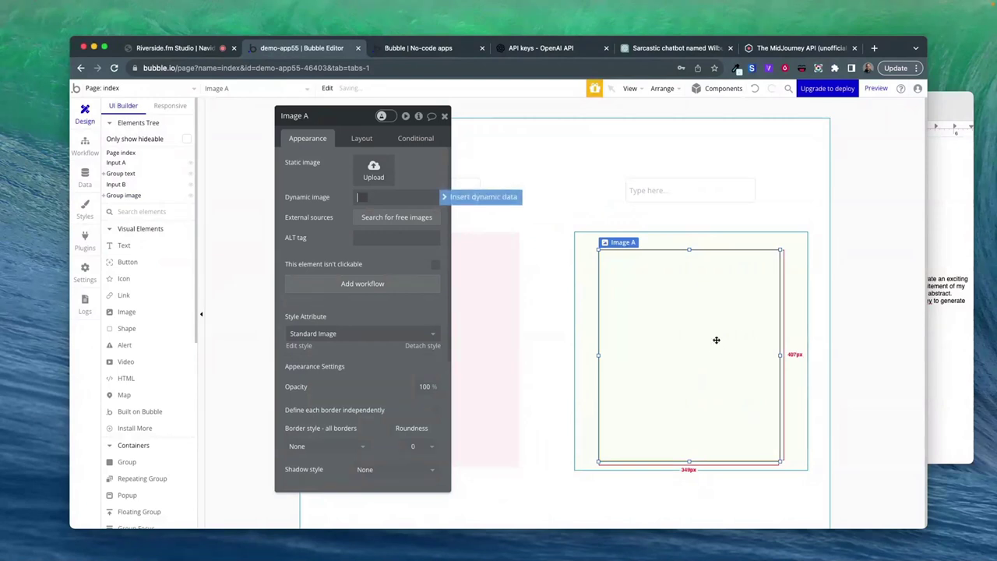
- Set the image element's dynamic image to Parent group's image
left_click(371, 197)
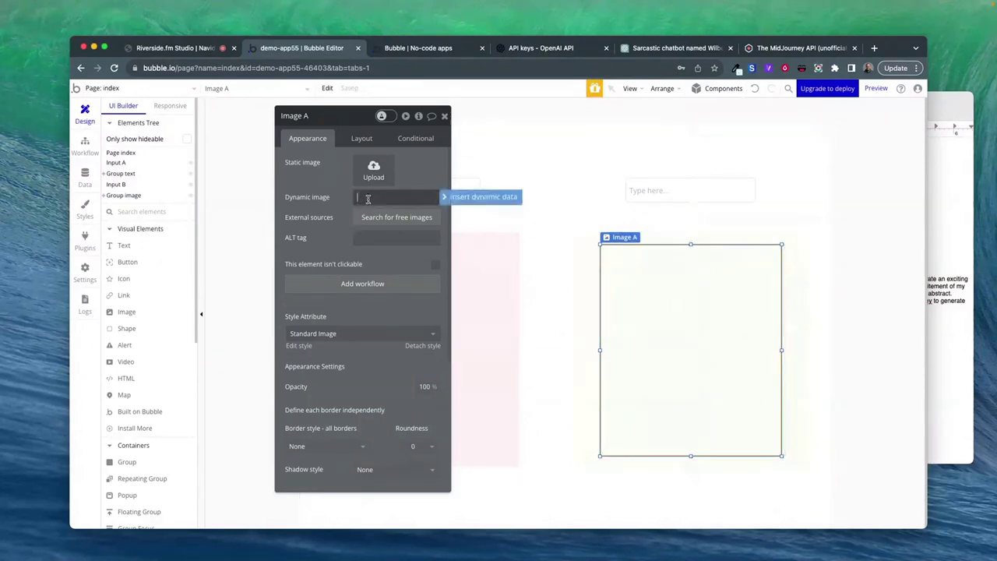
left_click(458, 197)
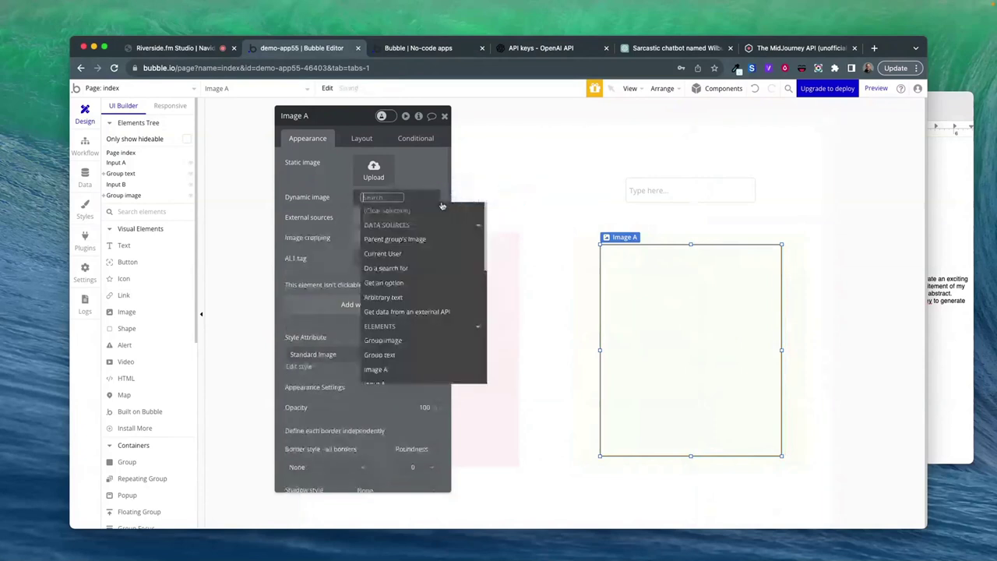
left_click(395, 239)
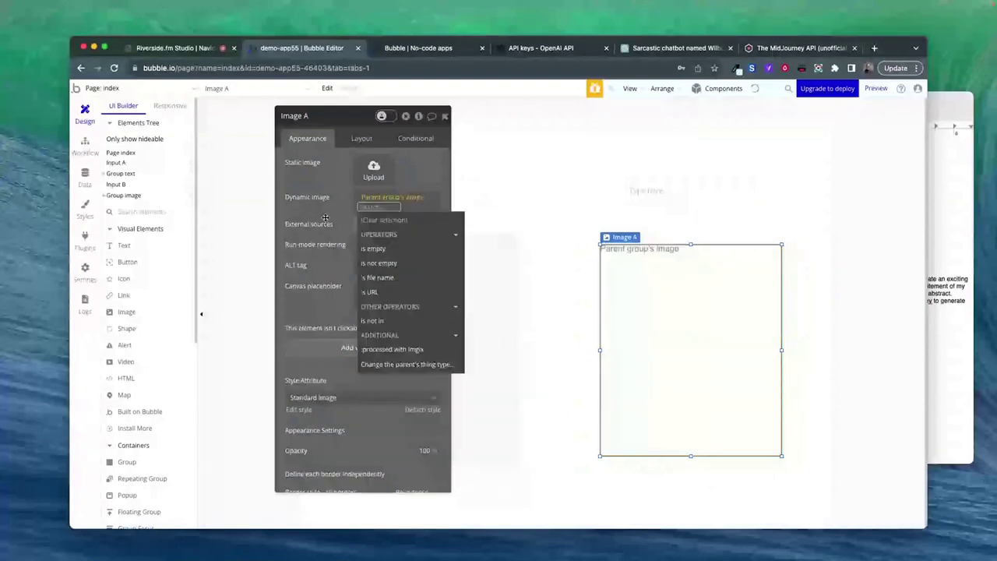
left_click(526, 215)
- Start a workflow that runs when Input B's value is changed
left_click(652, 190)
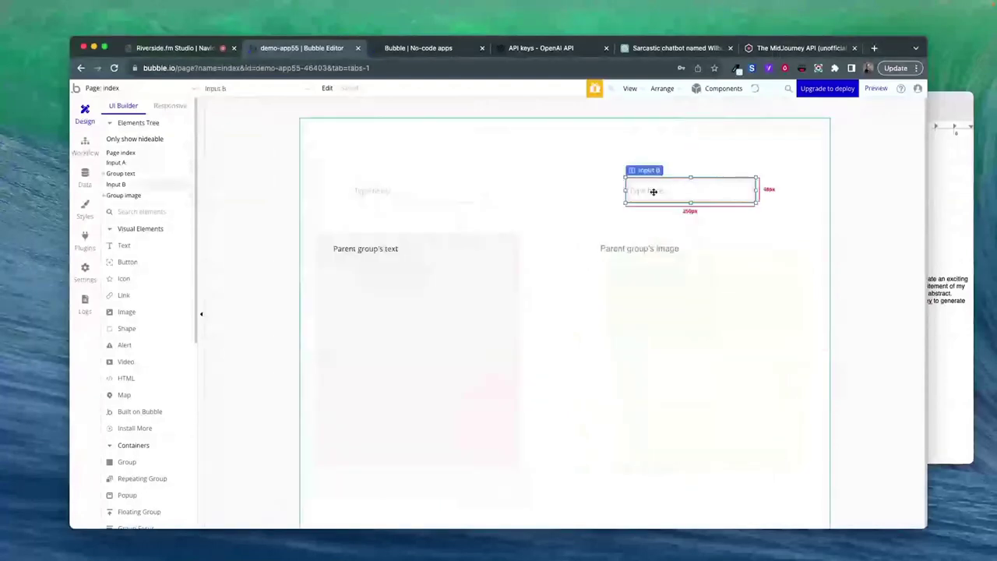
right_click(656, 191)
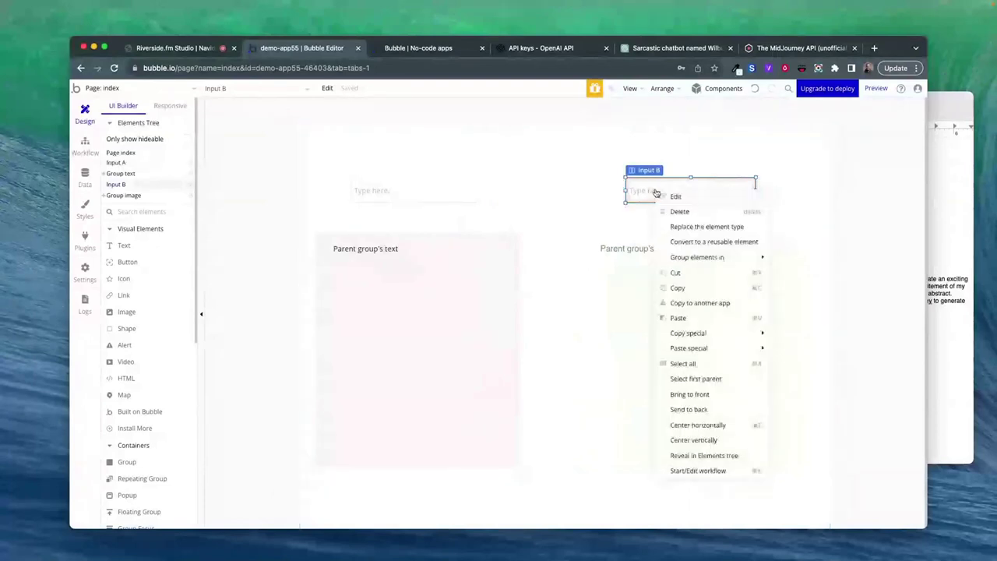
left_click(695, 470)
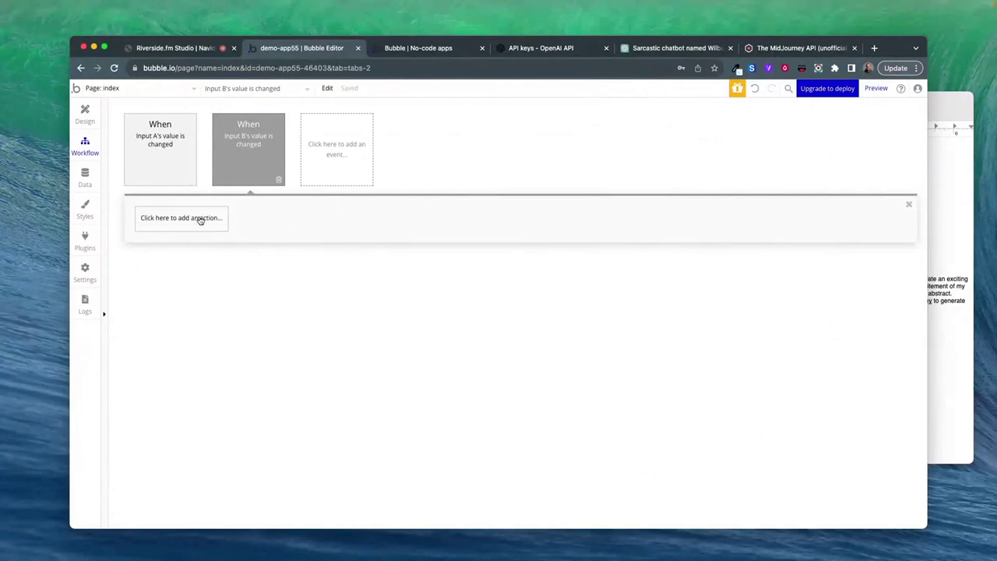
- Check the Midjourney plugin's available actions and add MidJourney - Send Prompt to the Input B's value is changed workflow
left_click(96, 243)
scroll(486, 325, "down", 5)
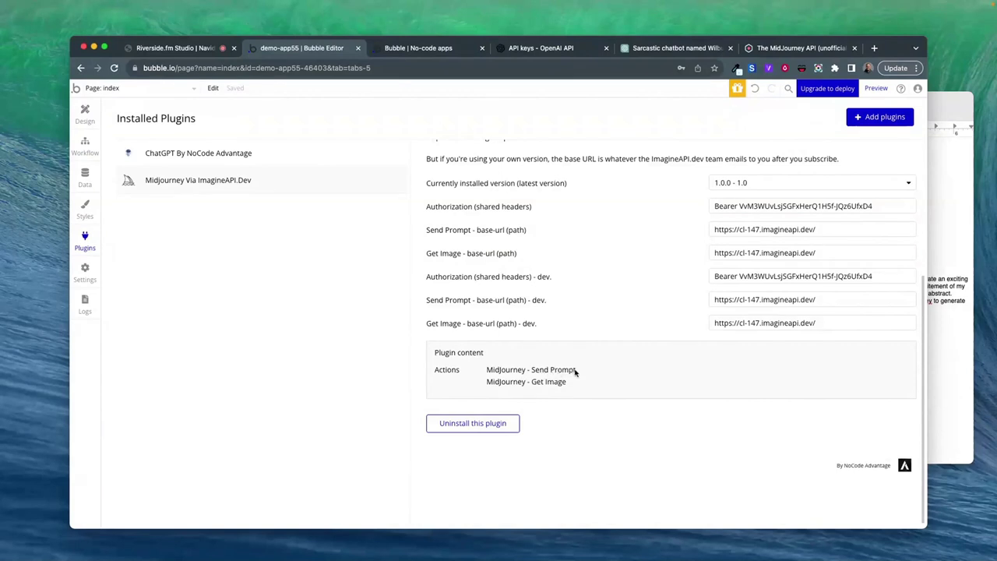
left_click(85, 144)
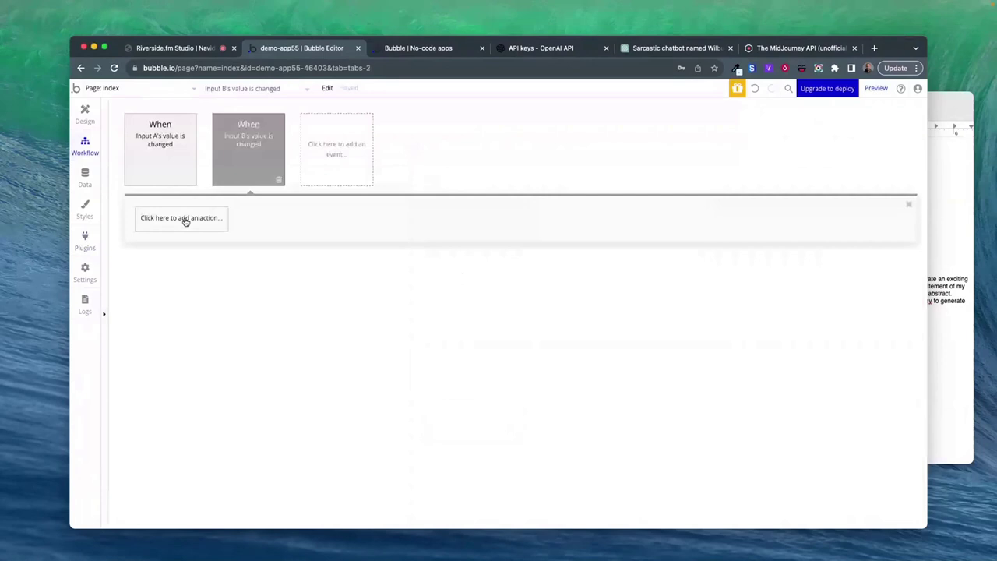
left_click(184, 218)
type("send p")
left_click(218, 276)
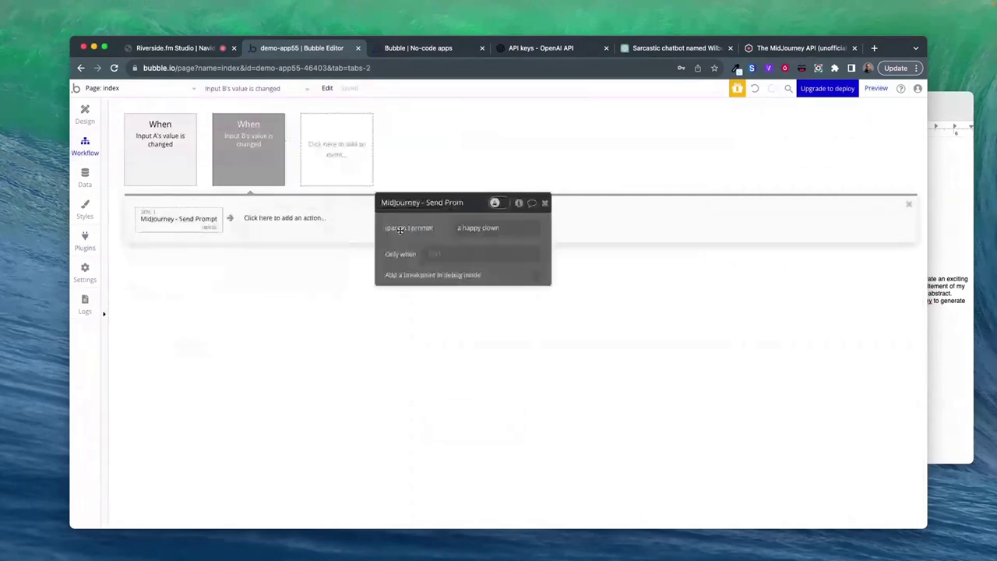
- Set the prompt parameter of the MidJourney - Send Prompt action to Input B's value, checking the input's name on the page
left_click(475, 230)
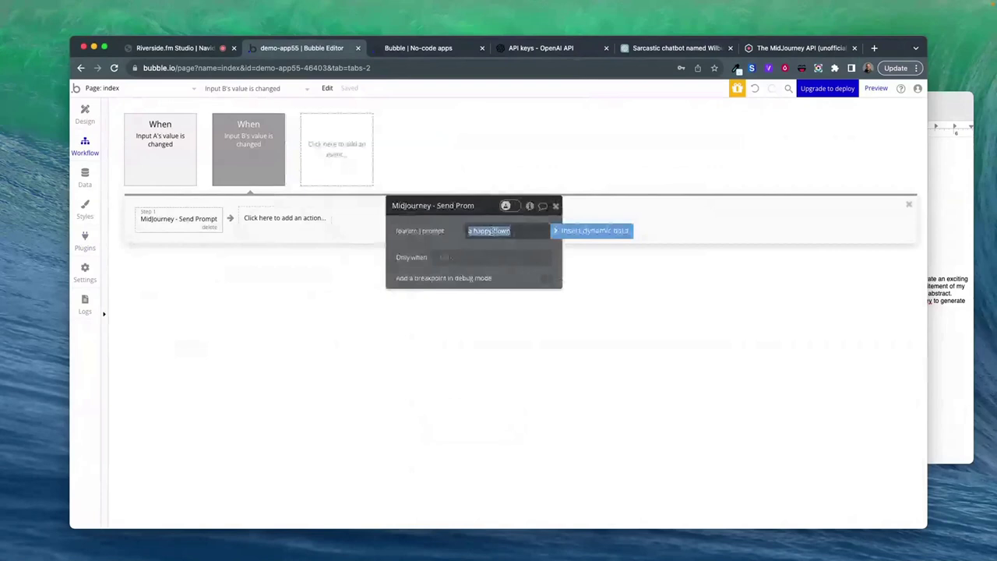
left_click(87, 118)
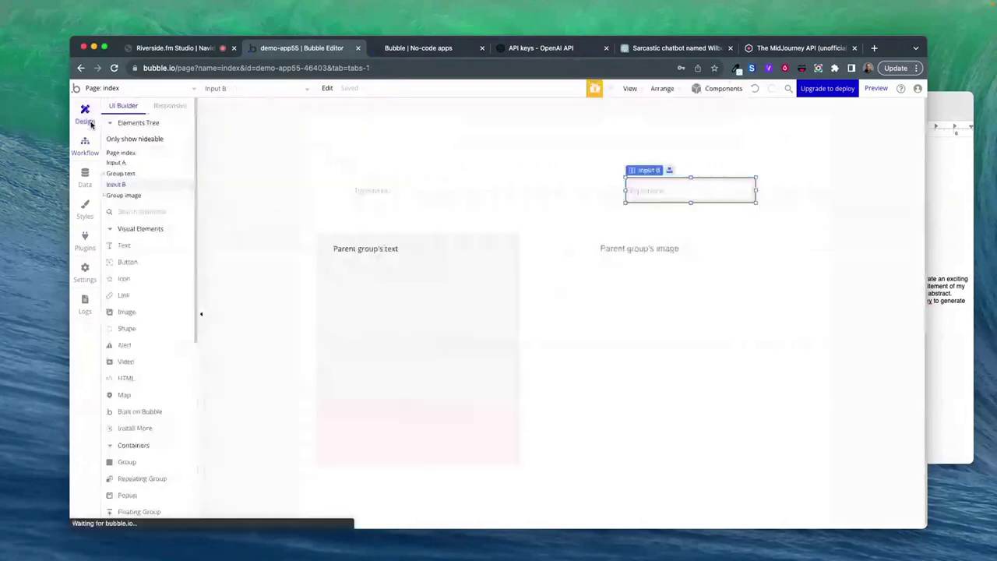
left_click(660, 193)
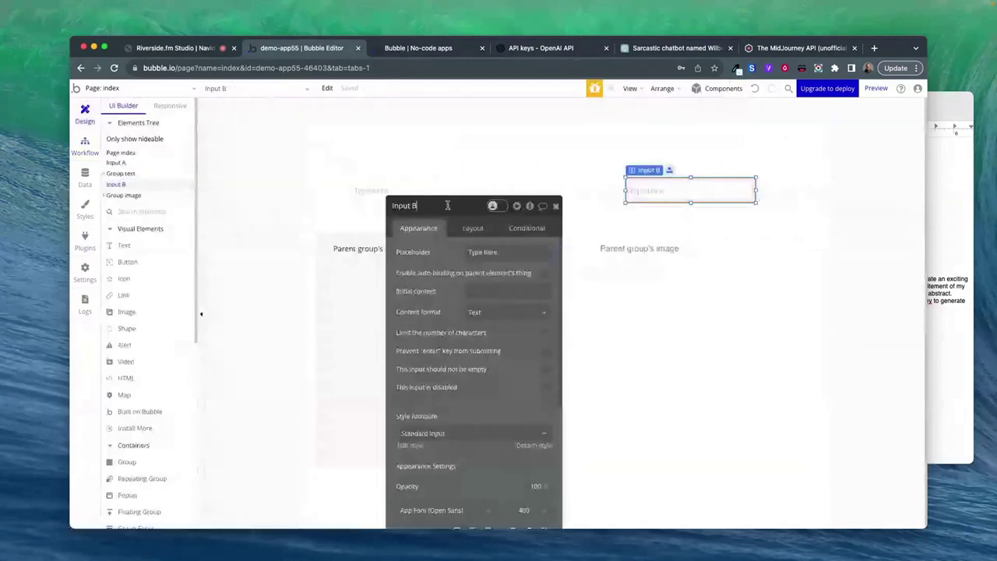
left_click(396, 205)
left_click(85, 144)
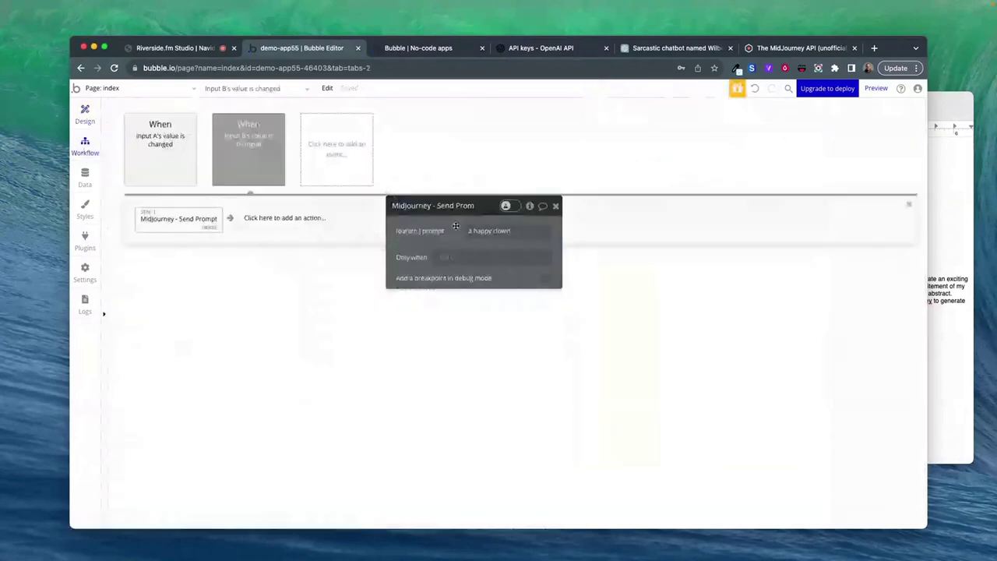
left_click(502, 231)
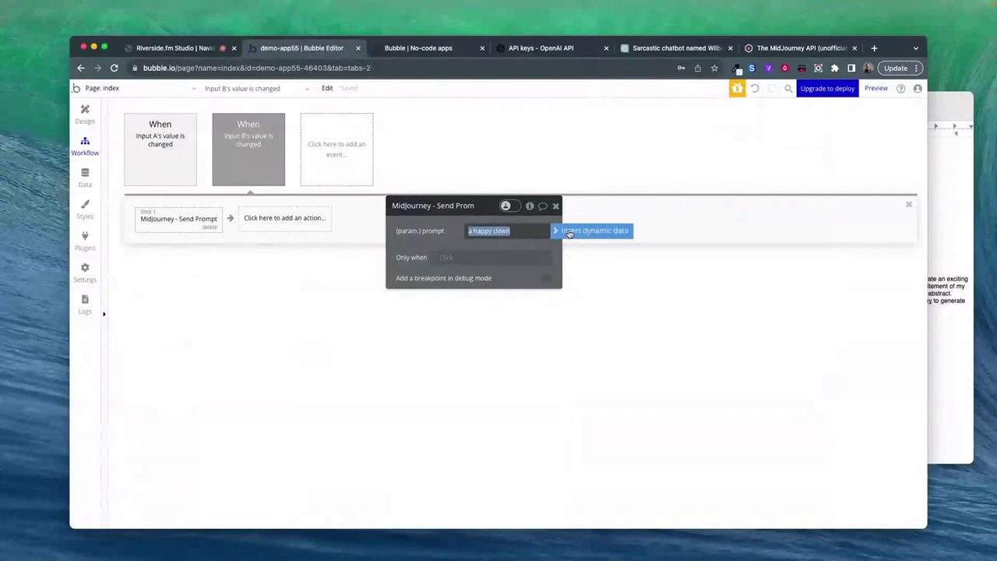
left_click(590, 231)
type("Input B")
left_click(494, 258)
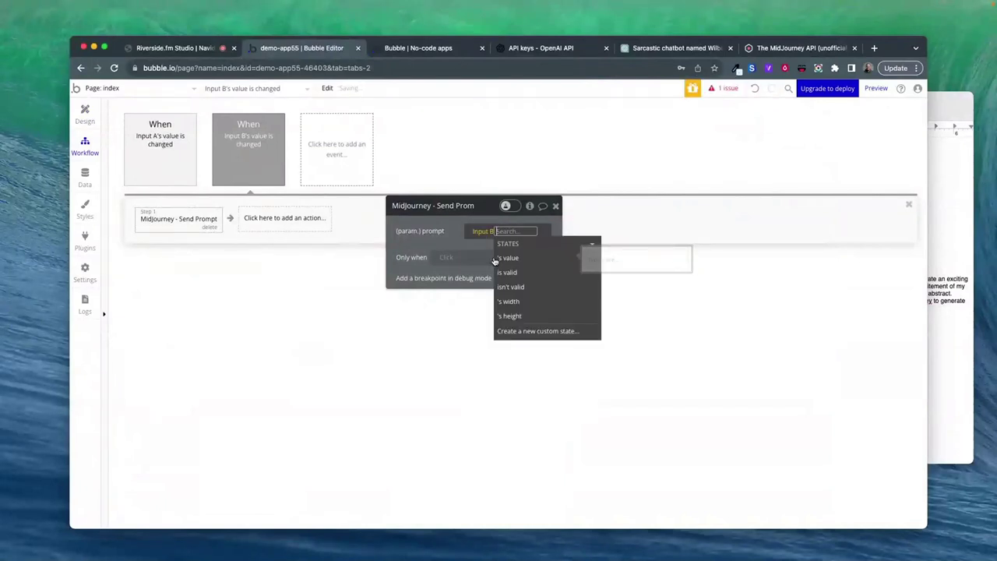
left_click(511, 260)
left_click(465, 234)
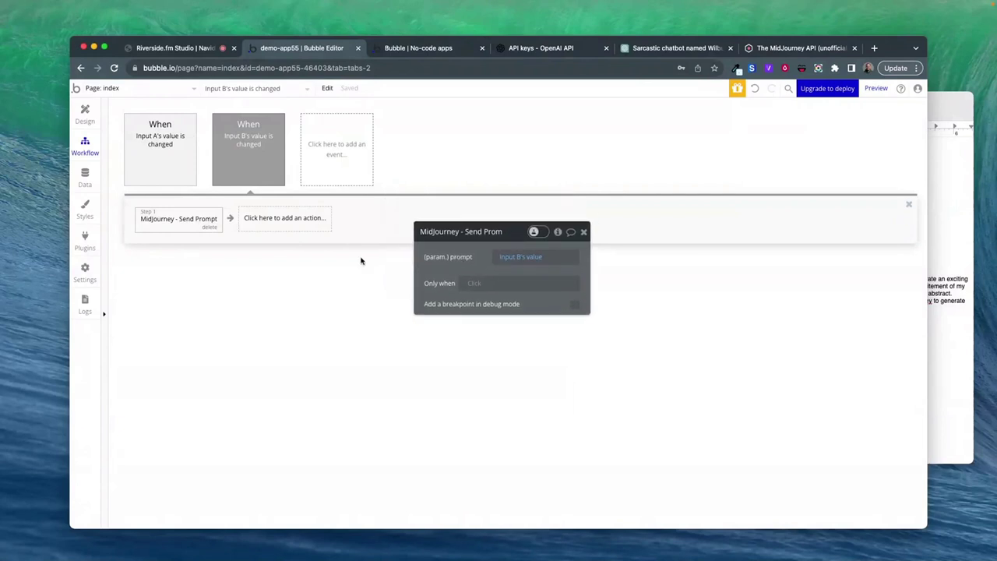
- Review Input B and the image group on the page, and the MidJourney - Send Prompt action in Input B's workflow
left_click(86, 115)
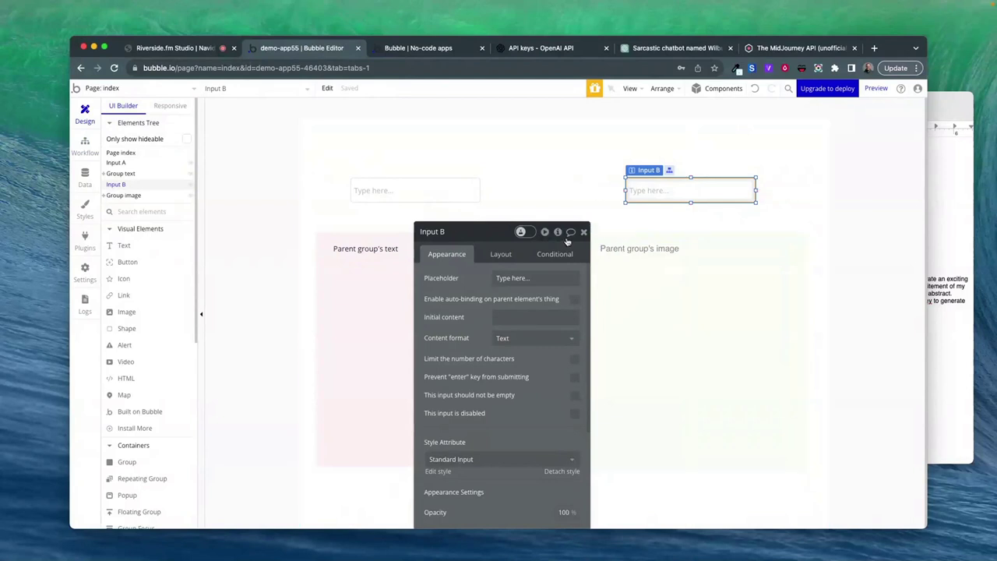
left_click(84, 146)
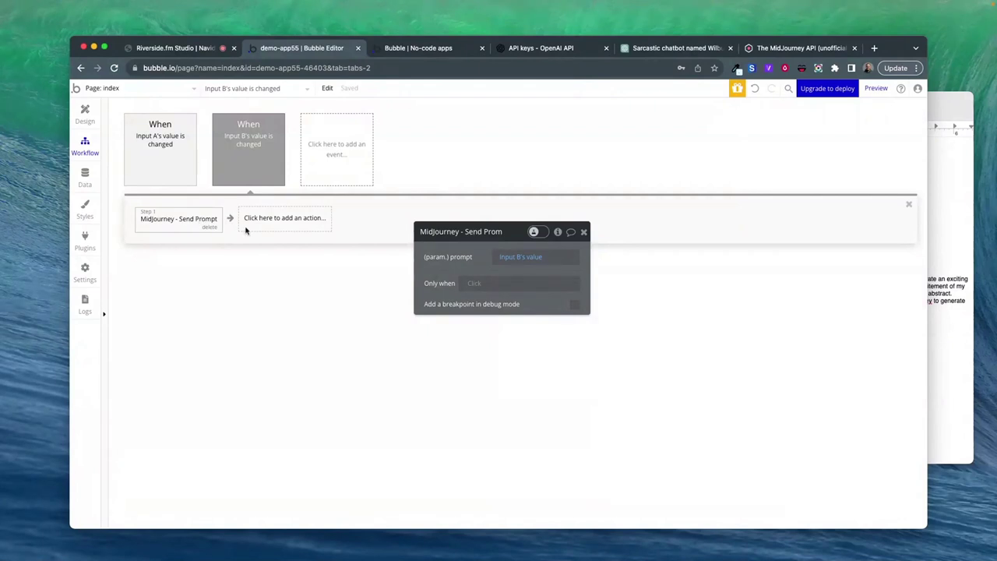
left_click_drag(458, 254, 455, 281)
left_click(581, 260)
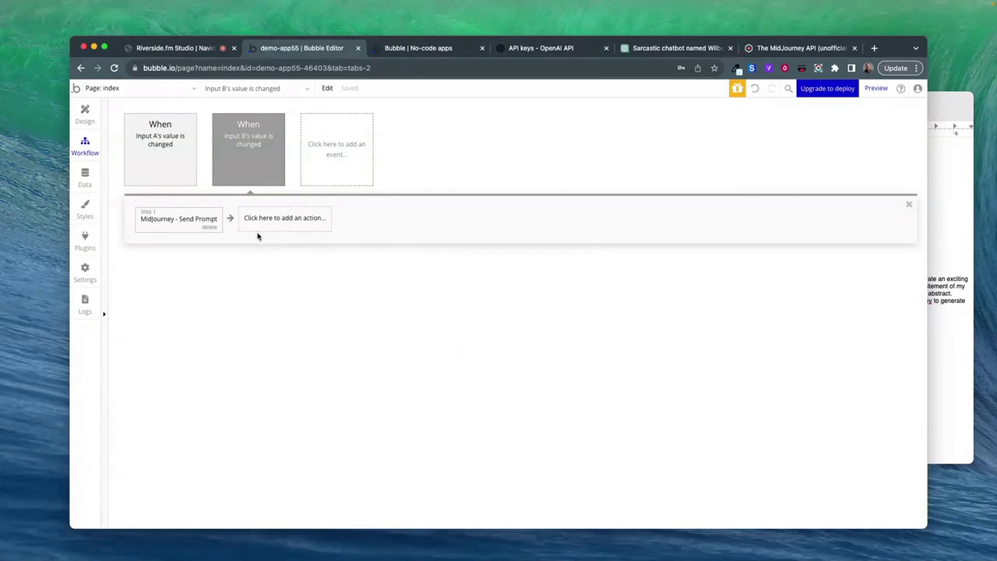
left_click(187, 219)
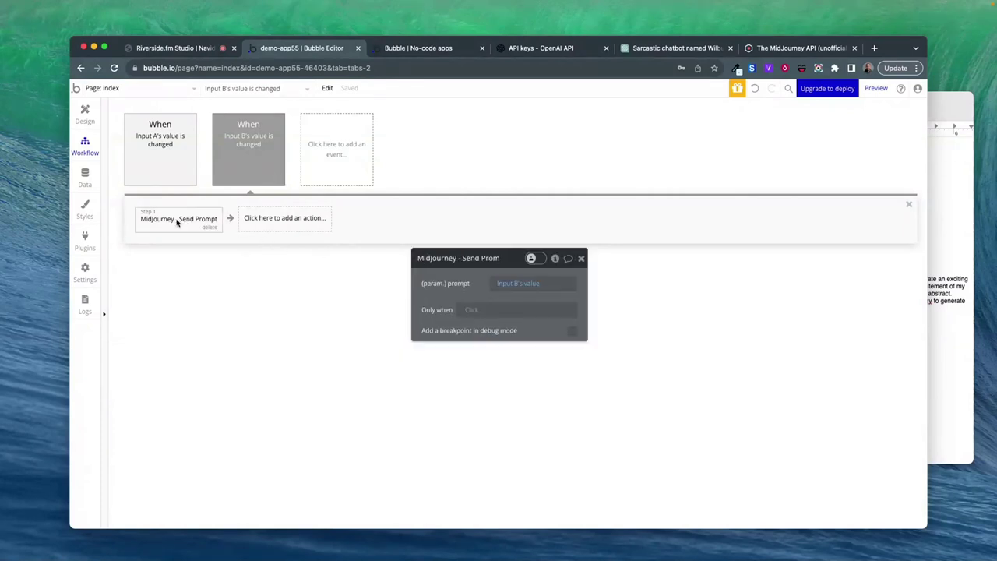
left_click_drag(456, 289, 437, 310)
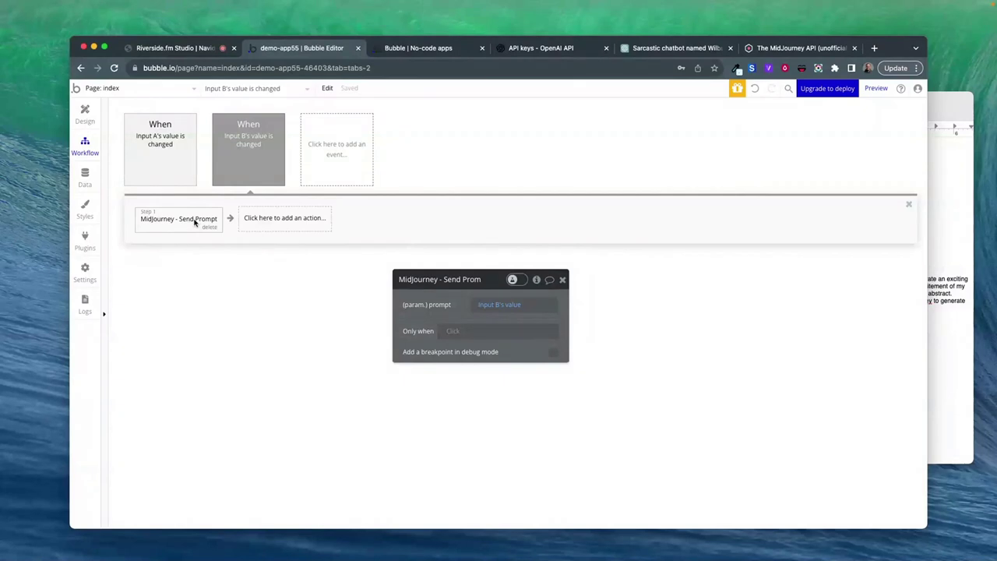
left_click(85, 121)
left_click(592, 263)
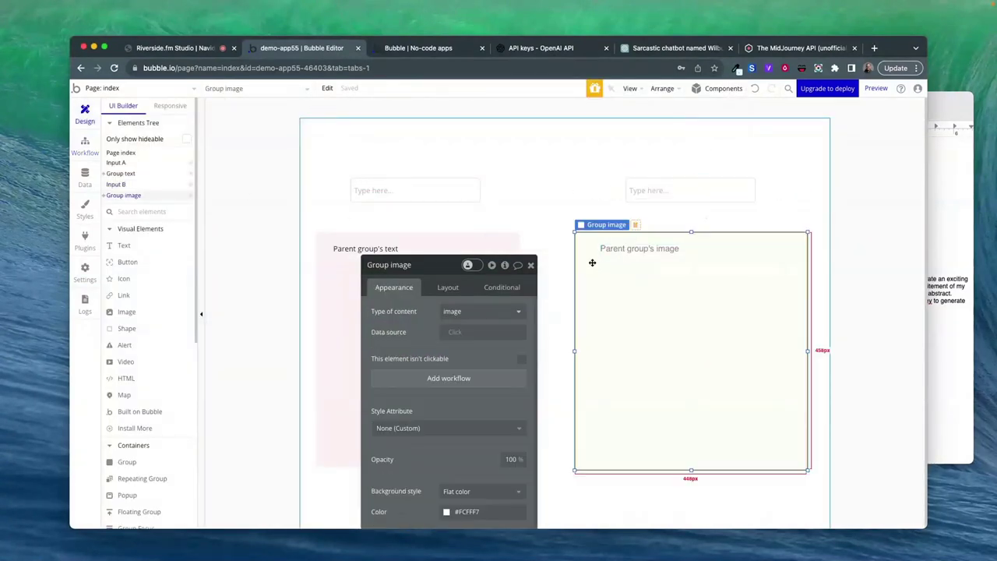
left_click(654, 192)
right_click(655, 192)
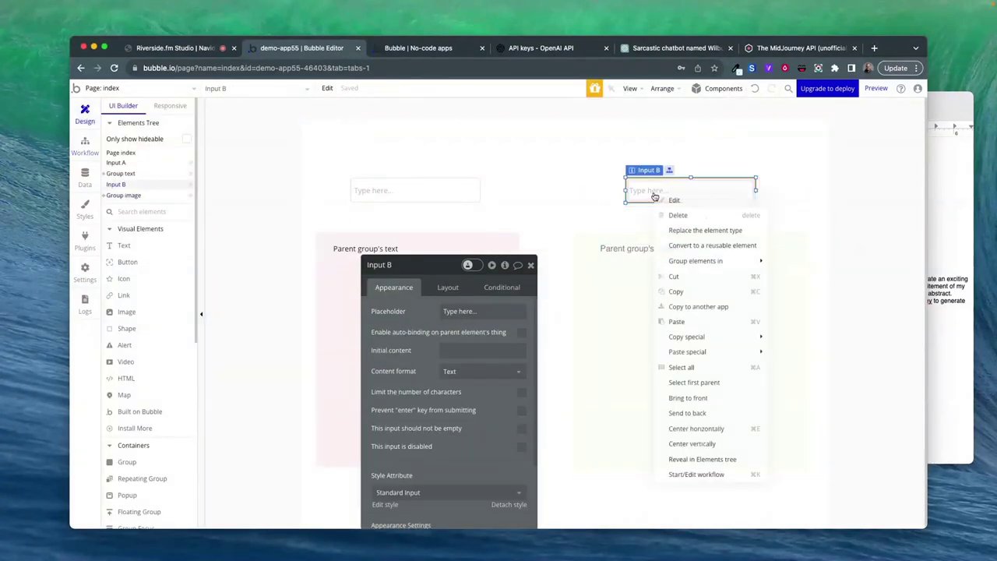
left_click(685, 477)
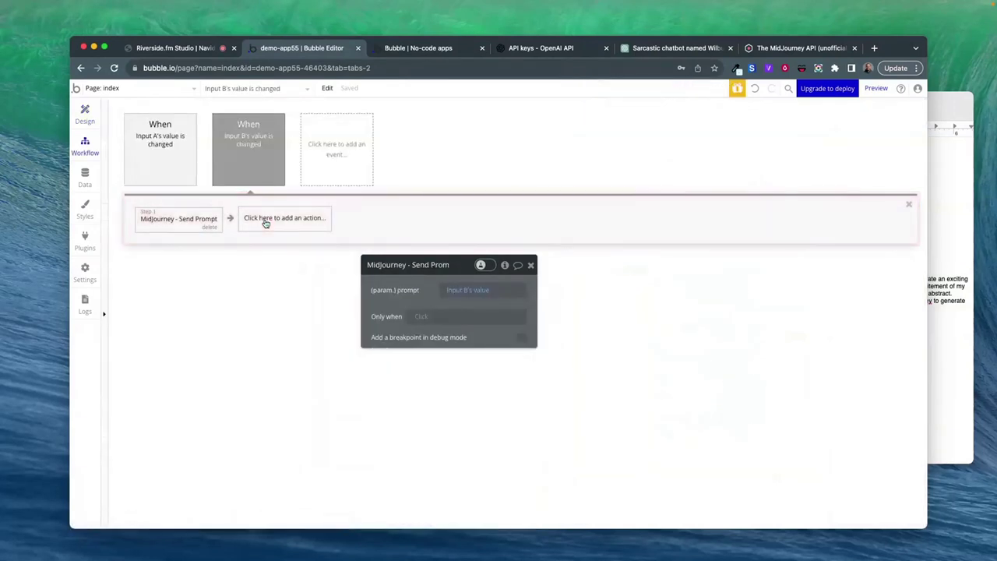
- Create a custom event on the index page and set its event color to Blue
left_click(330, 148)
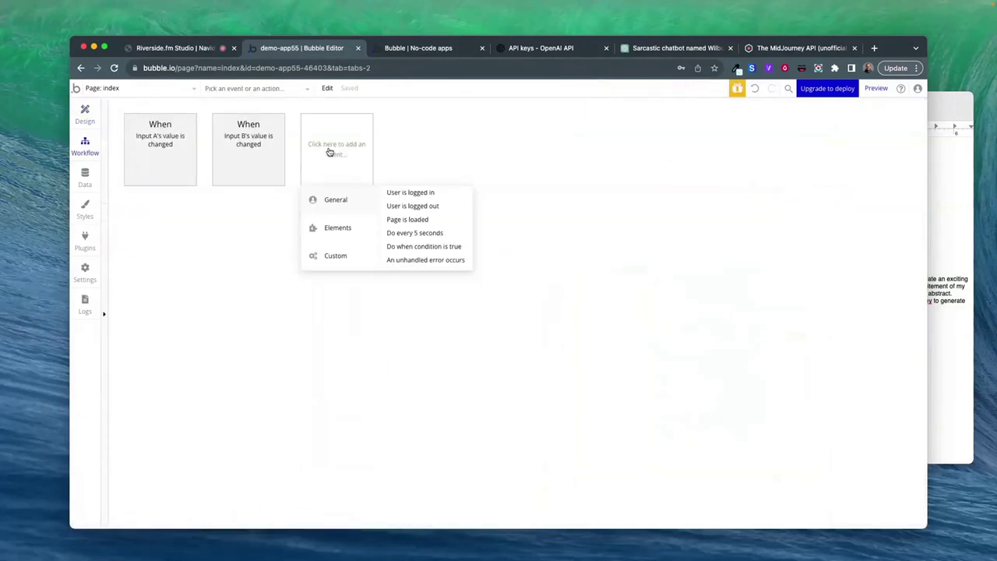
mouse_move(335, 256)
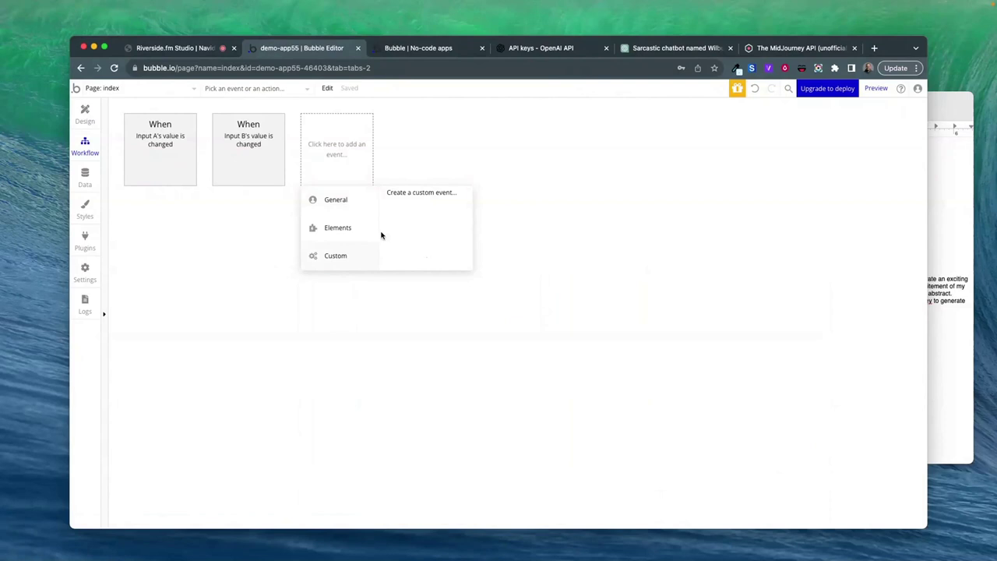
left_click(402, 195)
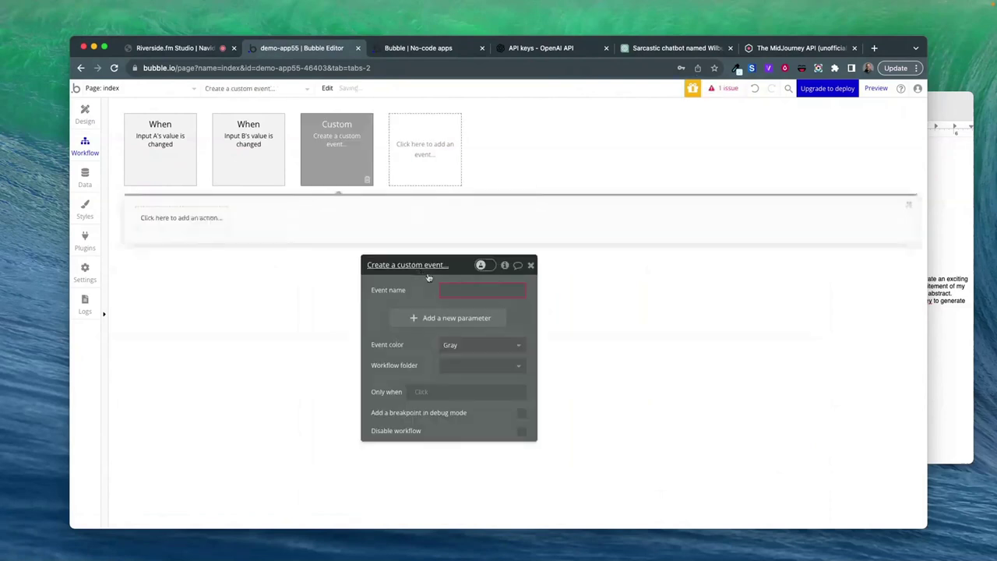
left_click(459, 344)
left_click(460, 395)
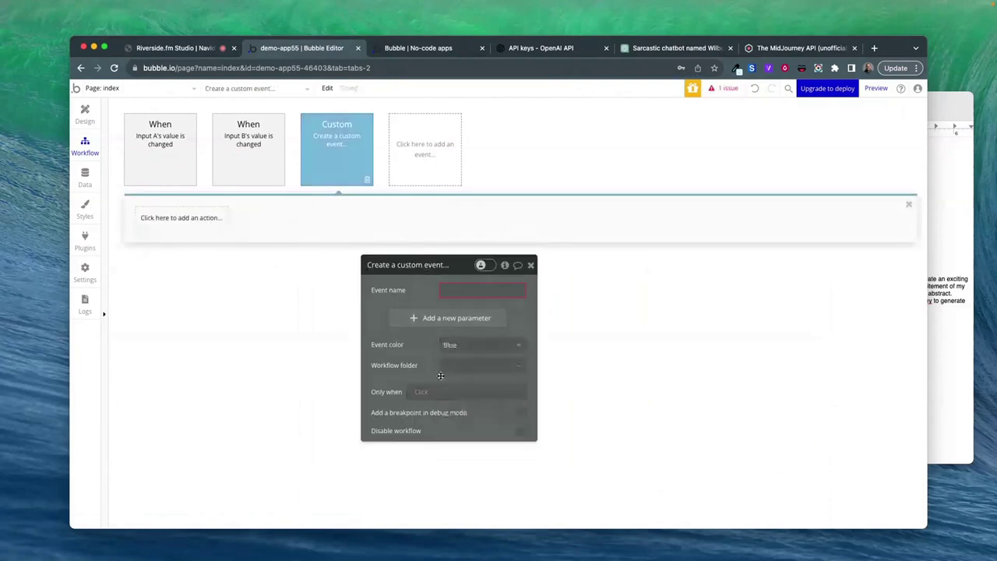
- Name the blue custom event get-image
left_click_drag(417, 279, 536, 179)
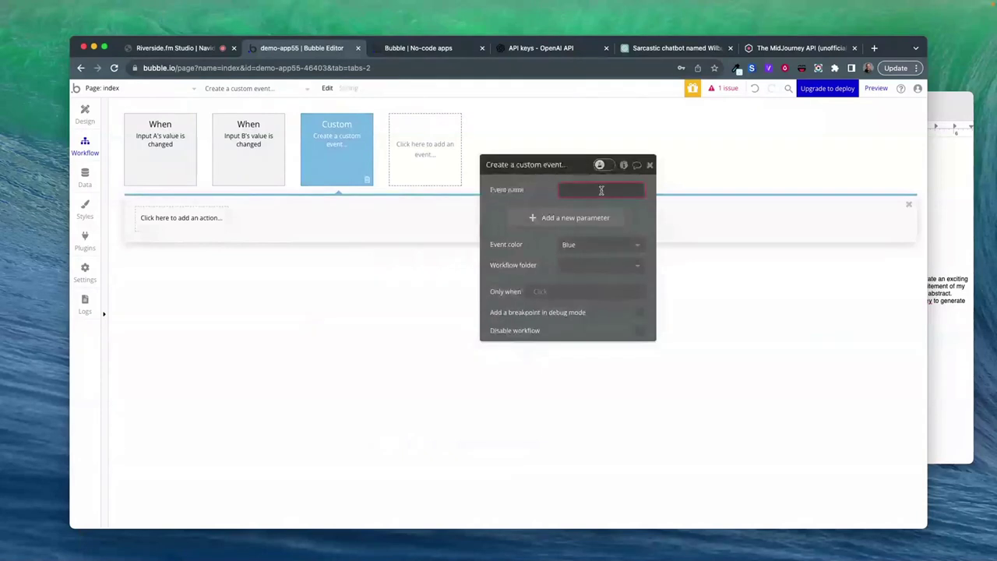
type("grab-image")
key("Return")
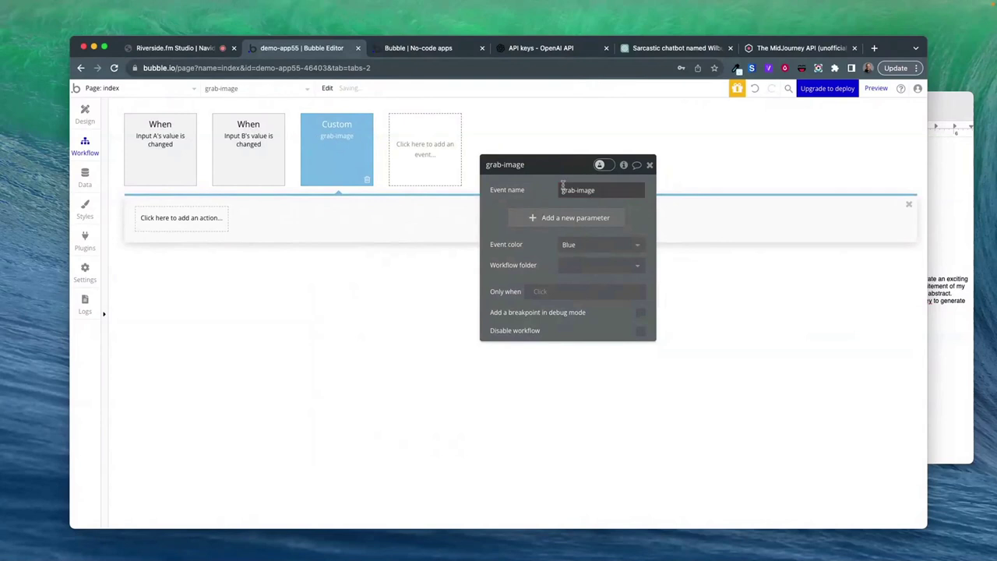
type("et-")
key("Return")
left_click_drag(503, 187, 535, 187)
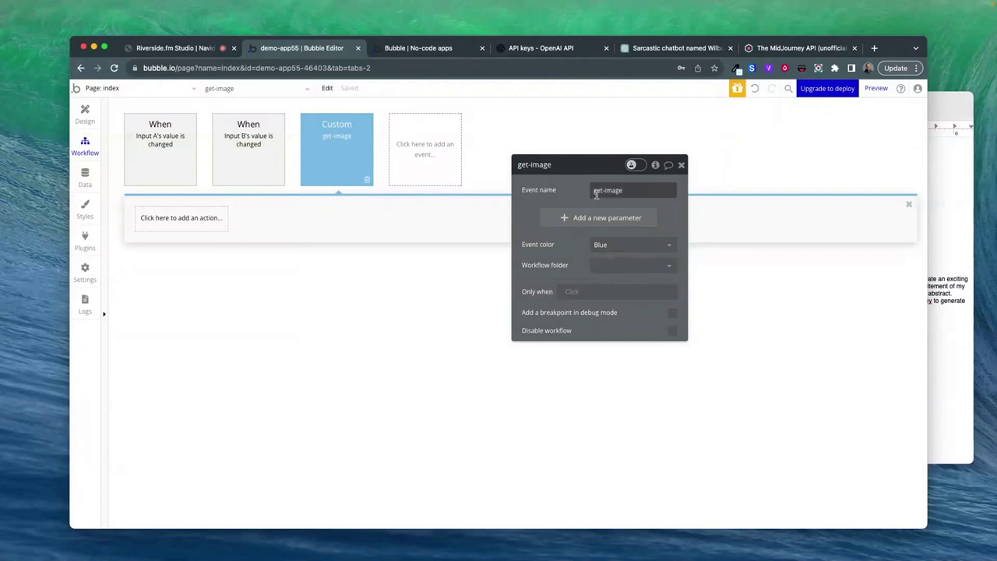
- Check the Midjourney plugin's available actions and add MidJourney - Get Image to the get-image event
left_click(195, 218)
left_click(88, 245)
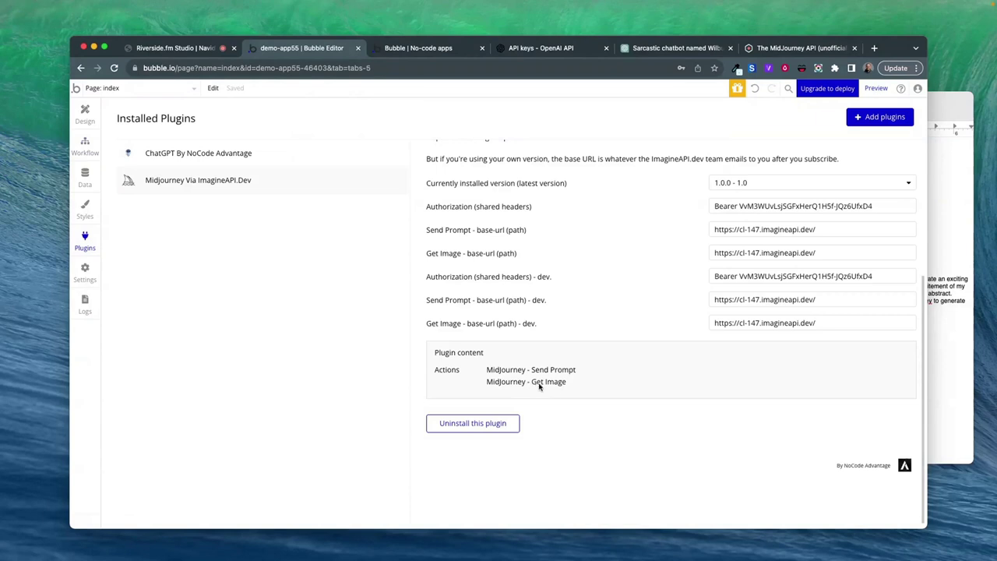
left_click(85, 146)
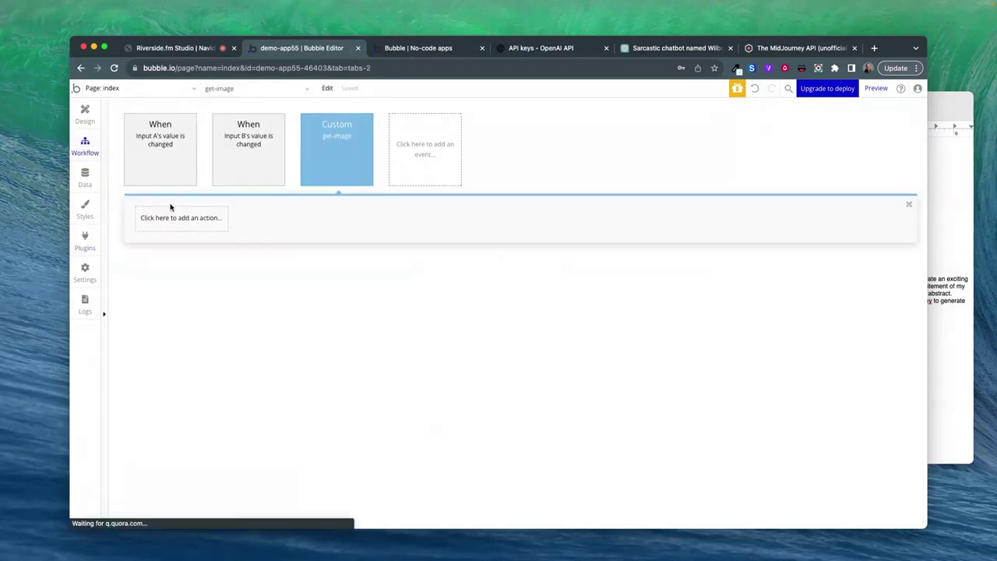
left_click(178, 217)
type("get")
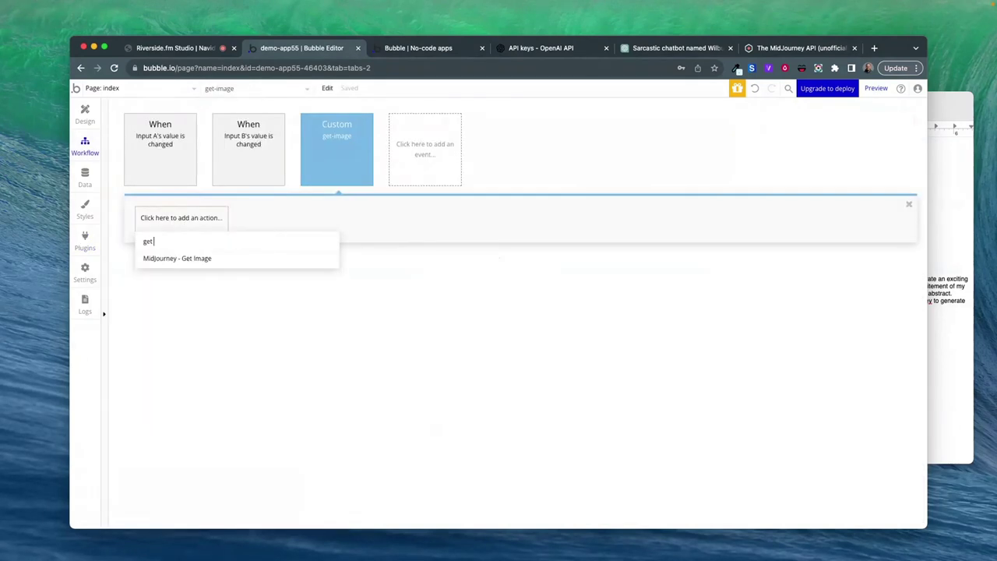
left_click(196, 265)
left_click_drag(554, 204, 536, 226)
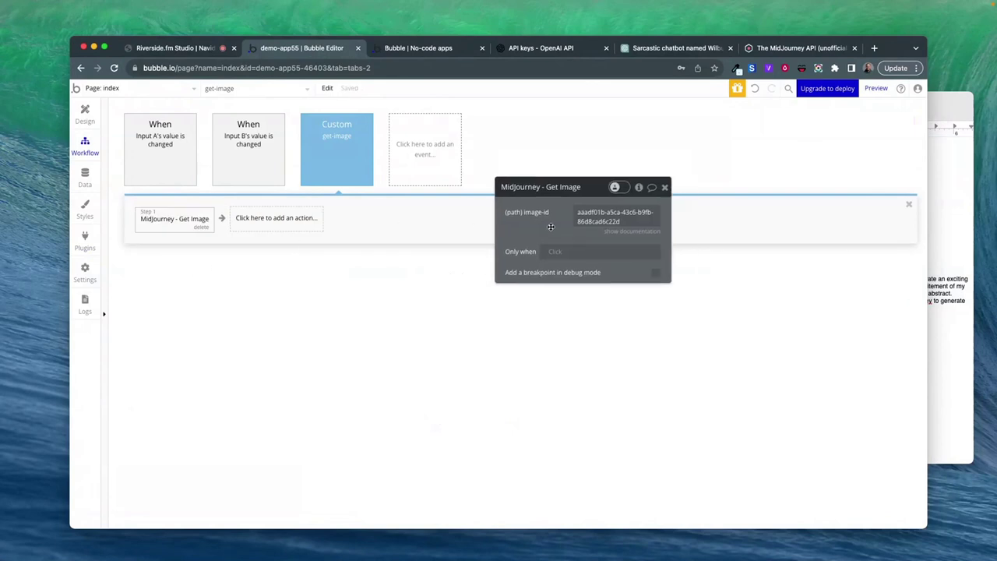
- Check the Get Image action's image-id field and add a text parameter named image-id to the get-image event
left_click(592, 216)
left_click(556, 217)
left_click(320, 156)
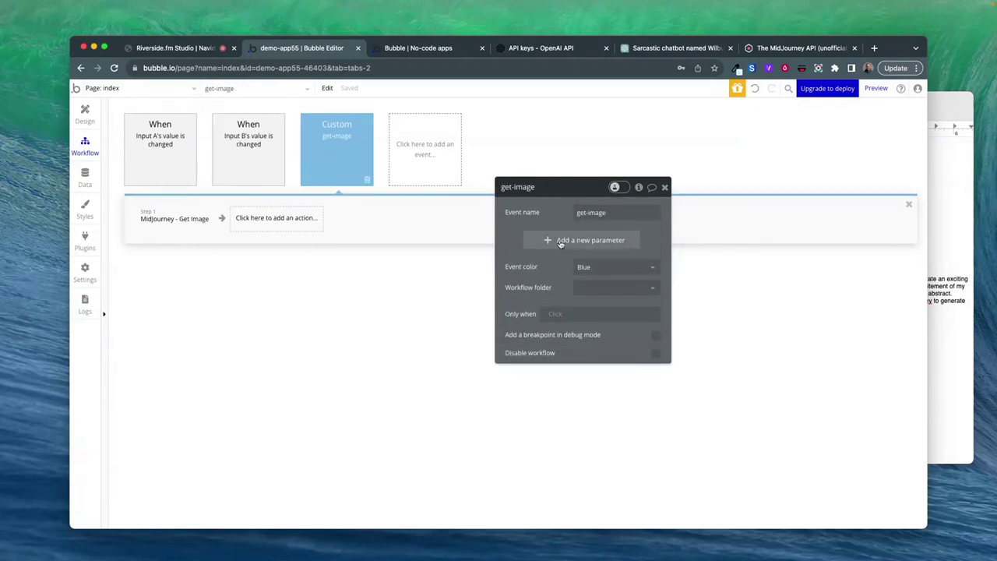
left_click(195, 226)
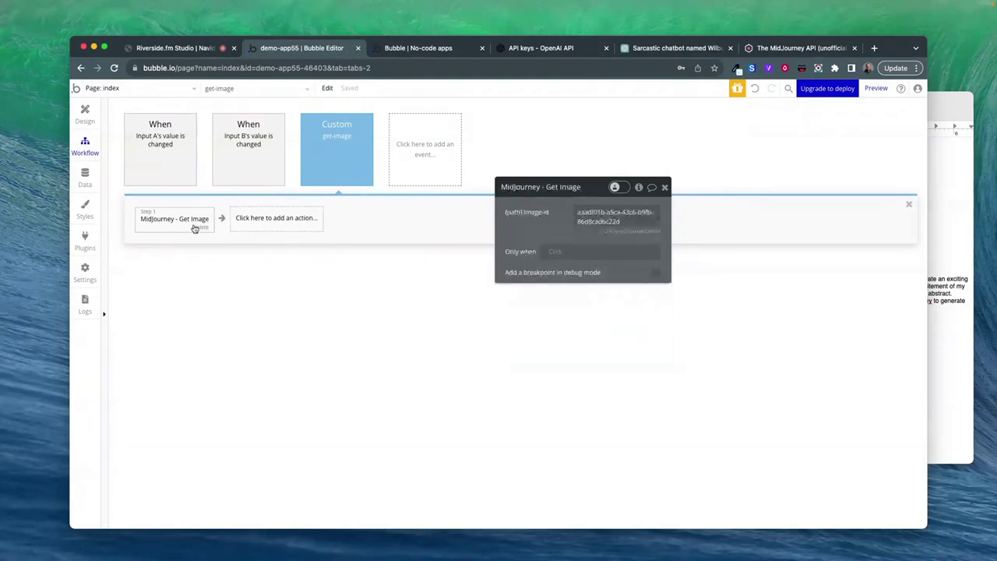
left_click(344, 164)
left_click(575, 241)
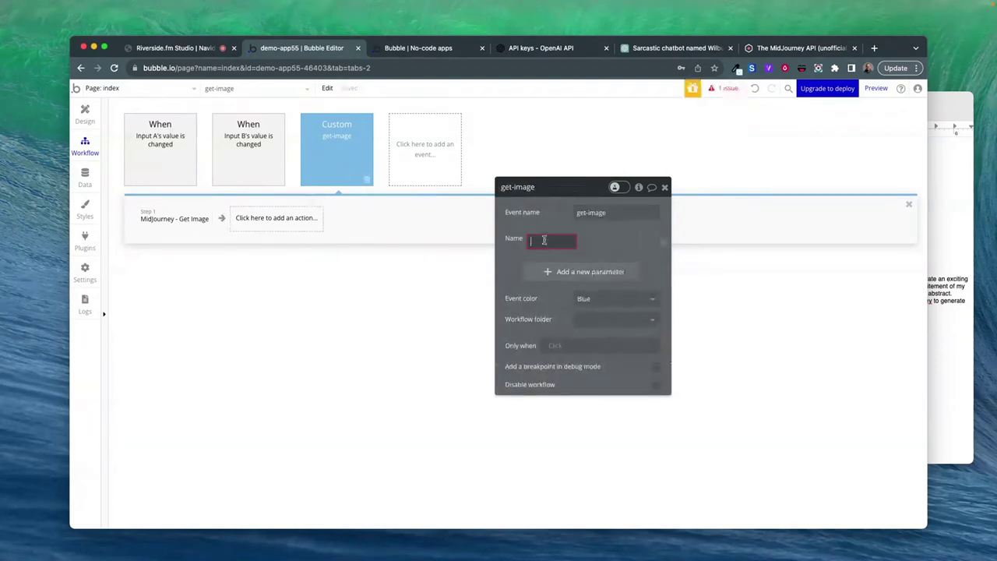
type("image-id")
left_click(619, 243)
type("text")
key("Return")
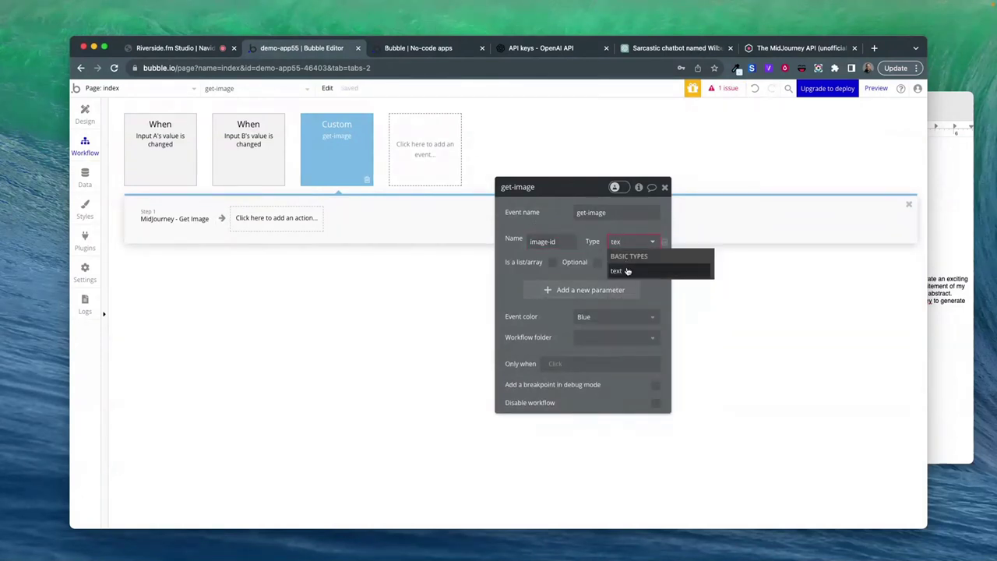
left_click(629, 269)
- Add a Schedule a custom event action for get-image after MidJourney - Send Prompt in the Input B's value is changed workflow
left_click(175, 218)
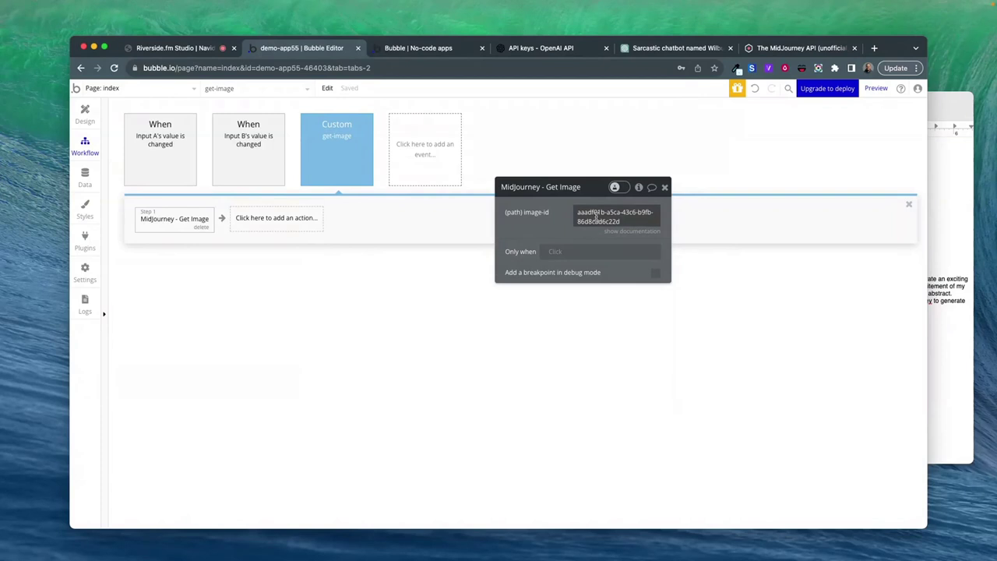
left_click(265, 178)
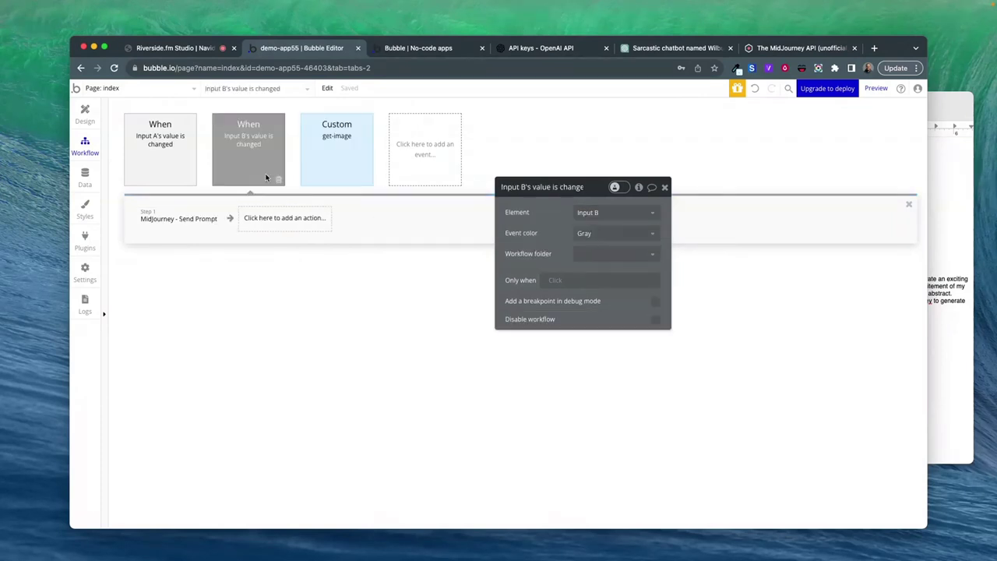
left_click(188, 219)
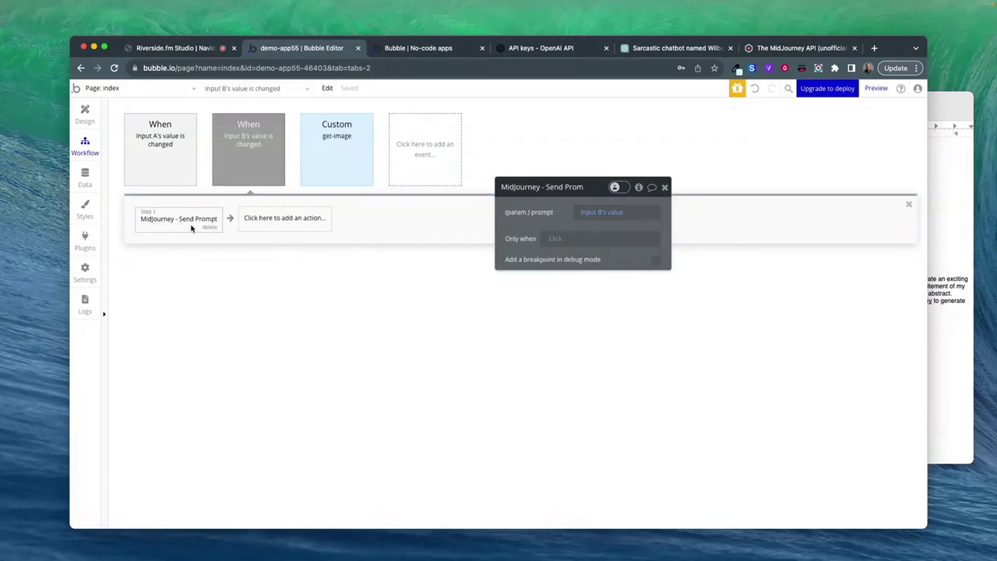
left_click(272, 221)
type("cust")
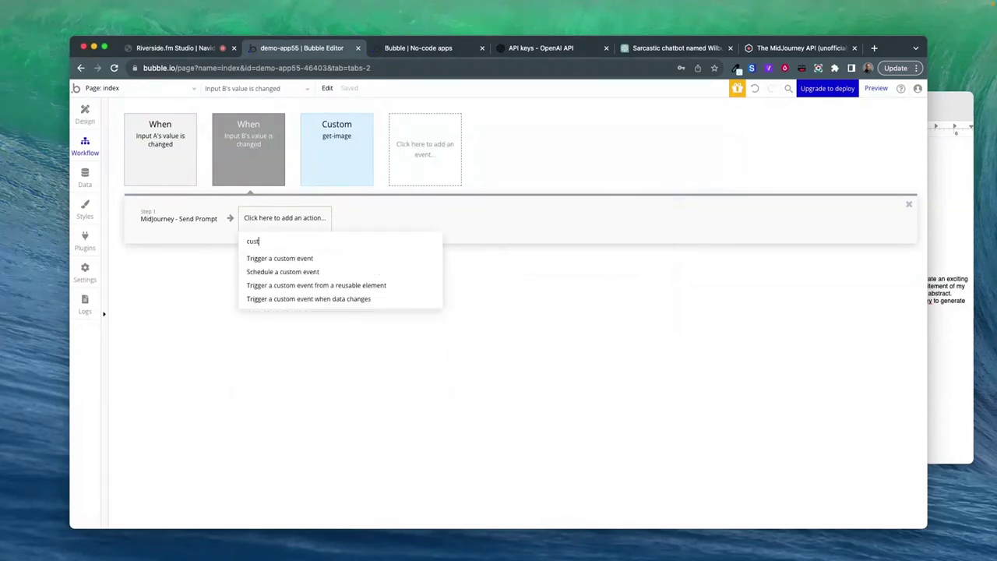
left_click(283, 271)
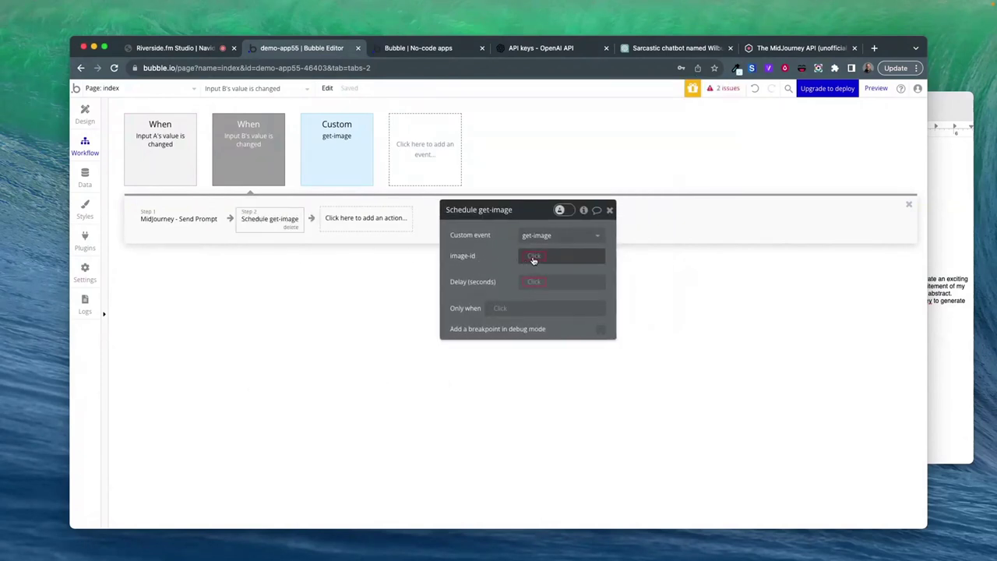
- Set the Schedule get-image action's delay to 5 seconds and its image-id to Result of step 1 (MidJourney - Send Prompt)'s id
left_click(527, 282)
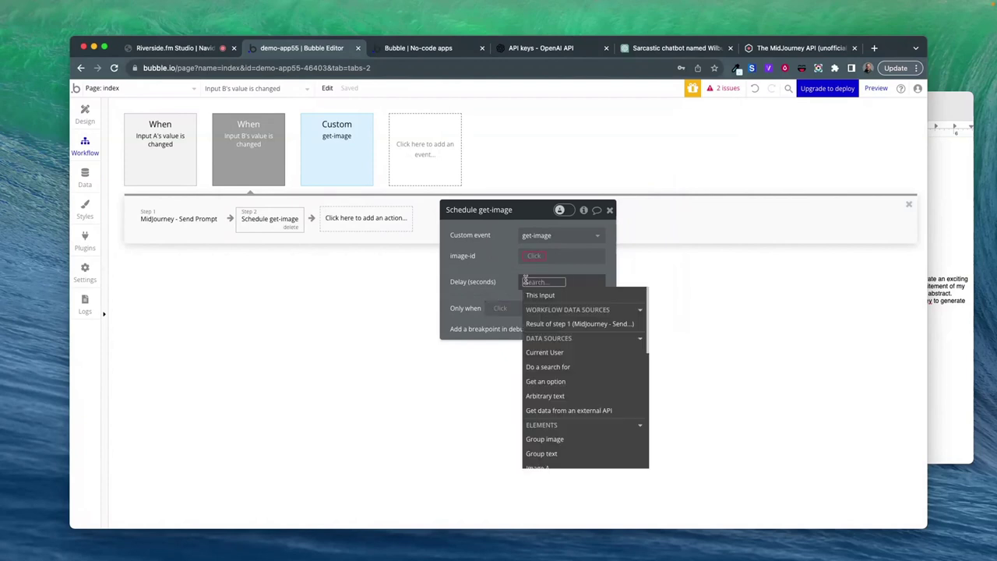
type("5")
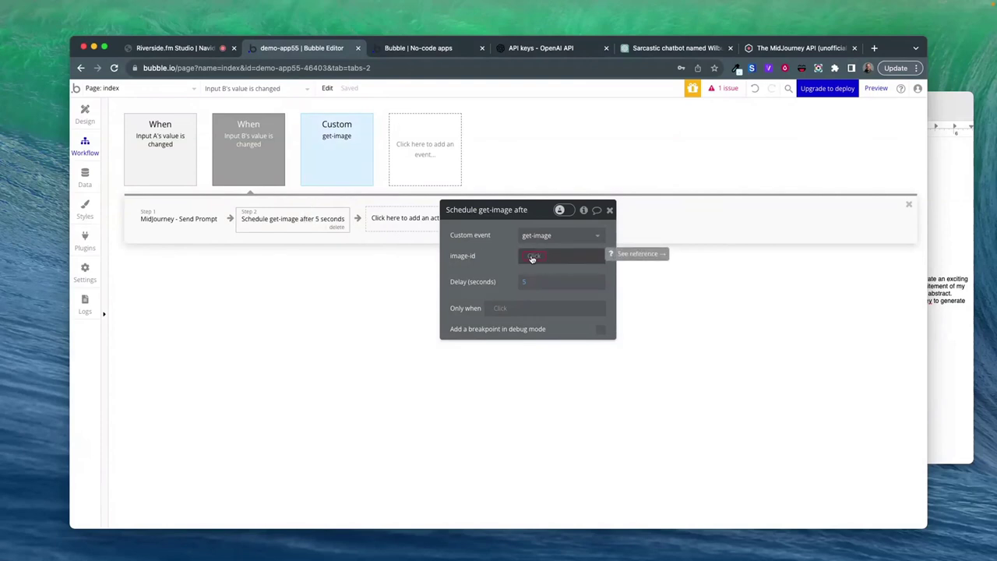
left_click(195, 229)
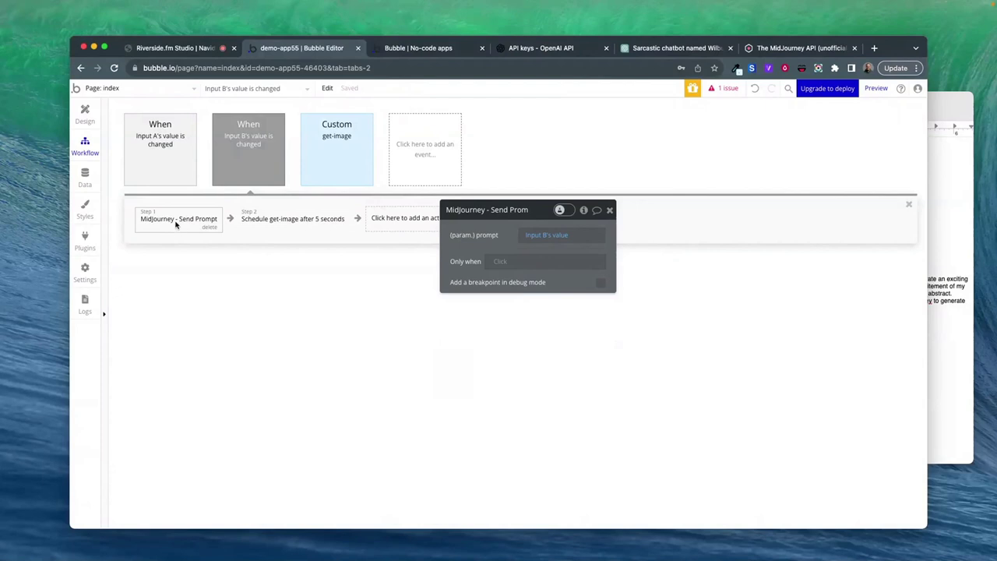
left_click(248, 224)
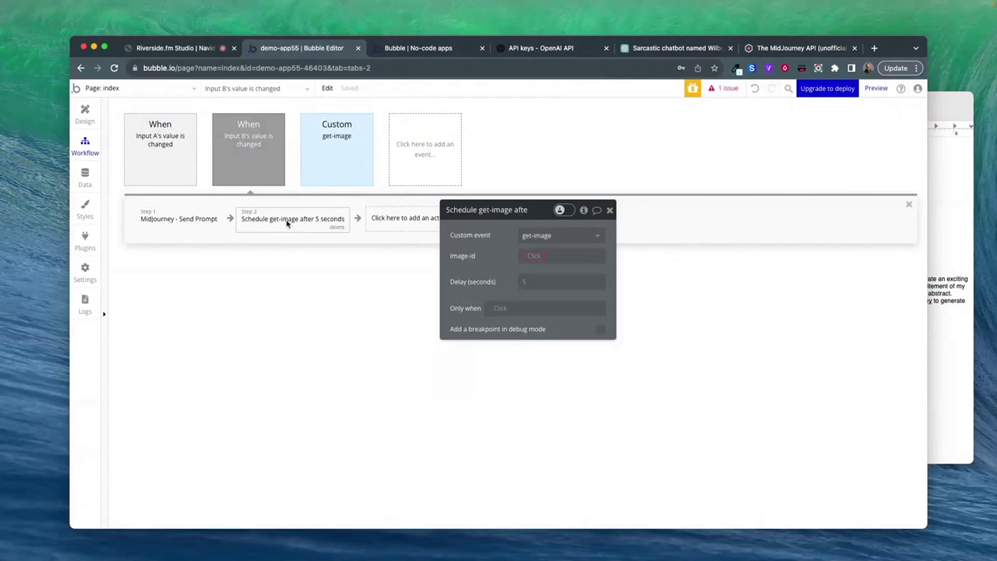
left_click(528, 258)
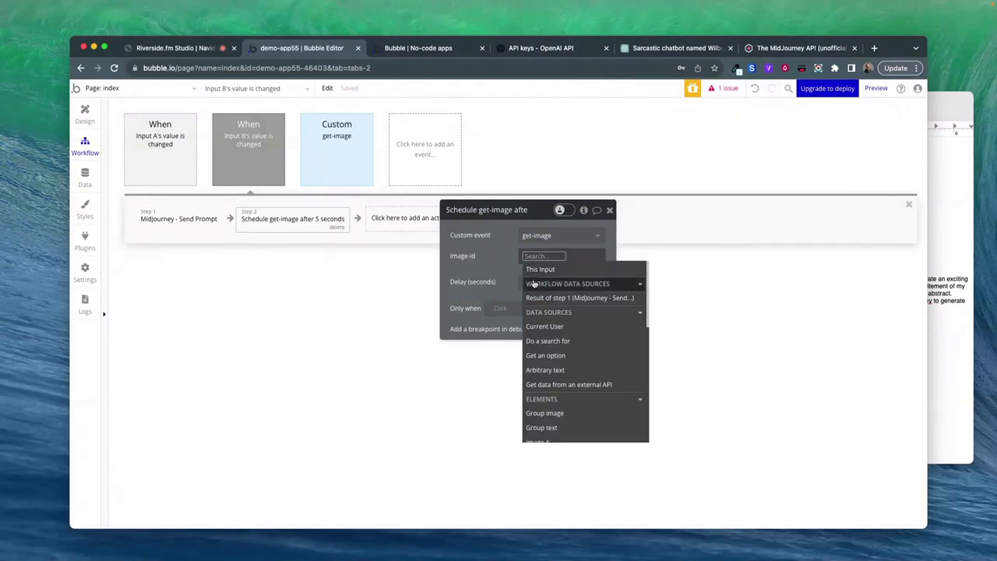
left_click(537, 299)
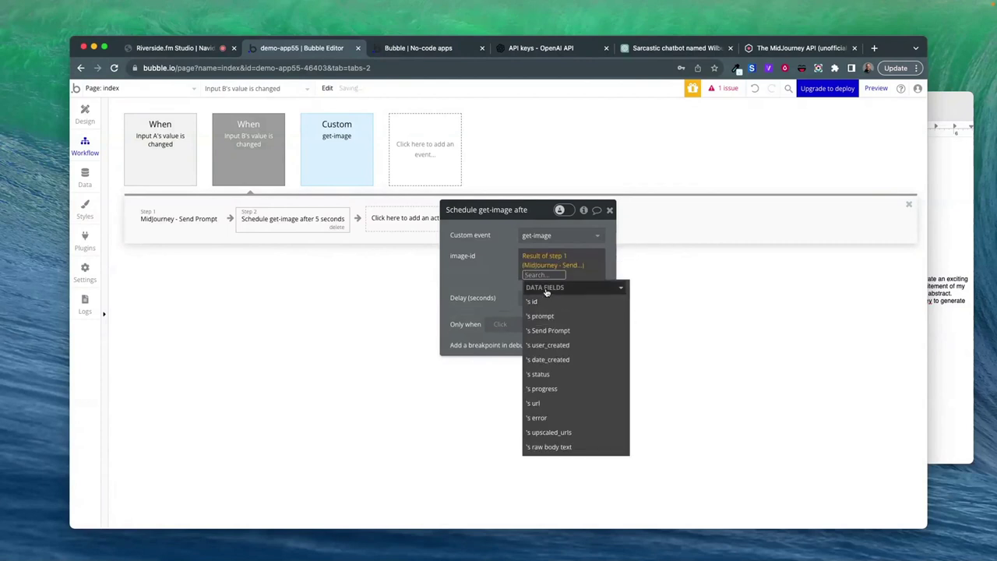
left_click(582, 272)
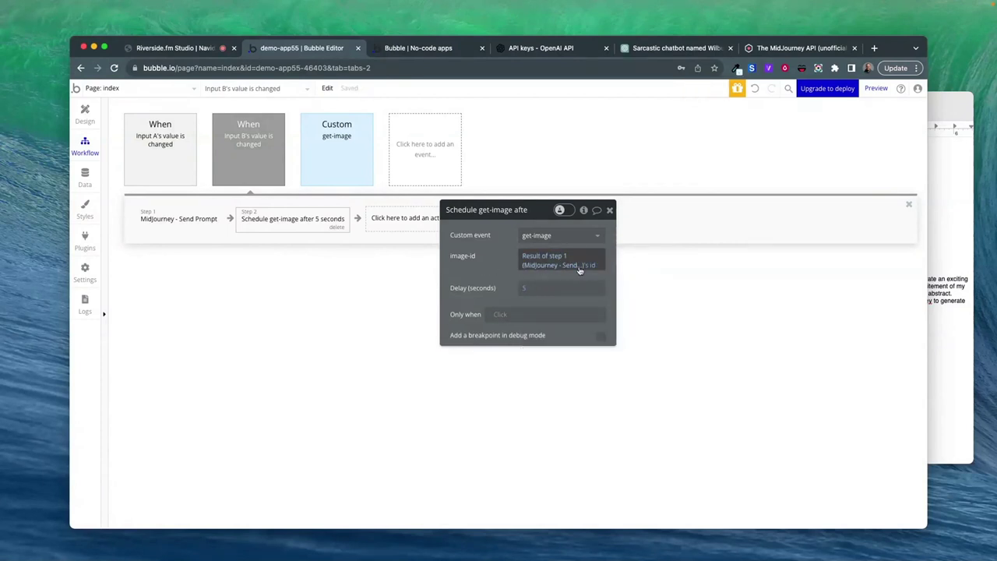
- Set the MidJourney - Get Image action's image-id to the event's image-id parameter and check it against the scheduling action in Input B's workflow
left_click(337, 155)
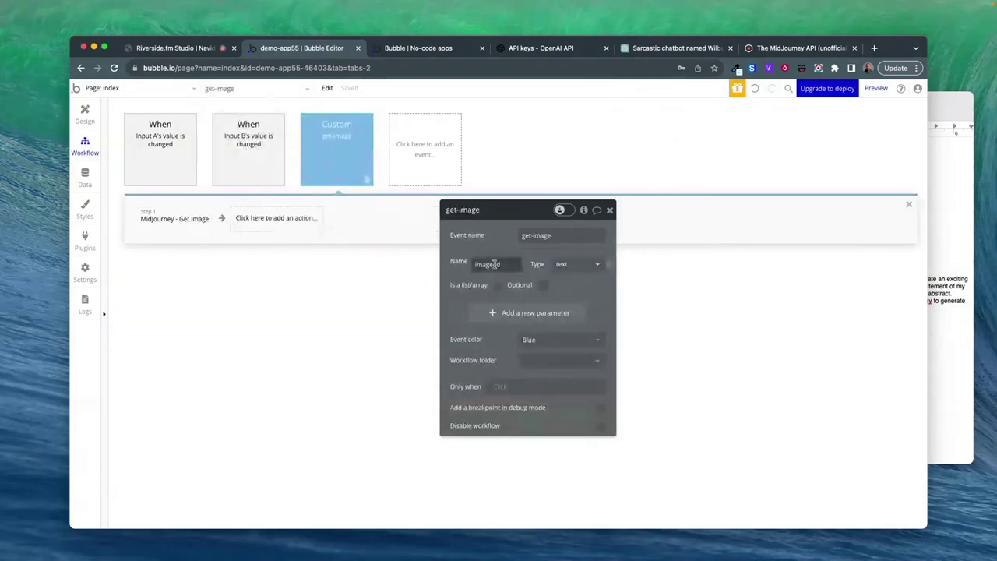
left_click(174, 226)
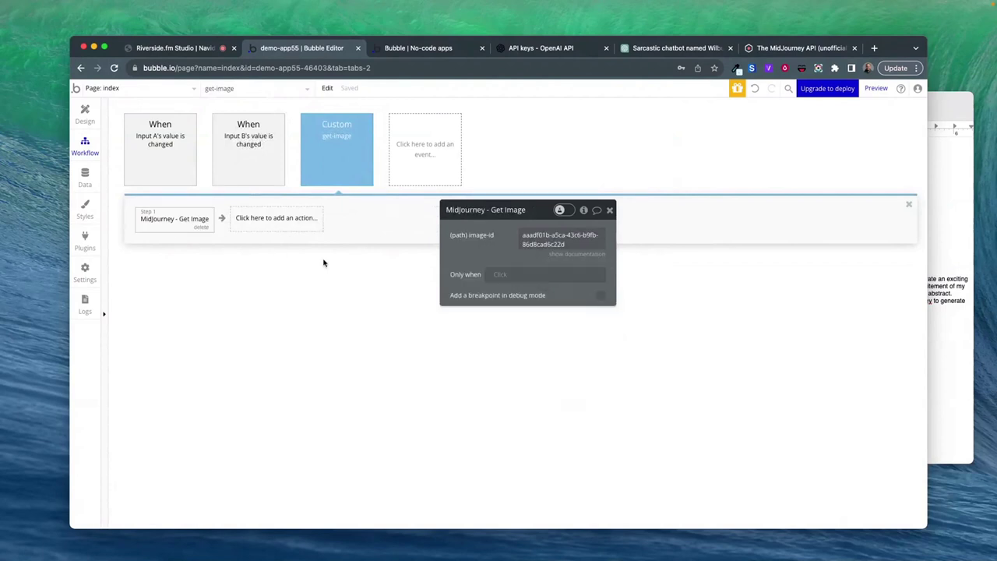
left_click(544, 240)
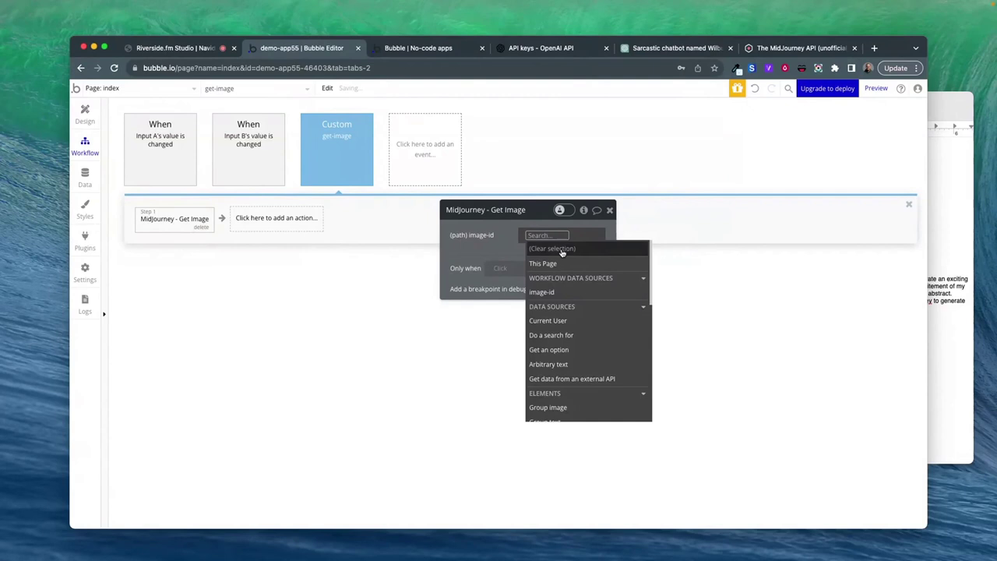
left_click(542, 291)
left_click(525, 240)
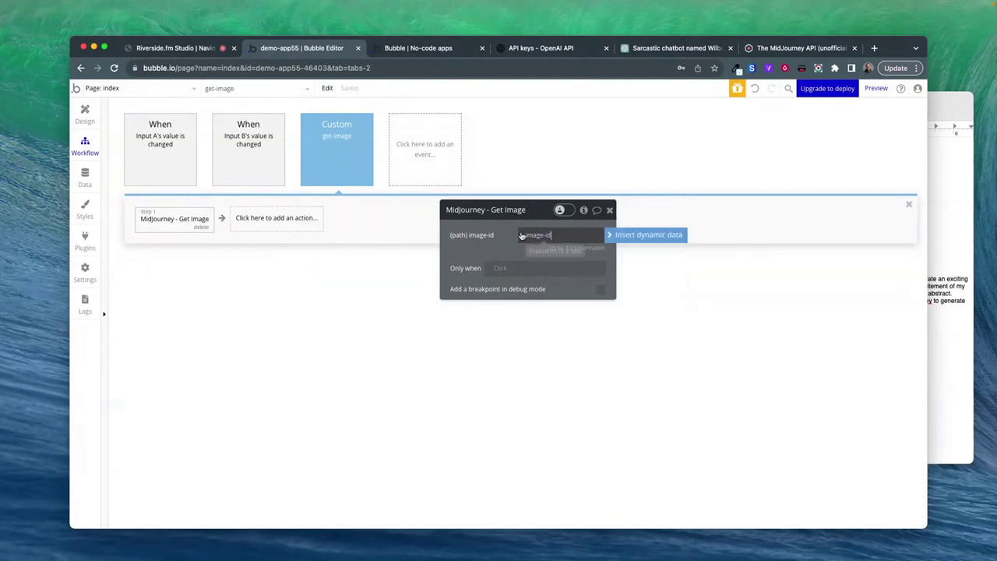
left_click(362, 180)
left_click(257, 170)
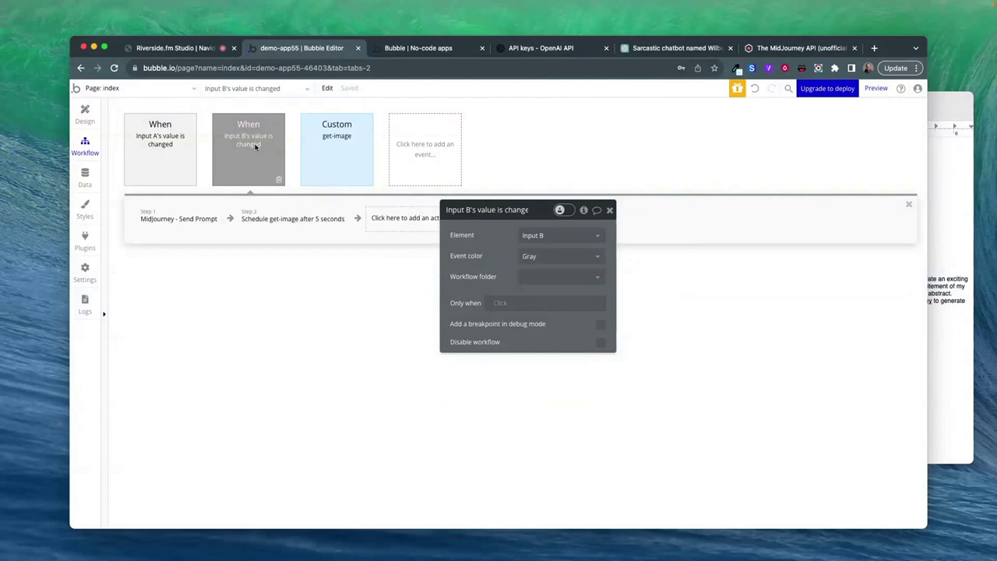
left_click(296, 223)
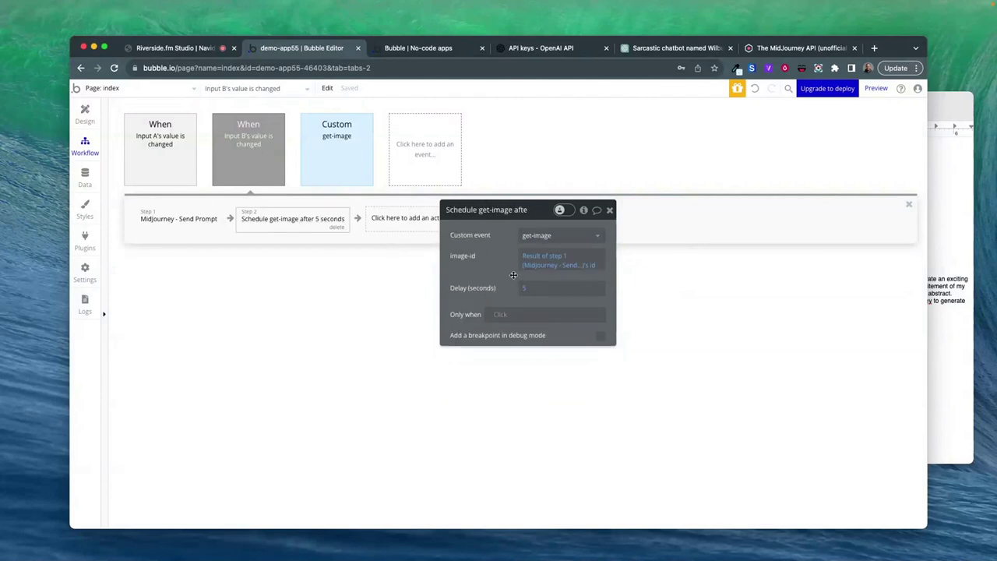
left_click(348, 160)
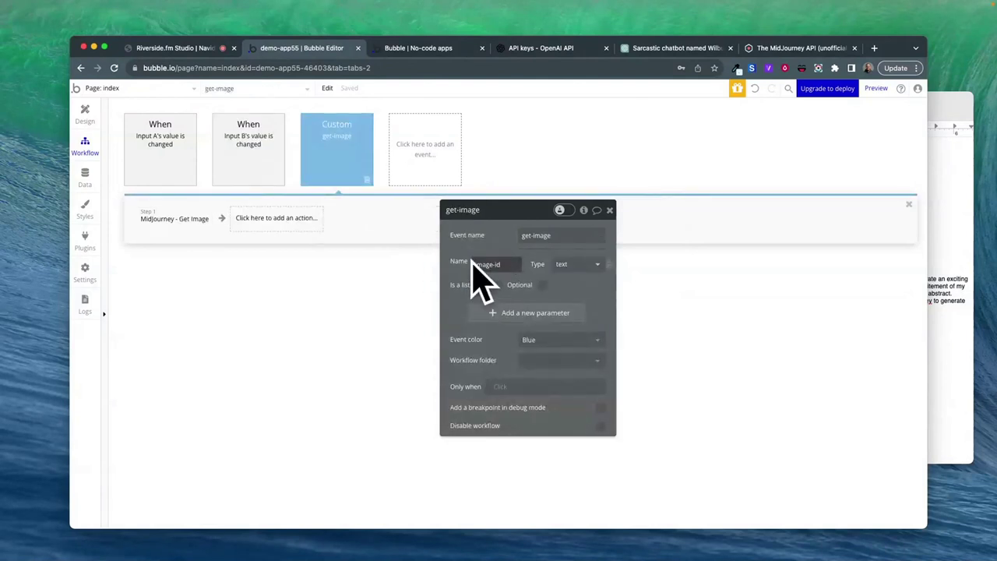
left_click(192, 225)
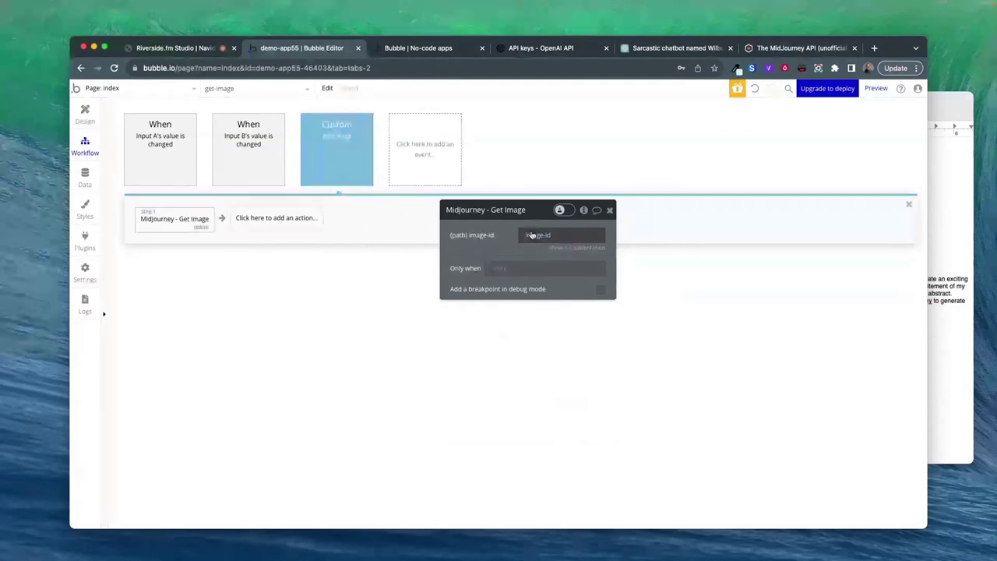
- Add a Display data in a group/popup action to get-image that shows Result of step 1 (MidJourney - Get Image)'s url in Group image
left_click(262, 221)
type("display")
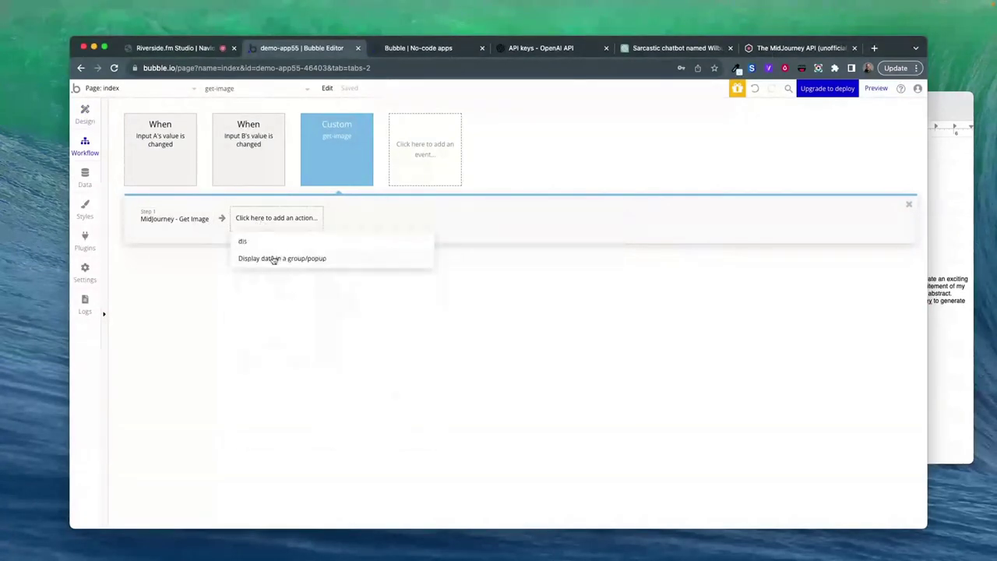
left_click(274, 260)
left_click_drag(495, 241, 515, 238)
left_click(566, 232)
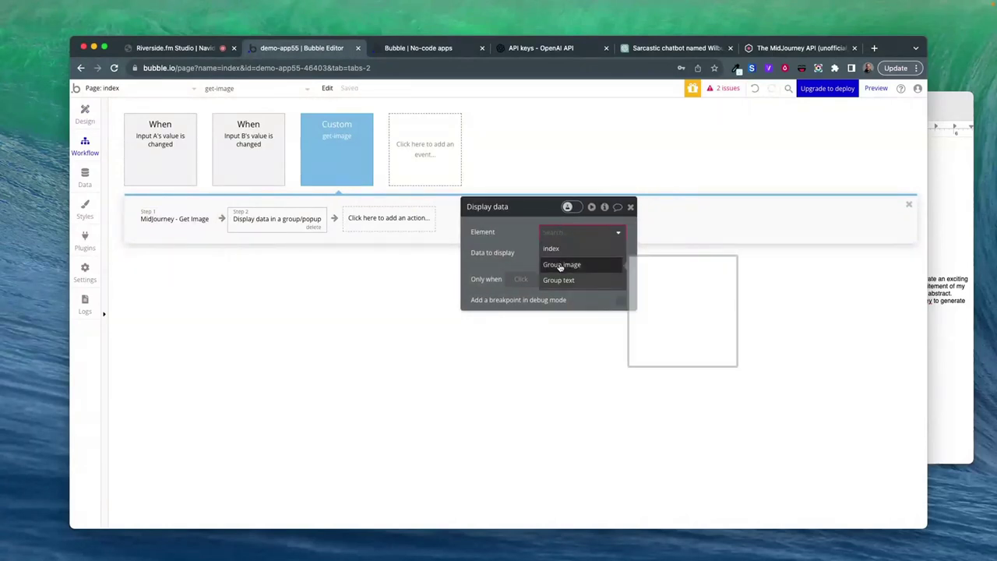
left_click(562, 264)
left_click(556, 254)
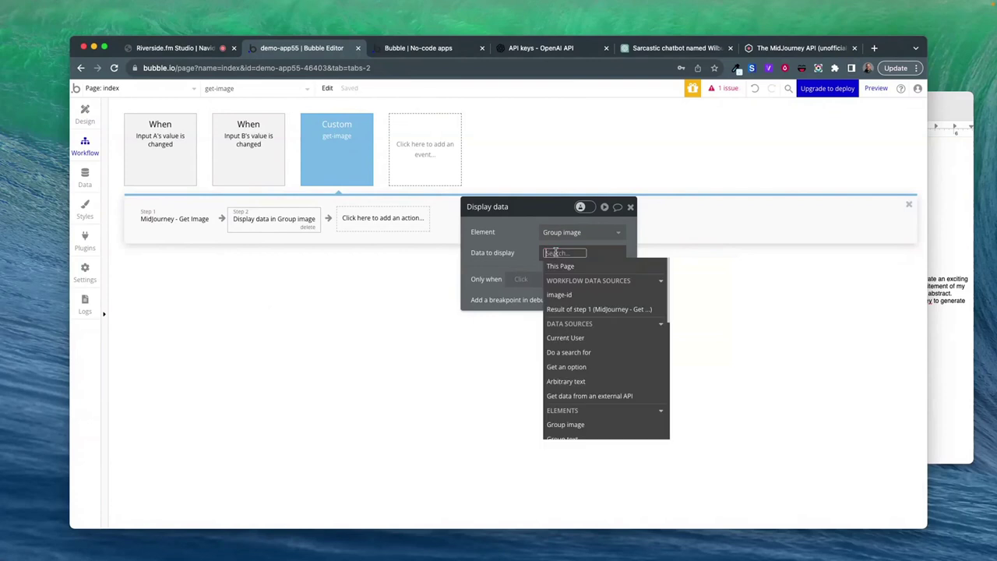
left_click(572, 310)
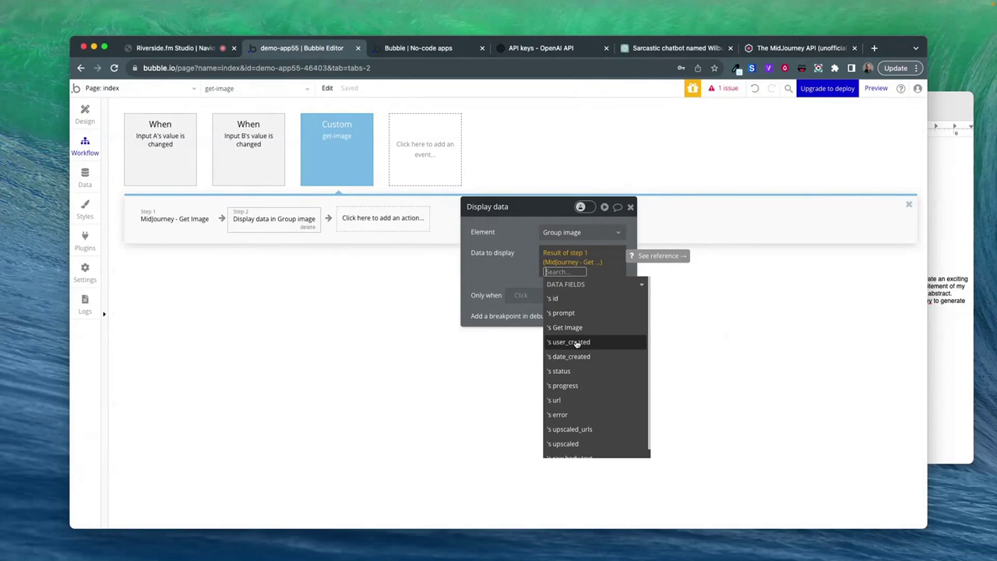
left_click(565, 400)
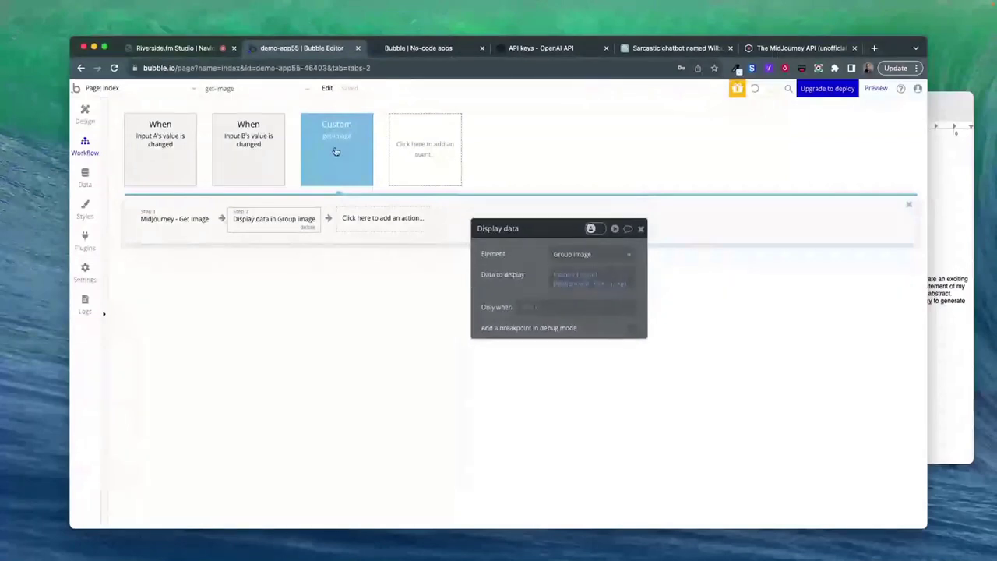
- Review Input B's scheduling action, the get-image event's two actions and the page design holding Input B and Group image
left_click(246, 166)
left_click(246, 215)
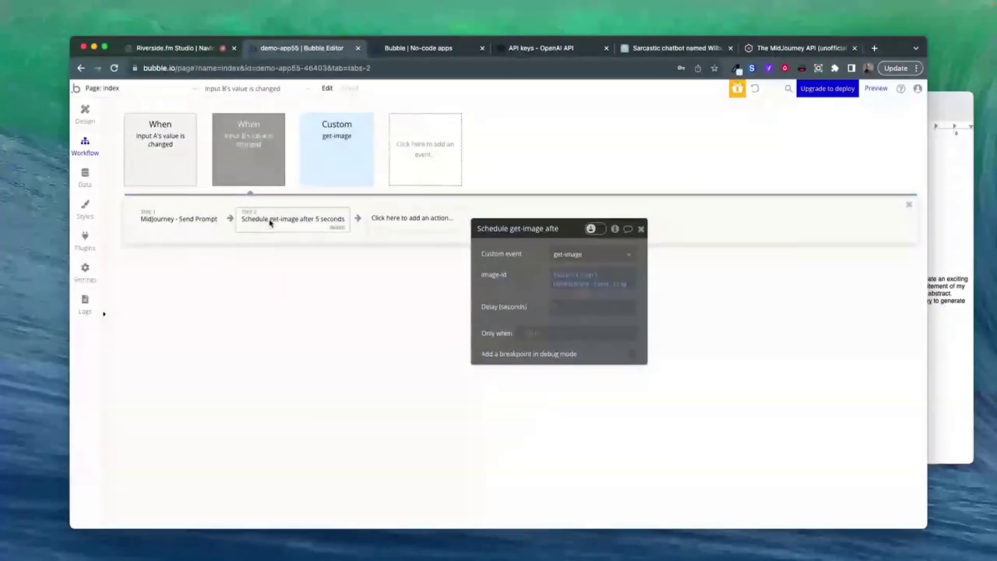
left_click(329, 163)
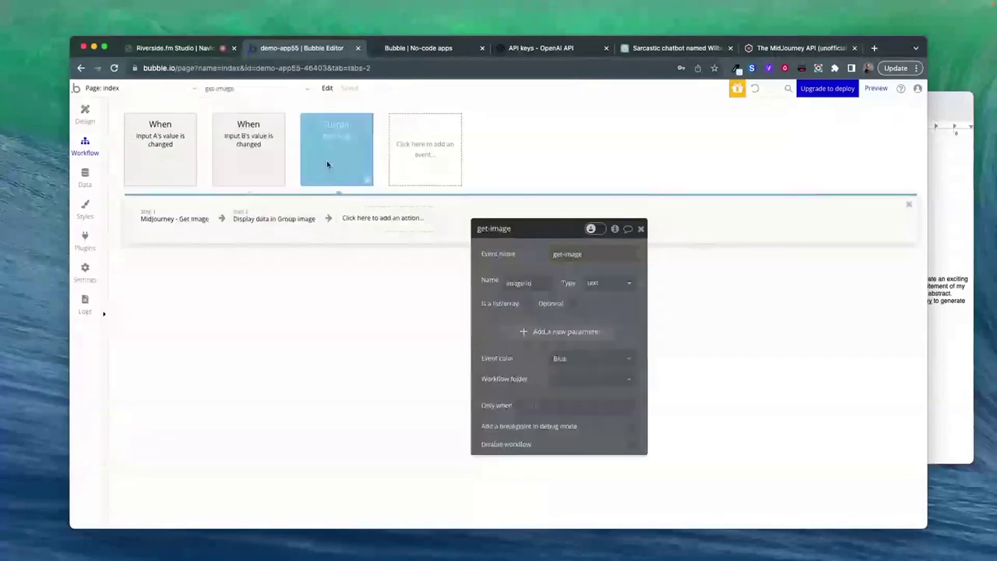
left_click(269, 224)
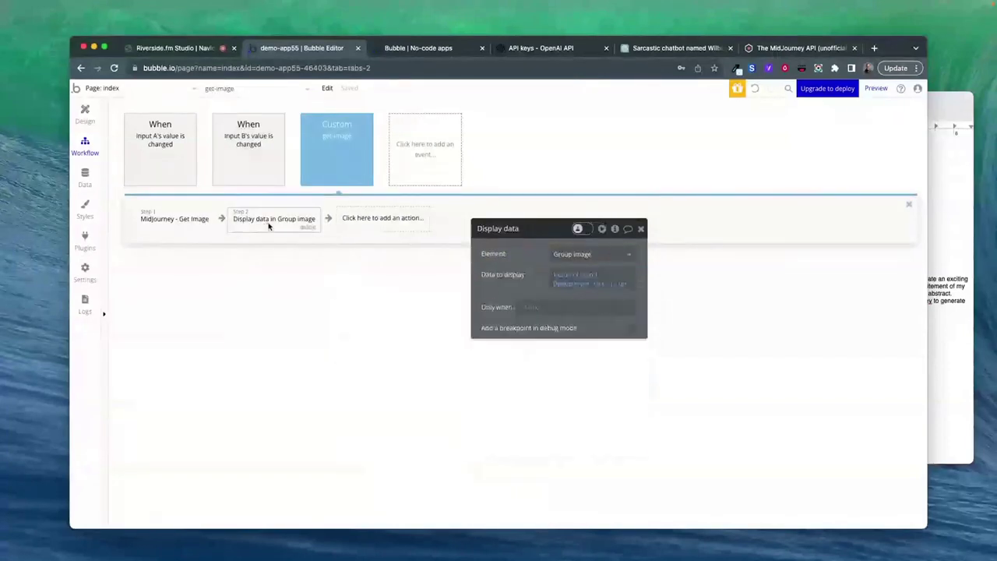
left_click(85, 113)
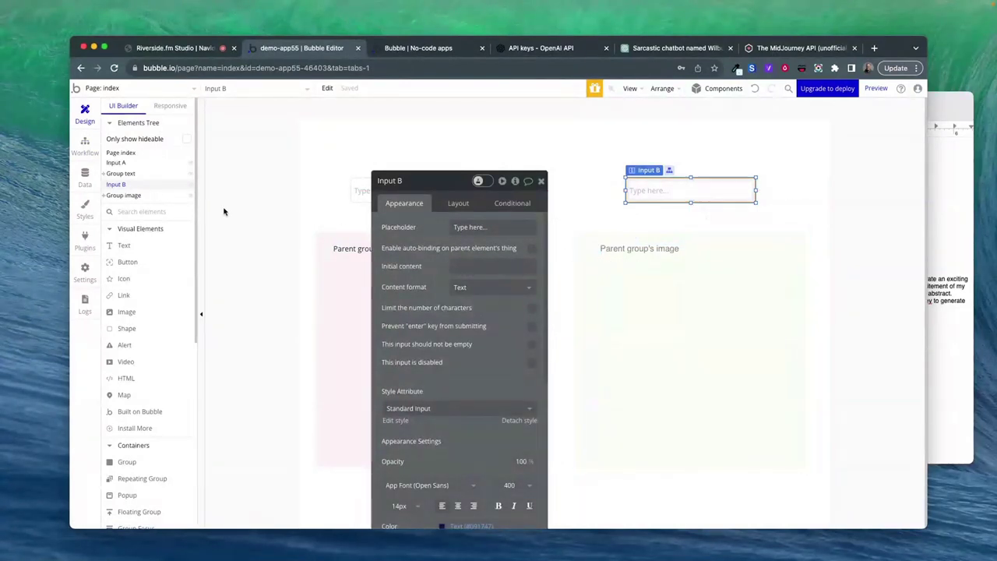
left_click(92, 155)
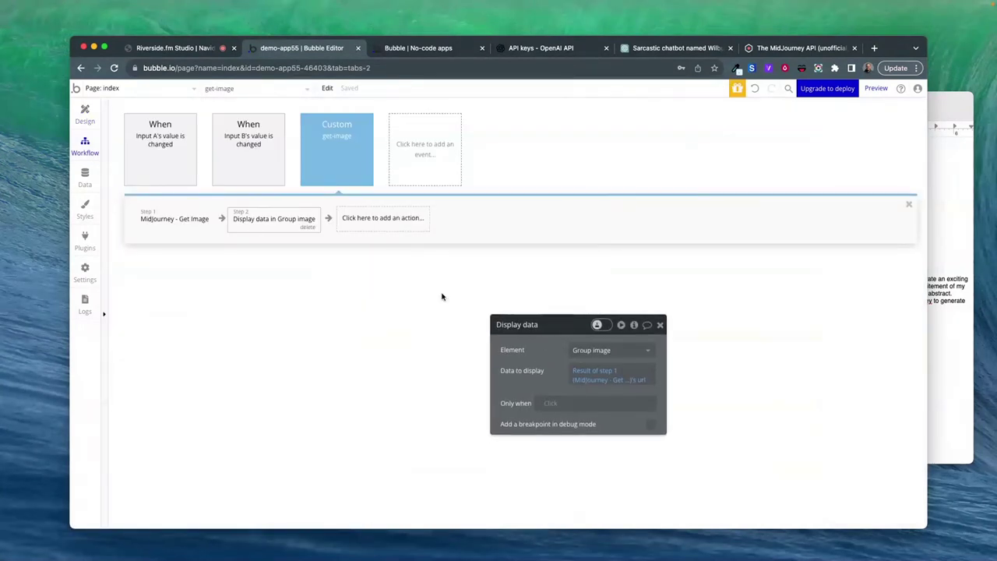
left_click(197, 227)
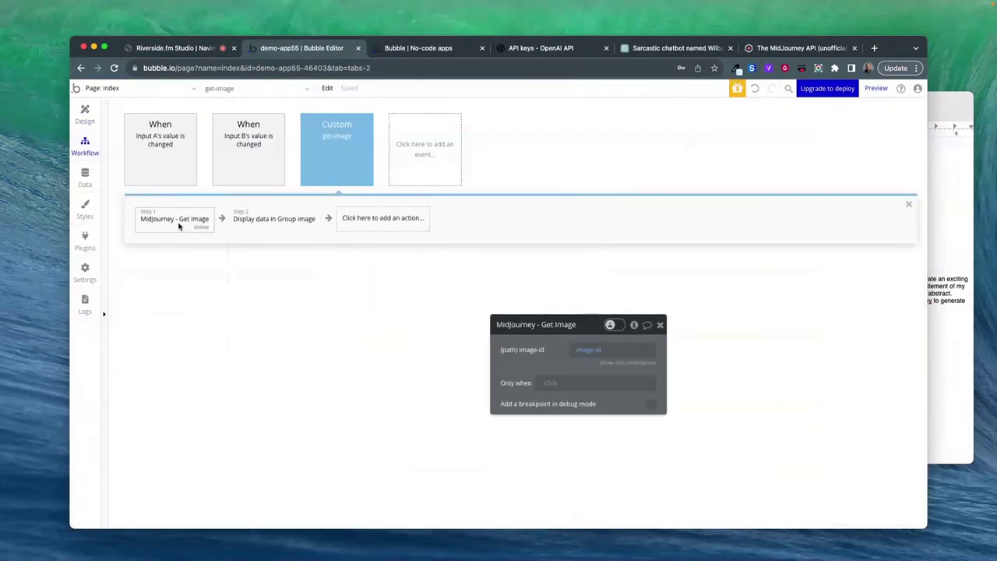
left_click(251, 220)
- Duplicate the get-image custom event and name the copy get-image2
left_click(339, 161)
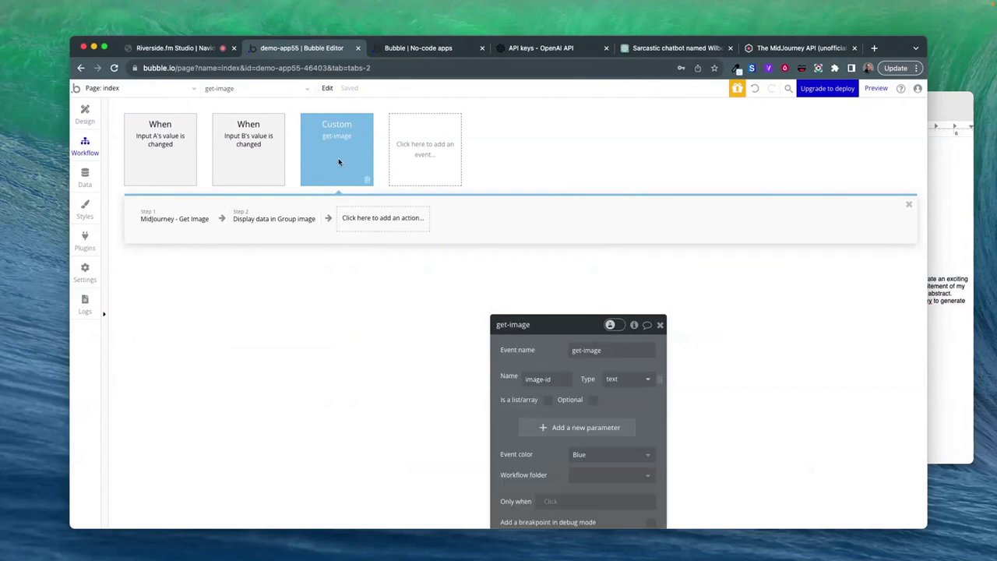
right_click(333, 159)
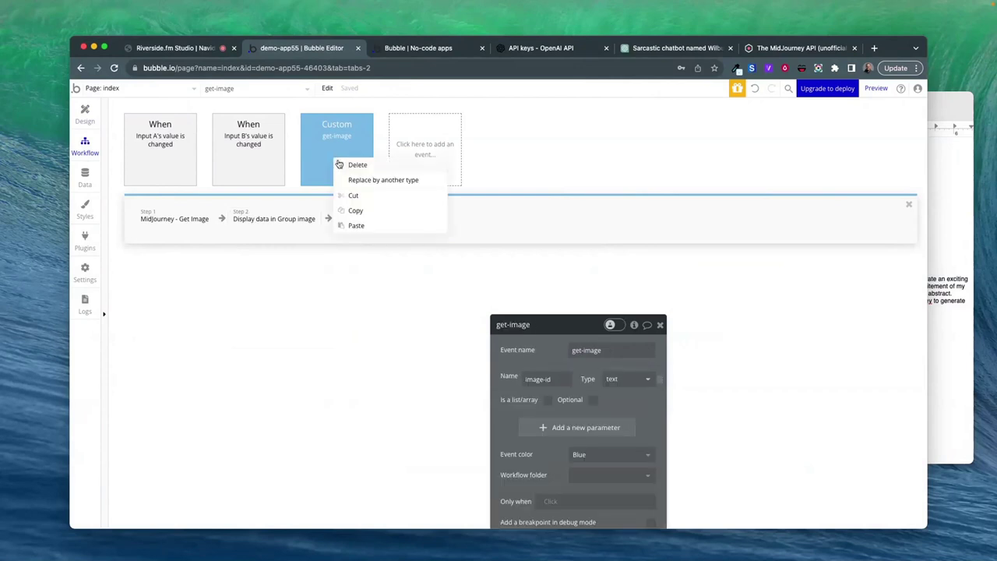
left_click(354, 212)
right_click(337, 156)
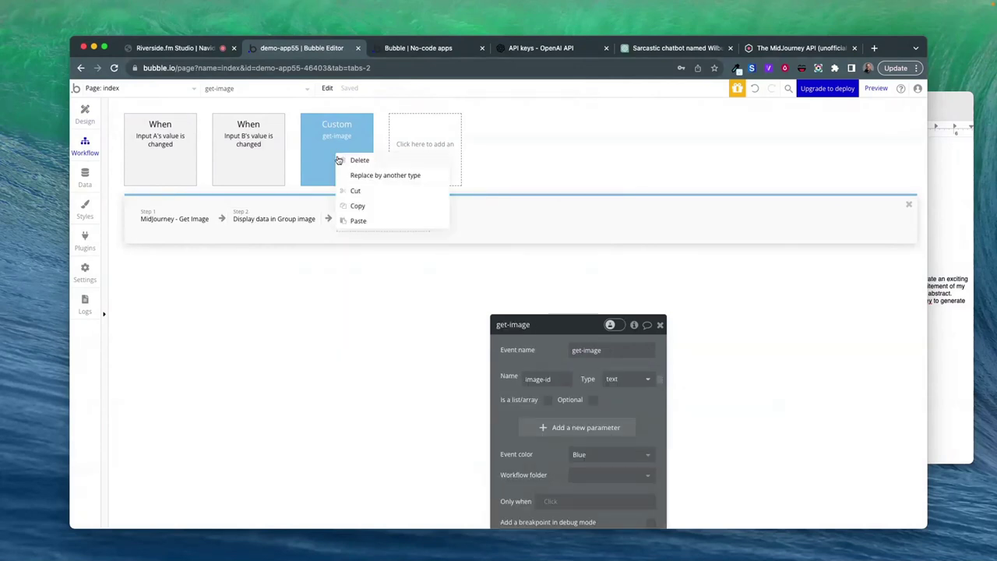
left_click(358, 221)
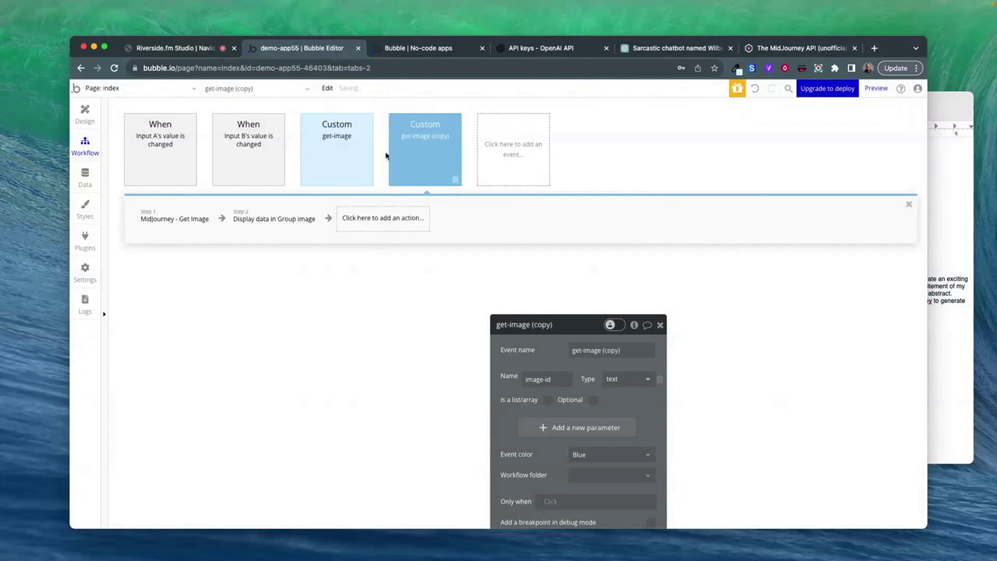
left_click_drag(598, 350, 658, 350)
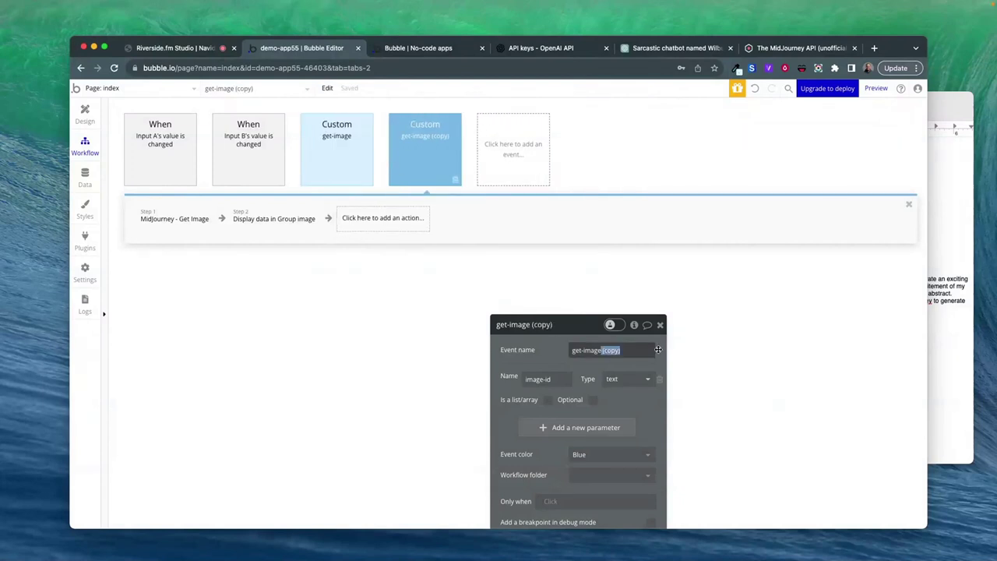
key("BackSpace")
type("2")
- Rename the original get-image custom event as get-image1
left_click(366, 179)
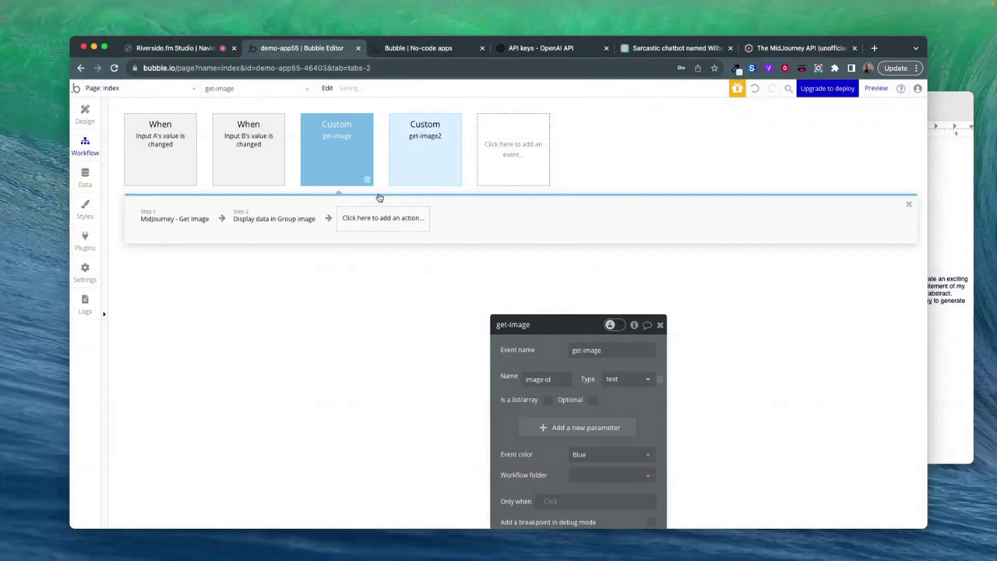
left_click(611, 349)
type("1")
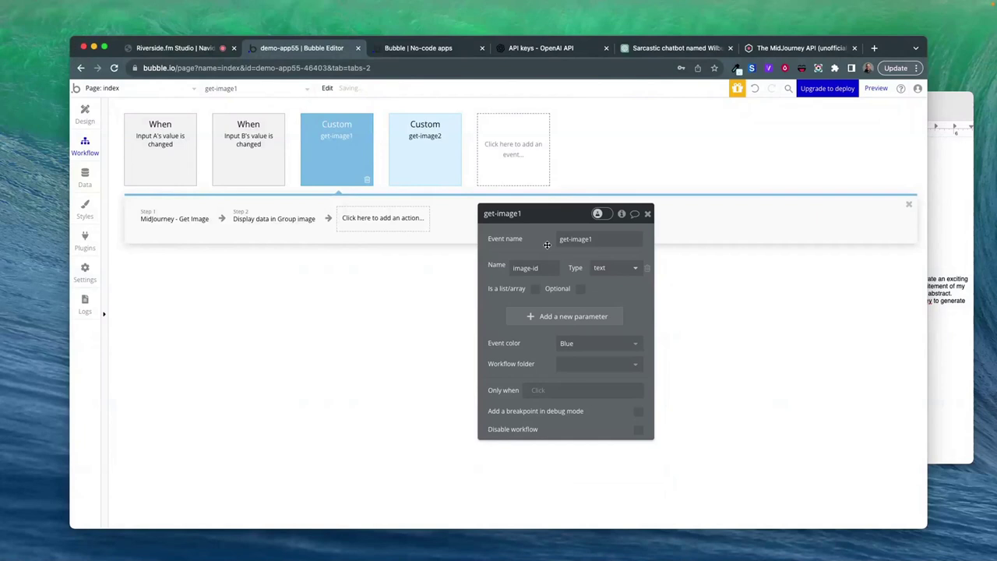
- Add an action to get-image1 that schedules the get-image2 custom event with a delay of 5 seconds
left_click(273, 218)
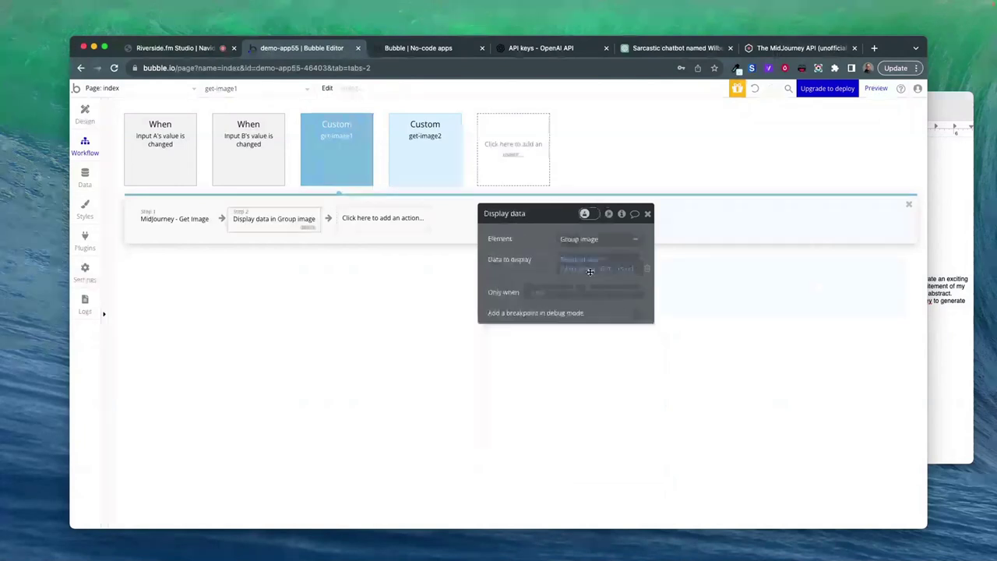
left_click(366, 221)
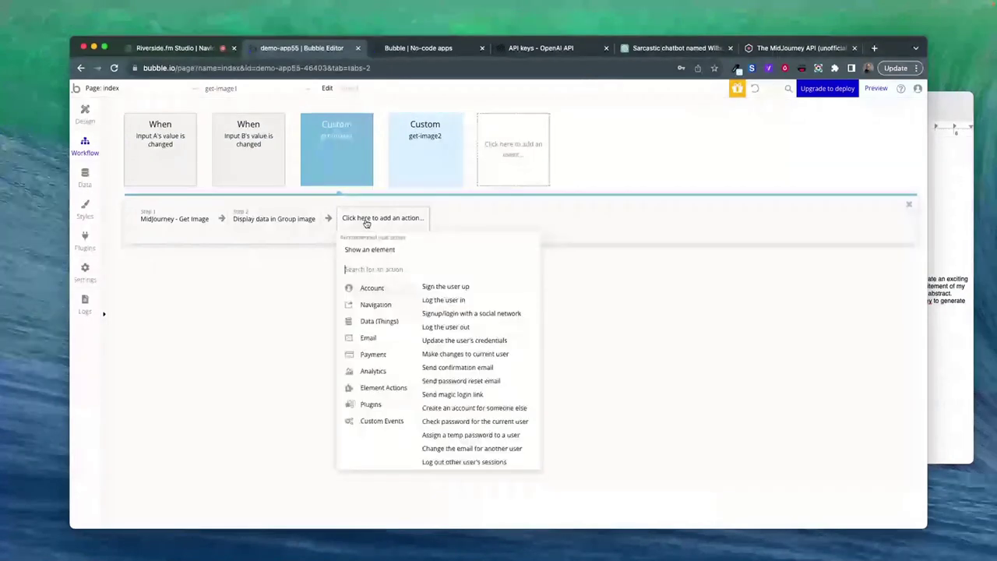
type("cust")
left_click(377, 301)
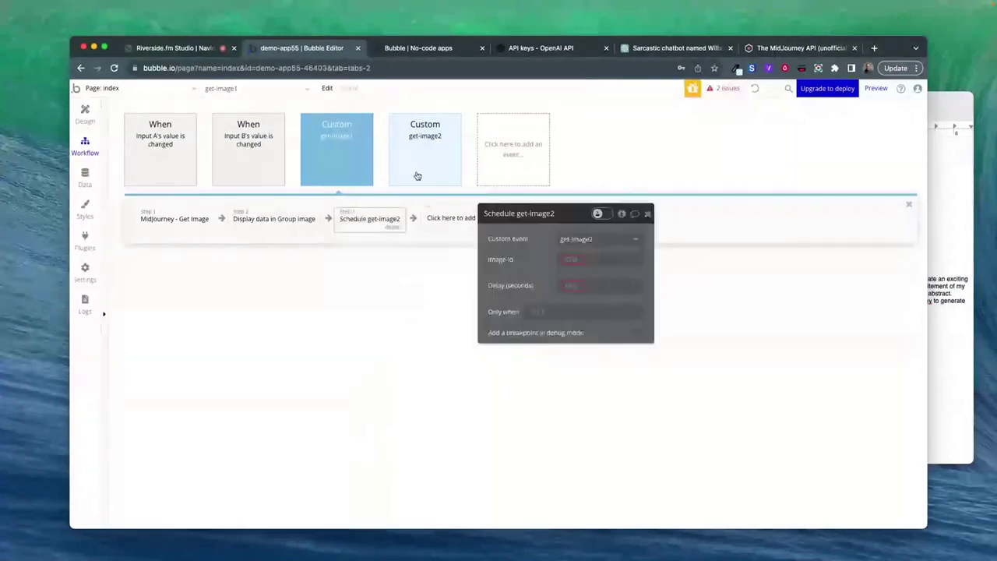
left_click(570, 259)
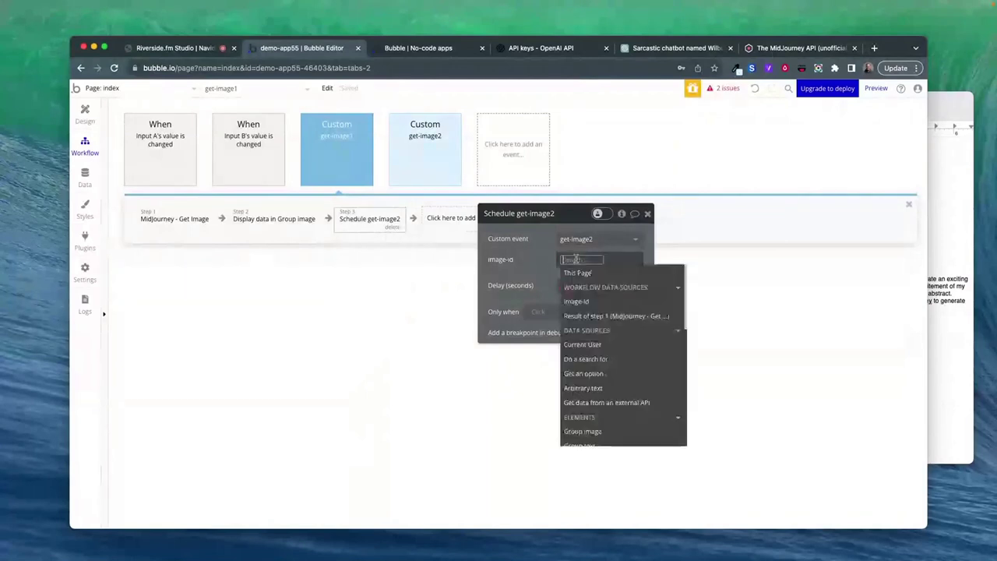
left_click(566, 286)
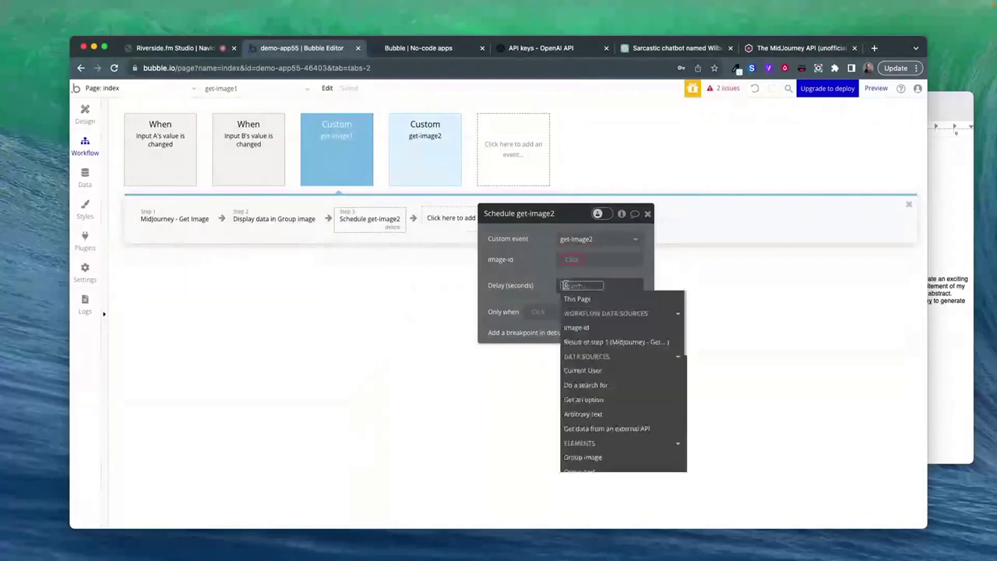
type("5")
left_click(540, 277)
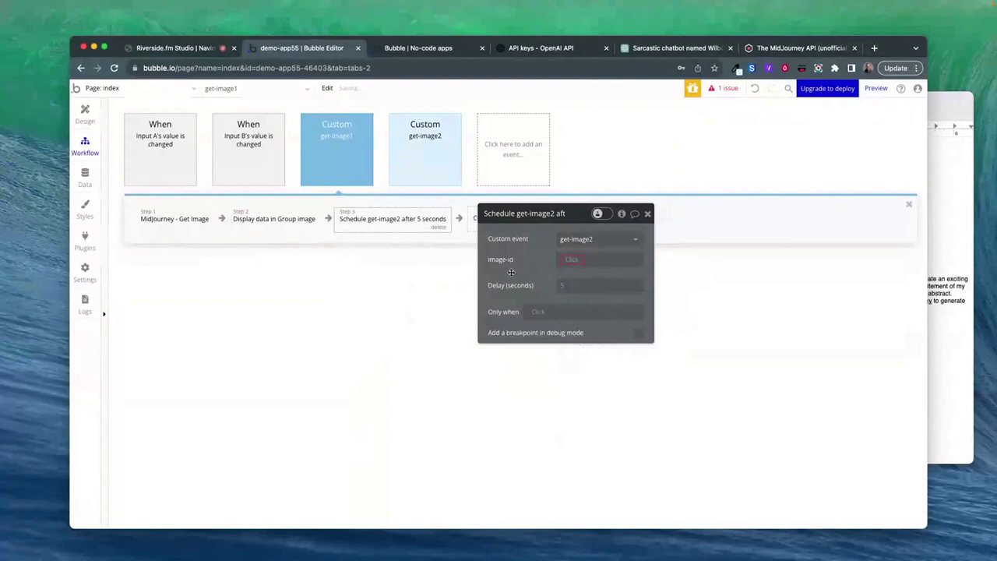
- Pass get-image1's image-id parameter as the image-id of the scheduled get-image2 event
left_click(571, 260)
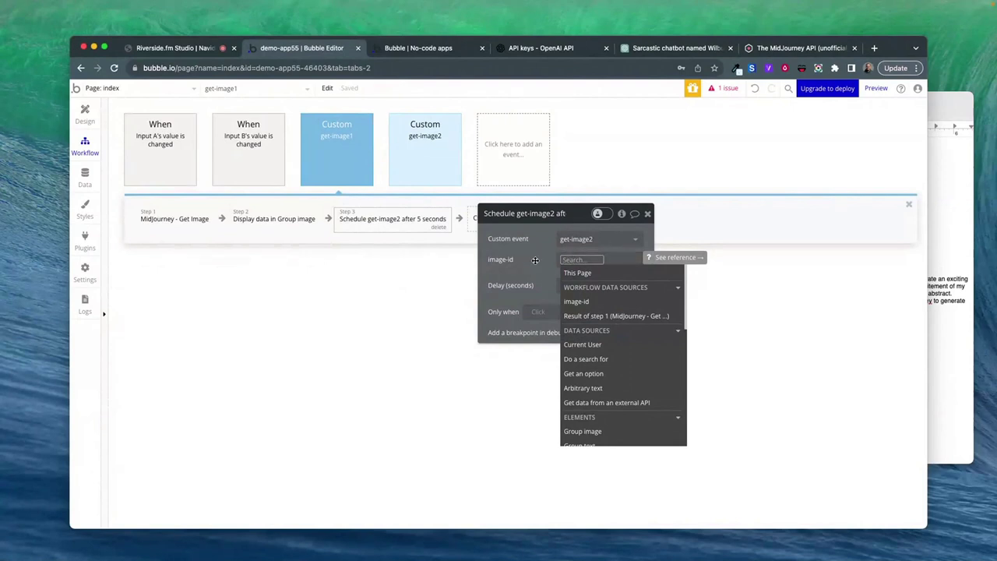
left_click(536, 261)
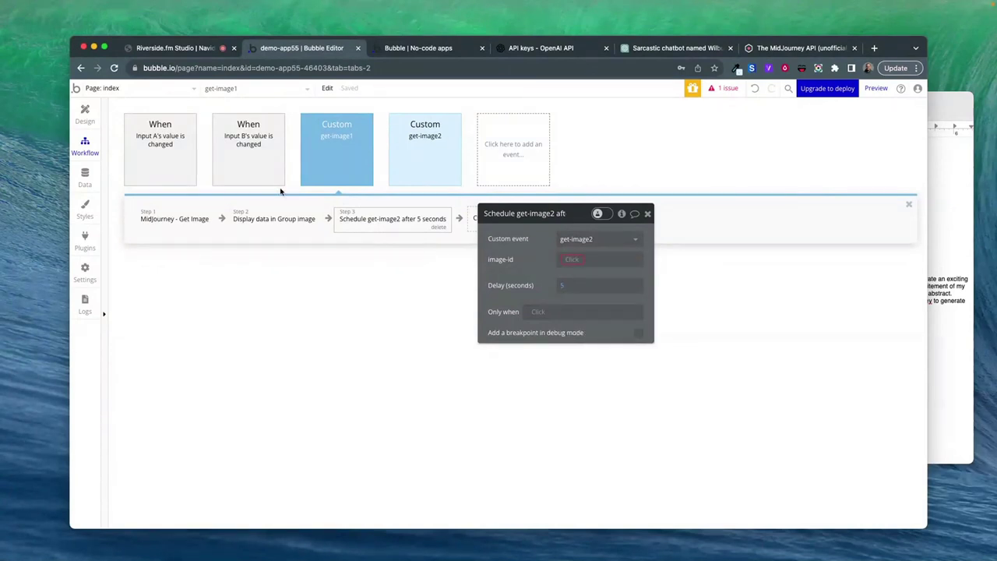
left_click(561, 261)
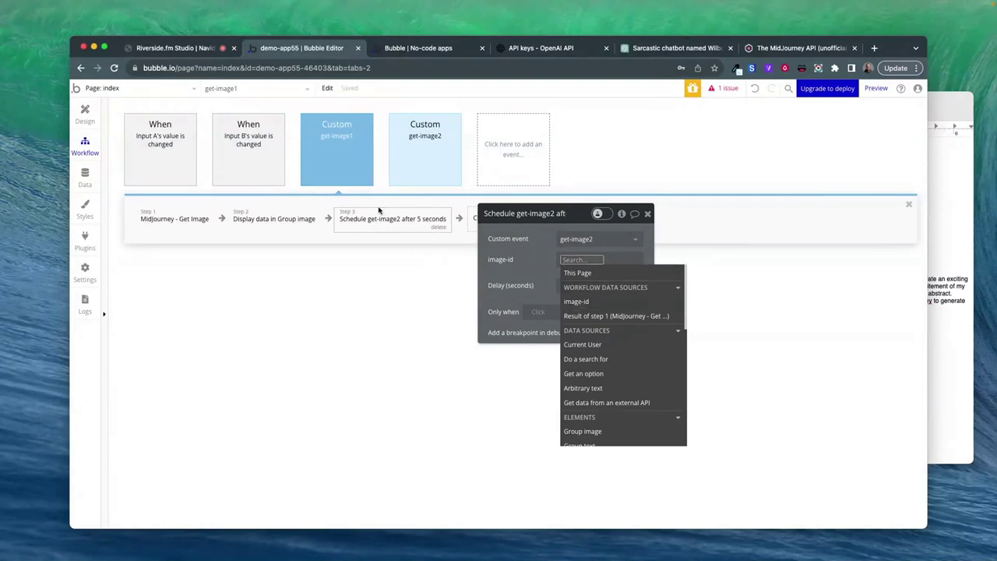
left_click(360, 168)
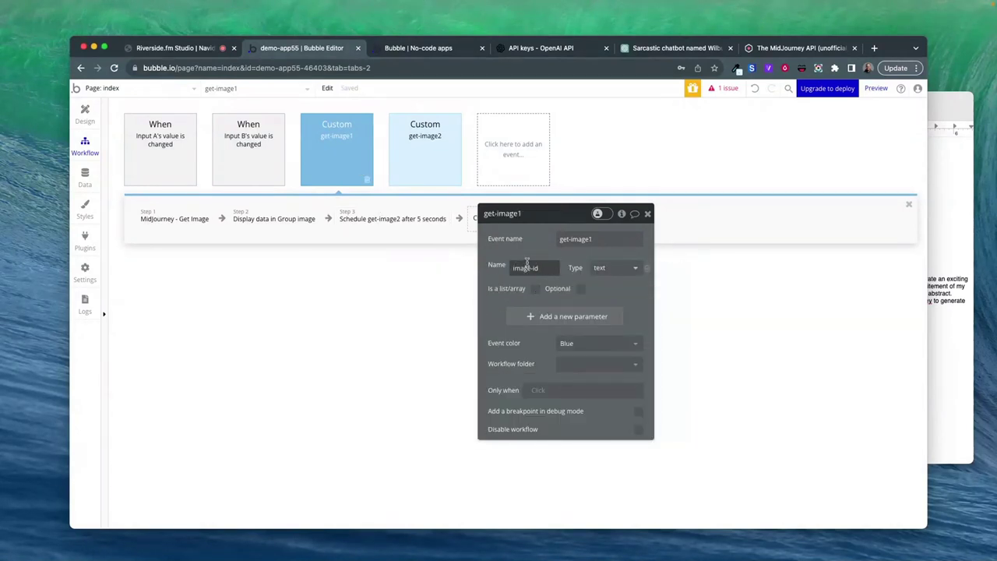
left_click(394, 219)
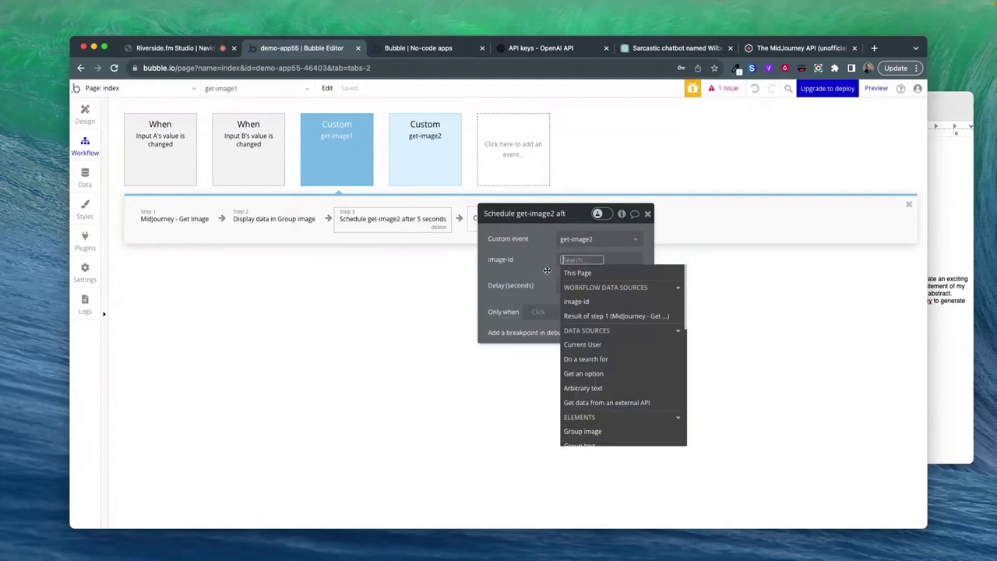
left_click(576, 303)
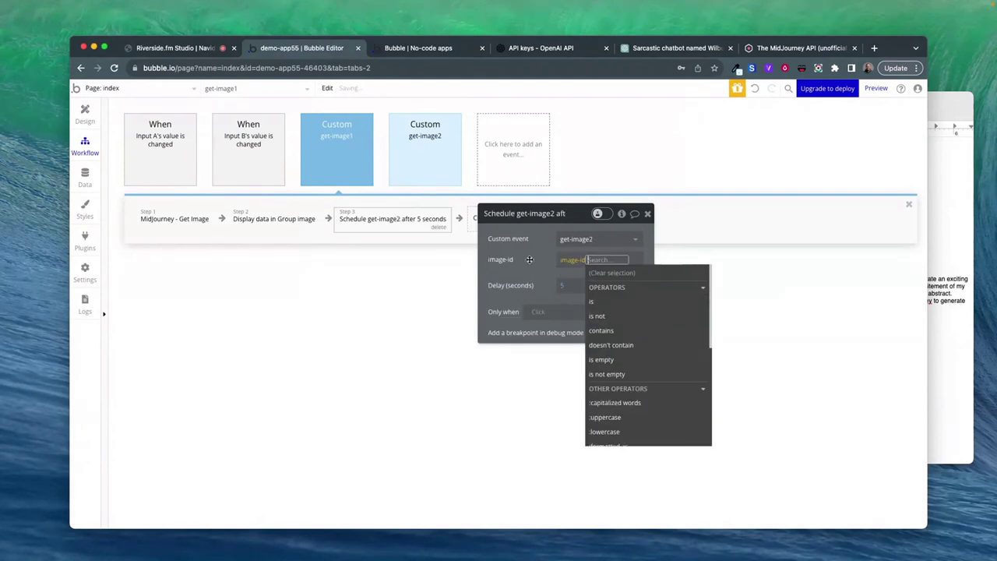
- Restrict the get-image2 scheduling to only when Result of step 1 (MidJourney - Get Image)'s upscaled_urls:first item is empty
left_click(537, 313)
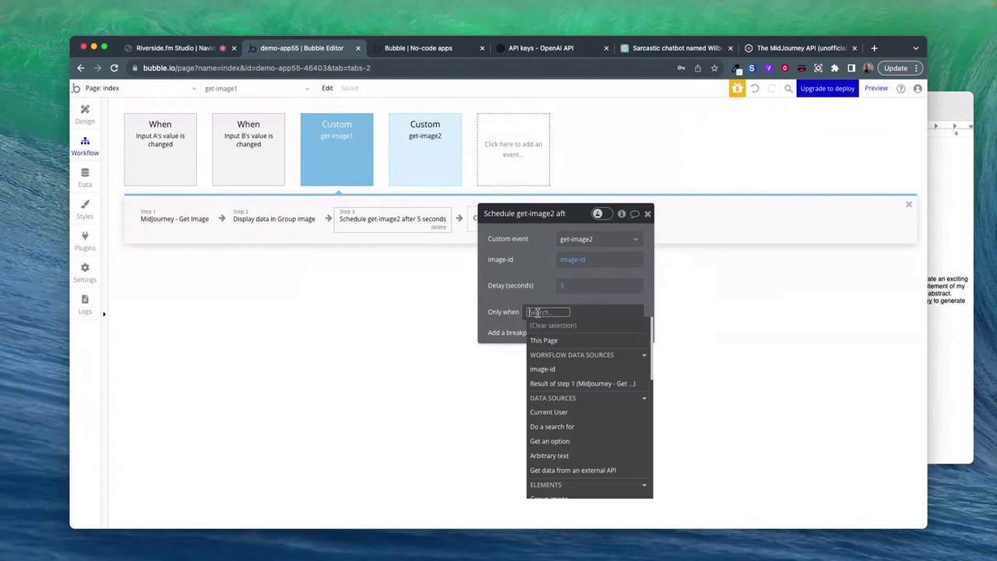
left_click(271, 224)
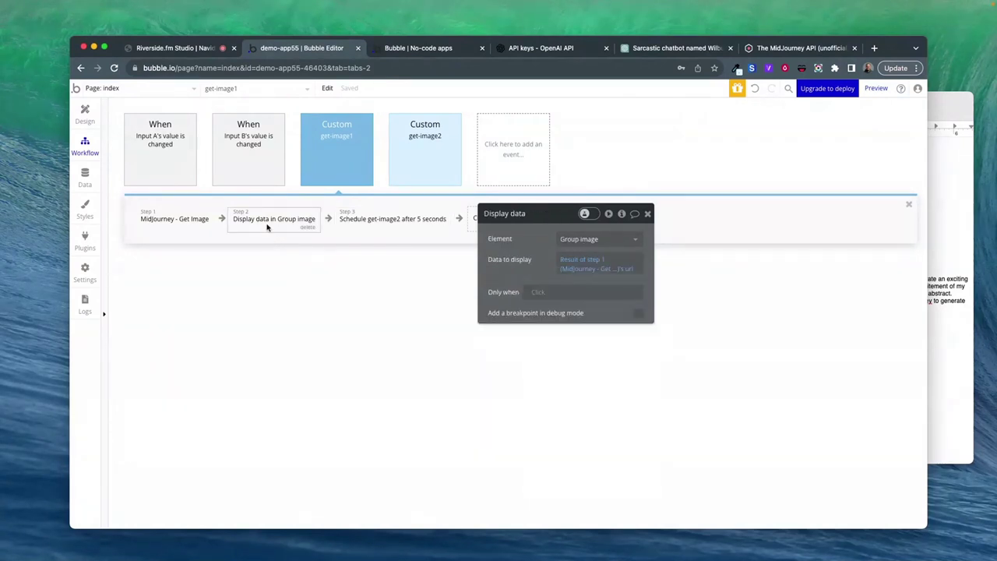
left_click(357, 223)
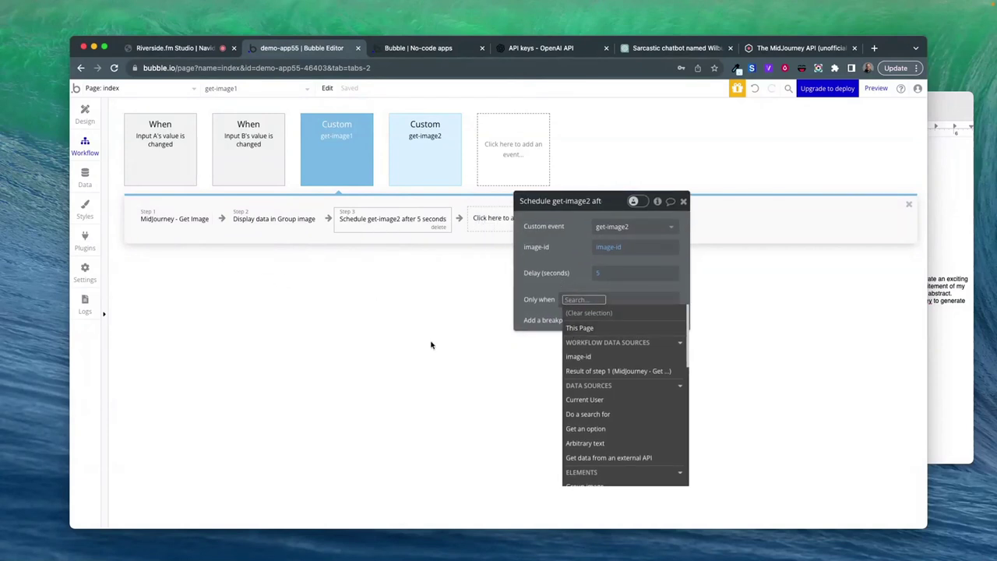
left_click(604, 372)
scroll(598, 382, "down", 1)
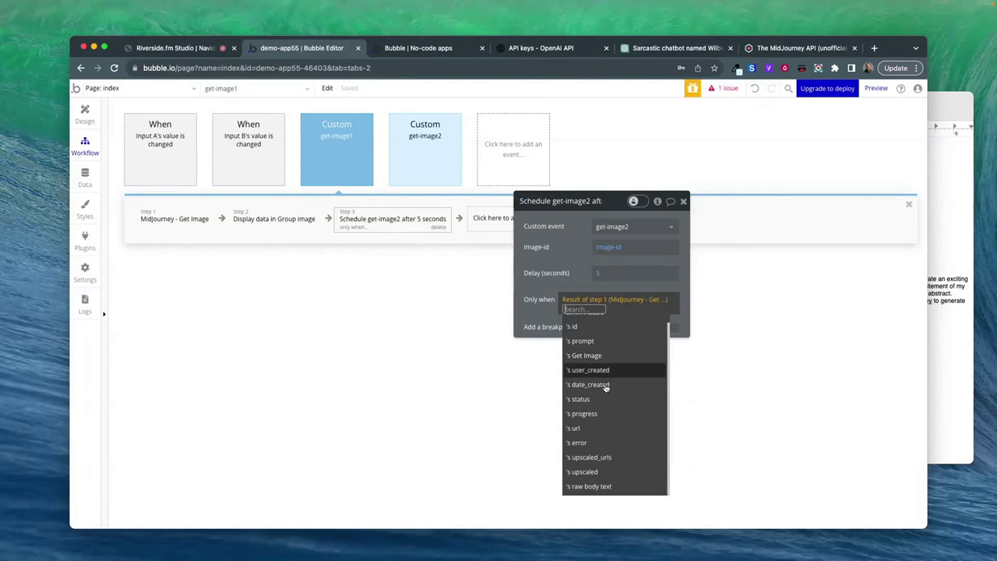
left_click(599, 458)
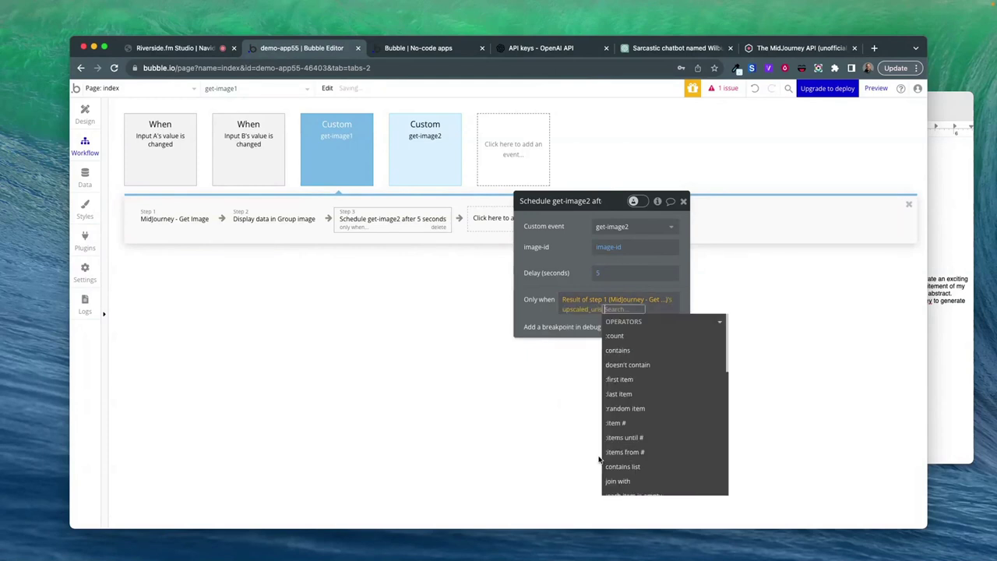
type("f")
left_click(610, 336)
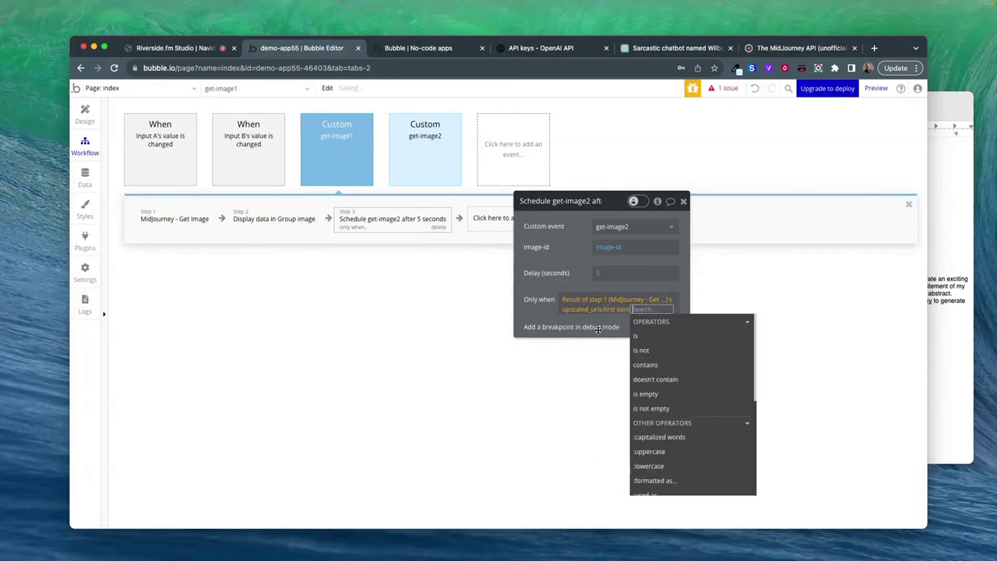
type("em")
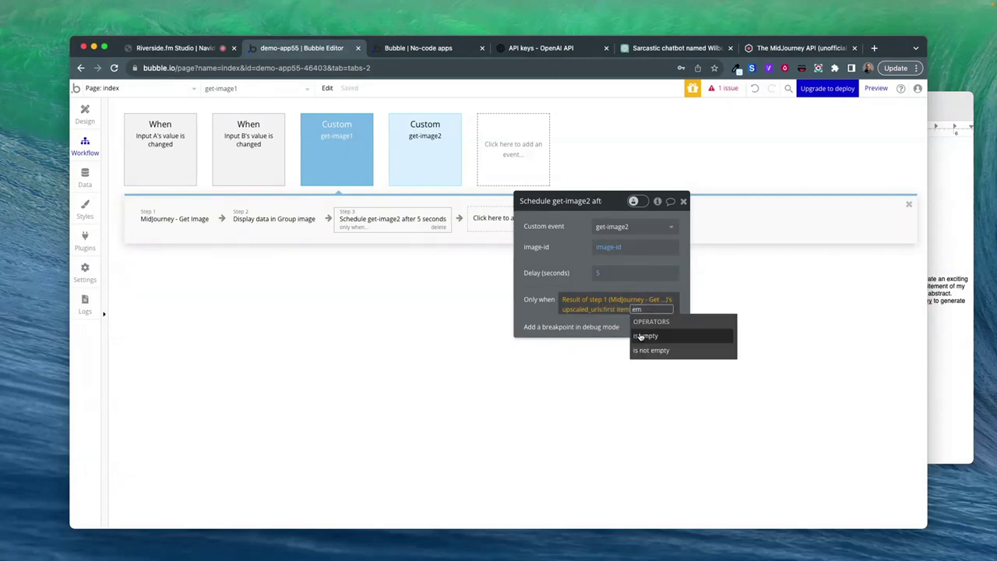
left_click(641, 336)
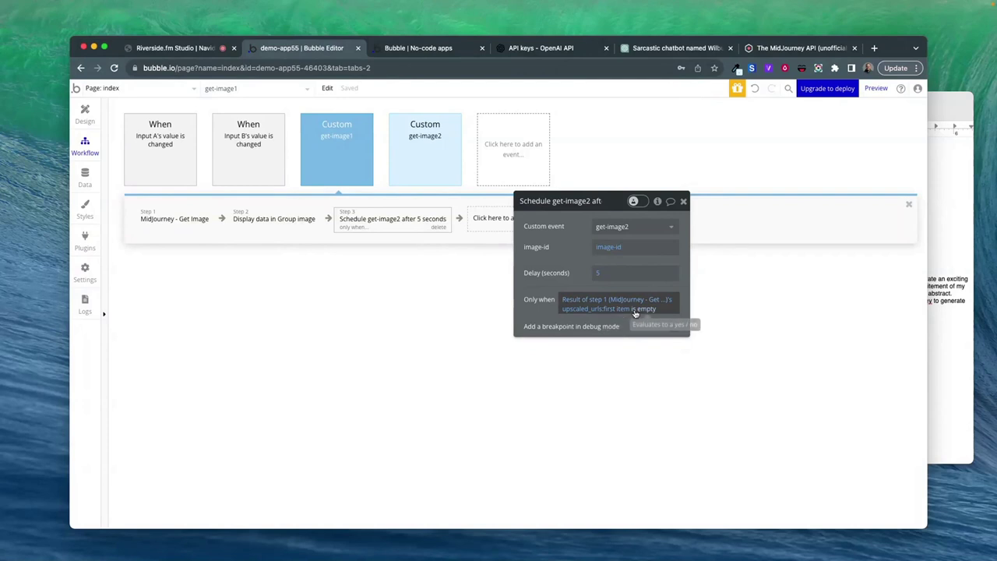
left_click(597, 276)
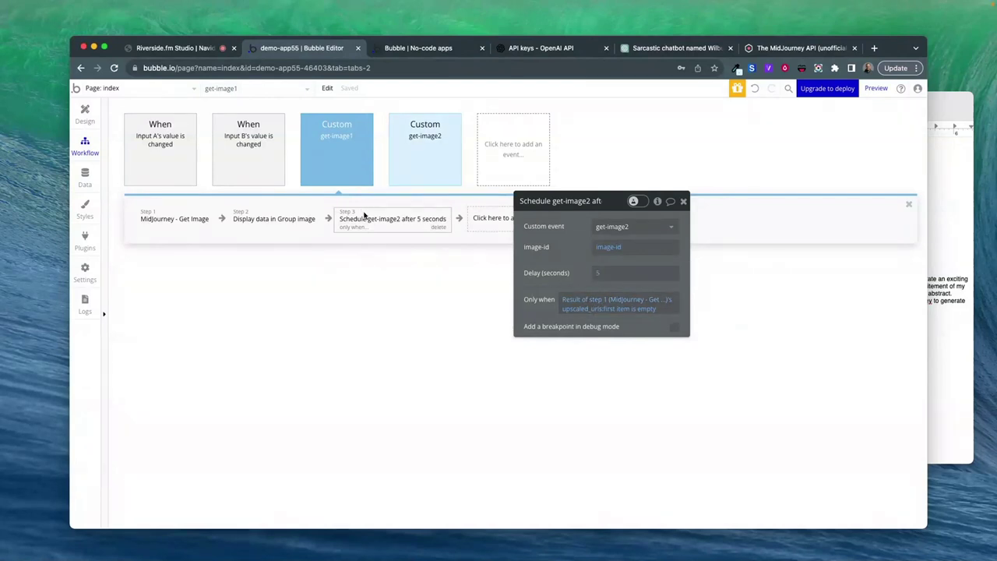
- Review the ImagineAPI pricing page, the running app preview and the settings of get-image1's scheduling action
left_click_drag(541, 238, 564, 302)
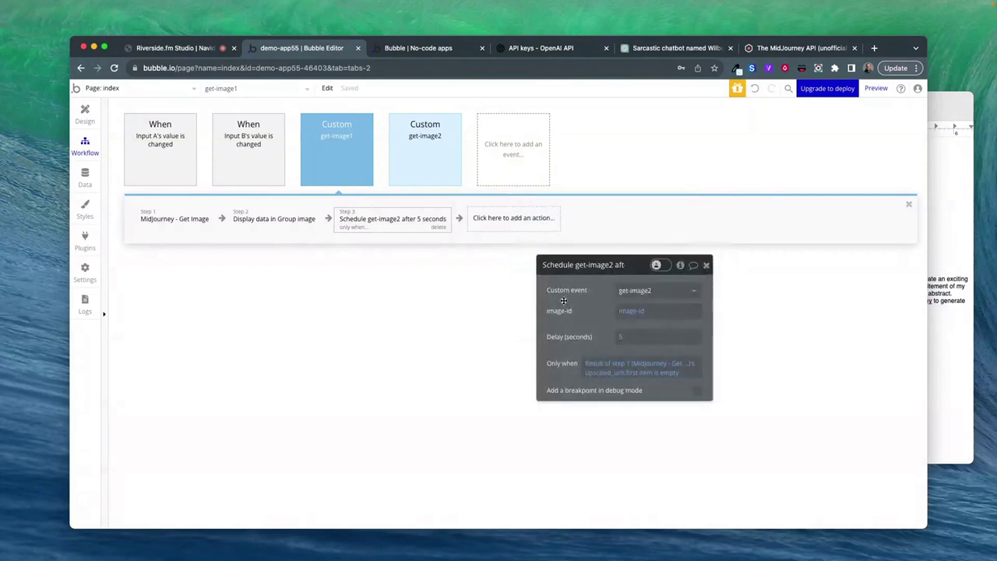
left_click_drag(564, 300, 565, 300)
left_click(768, 50)
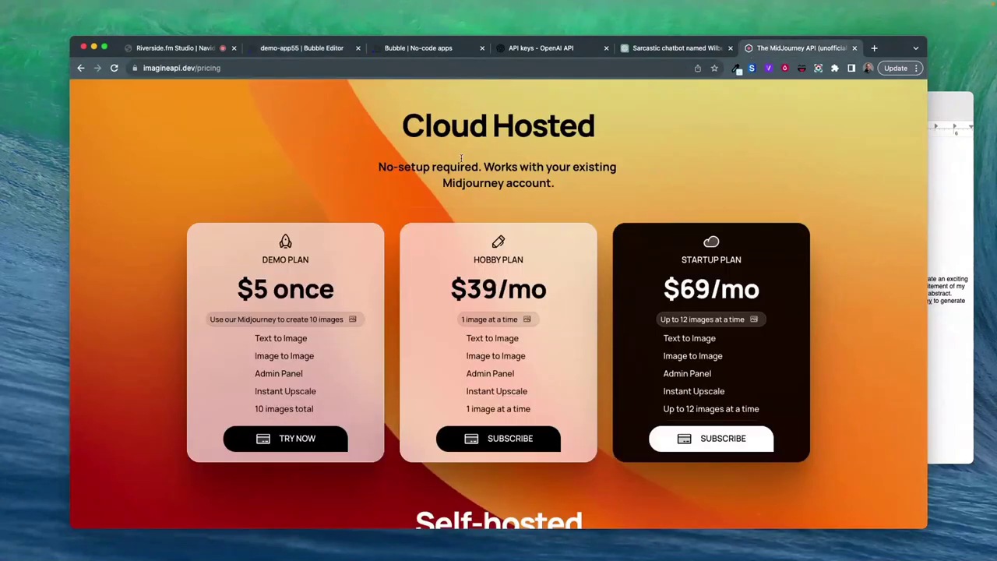
scroll(436, 157, "up", 2)
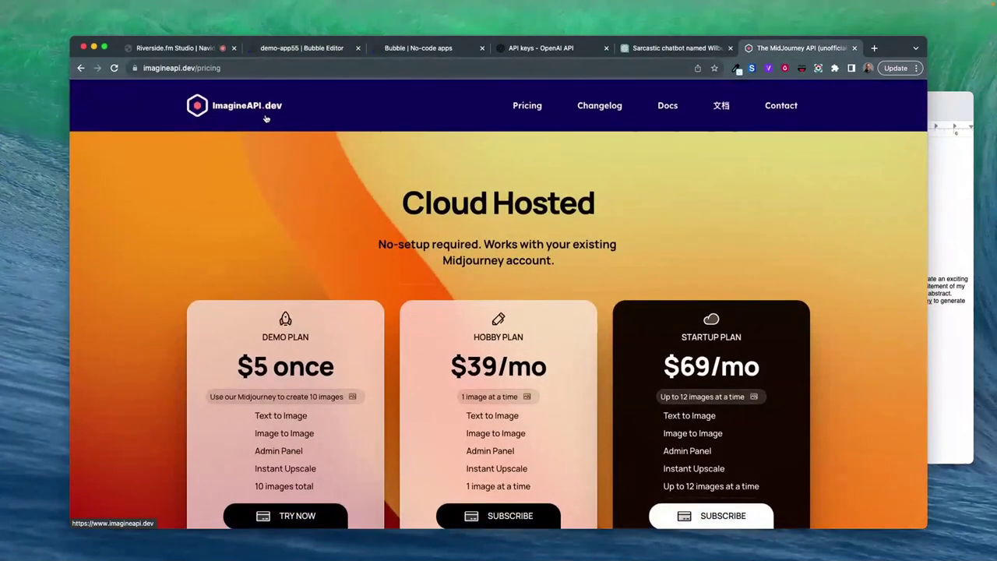
left_click(433, 53)
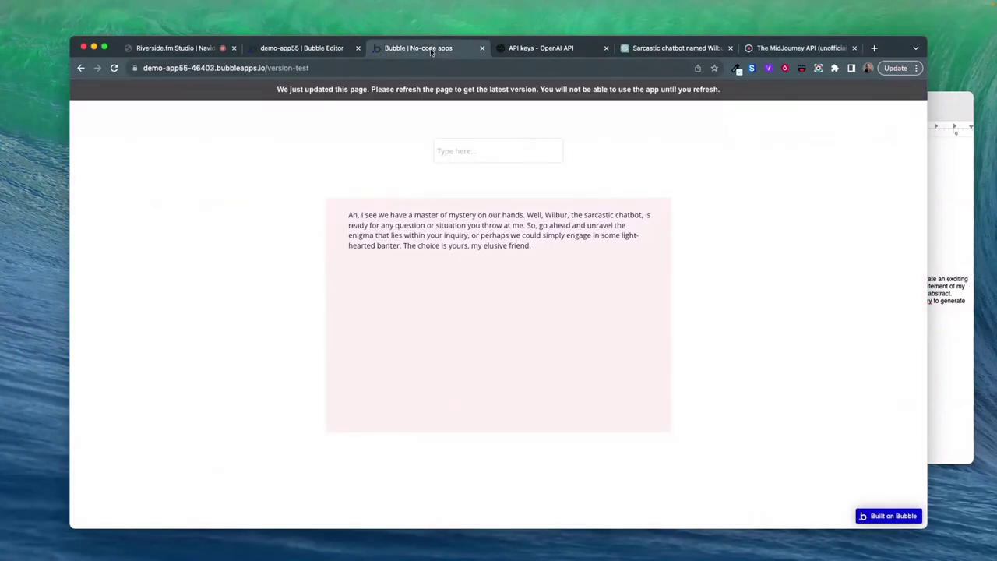
left_click(329, 53)
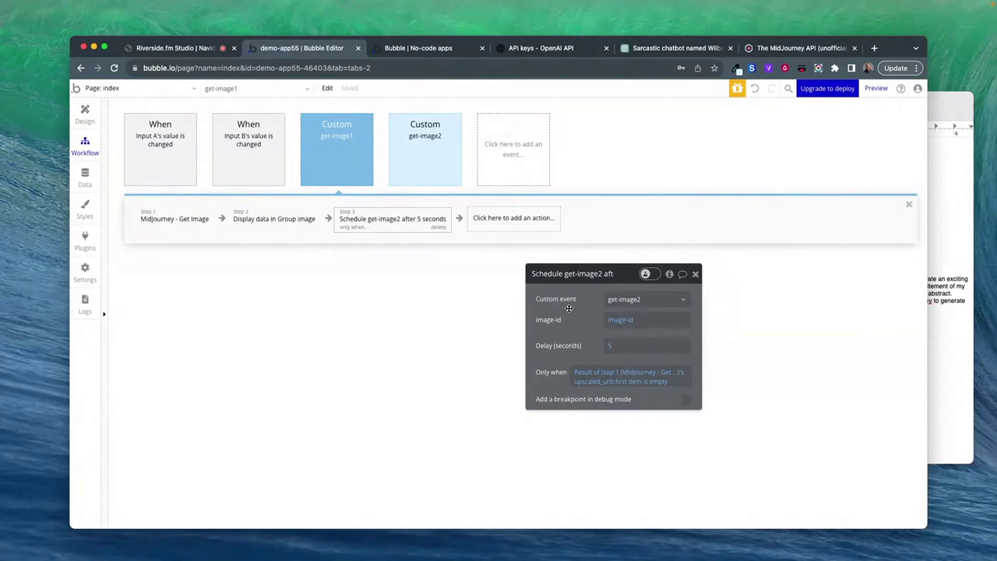
left_click_drag(566, 310, 558, 314)
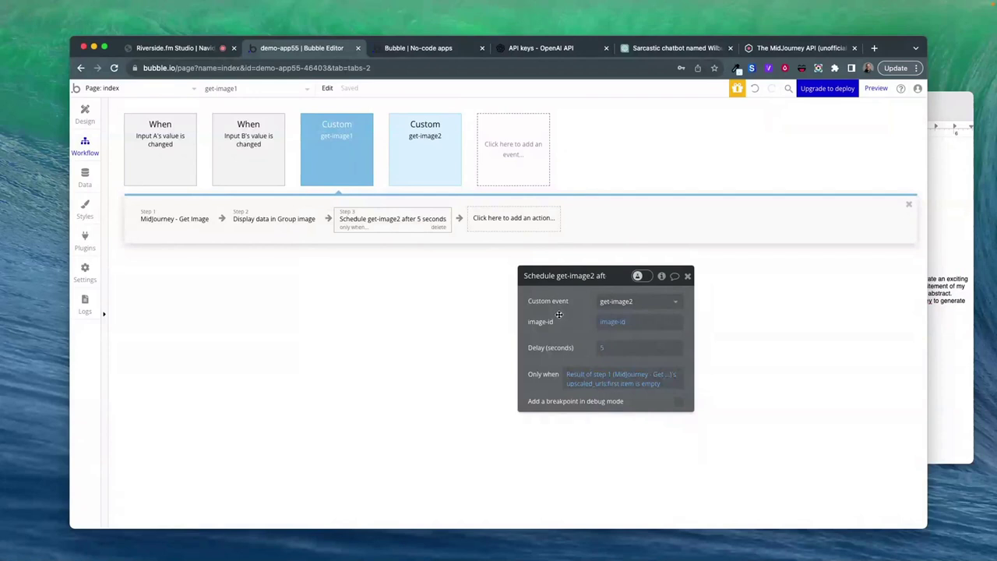
left_click_drag(558, 314, 548, 311)
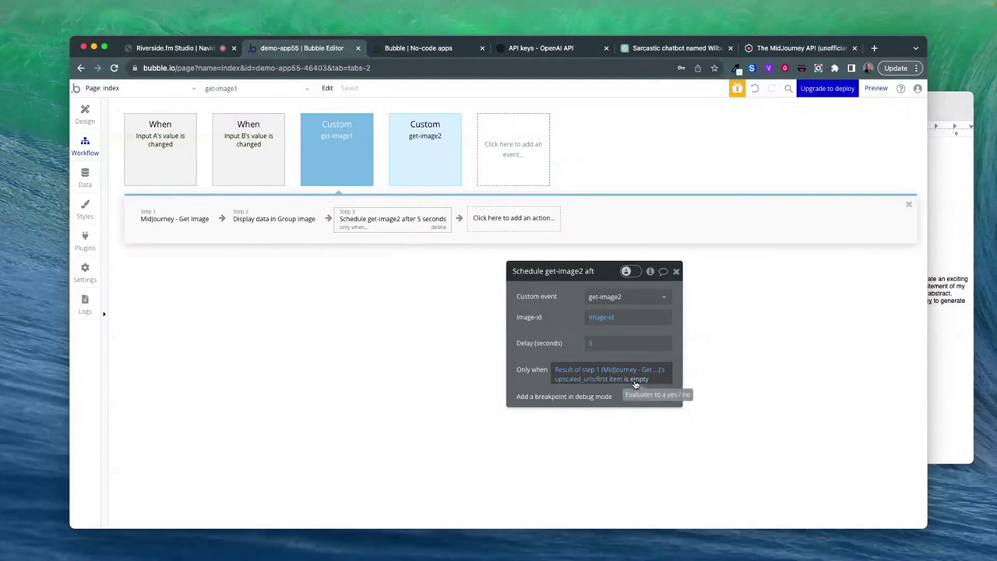
- Copy get-image1's 5-second scheduling action into get-image2 as its third step, scheduling get-image1 instead
left_click(420, 148)
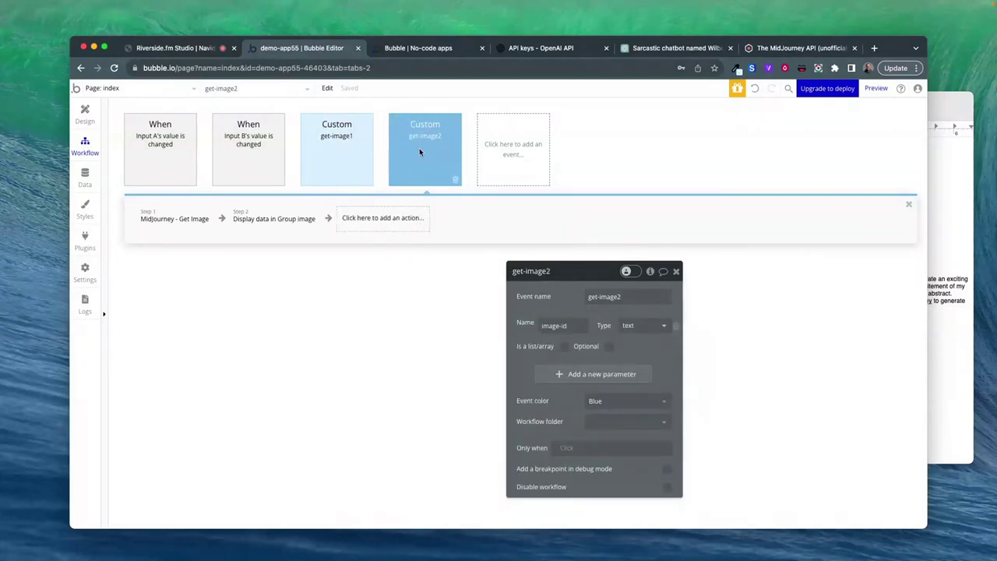
left_click(184, 220)
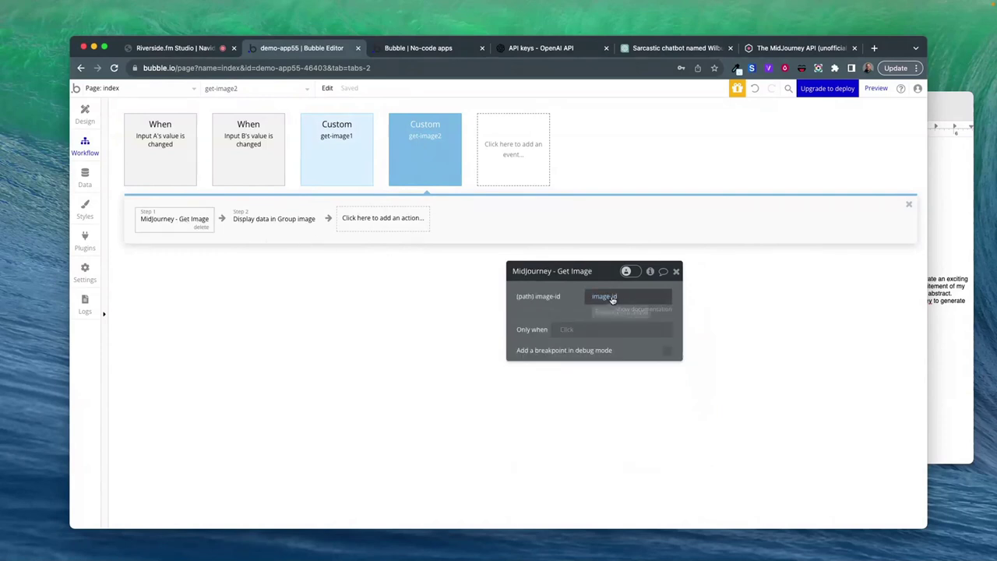
left_click(277, 220)
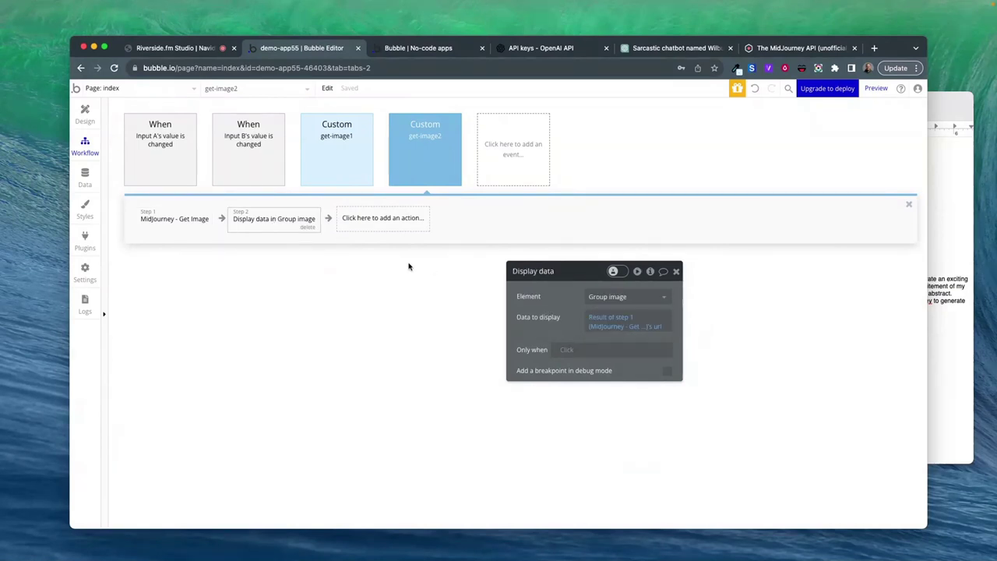
left_click(349, 166)
right_click(379, 226)
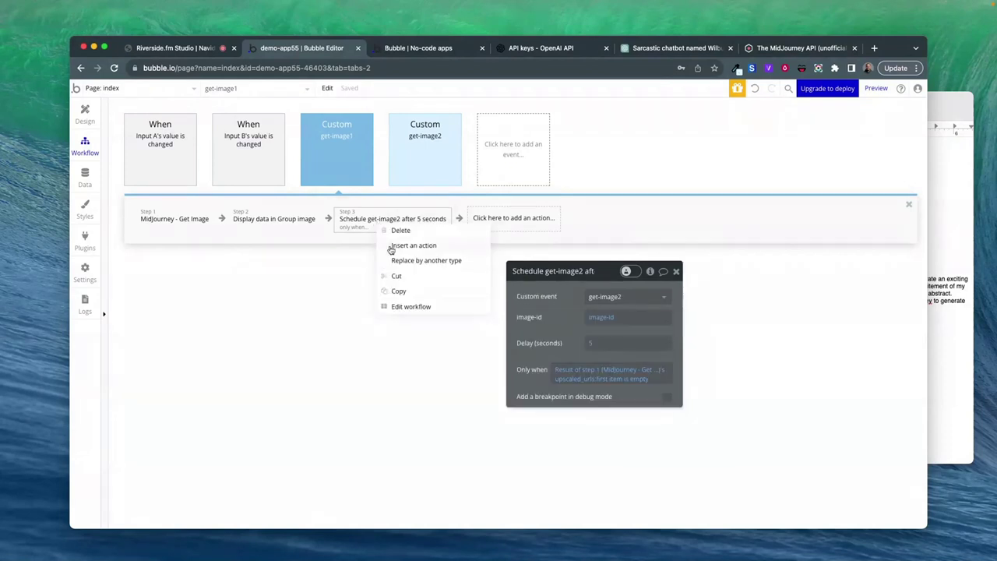
left_click(398, 292)
left_click(417, 187)
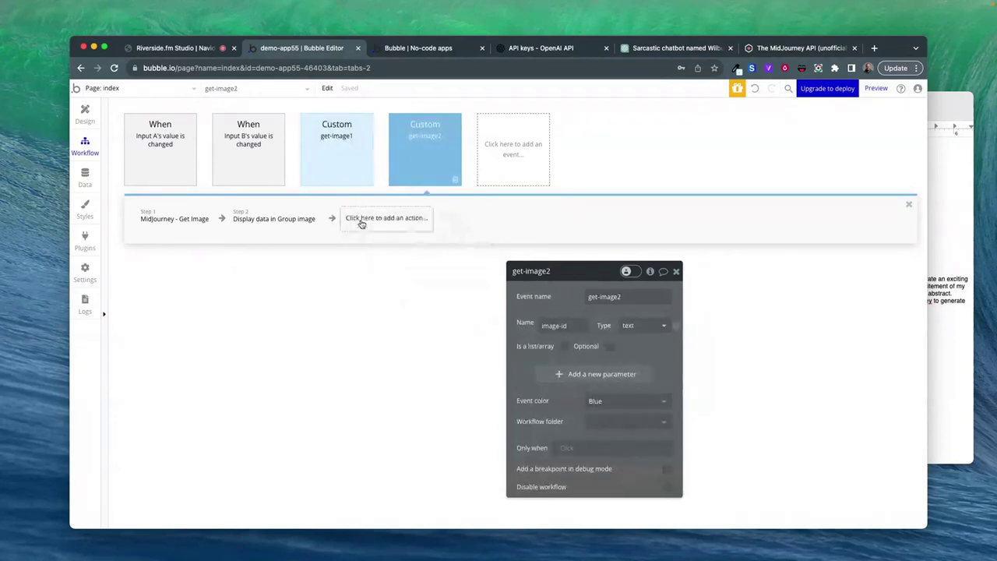
key("ctrl+v")
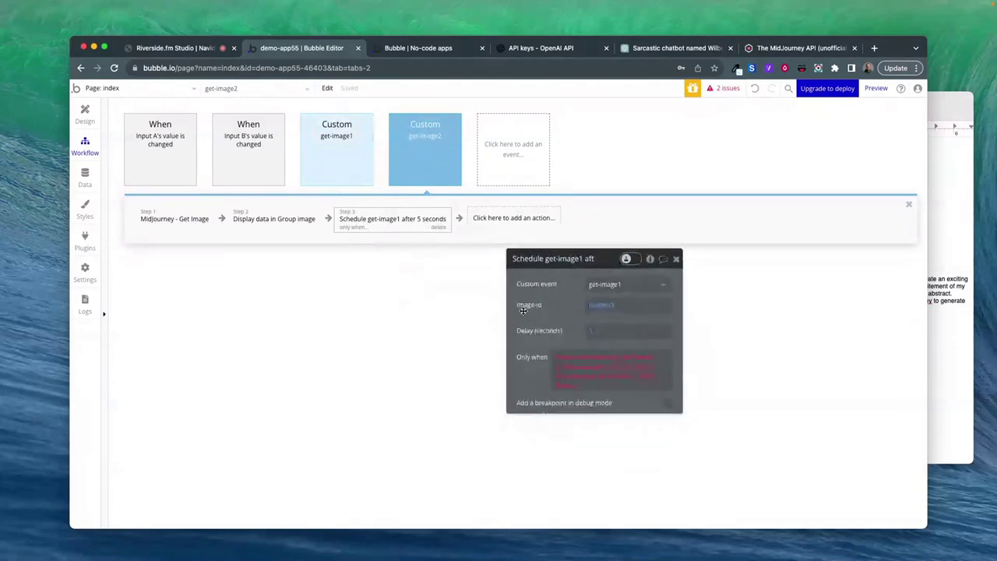
- Restrict get-image2's scheduling of get-image1 to only when Result of step 1 (MidJourney - Get Image)'s upscaled_urls:first item is empty
left_click(571, 357)
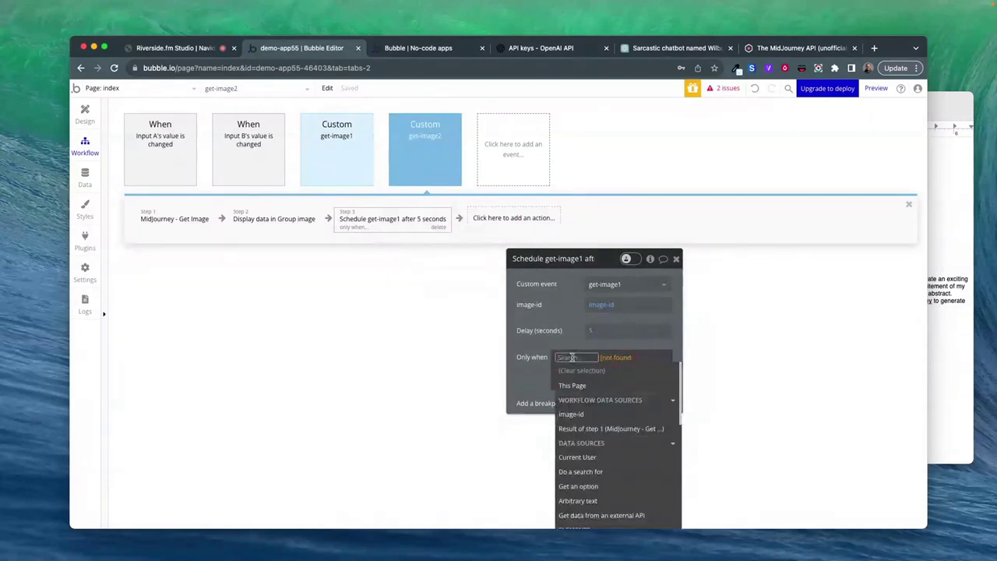
scroll(592, 428, "down", 2)
left_click(573, 383)
left_click(573, 403)
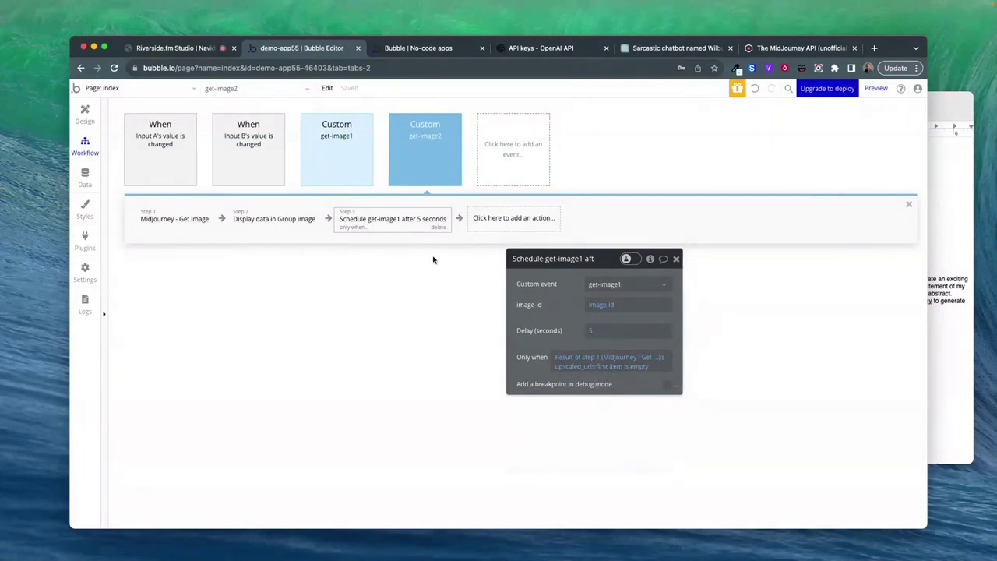
- Compare the scheduling actions and conditions of get-image1 and get-image2, and check the image element in the page design
left_click(284, 223)
left_click(346, 221)
left_click(401, 164)
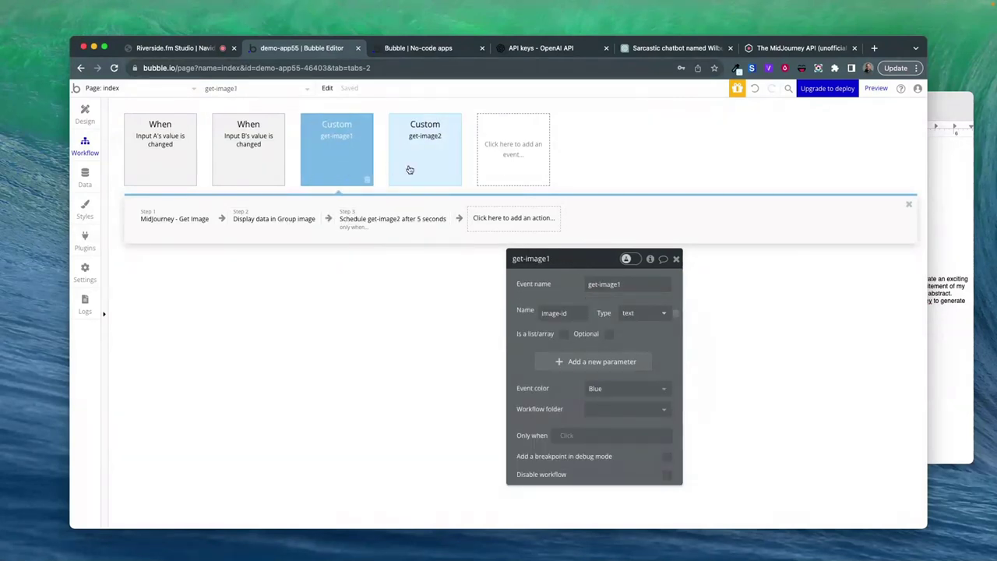
left_click(396, 222)
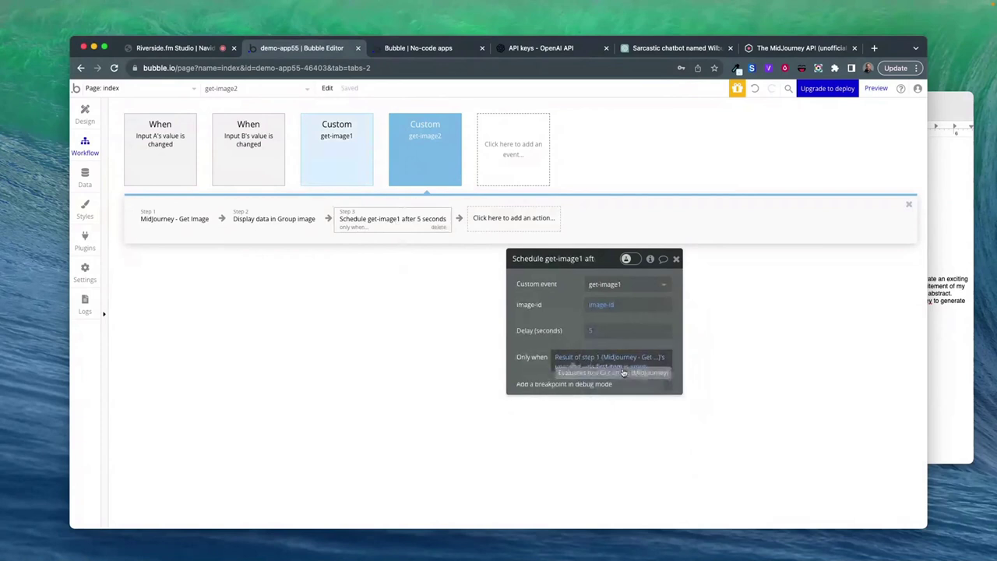
left_click(336, 148)
left_click(394, 220)
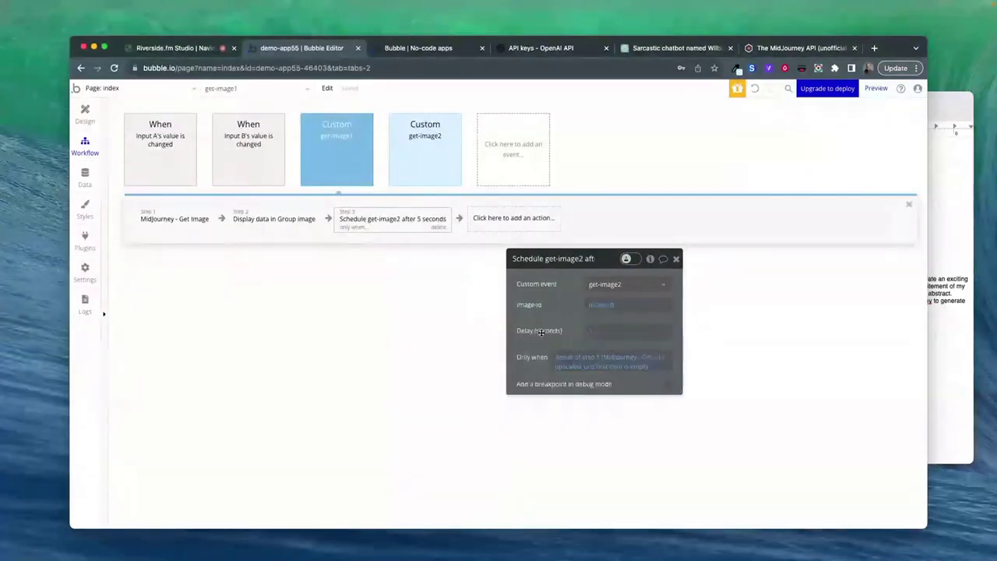
left_click(426, 156)
left_click(397, 220)
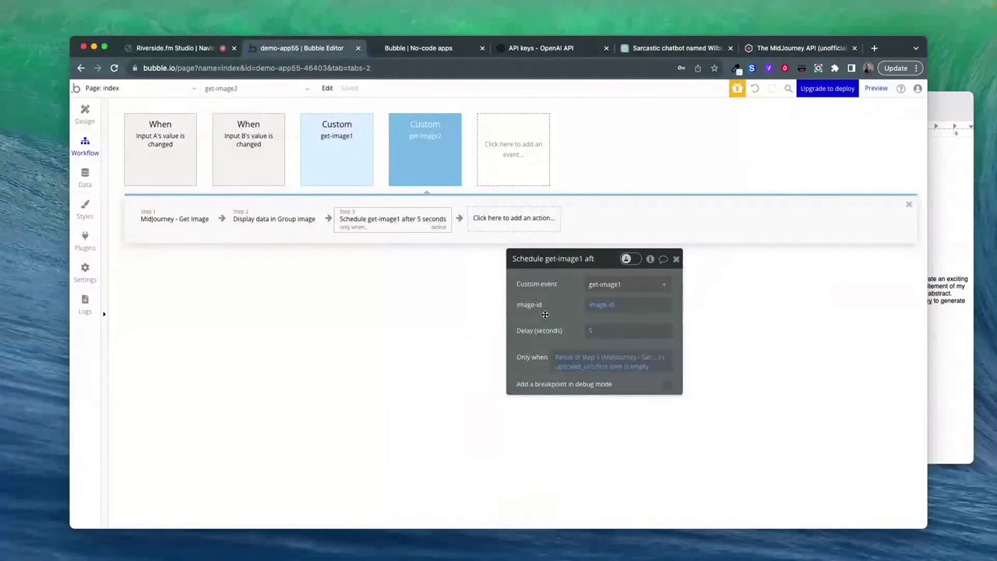
left_click(343, 160)
left_click(371, 214)
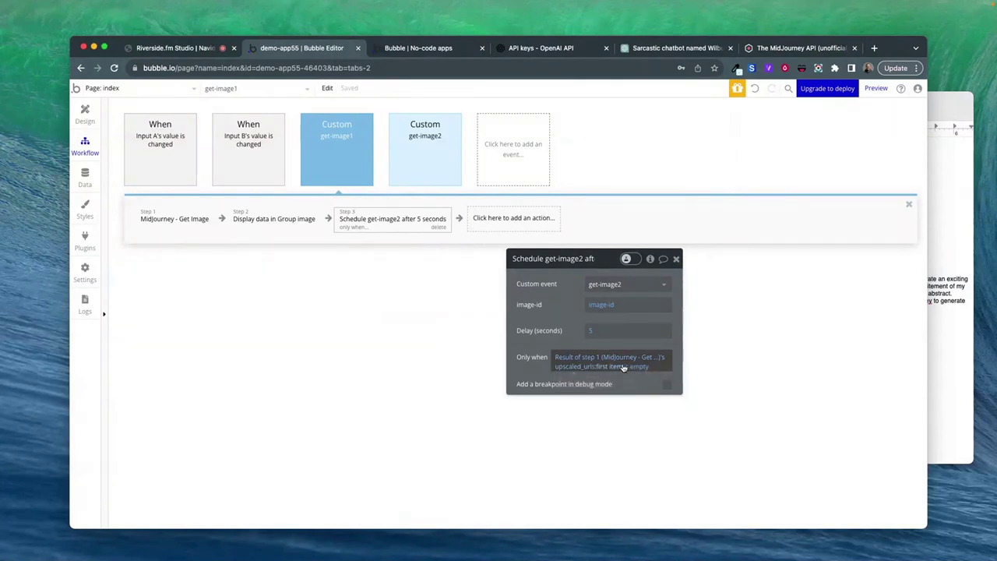
left_click(439, 150)
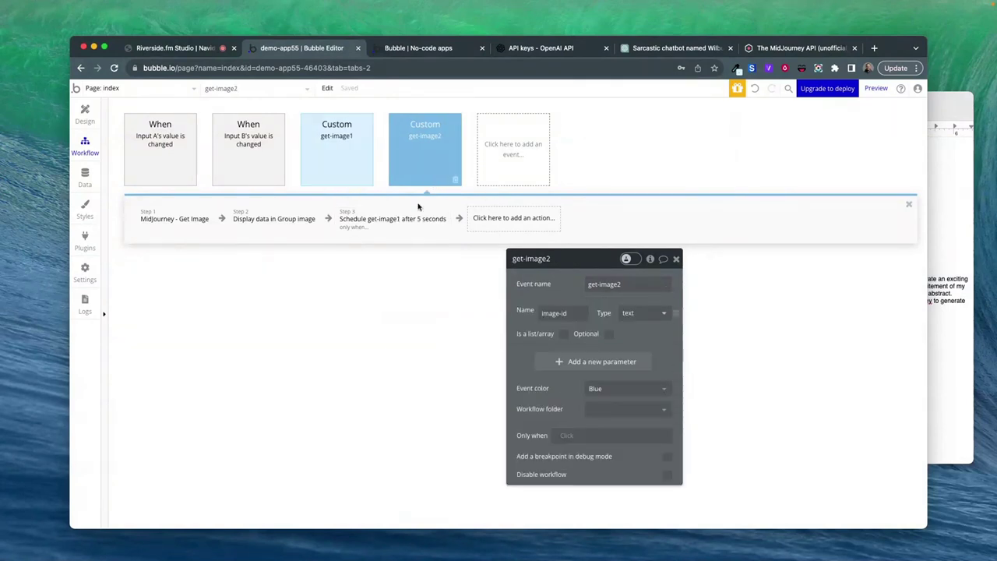
left_click(319, 156)
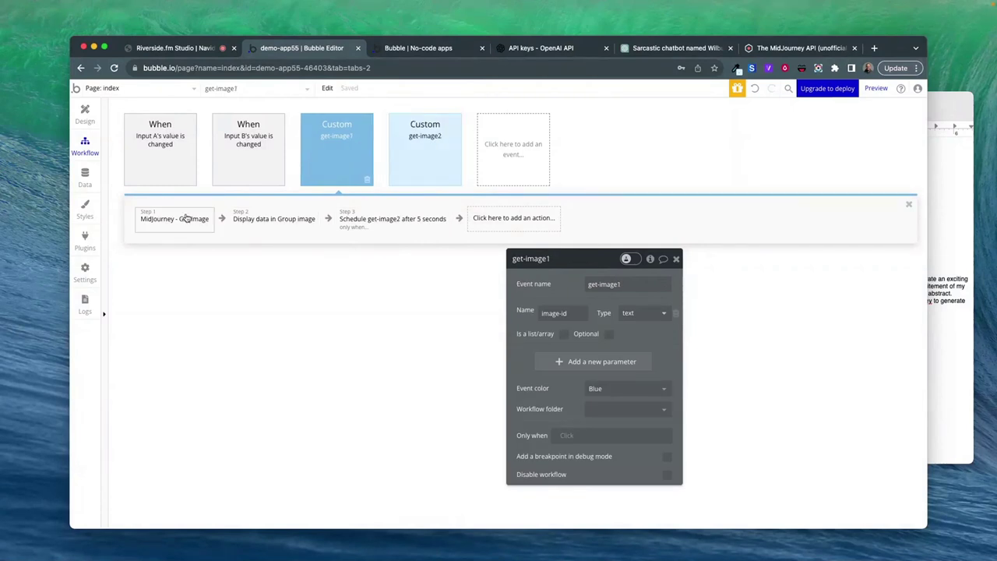
left_click(277, 219)
left_click(84, 114)
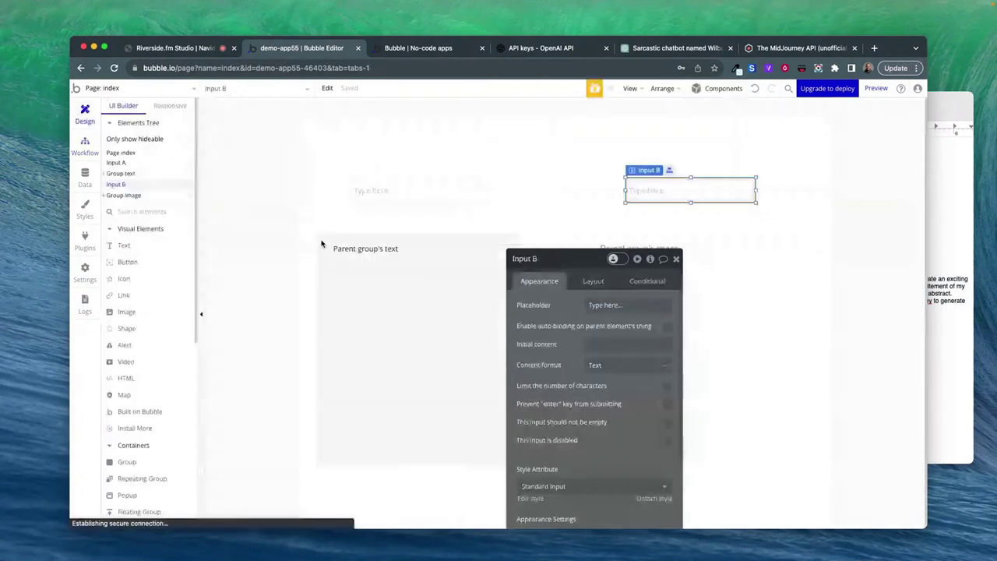
left_click(703, 341)
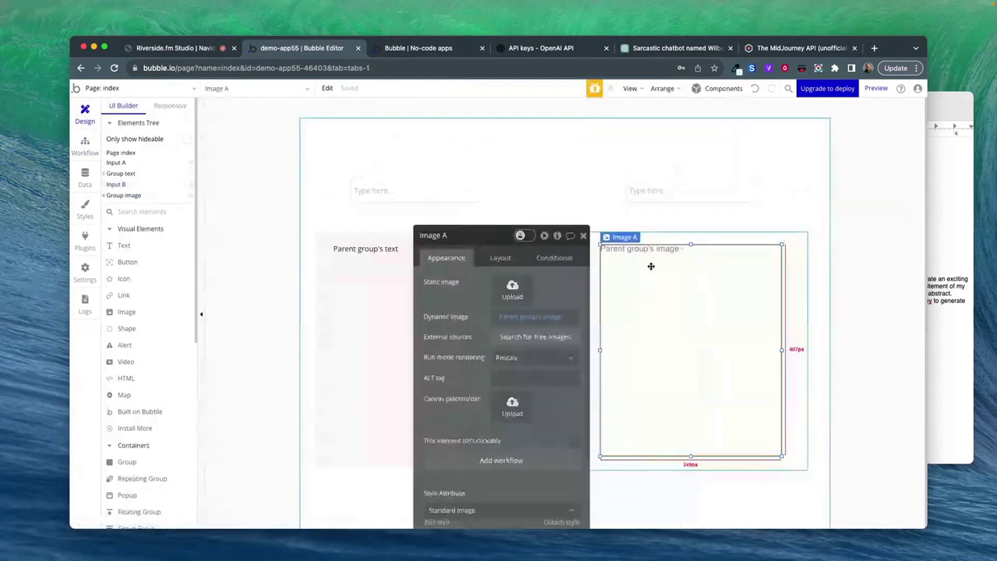
- Reload the app preview and submit the Black Friday sale prompt from the notes in the text-generation input
key("super+3")
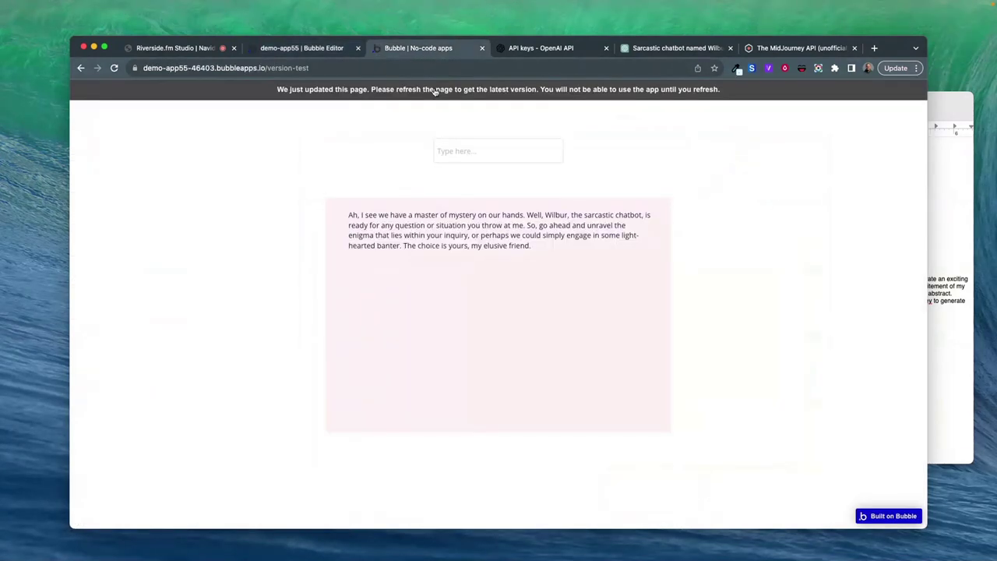
key("super+r")
left_click(947, 116)
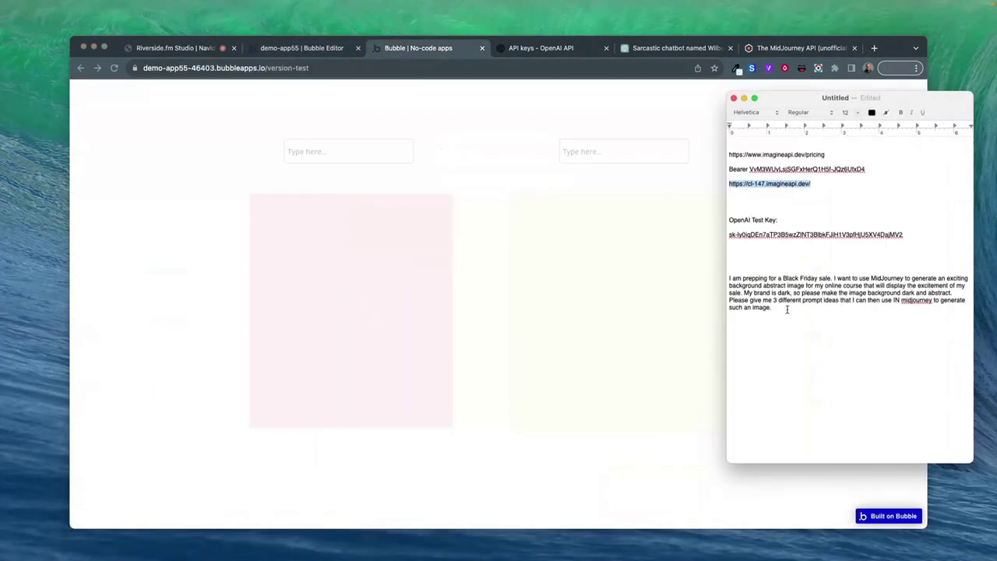
left_click_drag(784, 307, 720, 282)
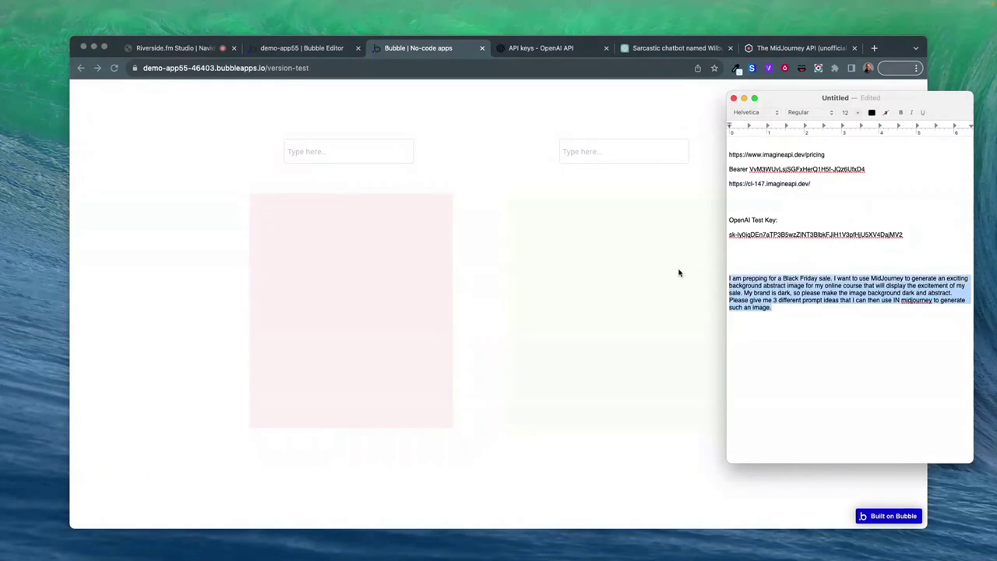
left_click(327, 152)
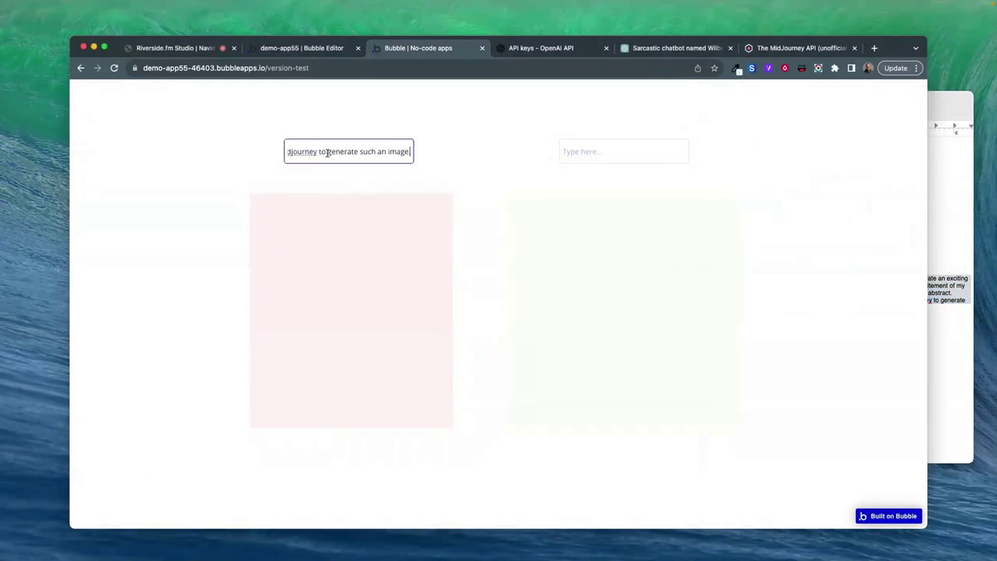
left_click(341, 174)
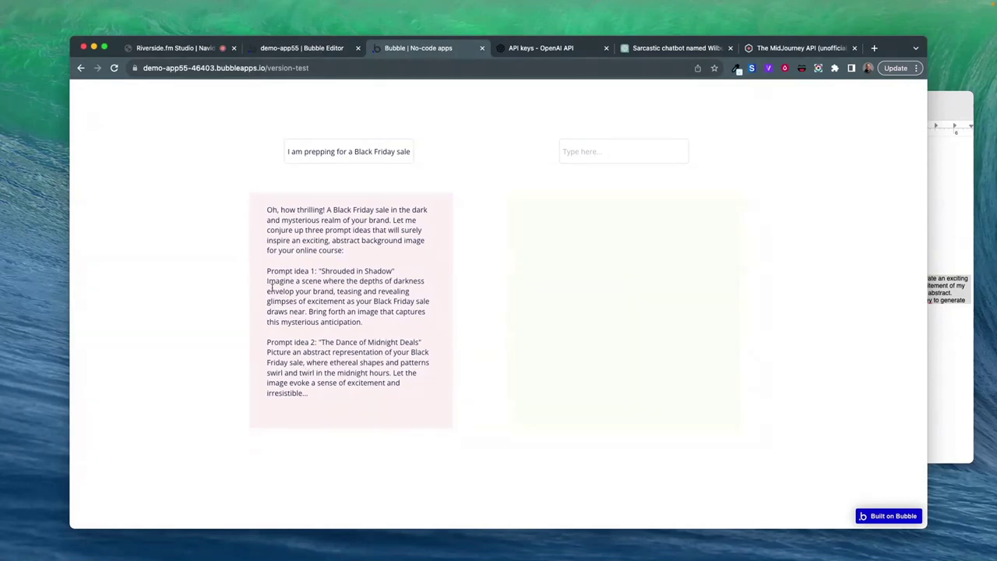
left_click_drag(271, 285, 308, 393)
left_click(302, 47)
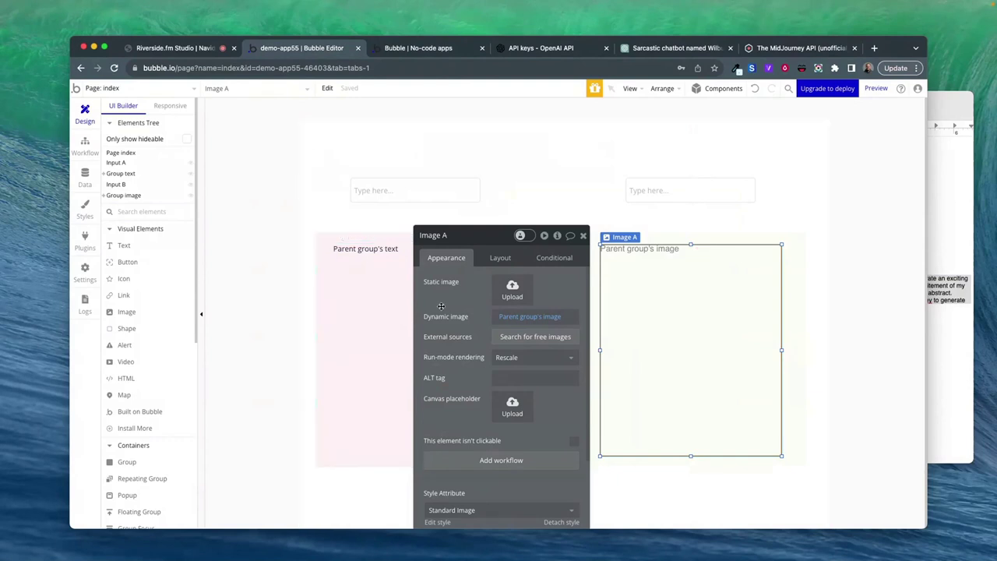
key("ctrl+Tab")
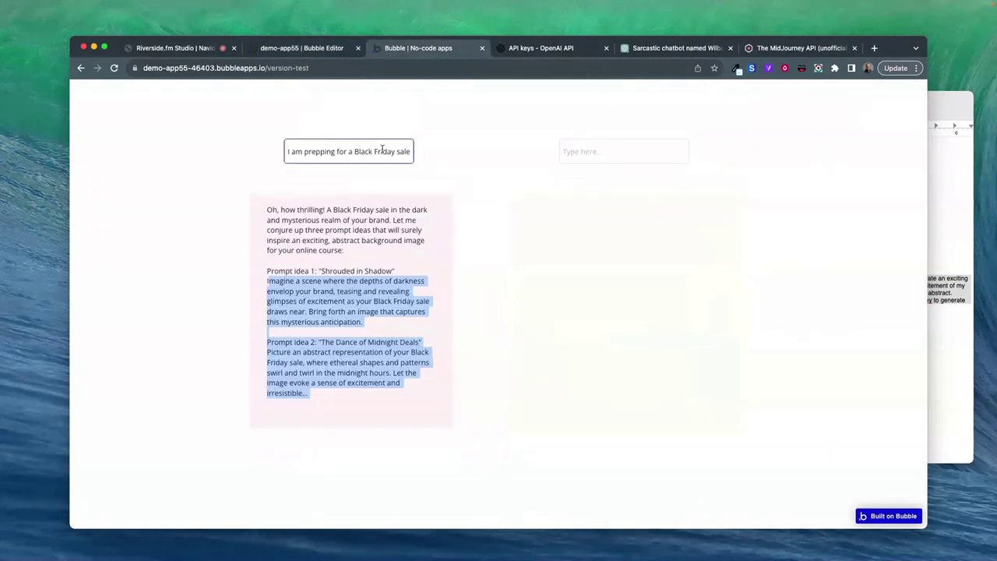
left_click(374, 199)
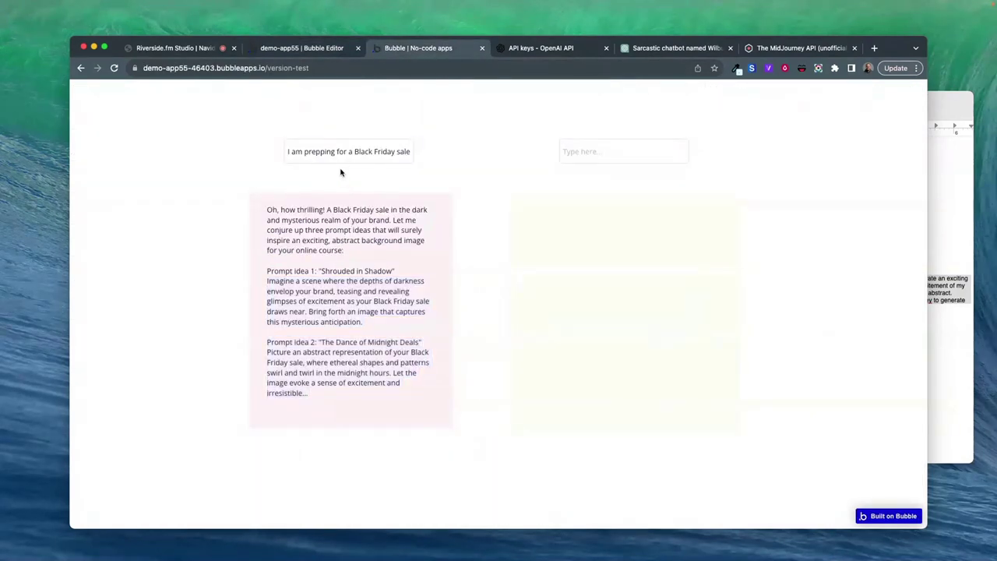
left_click(360, 152)
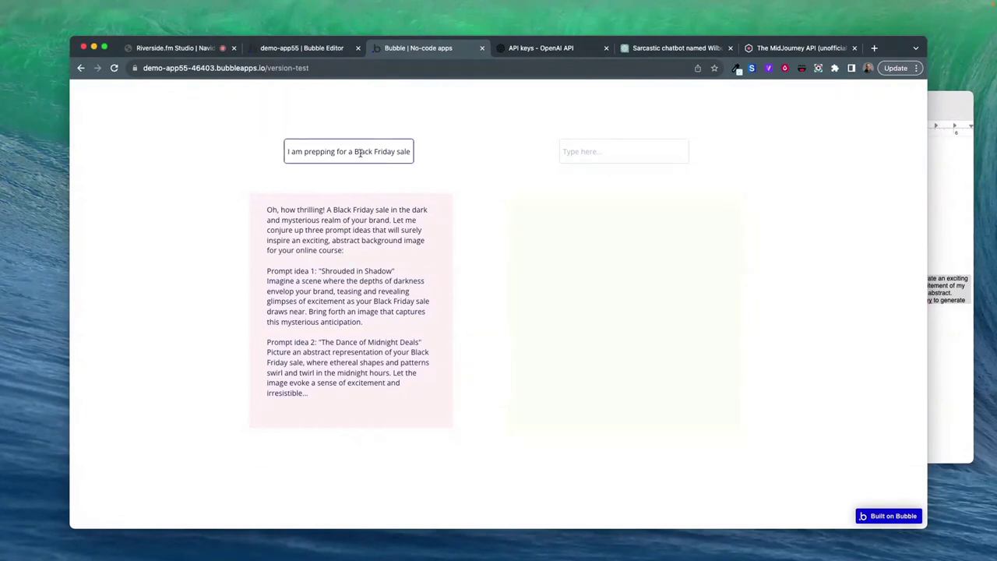
- In the notes prompt, replace the sentence about the dark brand with "The target persona will be busy moms in their 40s"
left_click(935, 206)
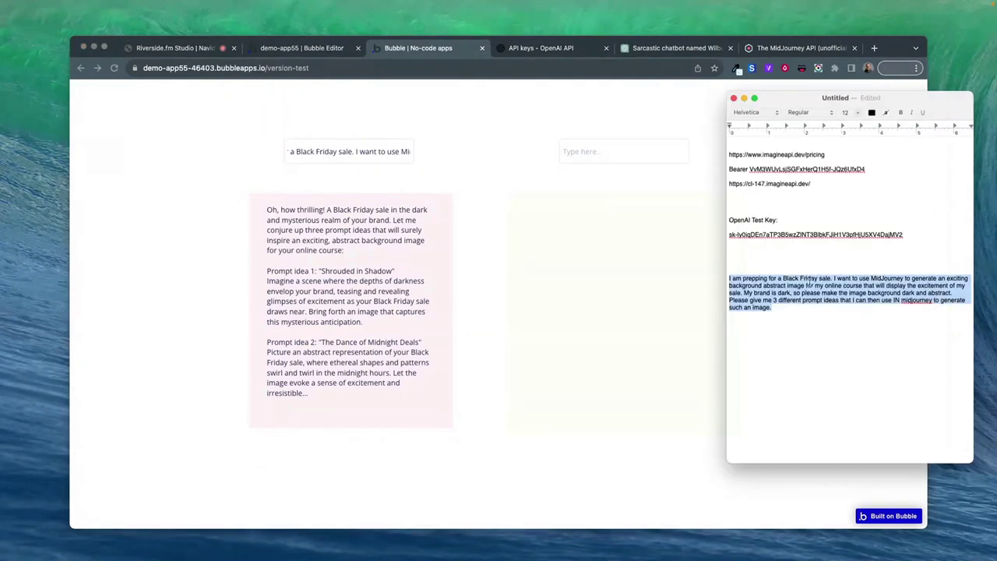
left_click(849, 315)
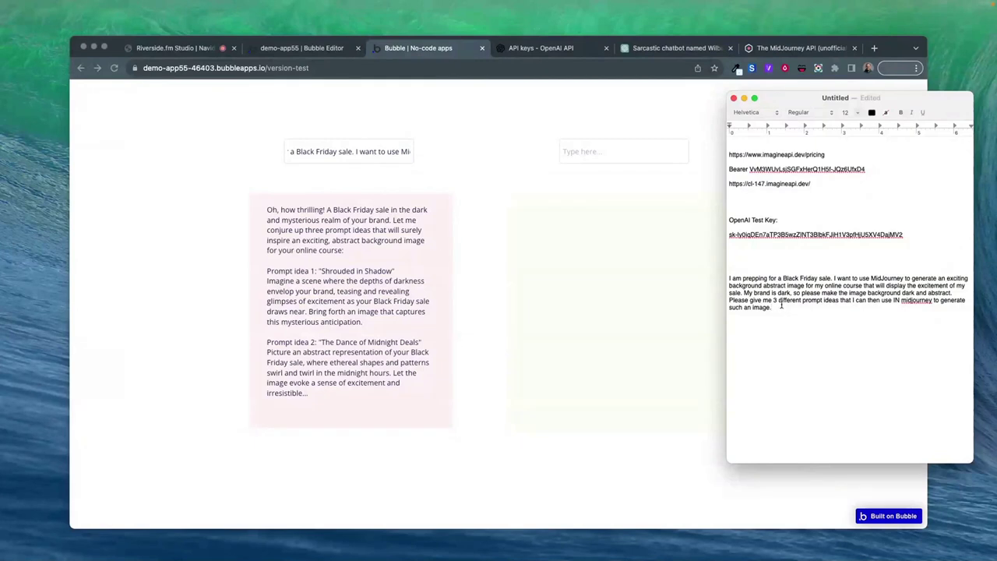
left_click_drag(812, 102, 816, 101)
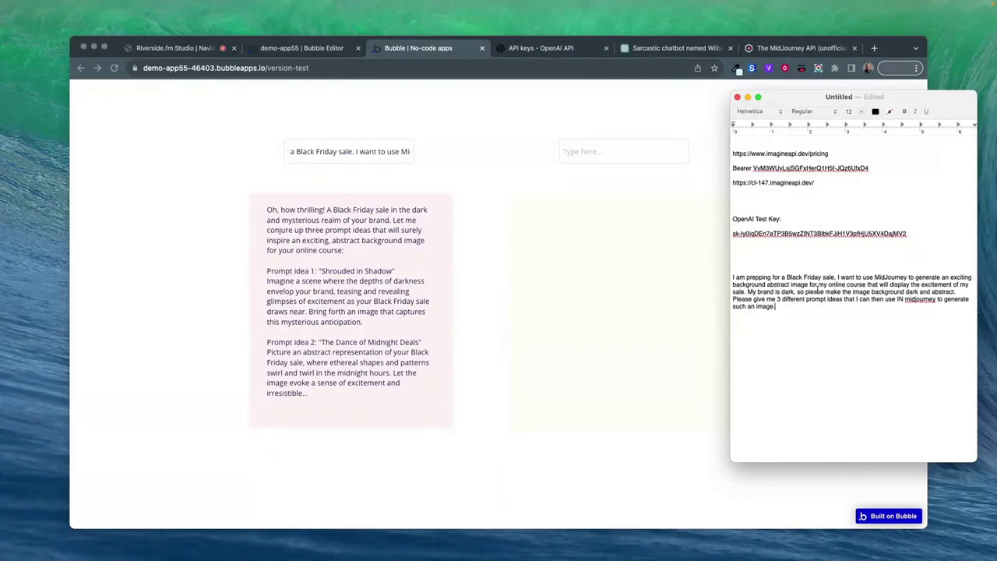
left_click_drag(749, 291, 957, 292)
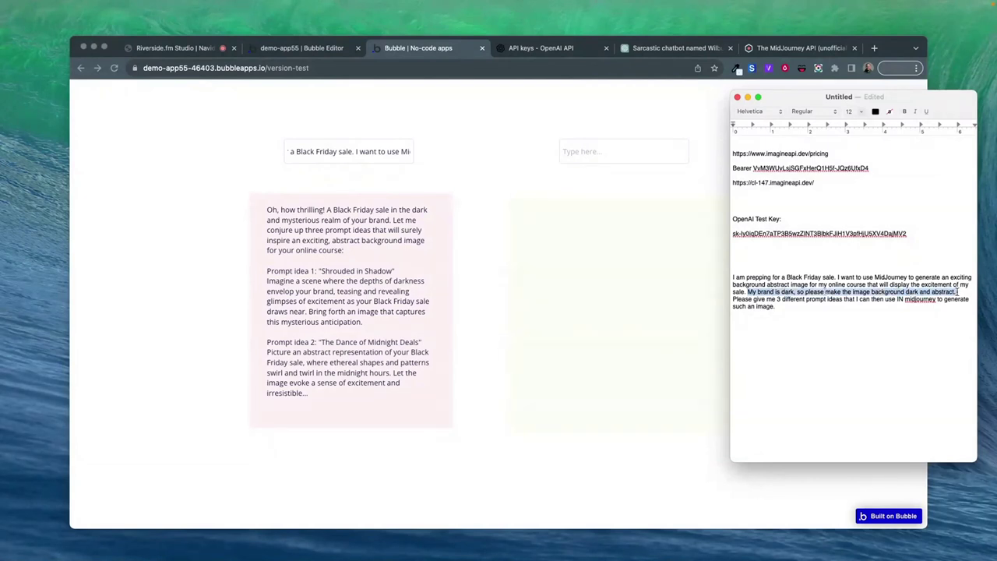
type("This will be for")
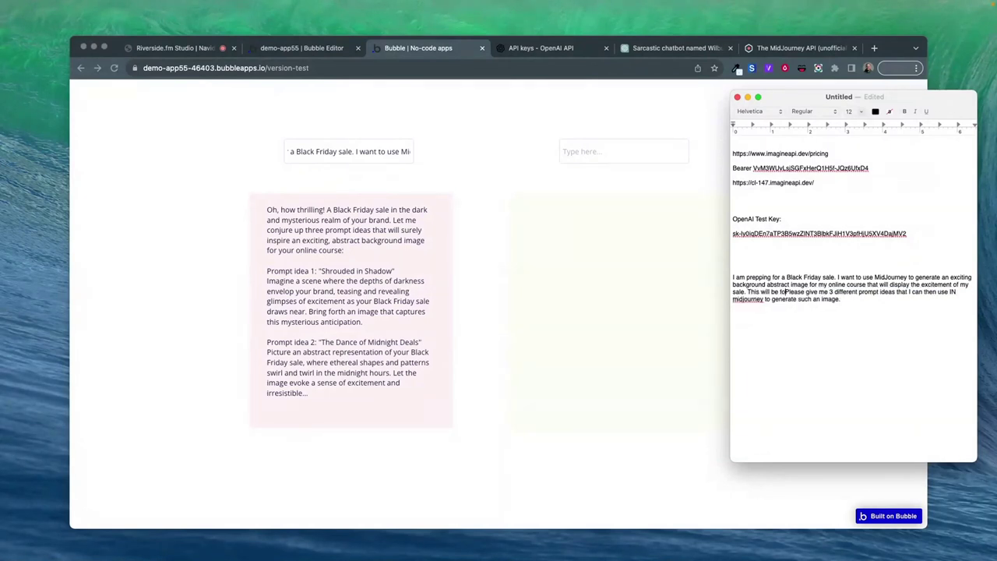
key("BackSpace")
key("BackSpace")
key("BackSpace")
key("BackSpace")
key("BackSpace")
key("BackSpace")
key("BackSpace")
key("BackSpace")
key("BackSpace")
key("BackSpace")
key("BackSpace")
key("BackSpace")
key("BackSpace")
key("BackSpace")
key("BackSpace")
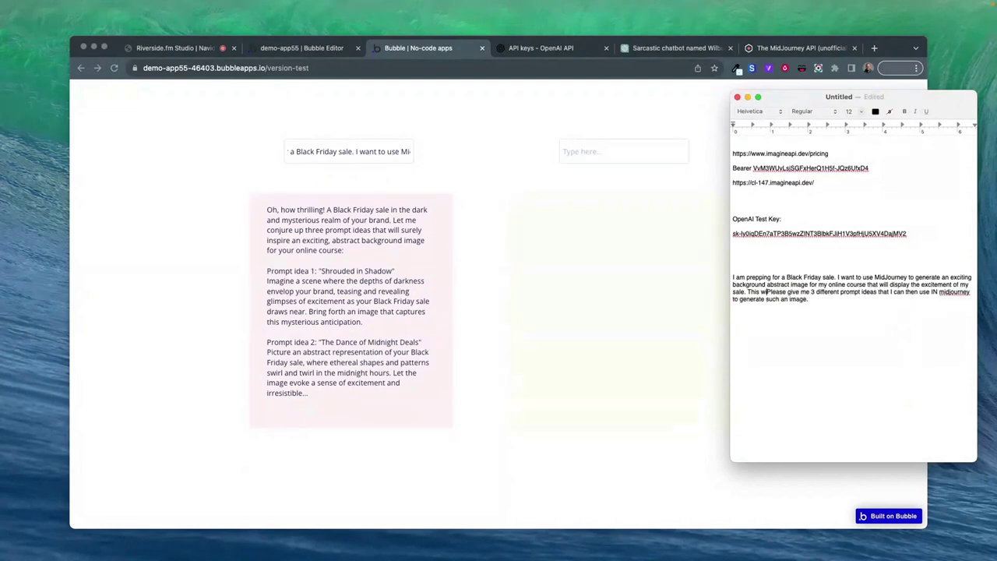
type("e target per")
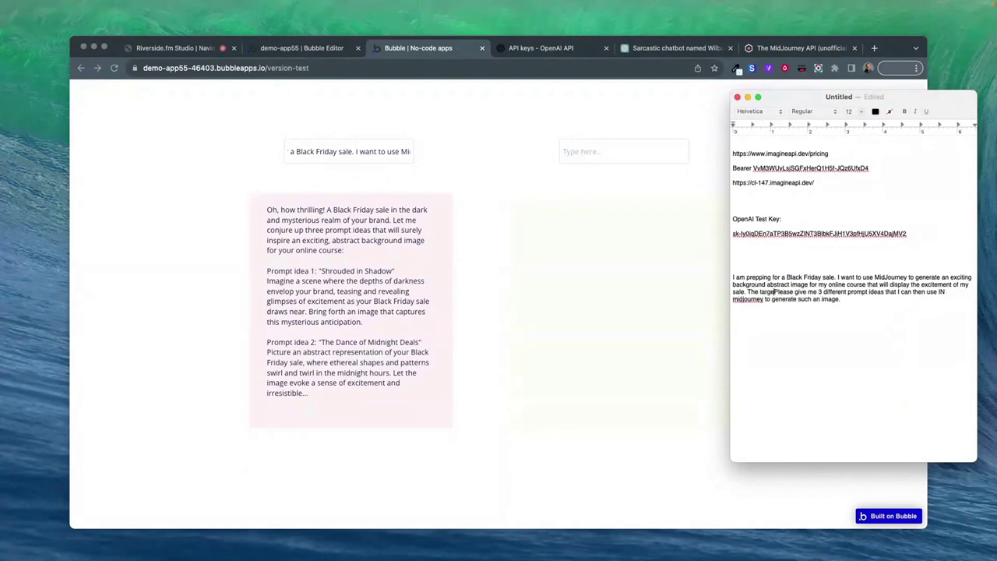
type("sona will be buy")
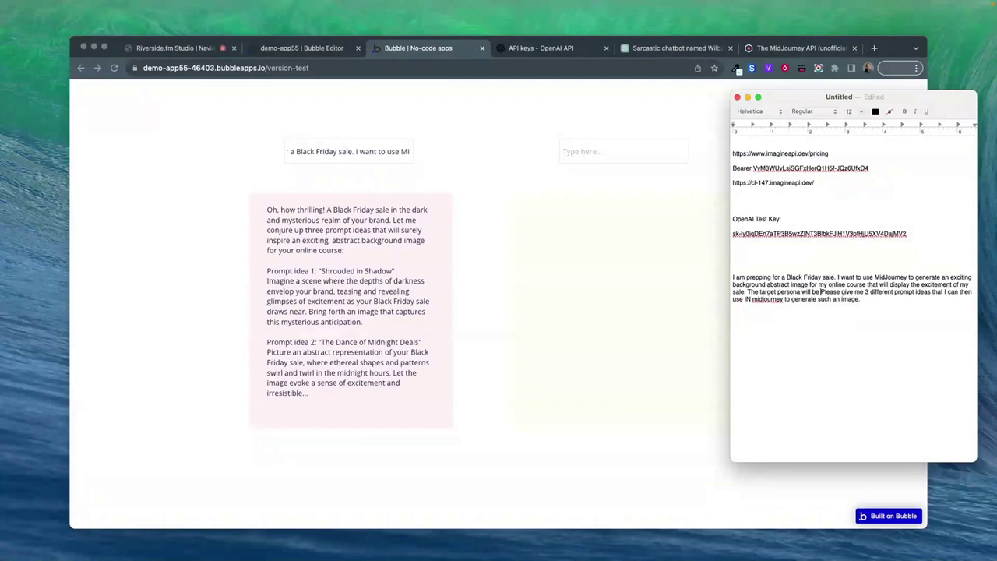
key("BackSpace")
type("sy moms in ")
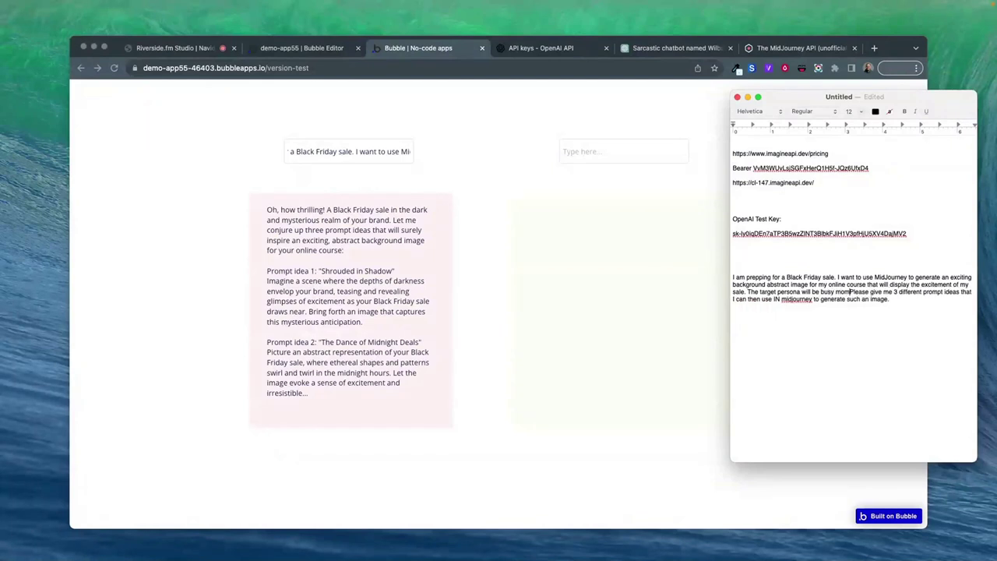
type("their")
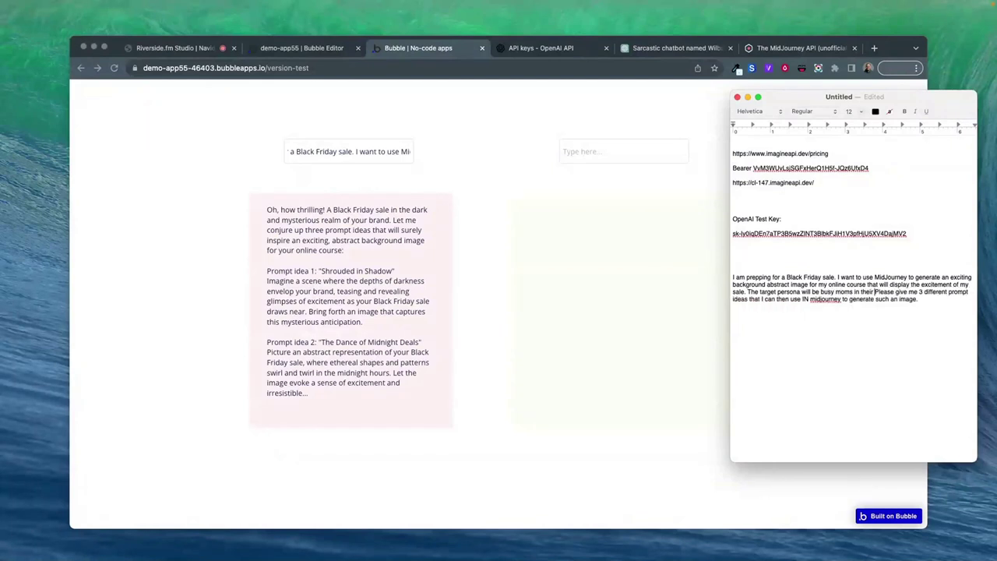
type(" 40s")
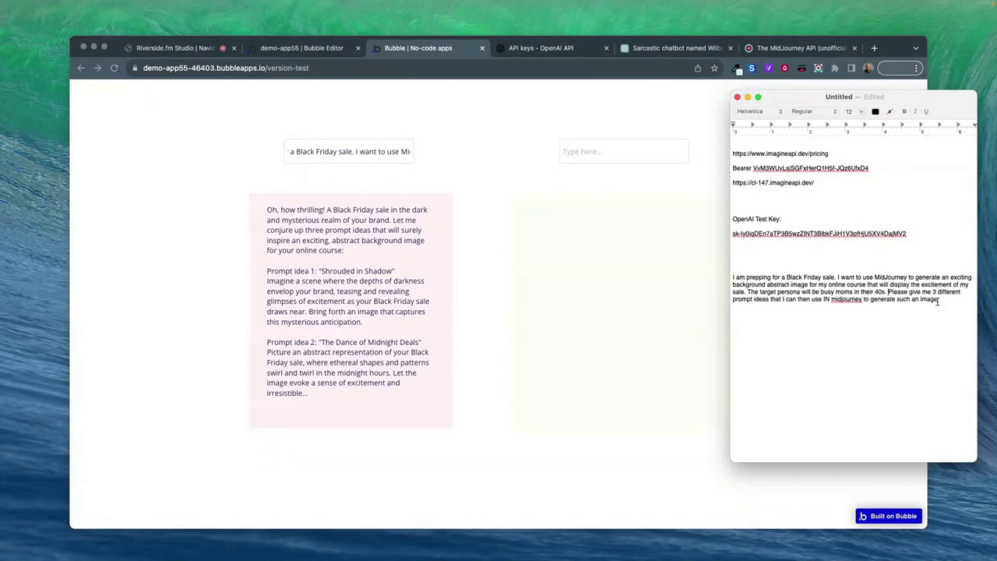
- Add the sentence "The course is related to making money online." before the request for 3 different prompt ideas
type(". The course is related to")
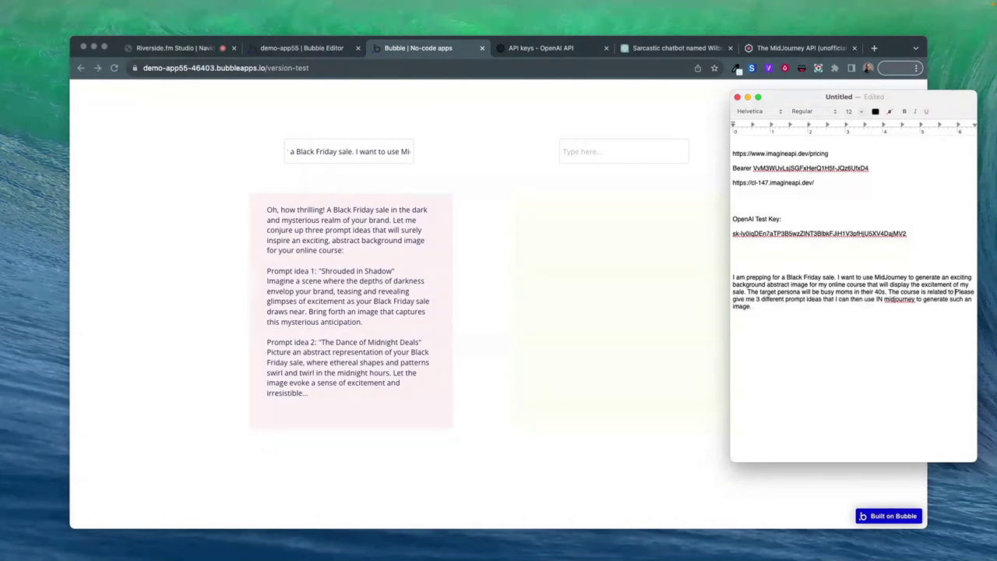
type(" mo")
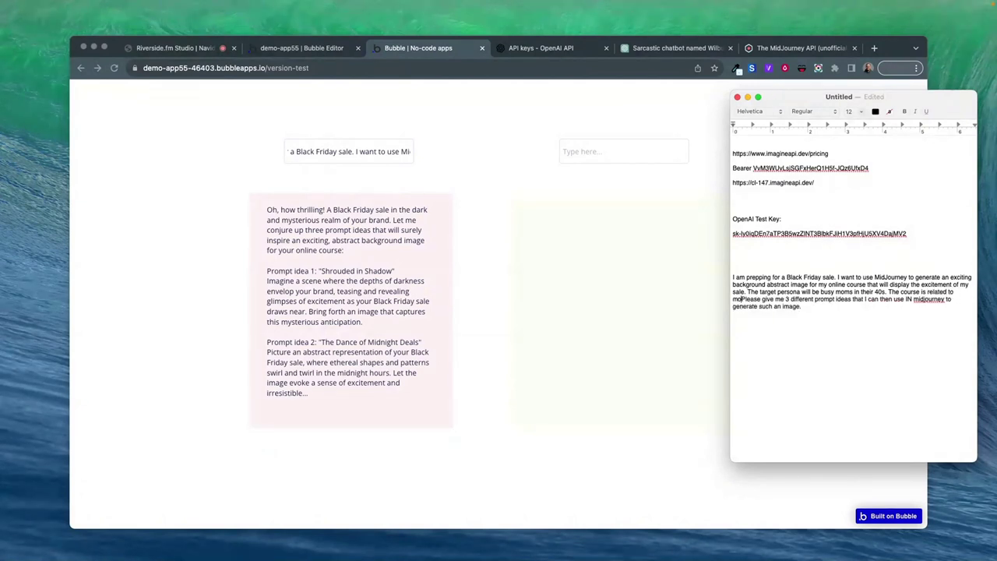
type("king money online.")
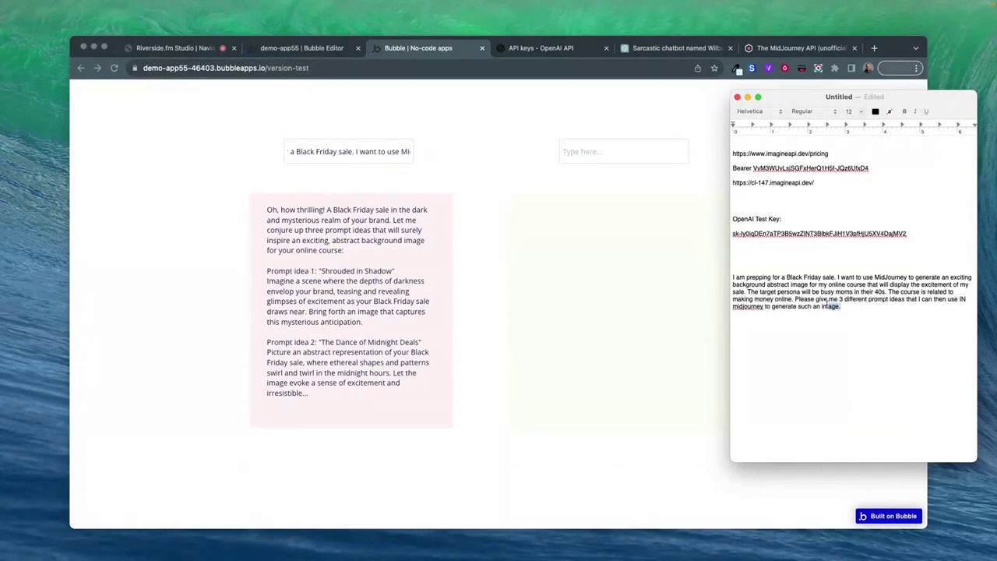
- Replace the text-generation input's content in the app preview with the revised Black Friday prompt from the notes and submit it
left_click_drag(840, 306, 725, 279)
key("super+x")
key("super+z")
left_click(349, 156)
key("super+a")
key("super+v")
left_click(367, 196)
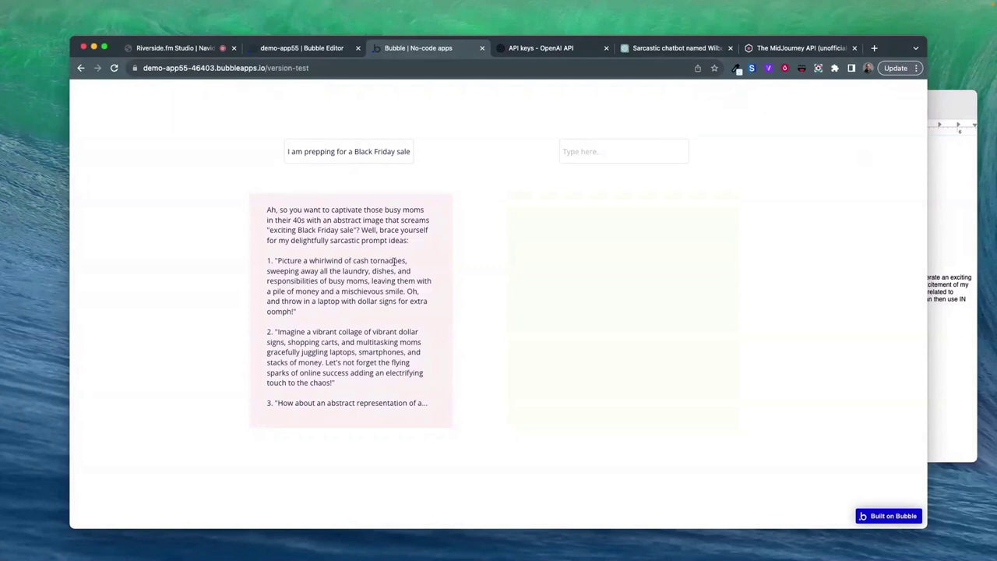
- Copy the first generated idea about cash tornadoes and submit it in the image-generation input
left_click_drag(277, 261, 295, 310)
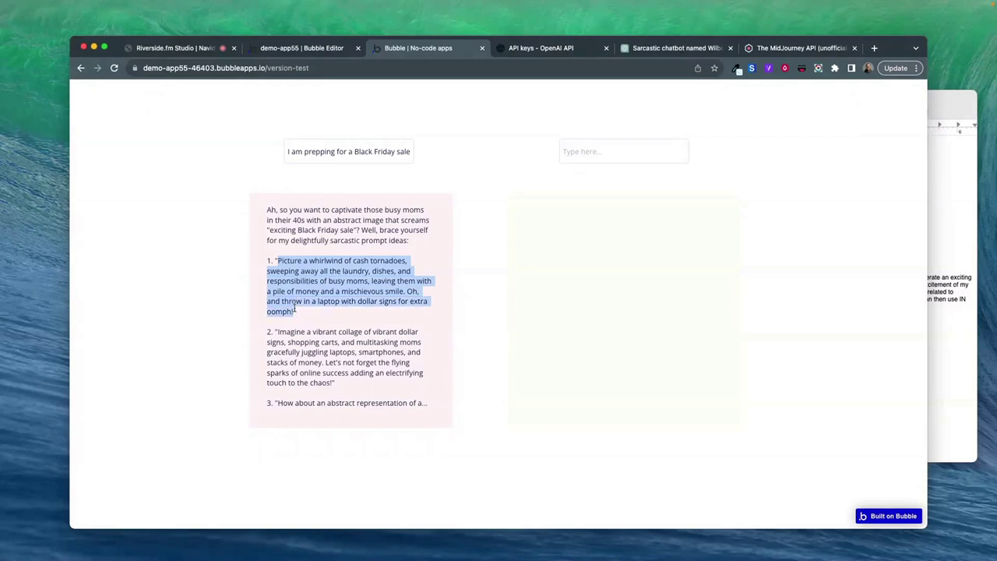
right_click(340, 278)
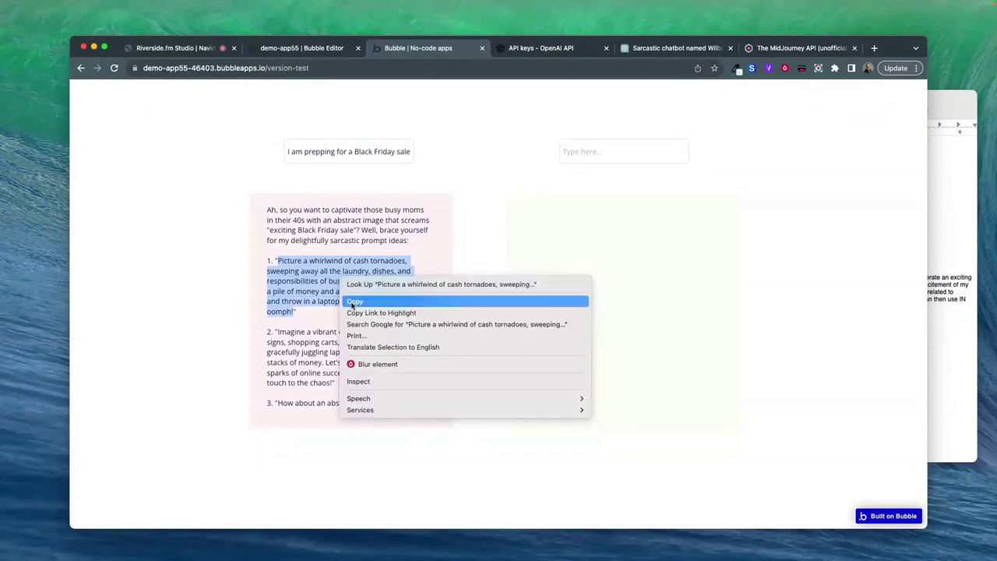
left_click(352, 303)
left_click(583, 153)
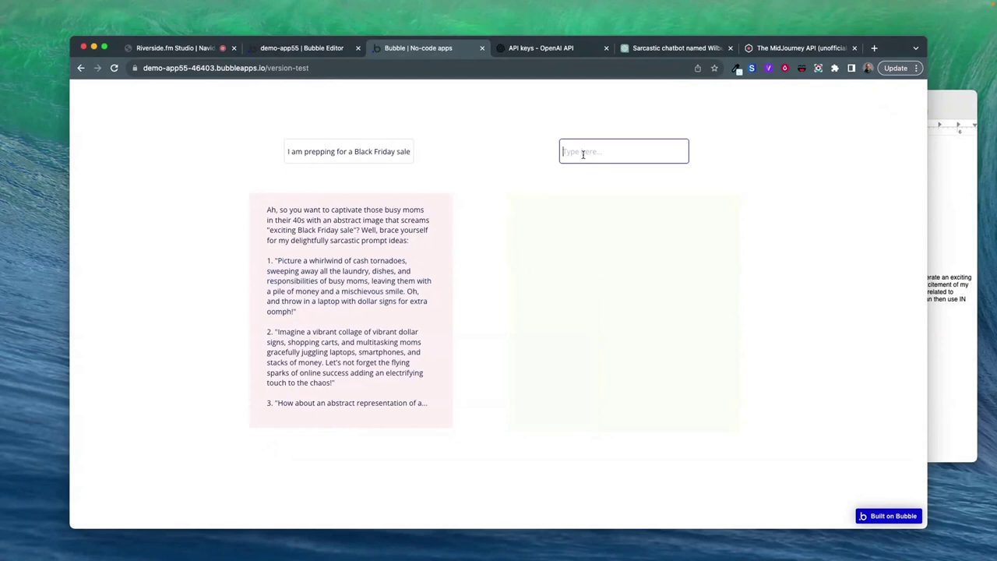
key("super+v")
left_click(546, 182)
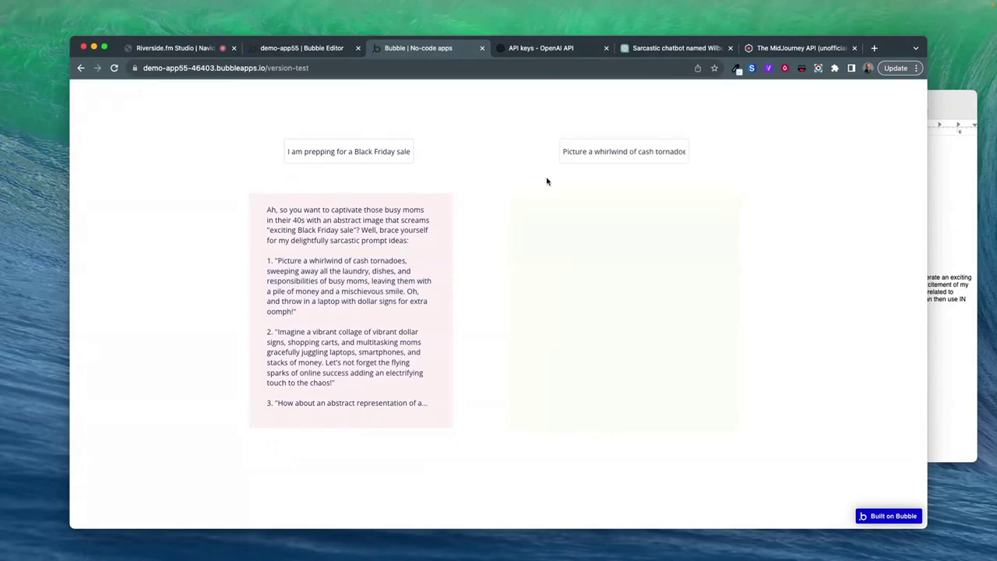
- Read through the full pasted prompt in the image-generation input, to its end and back towards its beginning
left_click(612, 153)
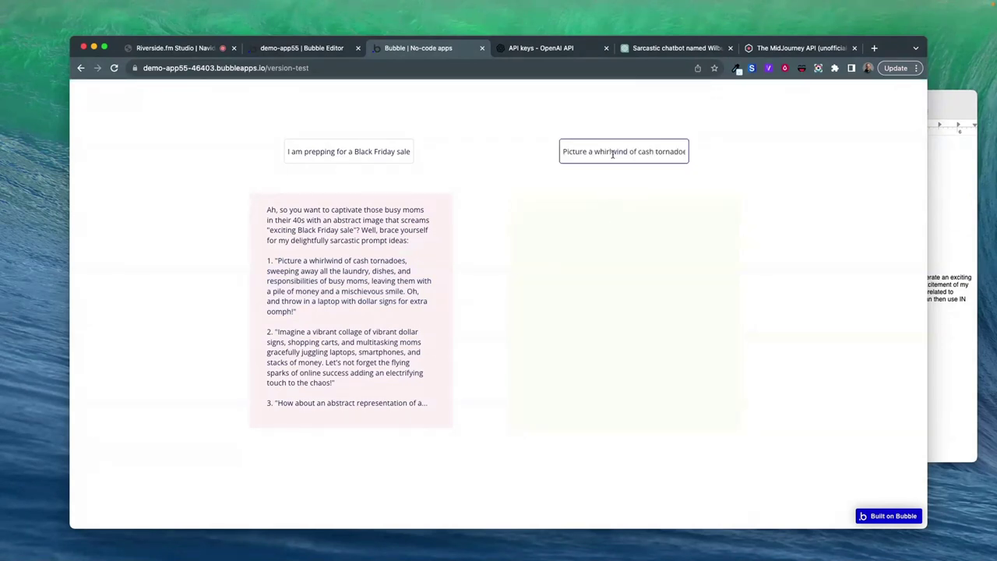
key("Right")
key("Right")
key("Right")
key("Right")
key("Right")
key("Right")
key("Right")
key("Right")
key("Right")
key("Right")
key("Right")
key("Right")
key("Right")
key("Right")
key("Right")
key("Right")
key("Right")
key("Right")
key("Right")
key("Right")
key("Right")
key("Right")
key("Right")
key("Right")
key("Right")
key("Right")
key("Right")
key("Right")
key("Right")
key("Right")
key("Right")
key("Right")
key("Right")
key("Right")
key("Right")
key("Right")
key("Right")
key("Right")
key("Right")
key("Right")
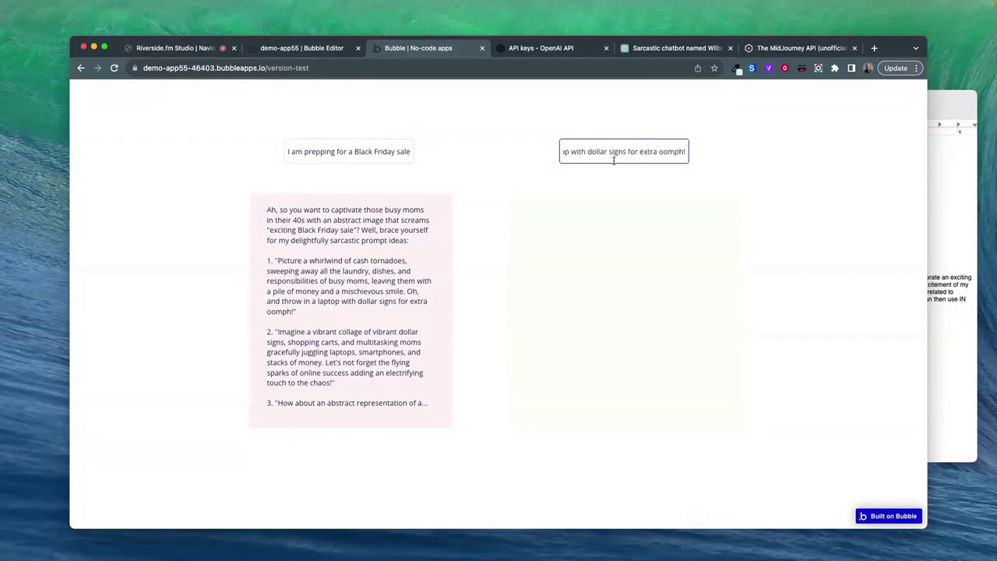
left_click(546, 228)
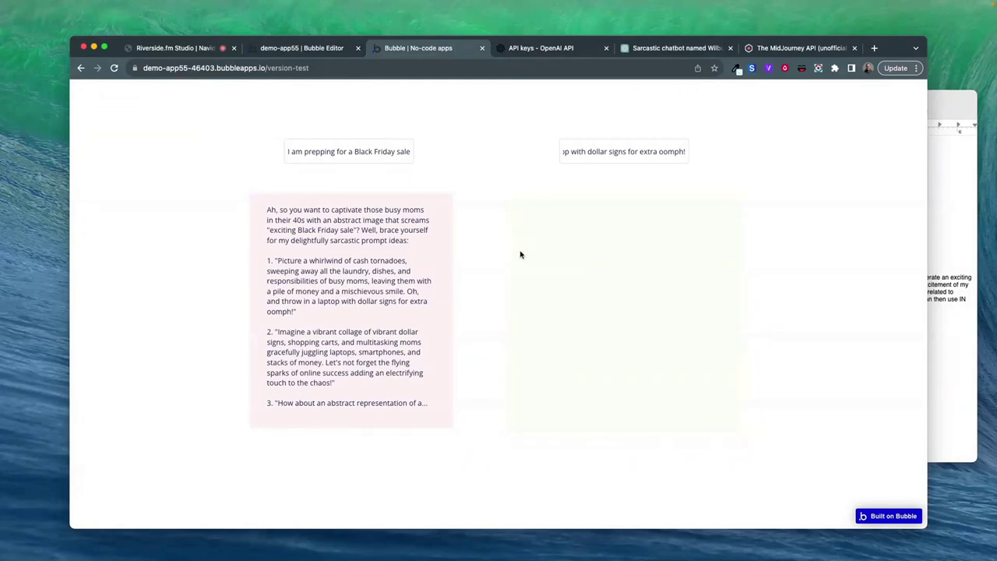
left_click(602, 156)
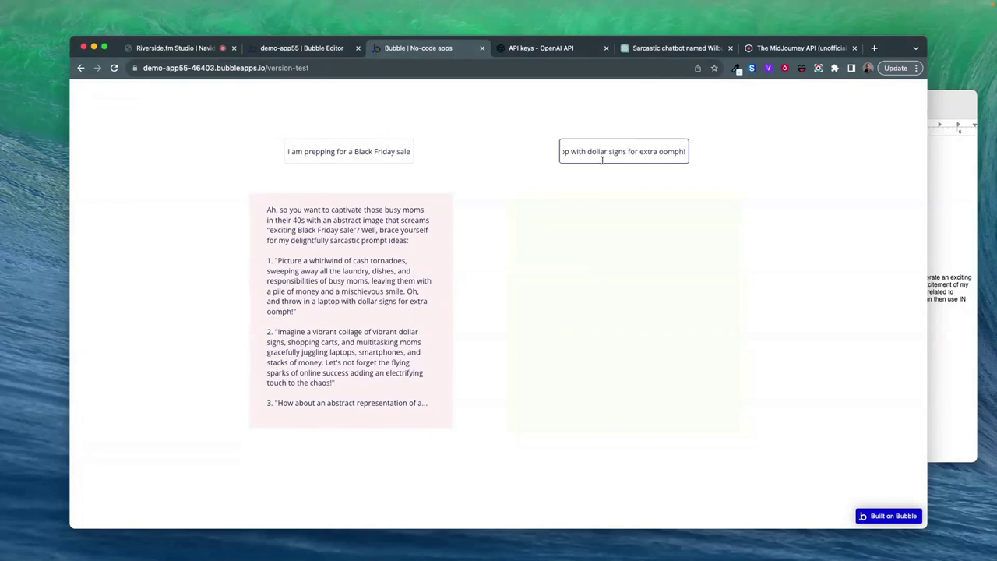
key("Left")
key("Left")
key("Left")
key("Left")
key("Left")
key("Left")
key("Left")
key("Left")
key("Left")
key("Left")
key("Left")
key("Left")
key("Left")
key("Left")
key("Left")
key("Left")
key("Left")
key("Left")
key("Left")
key("Left")
key("Left")
key("Left")
key("Left")
key("Left")
key("Left")
key("Left")
key("Left")
key("Left")
key("Left")
key("Left")
key("Left")
key("Left")
key("Left")
key("Left")
key("Left")
key("Left")
key("Left")
key("Left")
key("Left")
key("Left")
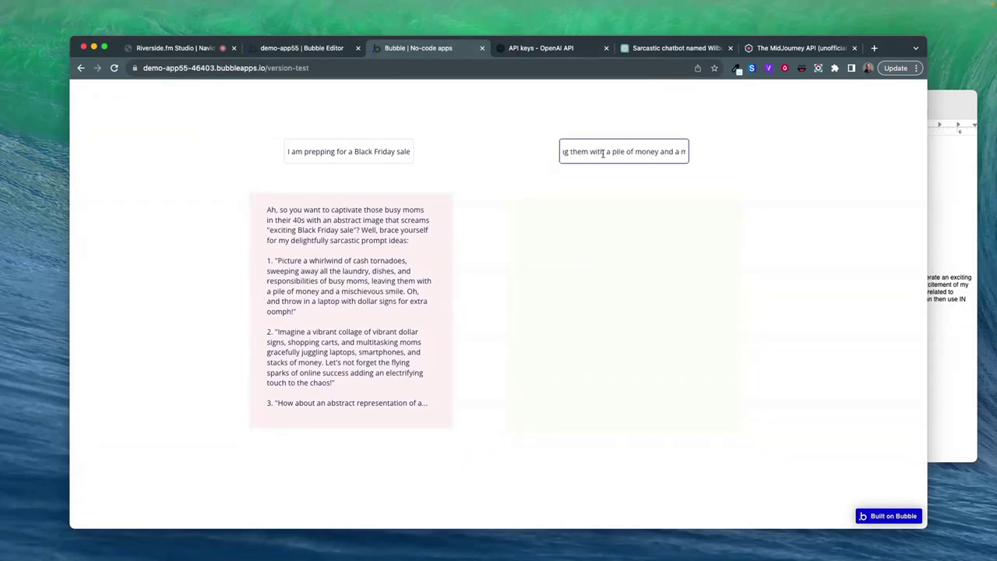
key("Left")
key("Left")
key("Left")
key("Left")
key("Left")
key("Left")
key("Left")
key("Left")
key("Left")
key("Left")
key("Left")
key("Left")
key("Left")
key("Left")
key("Left")
key("Left")
key("Left")
key("Left")
key("Left")
key("Left")
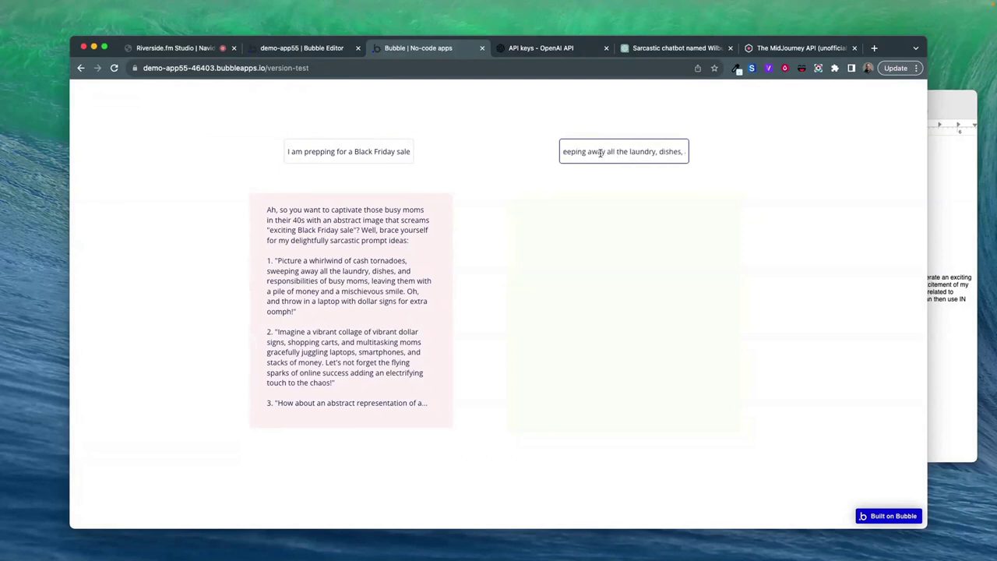
left_click(584, 204)
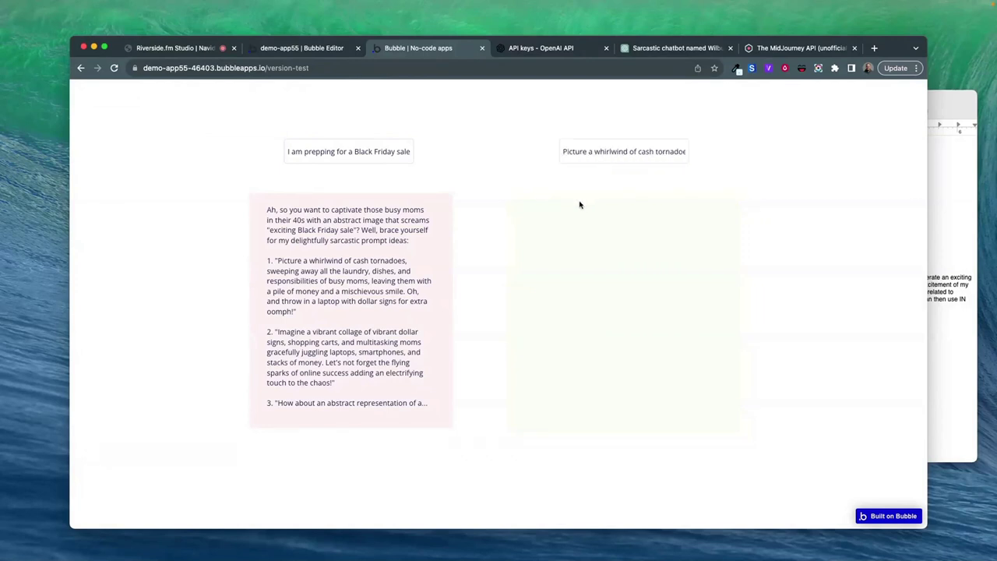
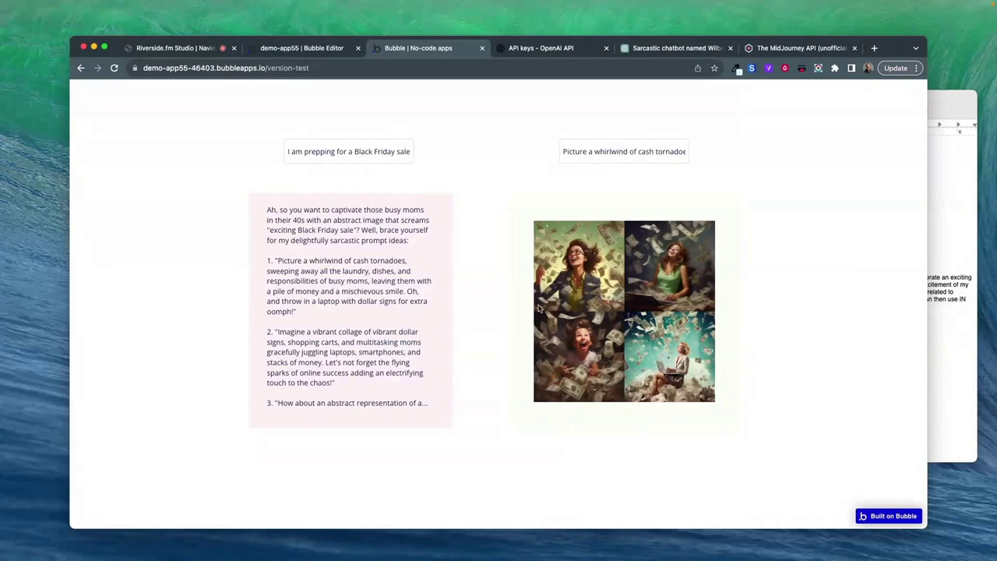
- Enlarge the generated four-image grid, examine all four images, and close the enlarged view
left_click(598, 335)
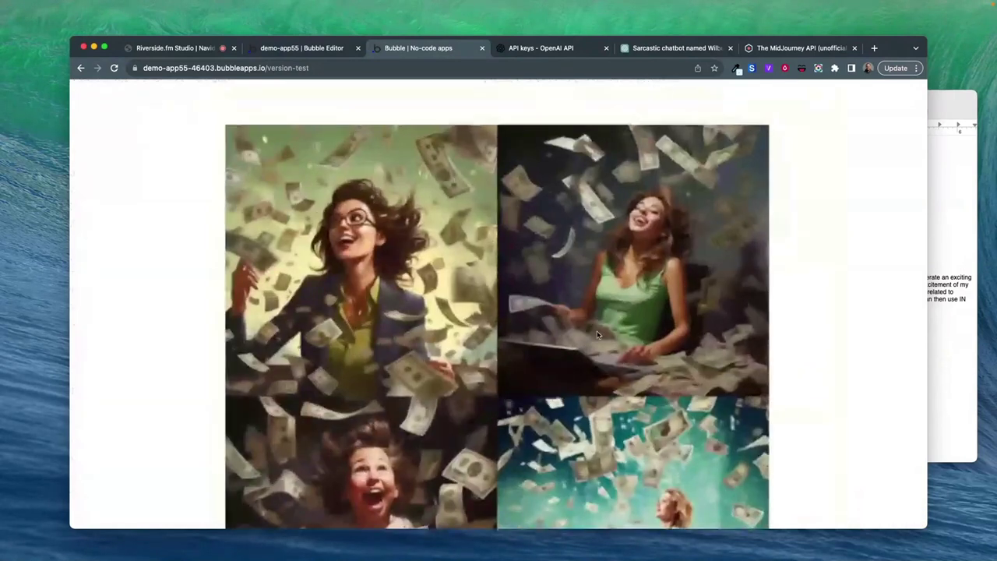
scroll(542, 351, "down", 4)
scroll(541, 351, "down", 3)
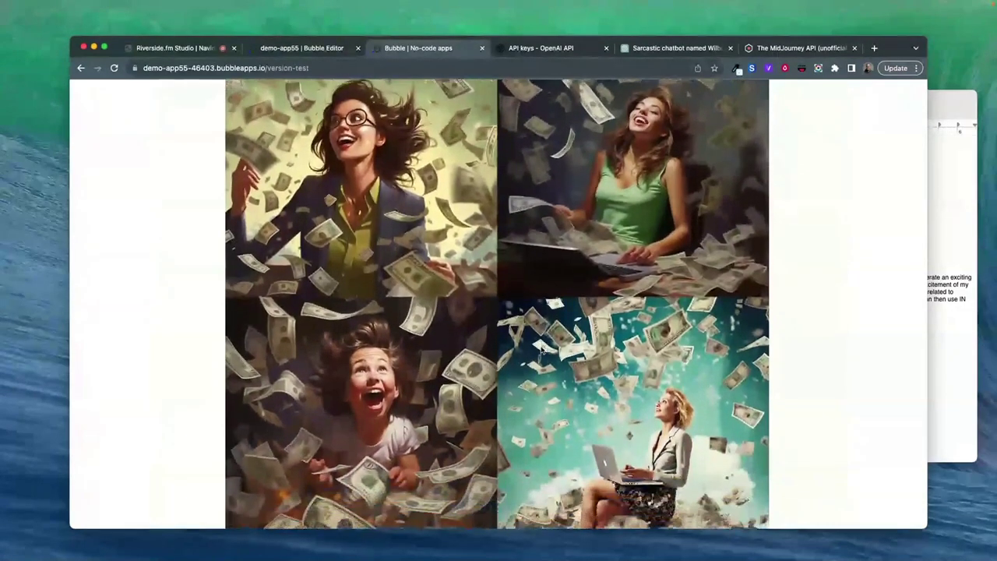
scroll(541, 350, "up", 4)
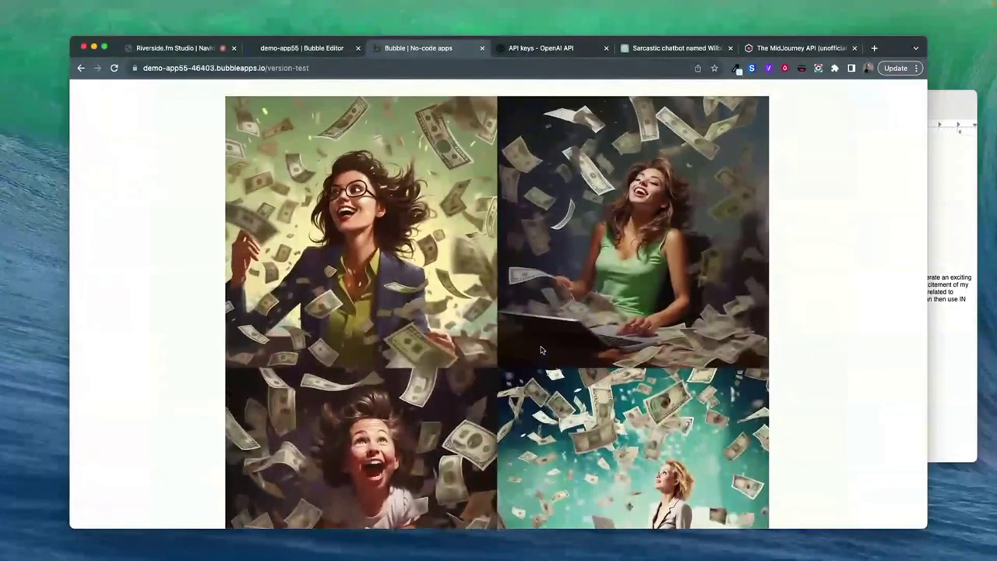
left_click(541, 351)
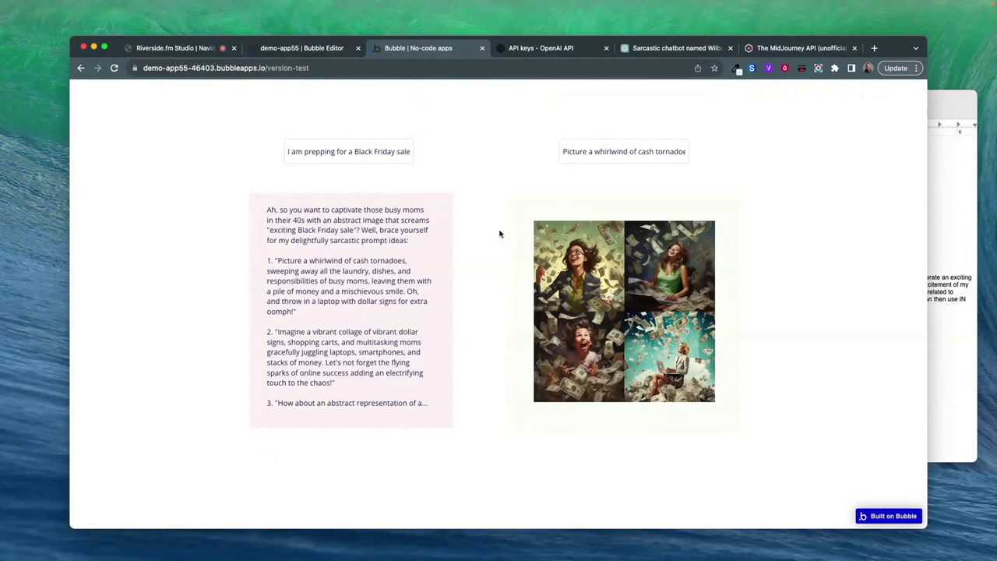
- Below the Black Friday prompt in the notes, write "You are a weight loss coach for busy moms in their 40s. I am selling a course to help them lose weight."
left_click(592, 162)
left_click(938, 105)
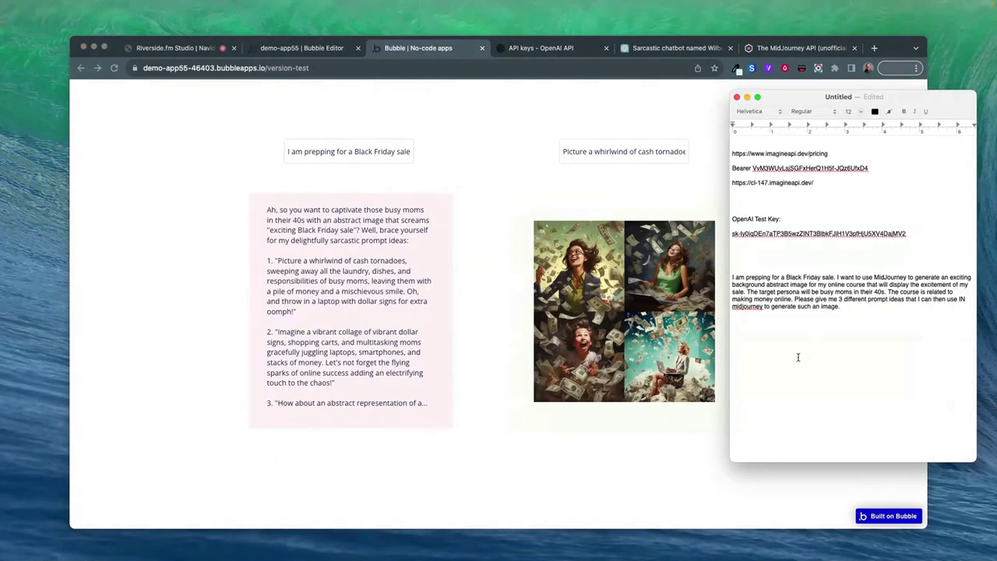
type("You are a weight loss coach for busy mom")
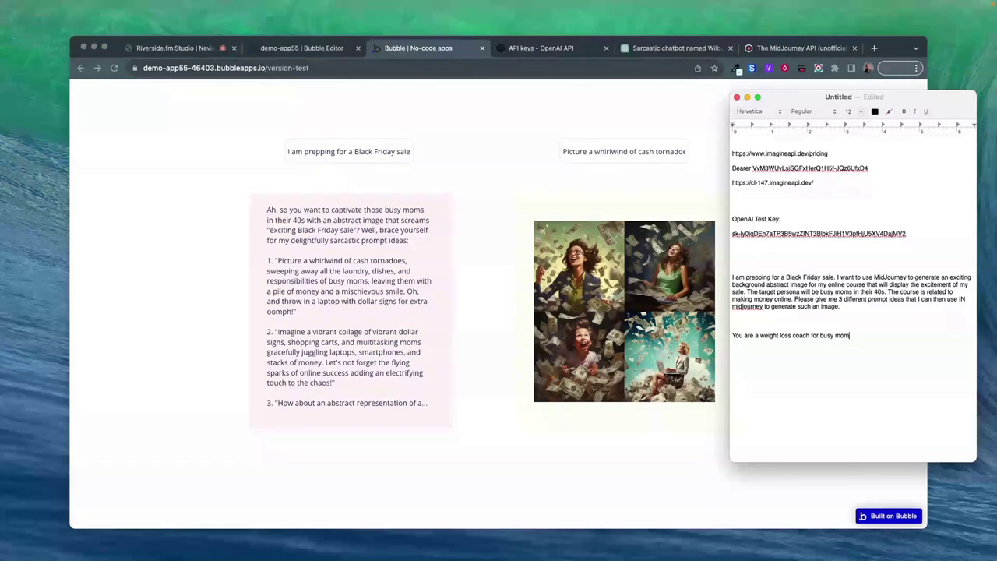
type("s in their 40s. I am selling a course to help them ")
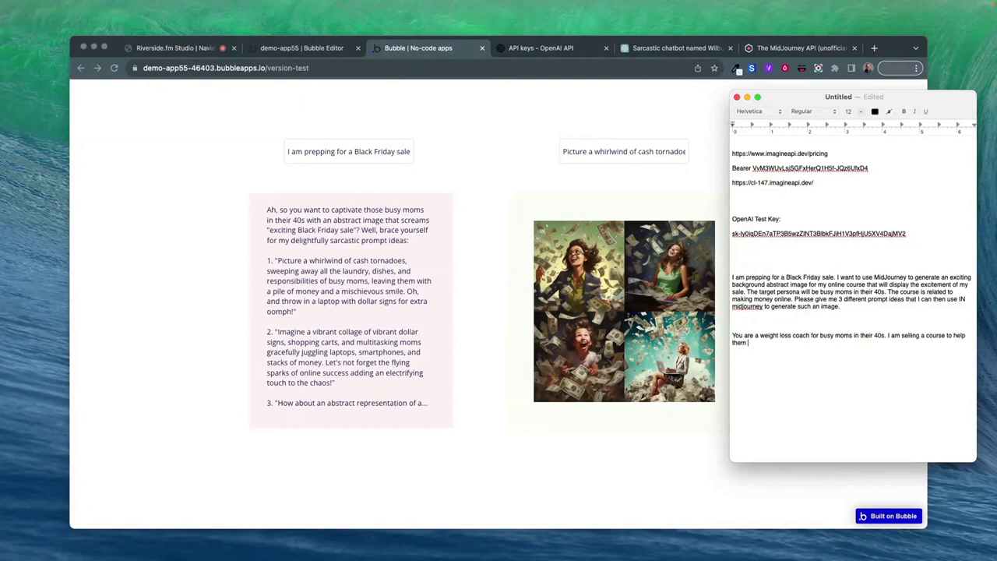
type("lose weight .")
- Continue the new prompt with "My course takes the fundamentals of exercise, diet," and correct the spelling of "exercise"
type("My course i")
type("s")
key("BackSpace")
key("BackSpace")
type("takes e")
key("BackSpace")
type("the funca")
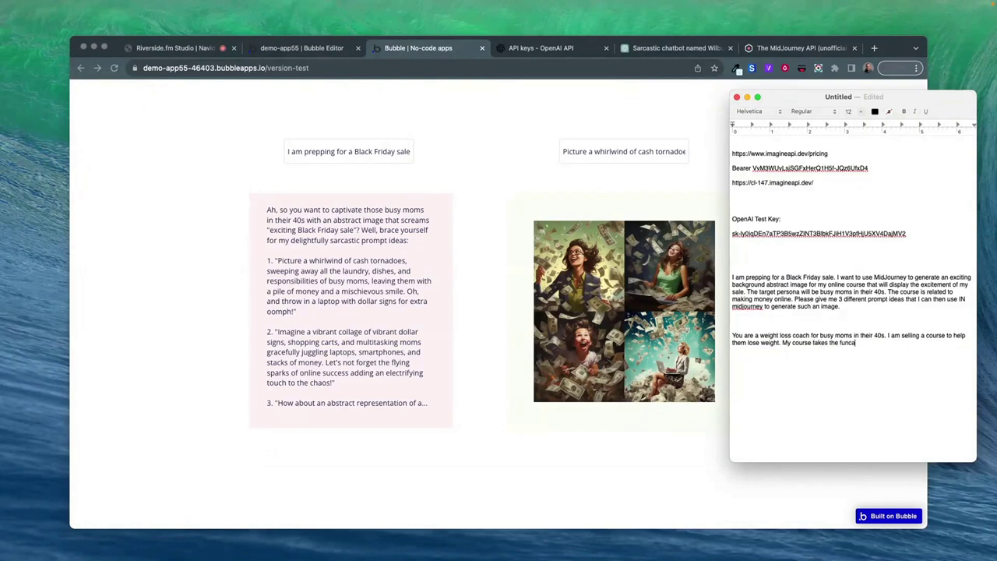
key("BackSpace")
key("BackSpace")
type("damentals of excercise.")
key("BackSpace")
key("BackSpace")
type(", diet,")
right_click(898, 343)
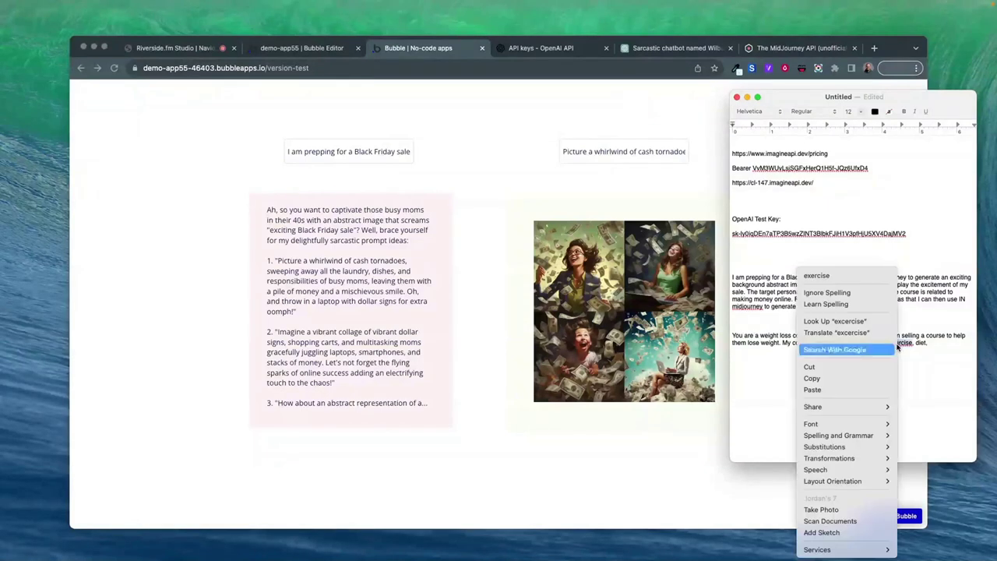
left_click(857, 276)
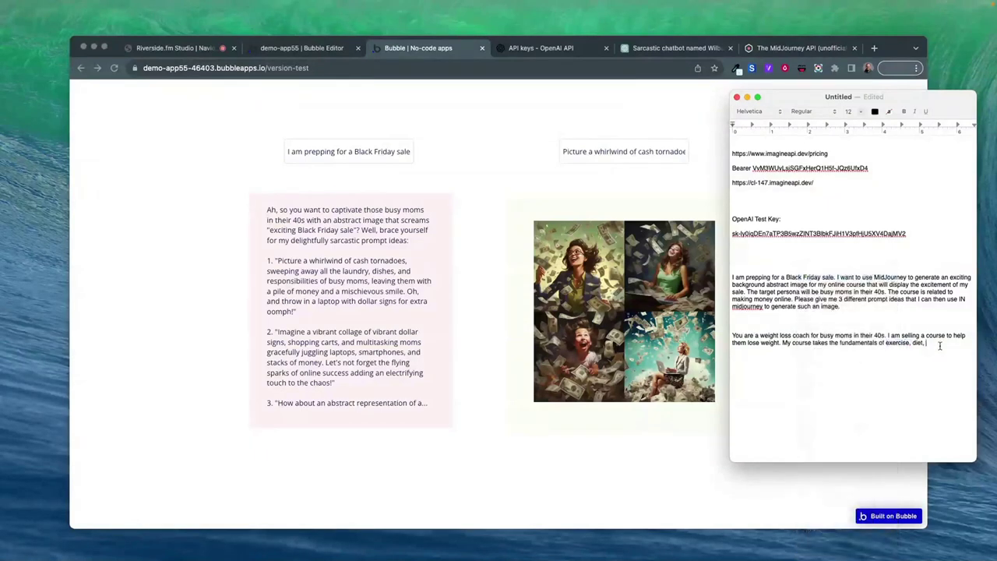
- Continue the weight loss prompt with "nutrition and packages them in a mom-friendly way. Please"
type("nutrition and")
type(" pac")
type("kages them in a")
type("mom-friendly way. Plea")
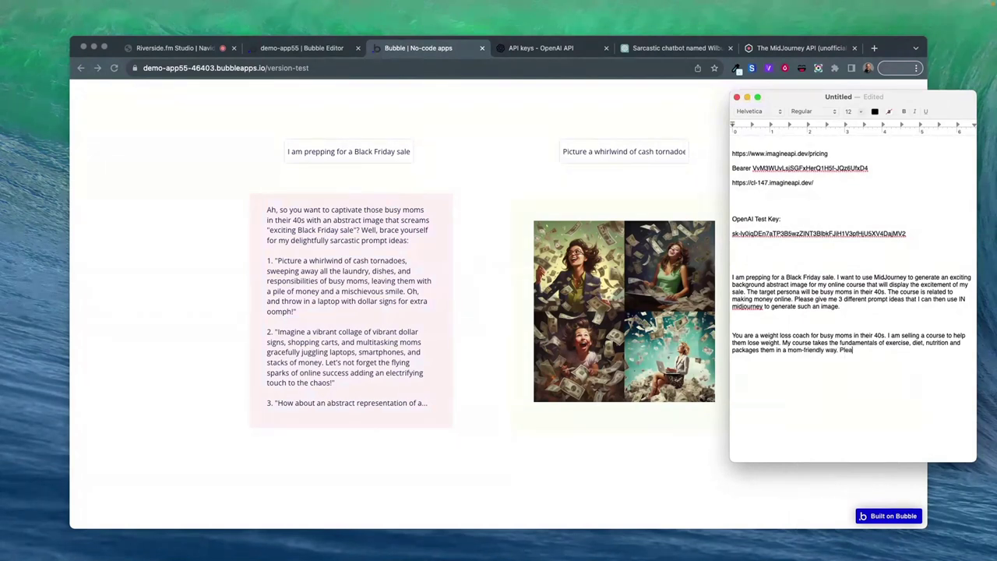
type("se")
- Search the web in a new tab for "mid journey prompt marketplace" and open the PromptBase site
left_click(874, 49)
type("mid journ")
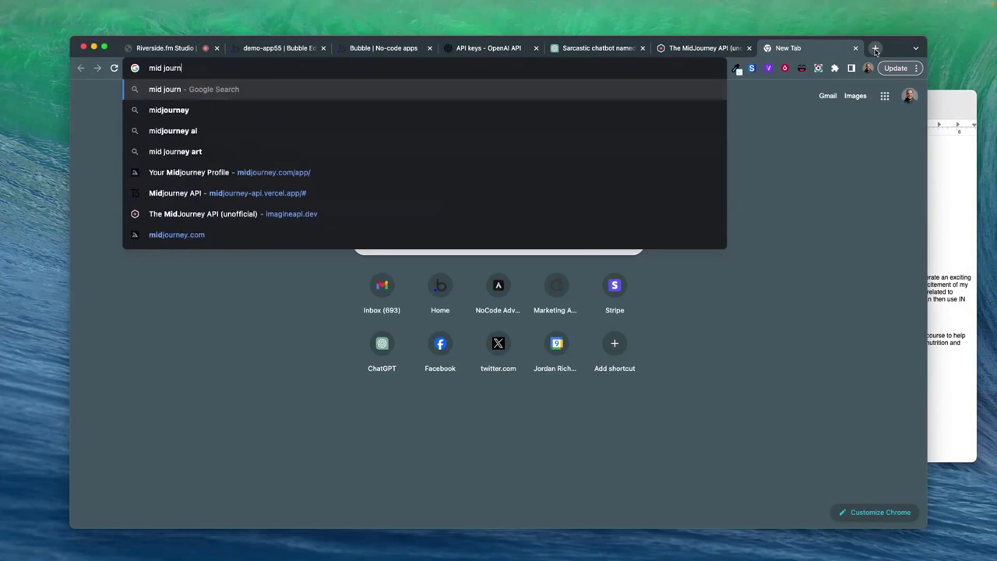
type("ey prompt marketplac")
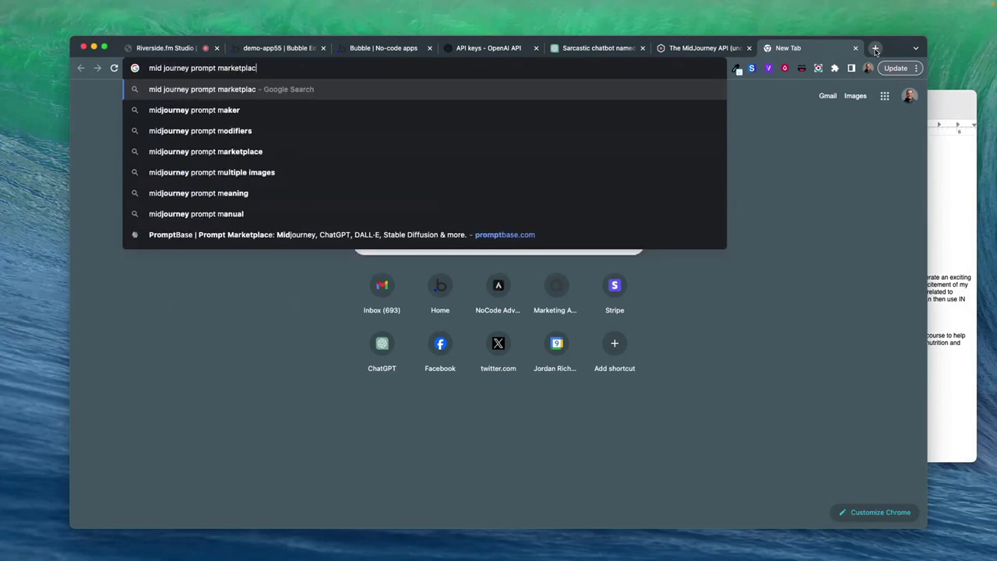
type("e")
key("Return")
left_click(361, 223)
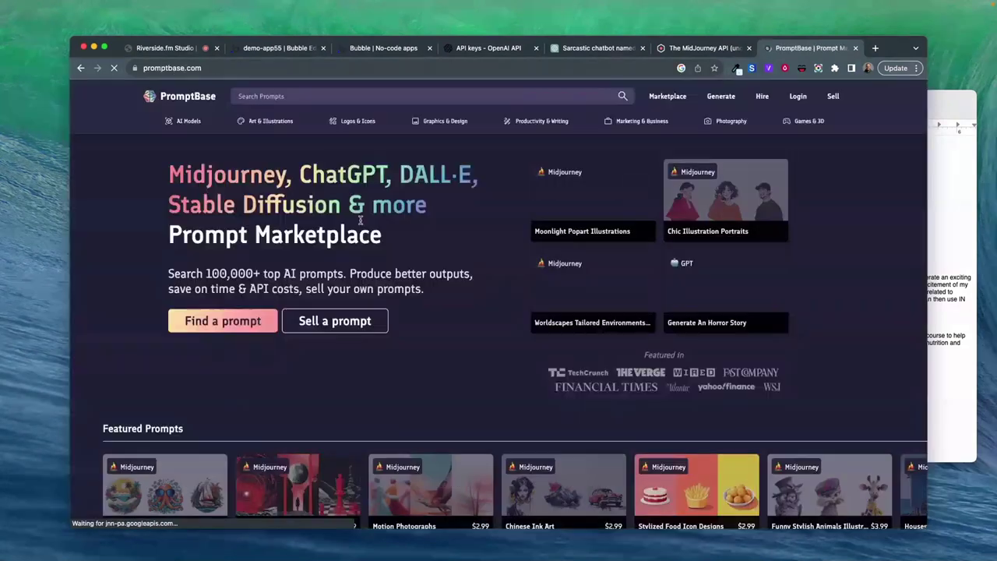
- Bring the notes window forward, move it slightly lower, and return to the PromptBase page
left_click(948, 105)
left_click_drag(947, 104, 958, 150)
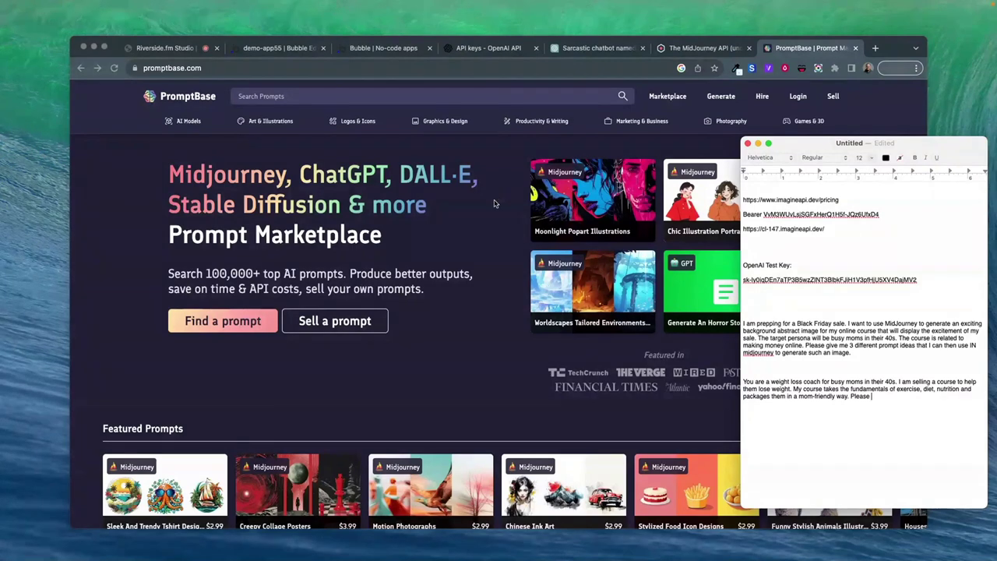
left_click(454, 206)
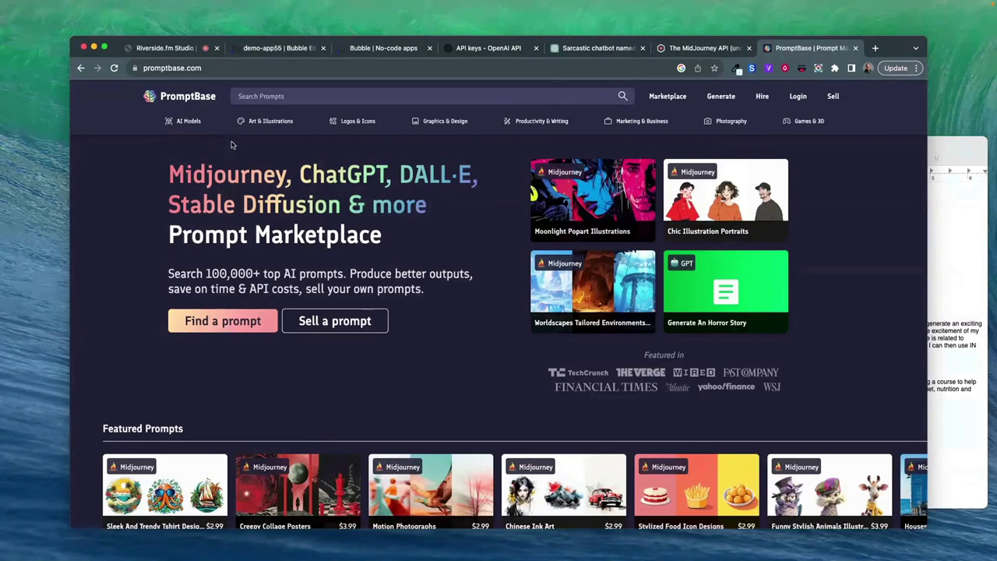
- Open PromptBase's Midjourney prompts page and browse the featured and most popular prompts
left_click(182, 173)
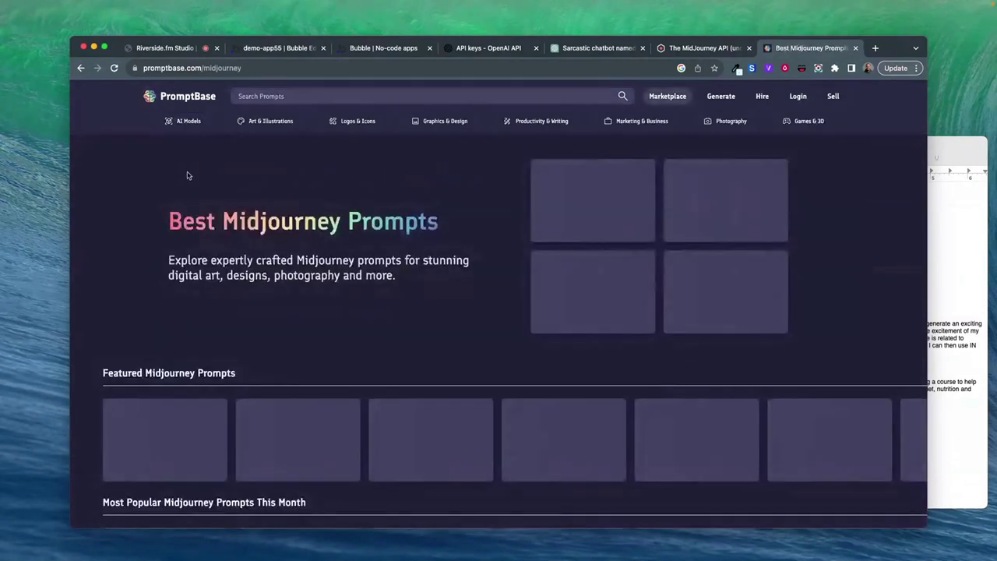
scroll(387, 245, "down", 2)
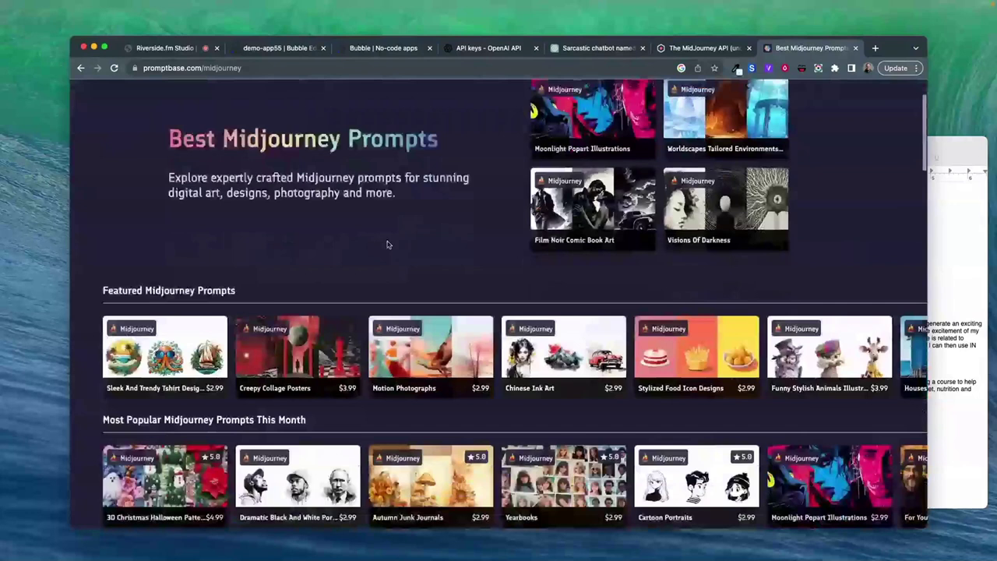
scroll(387, 245, "down", 2)
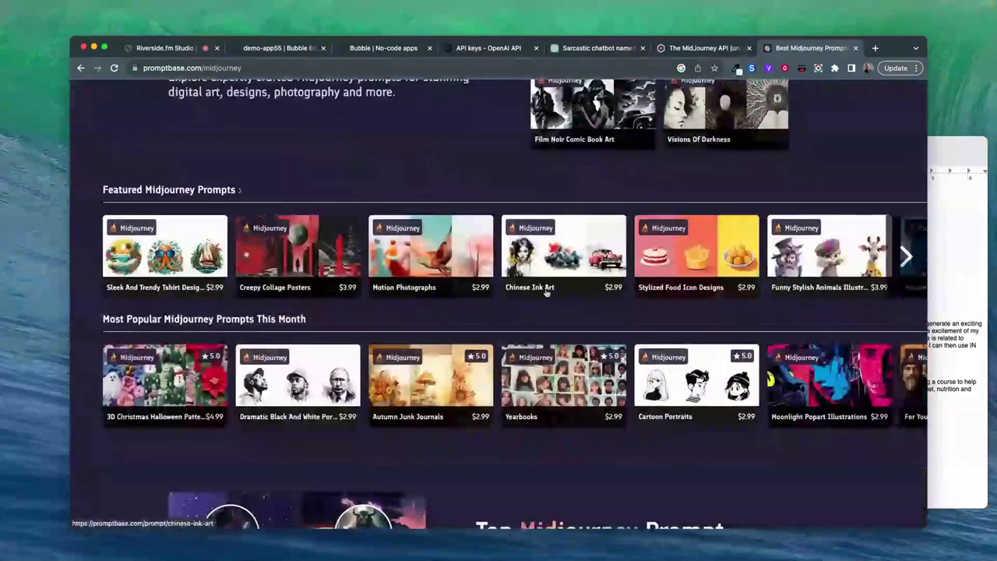
scroll(299, 319, "down", 2)
scroll(479, 421, "up", 2)
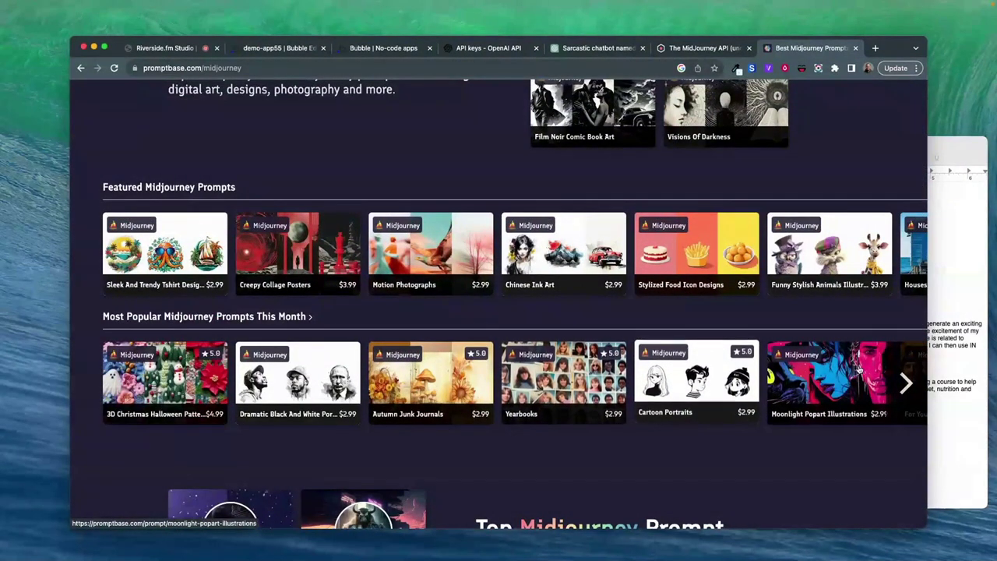
left_click(906, 382)
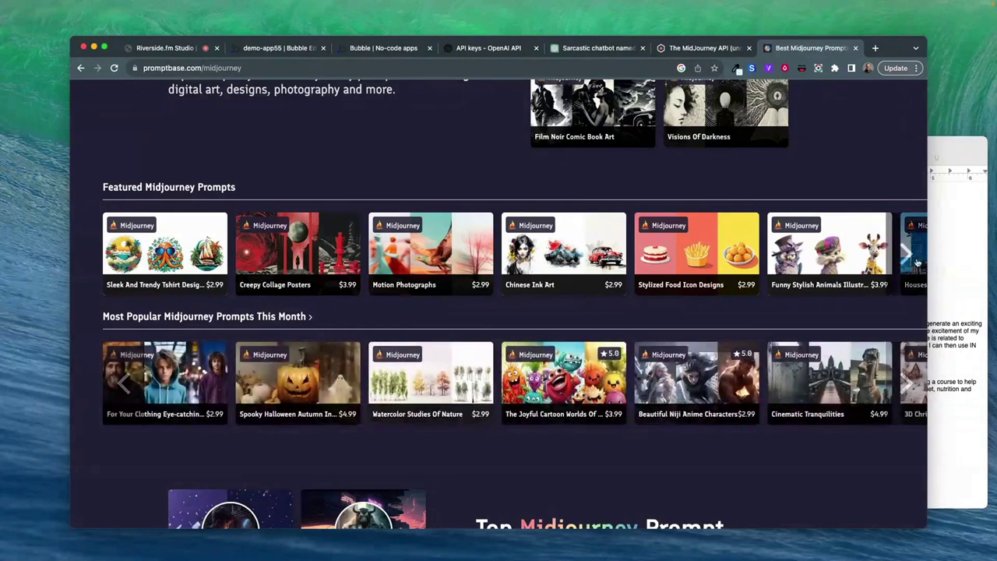
- Check the unfinished weight loss prompt in the notes and return to the Bubble app preview
left_click(954, 237)
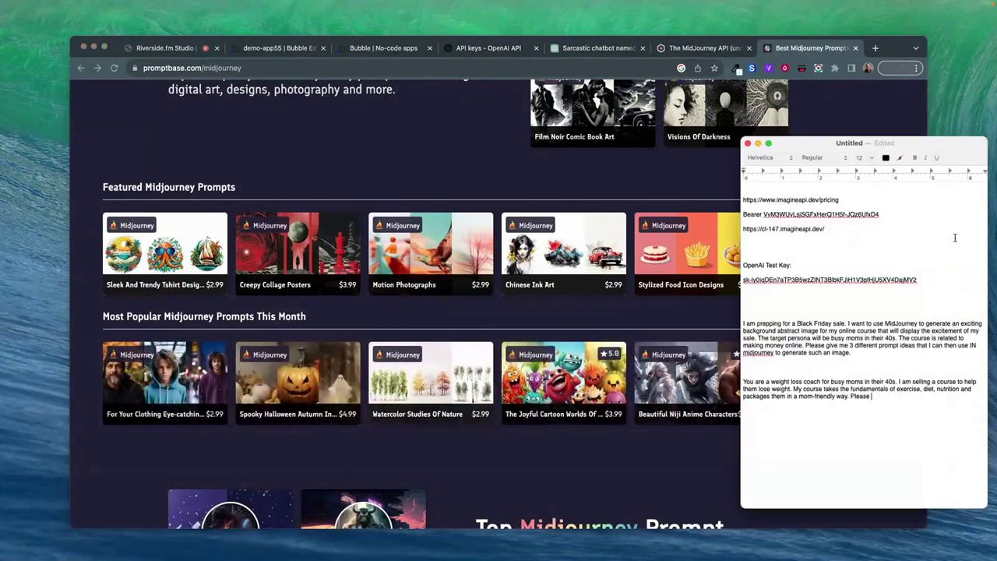
left_click(387, 49)
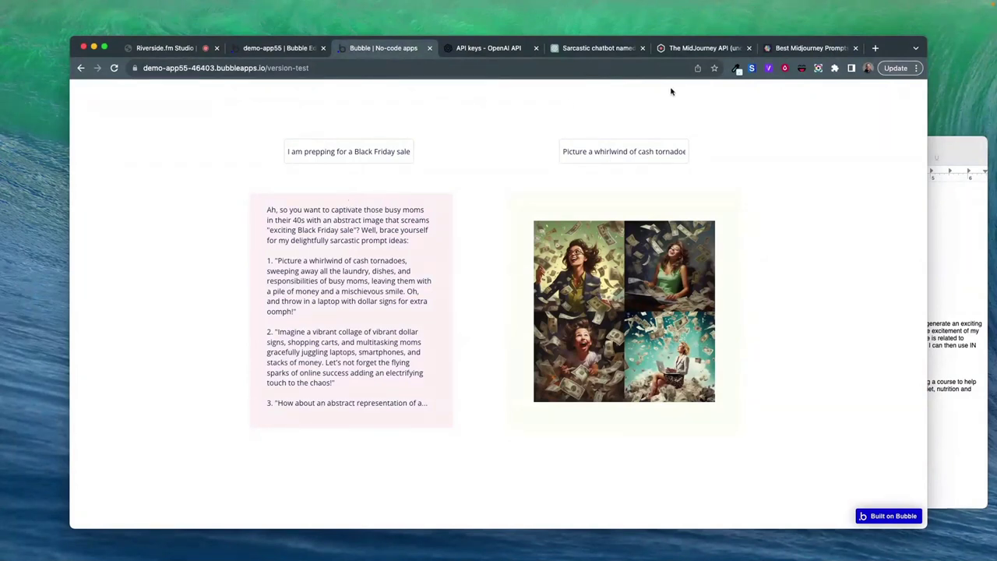
- Revisit PromptBase's Midjourney prompts, the generated images in the app preview, and the prompts in the notes
left_click(794, 49)
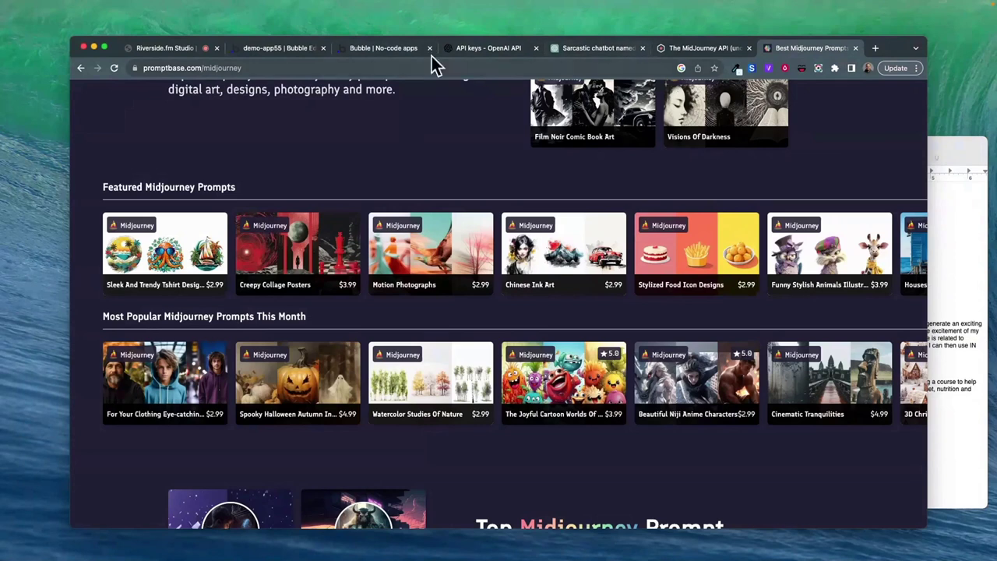
left_click(396, 50)
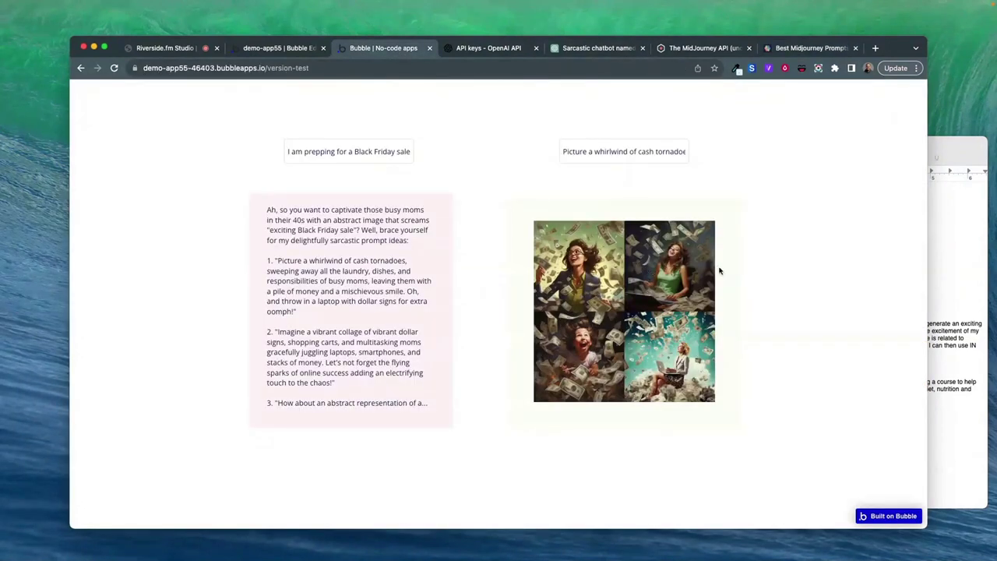
left_click(954, 205)
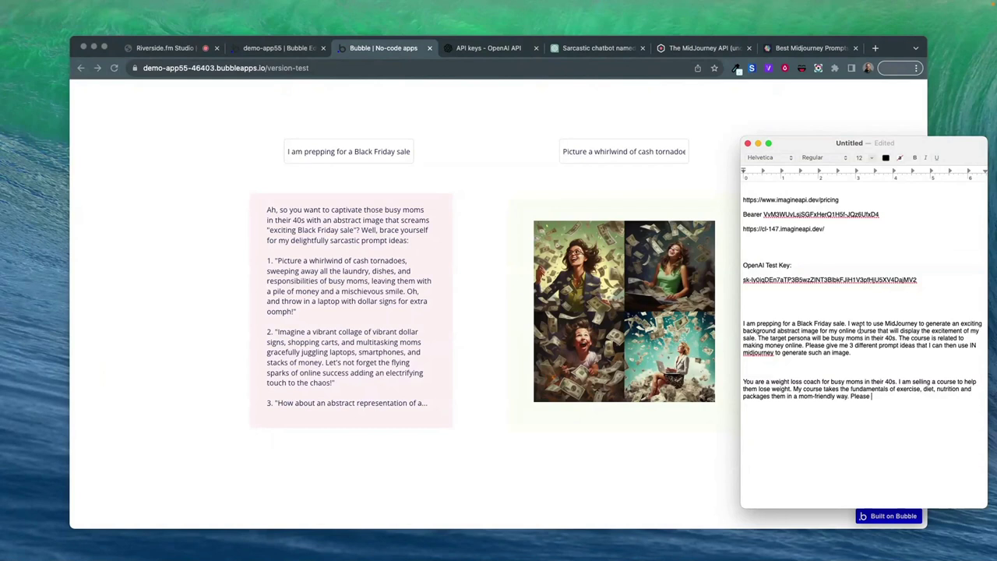
left_click(615, 318)
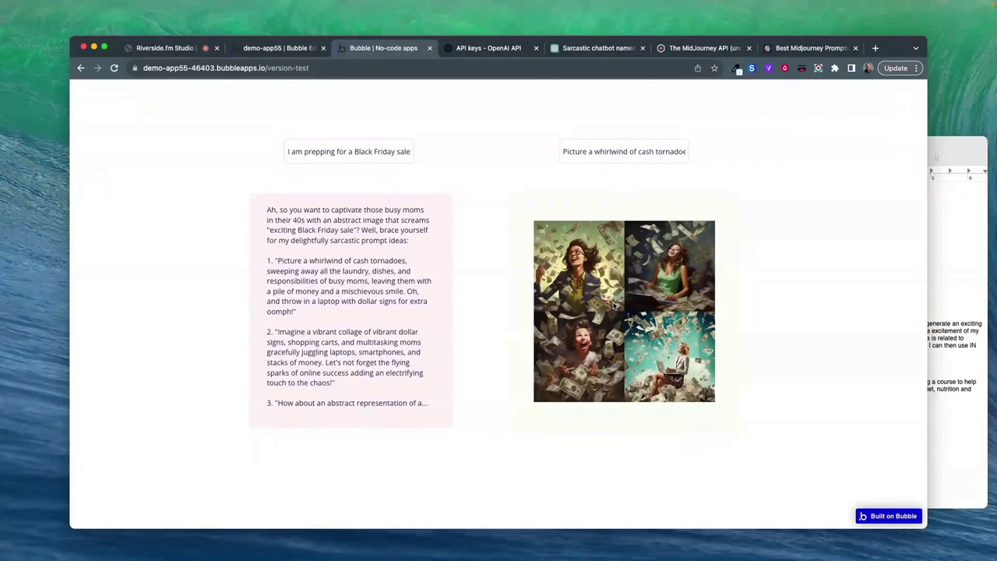
- Return to the Bubble editor's index page, review its inputs and the text and image groups, and recheck the notes
left_click(286, 49)
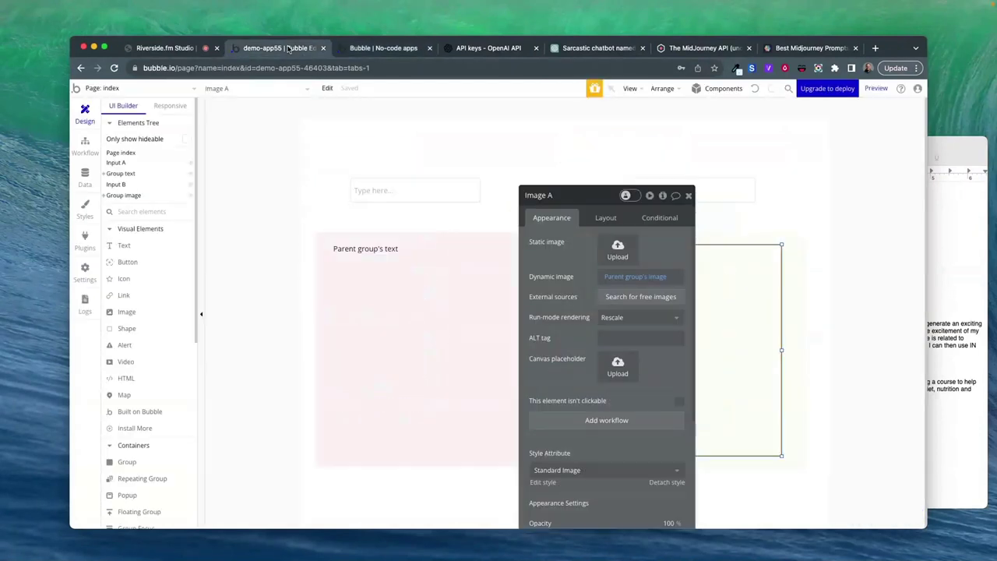
left_click(668, 181)
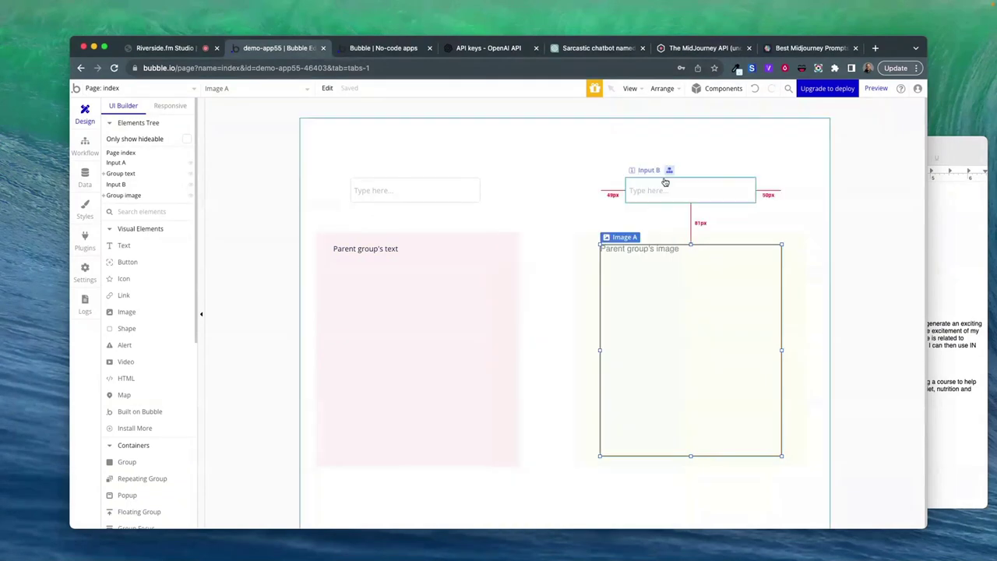
left_click(437, 286)
left_click(526, 270)
left_click(515, 263)
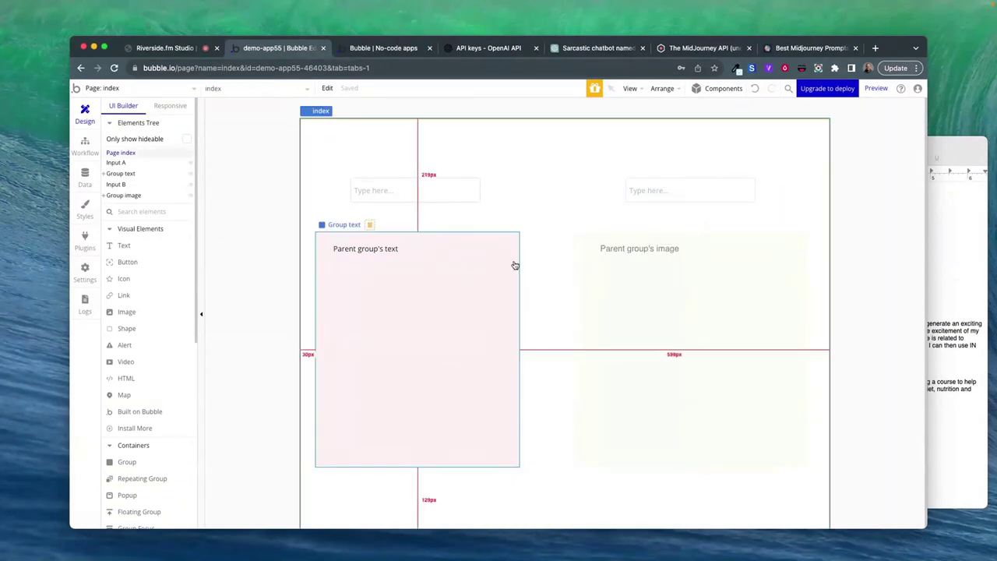
left_click(564, 266)
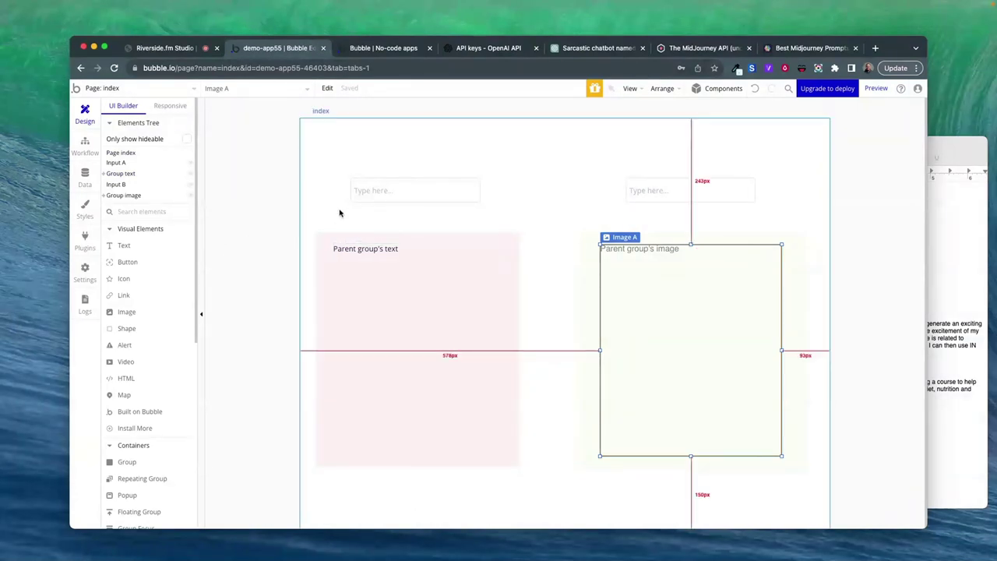
left_click(313, 165)
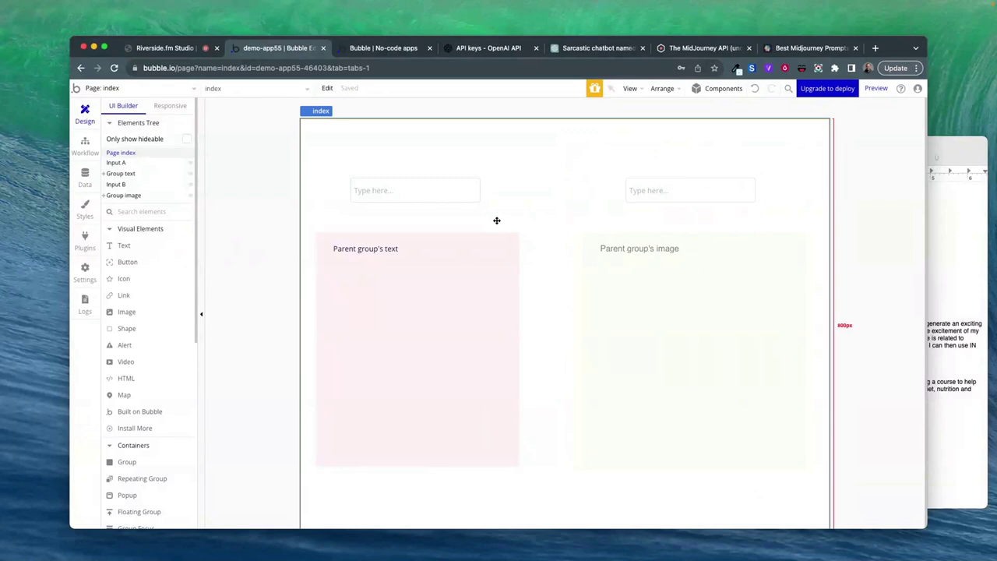
left_click(939, 240)
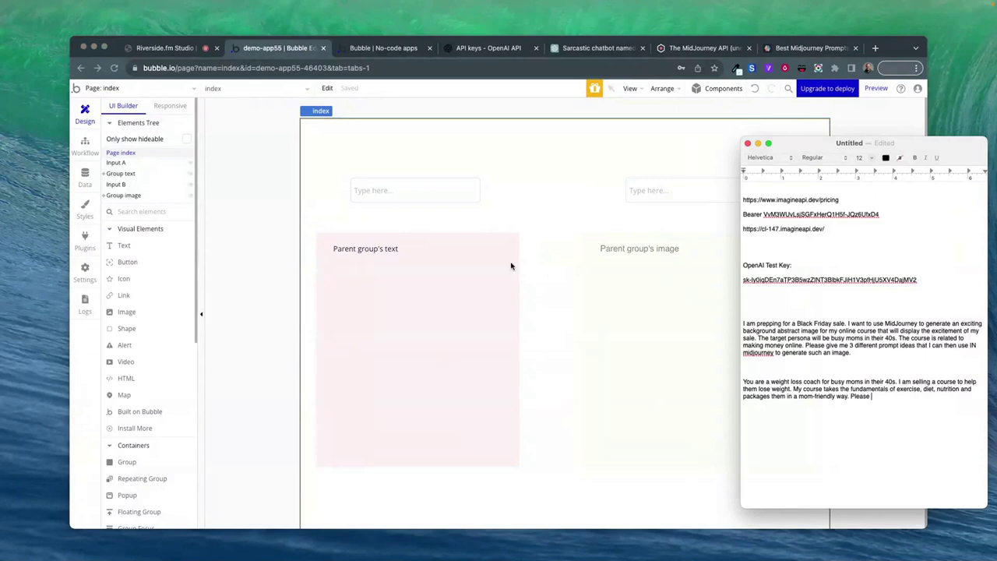
left_click(531, 248)
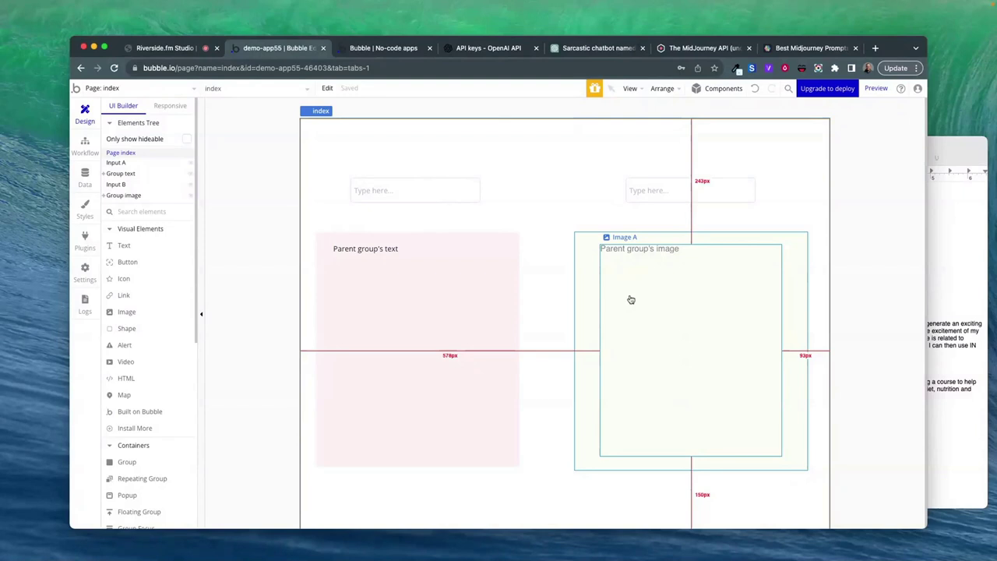
- Inspect Input B's workflow and the get-image1 actions, then compare them with the generated images in the app preview
scroll(631, 299, "down", 1)
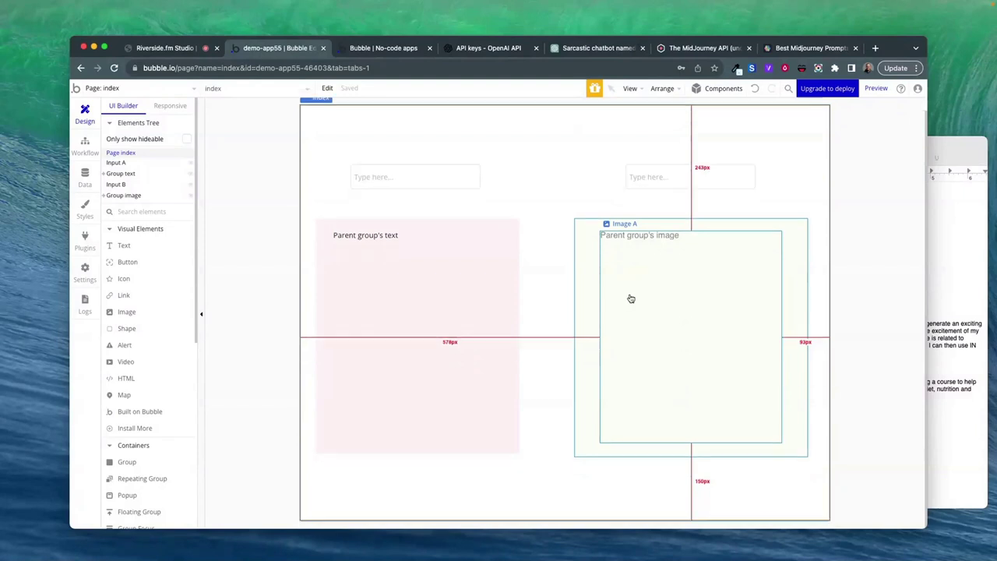
left_click(649, 181)
right_click(649, 181)
left_click(703, 459)
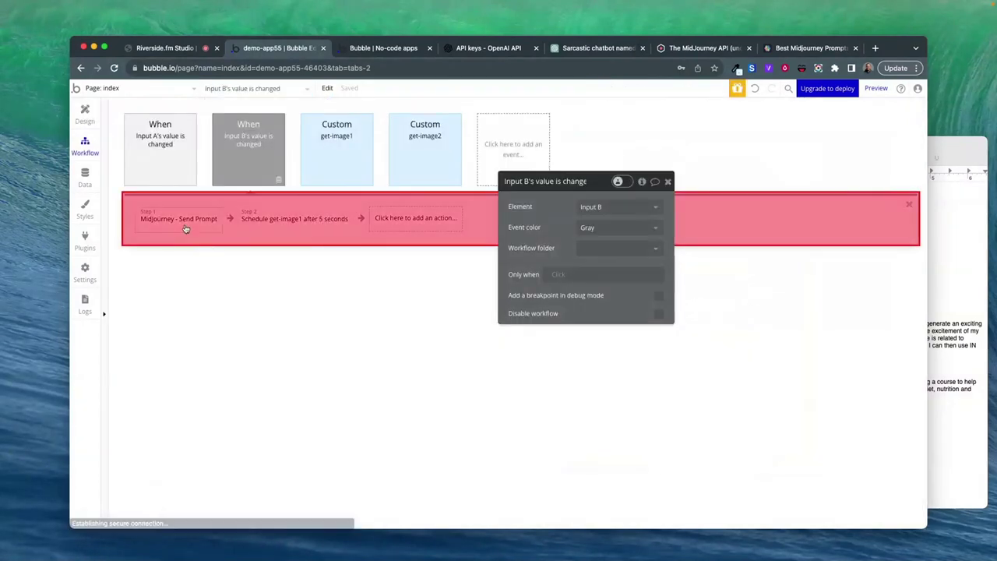
left_click(174, 224)
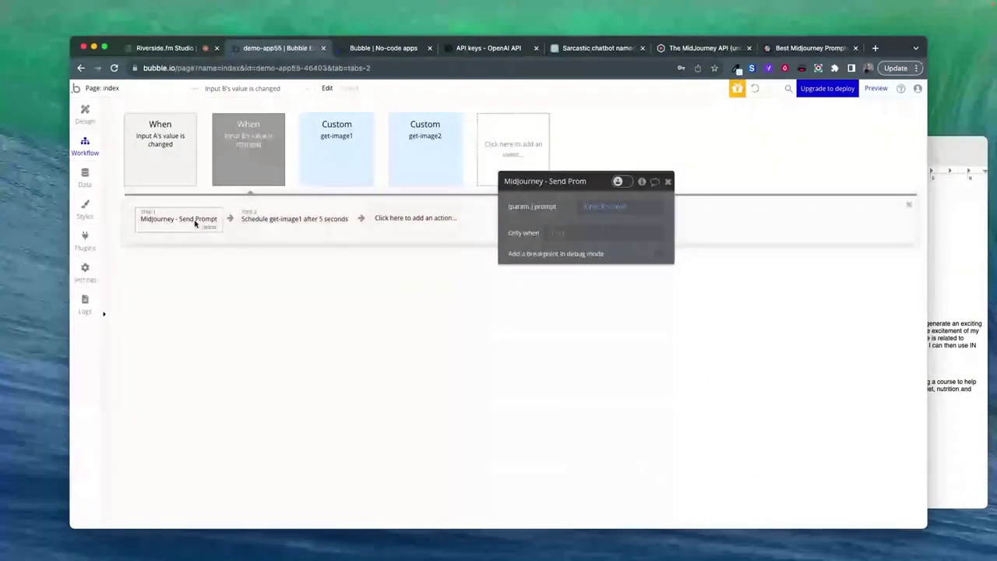
left_click(347, 154)
left_click(274, 219)
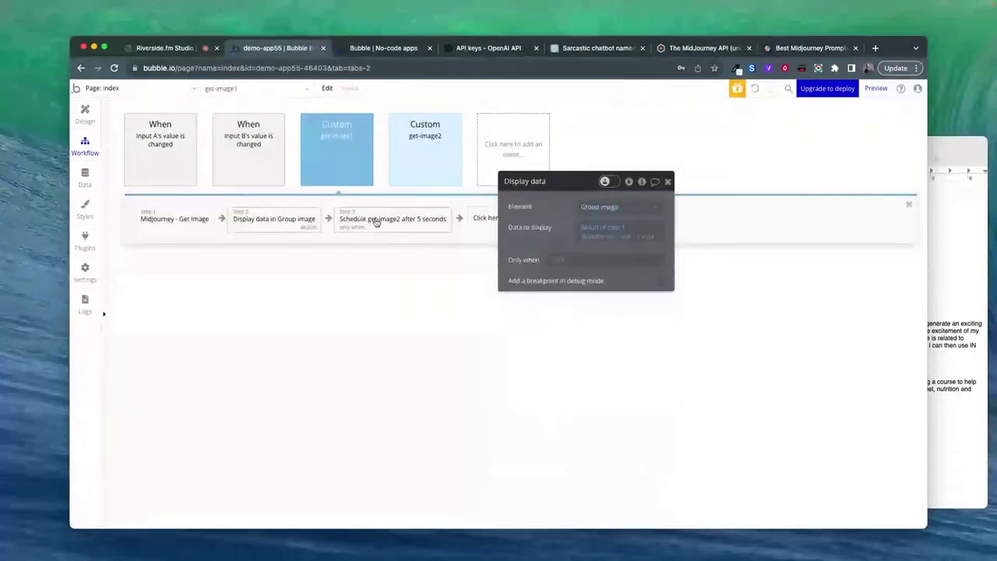
left_click(374, 221)
left_click(272, 221)
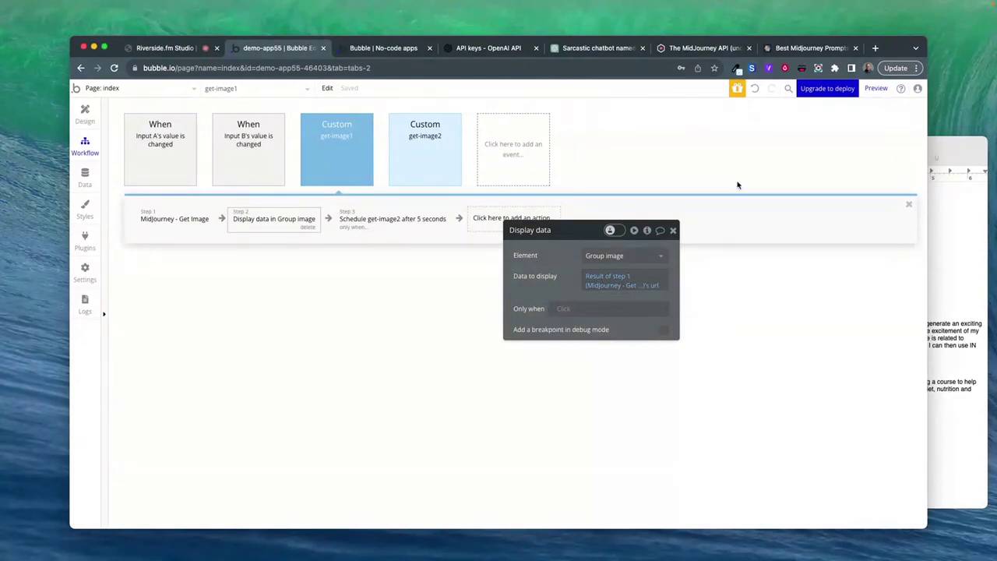
left_click(389, 51)
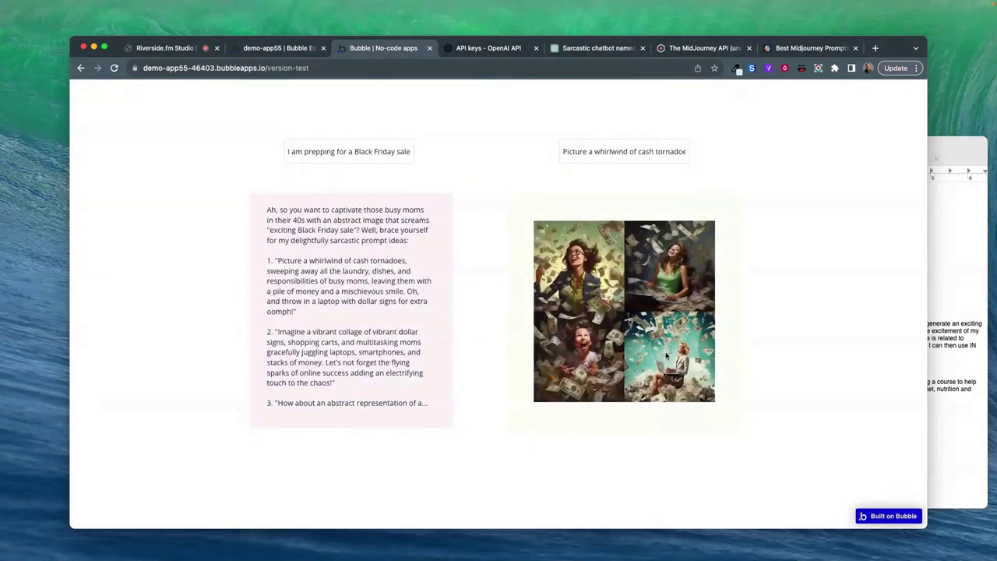
left_click(274, 48)
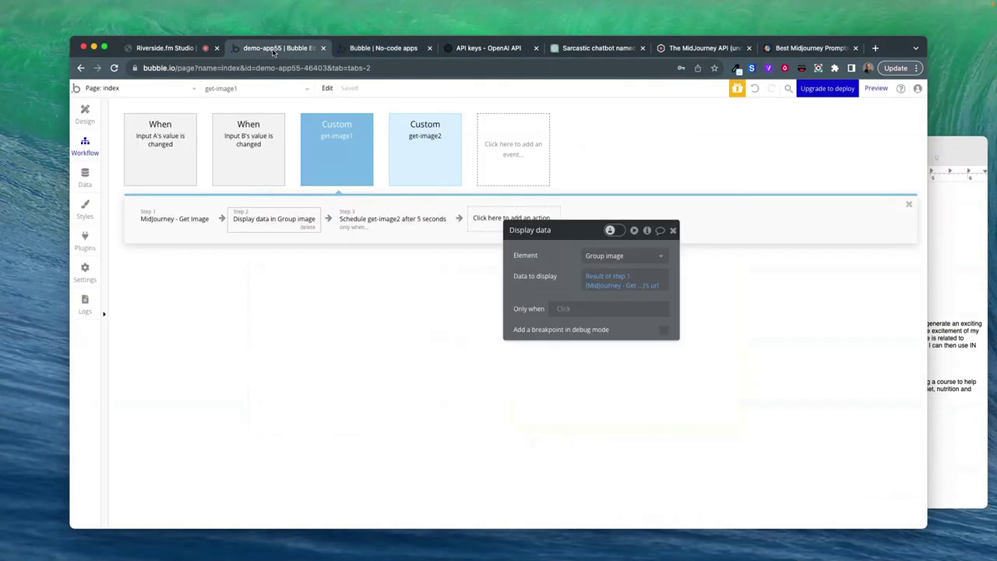
- Return to the page design, duplicate Group image, and place the copy lower on the page
left_click(85, 113)
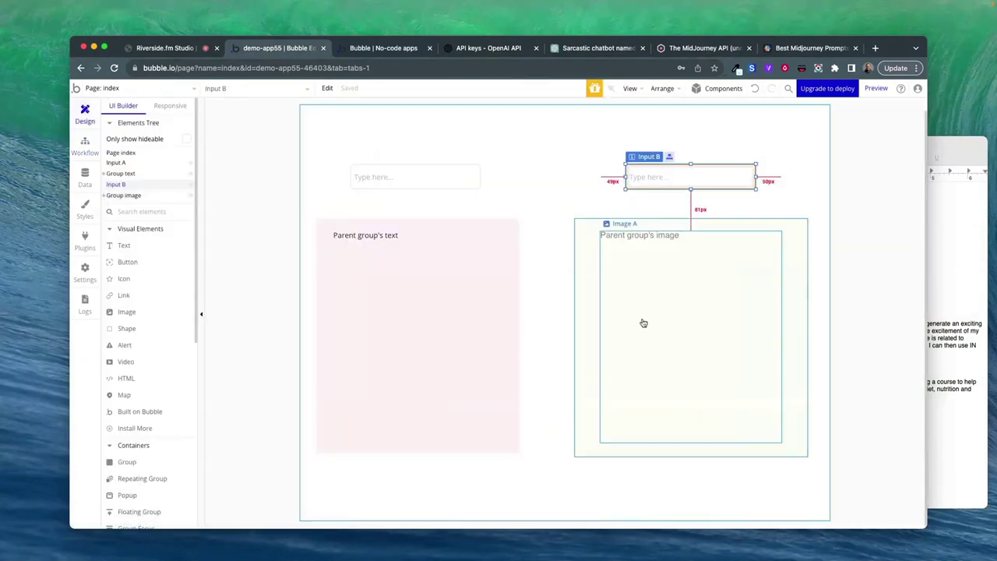
left_click(587, 289)
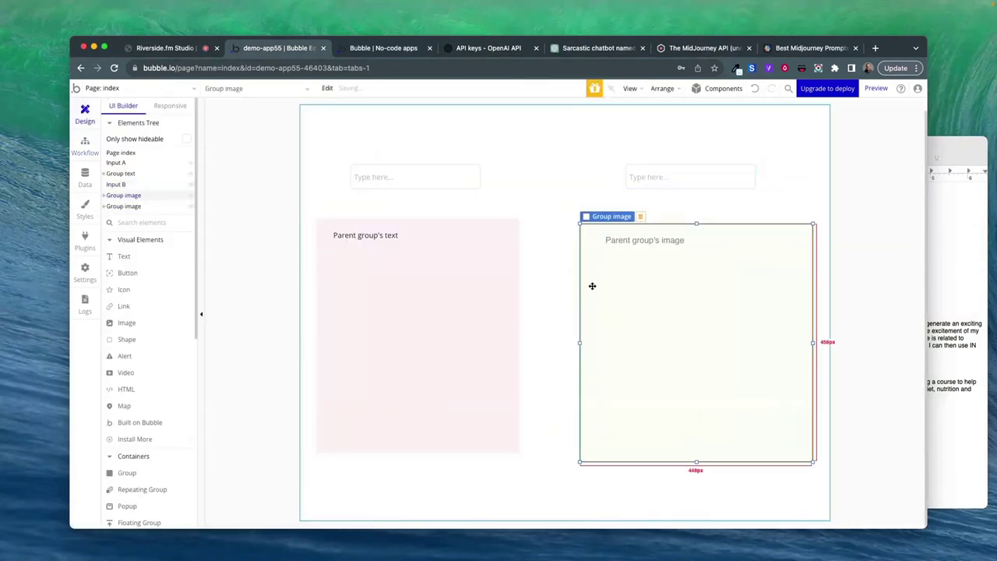
key("ctrl+v")
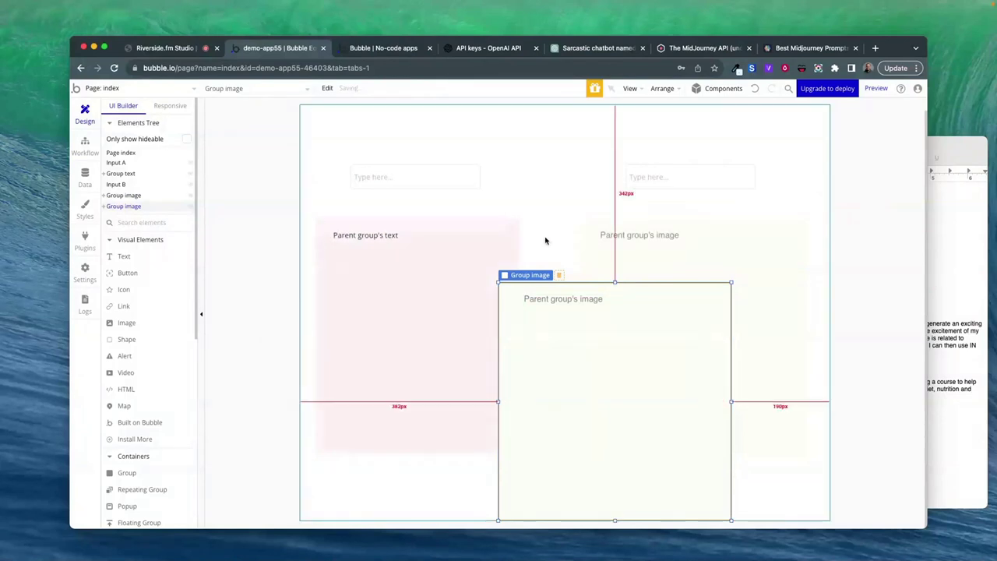
- Set the index page's height to 2000 in its layout settings
double_click(546, 241)
left_click(591, 254)
double_click(618, 312)
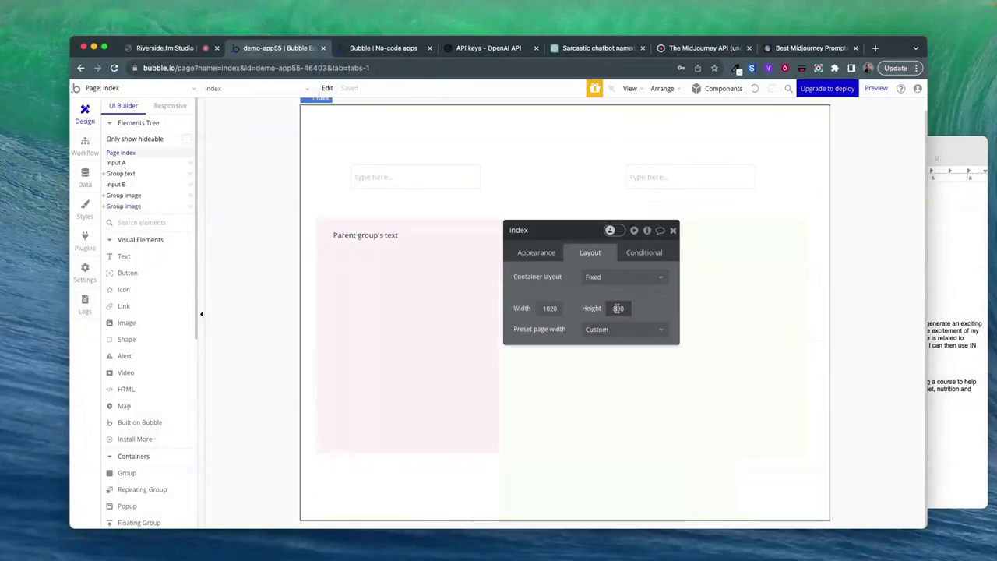
type("2000")
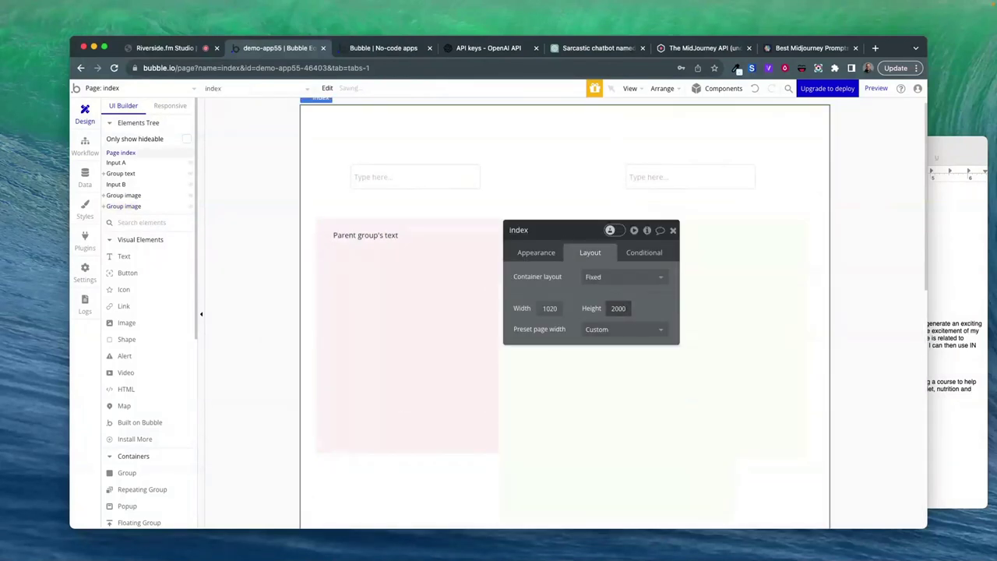
- Move the copied image group into the empty area below the original, at about X 513, Y 762
left_click_drag(561, 229, 205, 161)
left_click(499, 401)
left_click_drag(498, 401, 577, 224)
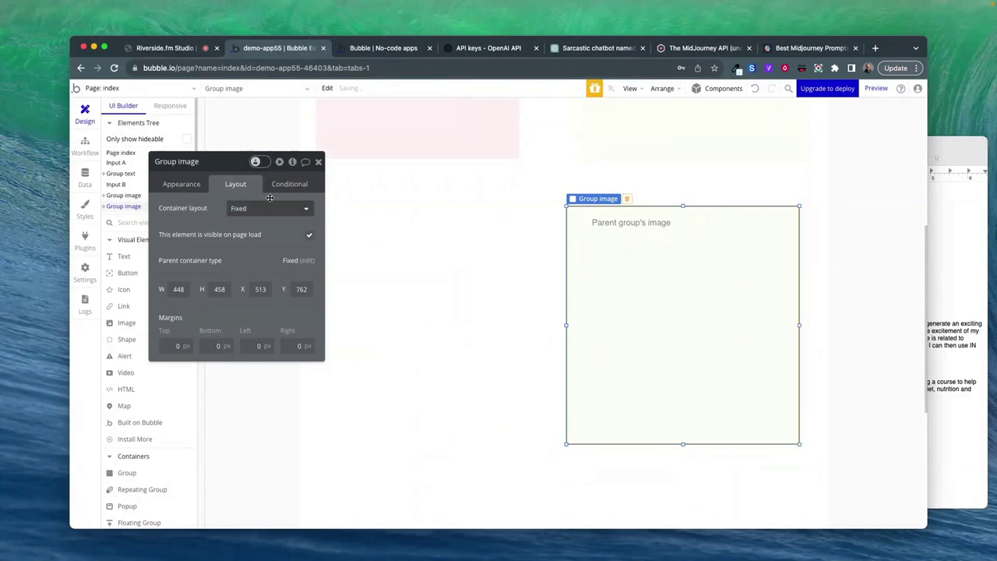
- Rename the copied group "Group Upscaled 1" and change its background color to light blue #F5FAFF
left_click(188, 161)
double_click(188, 161)
type("Upscaled 1")
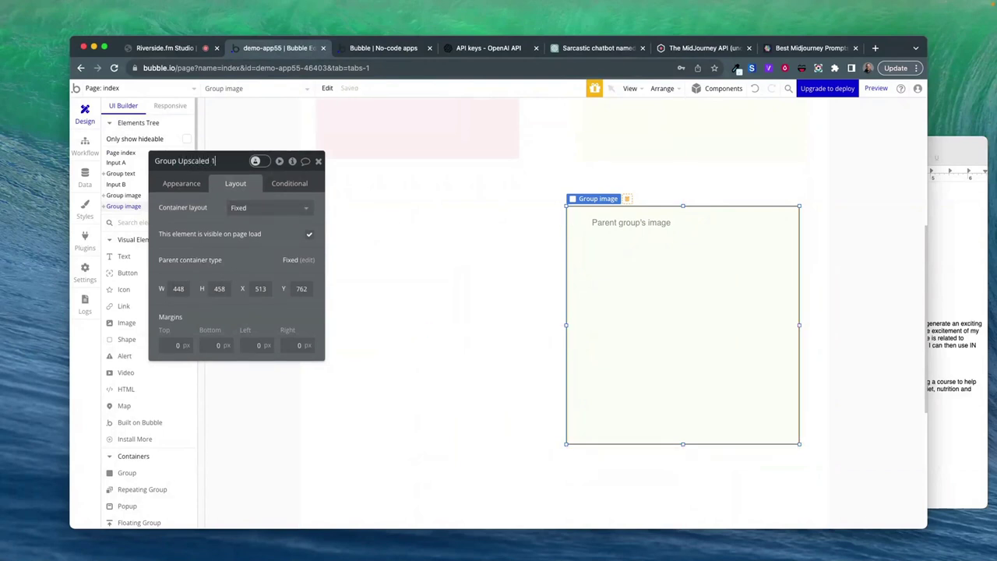
key("Return")
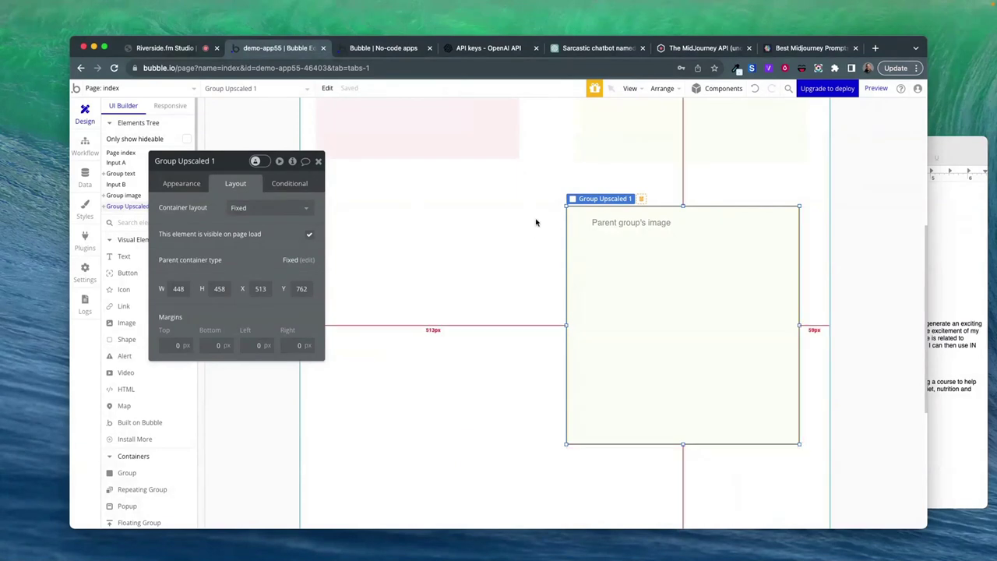
left_click(173, 183)
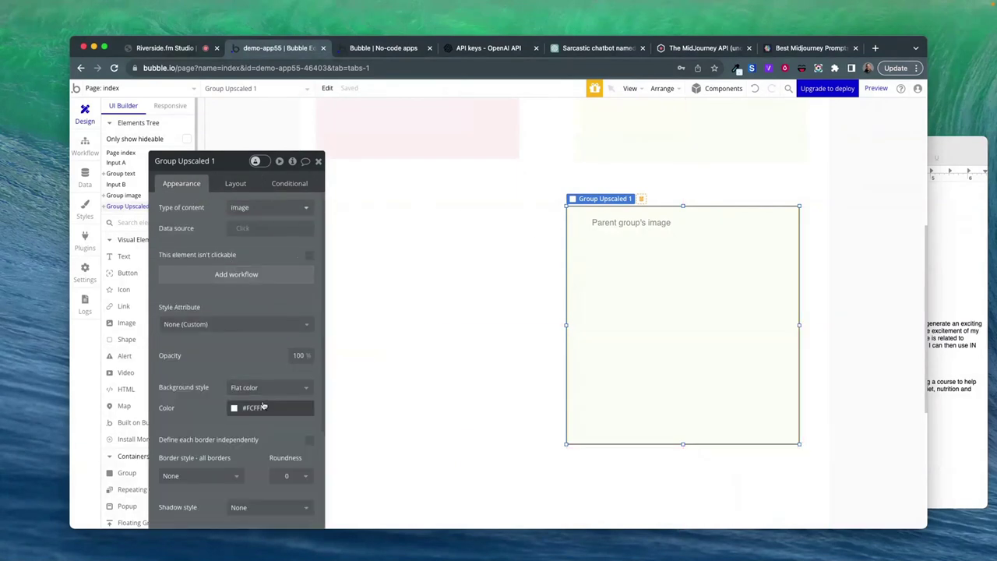
left_click(254, 408)
left_click(286, 469)
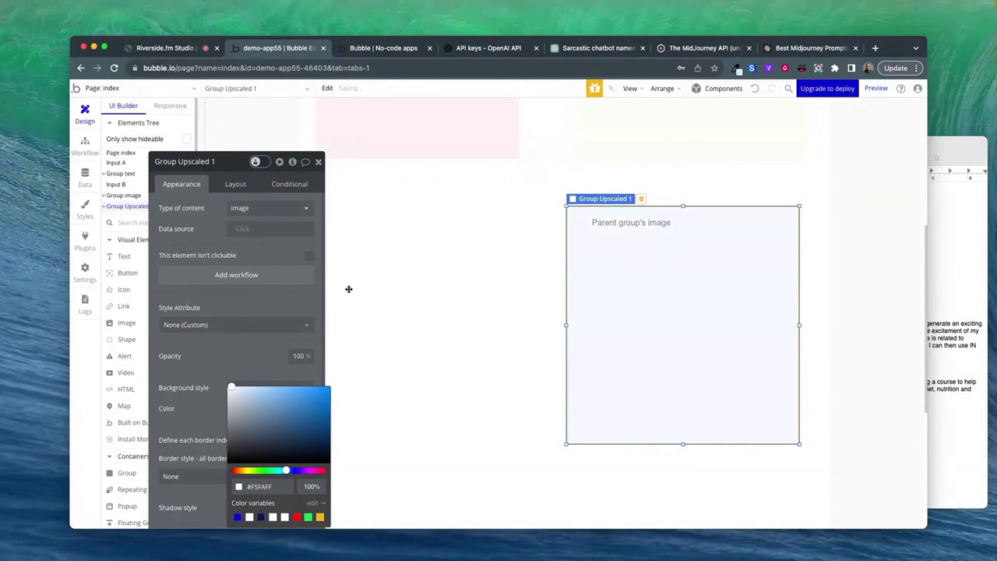
- Duplicate Group Upscaled 1, arrange the two groups side by side, and name the right-hand one "Group Upscaled 2"
left_click(563, 252)
left_click(572, 228)
key("ctrl+c")
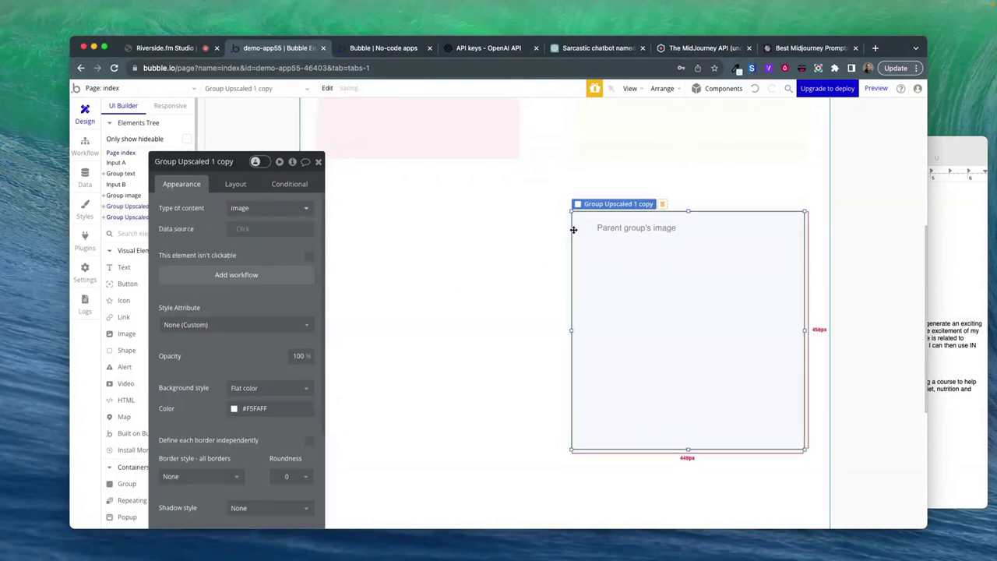
key("ctrl+v")
left_click_drag(674, 321, 595, 207)
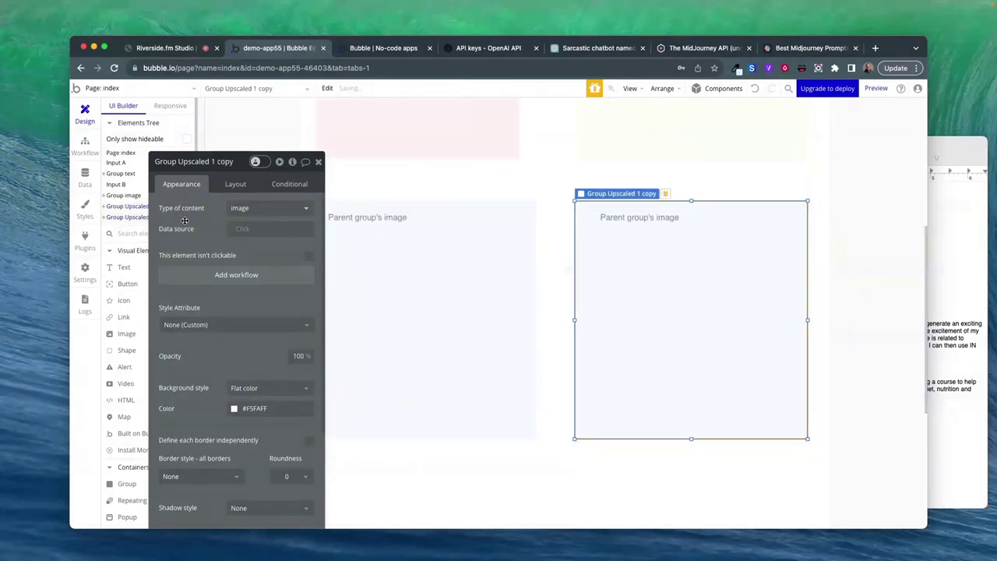
left_click_drag(212, 161, 233, 162)
type("2")
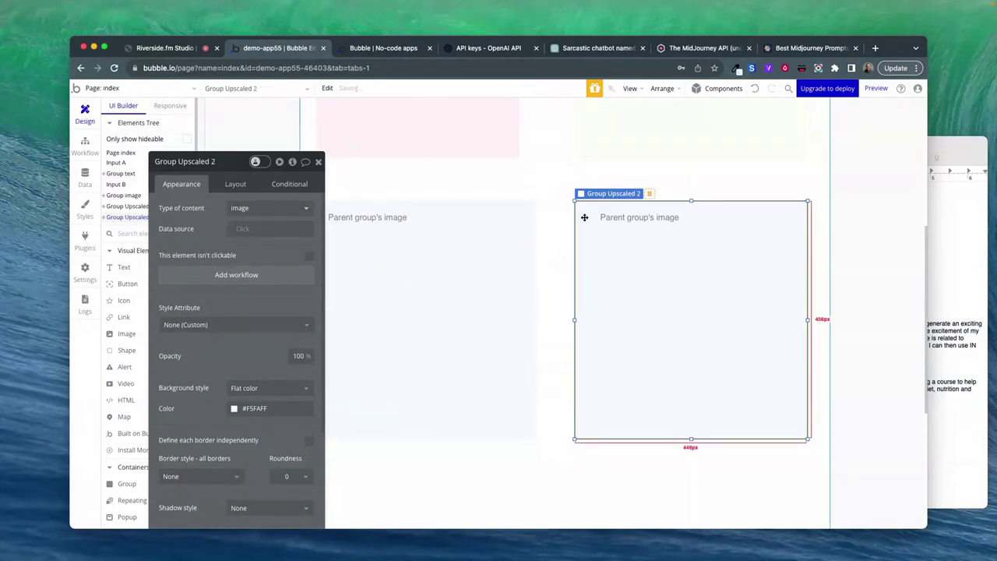
- Duplicate Group Upscaled 2, place the copy below Group Upscaled 1, and name it "Group Upscaled 3"
key("ctrl+c")
key("ctrl+v")
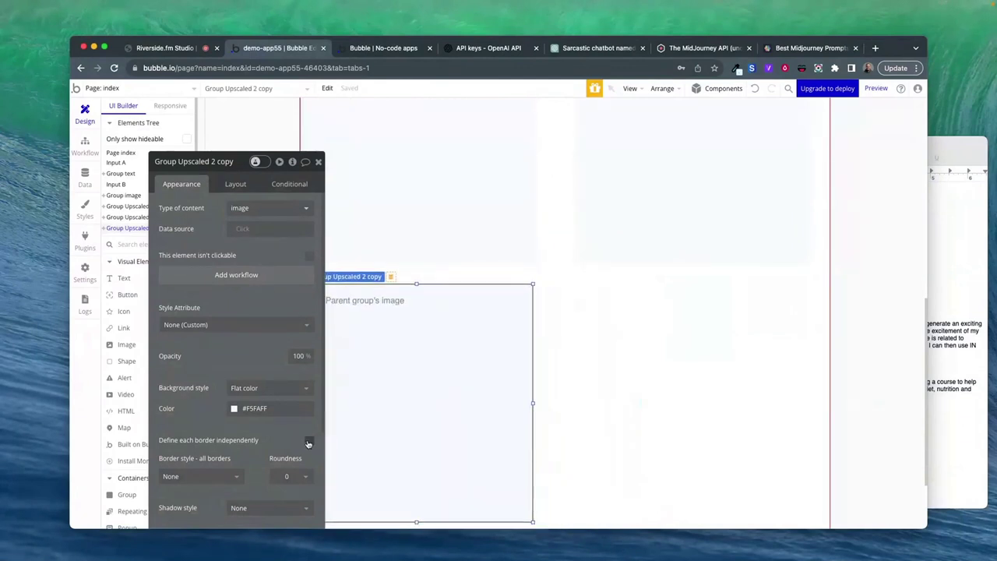
scroll(310, 444, "down", 2)
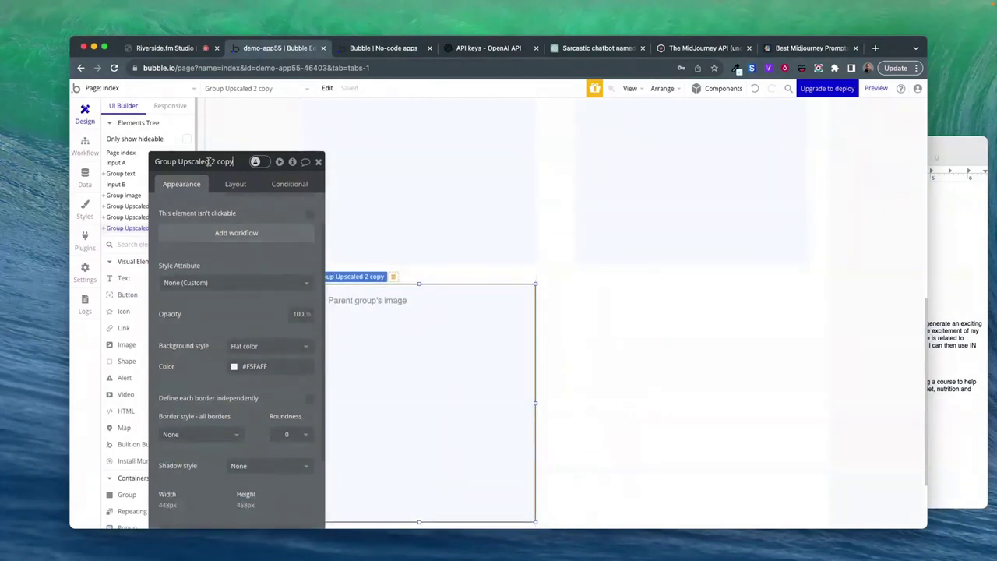
left_click_drag(210, 161, 266, 162)
key("BackSpace")
type("3")
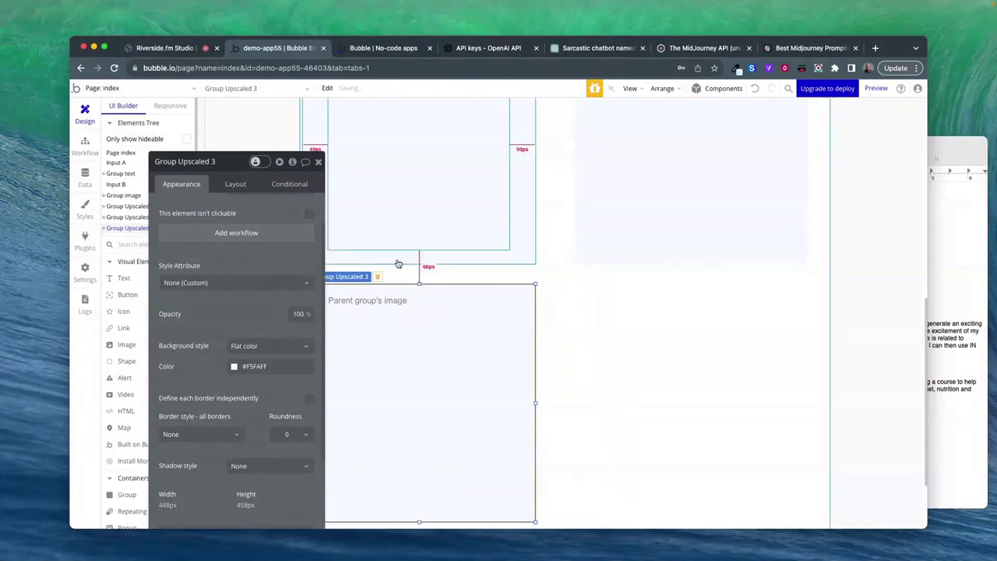
- Duplicate Group Upscaled 3, place the copy beside it below Group Upscaled 2, and name it "Group Upscaled 4"
key("super+c")
key("super+v")
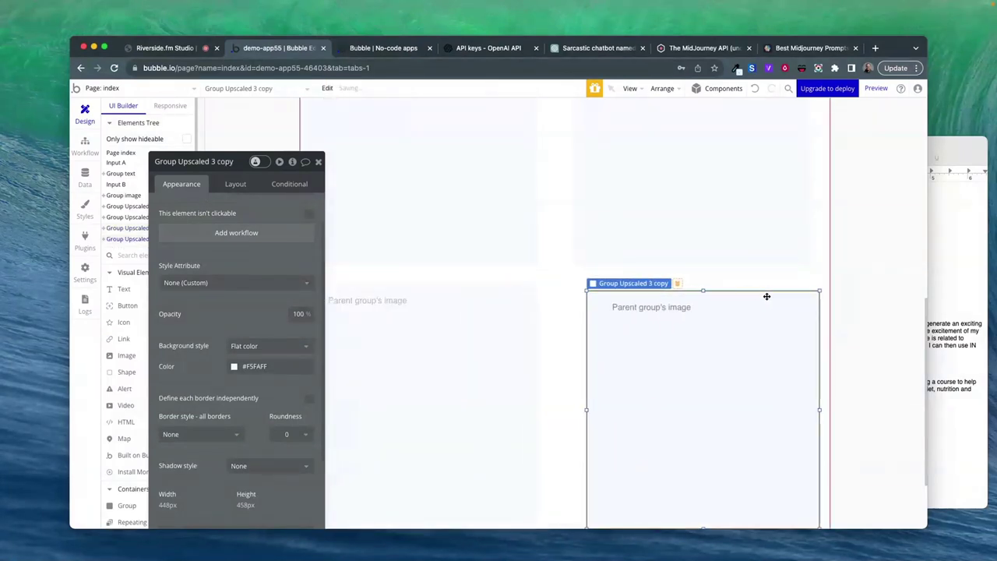
left_click(755, 291)
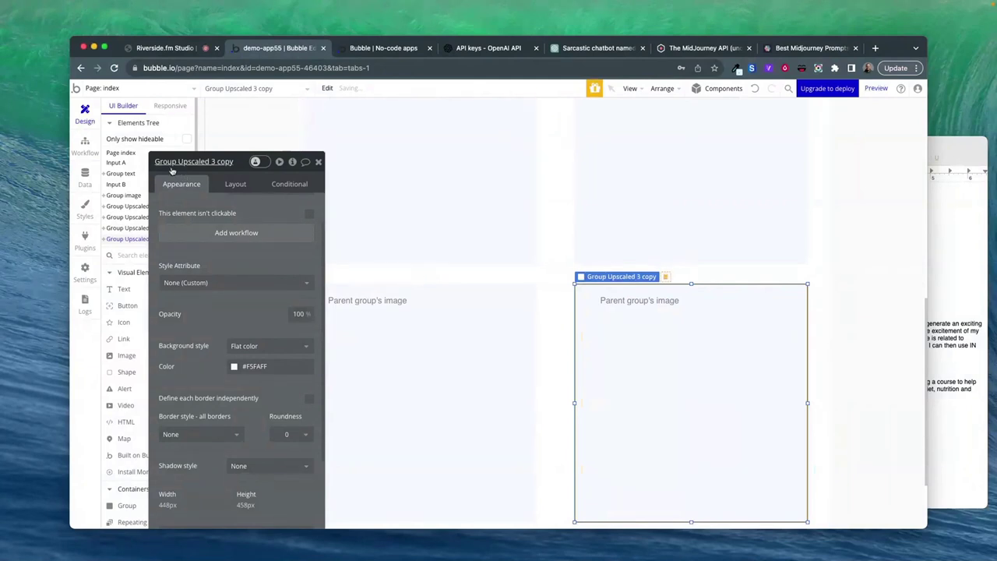
scroll(265, 257, "up", 2)
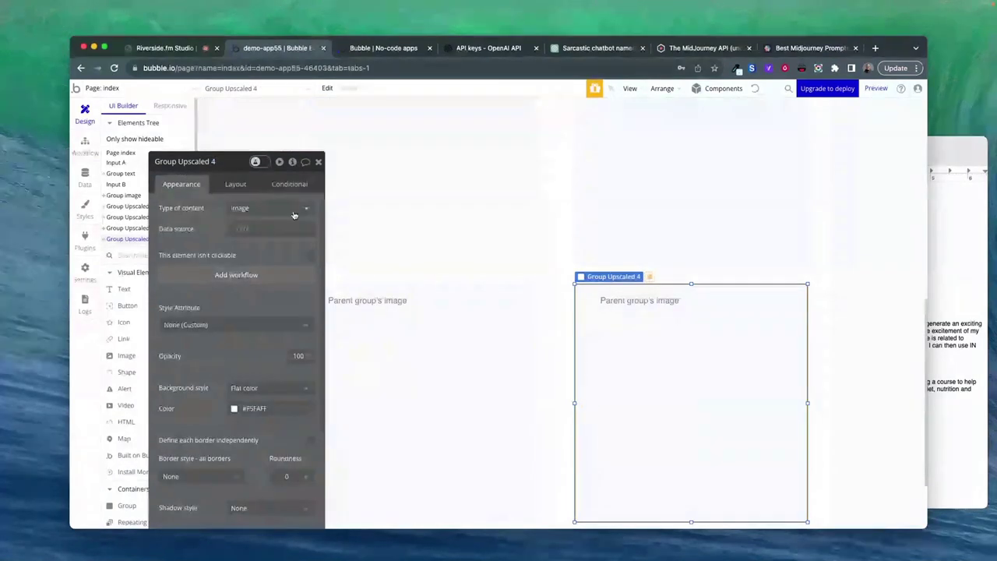
left_click(318, 162)
scroll(456, 347, "up", 2)
scroll(456, 347, "up", 2)
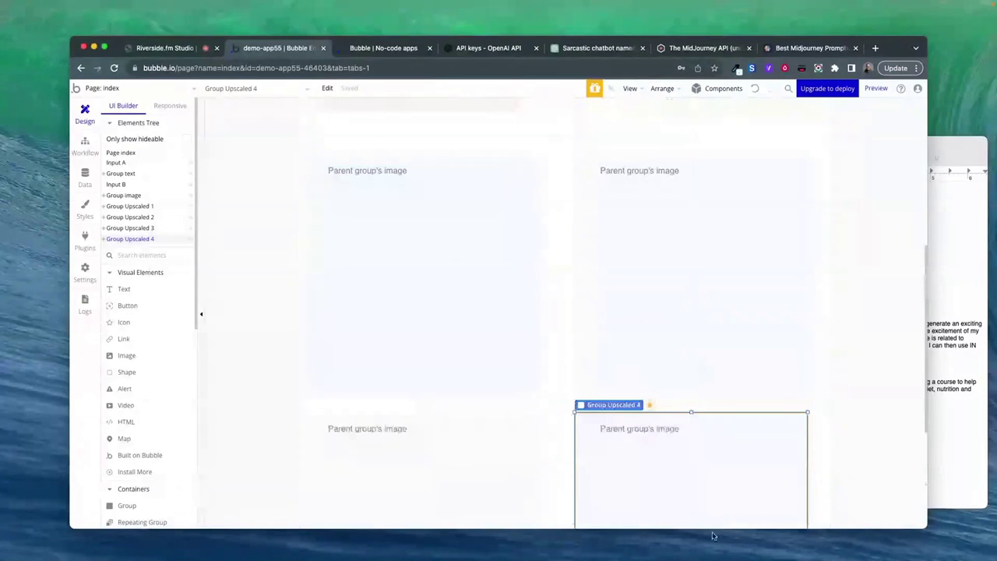
- Create a click workflow for Image B in Group Upscaled 1 with an "Open an external website" action
left_click(405, 264)
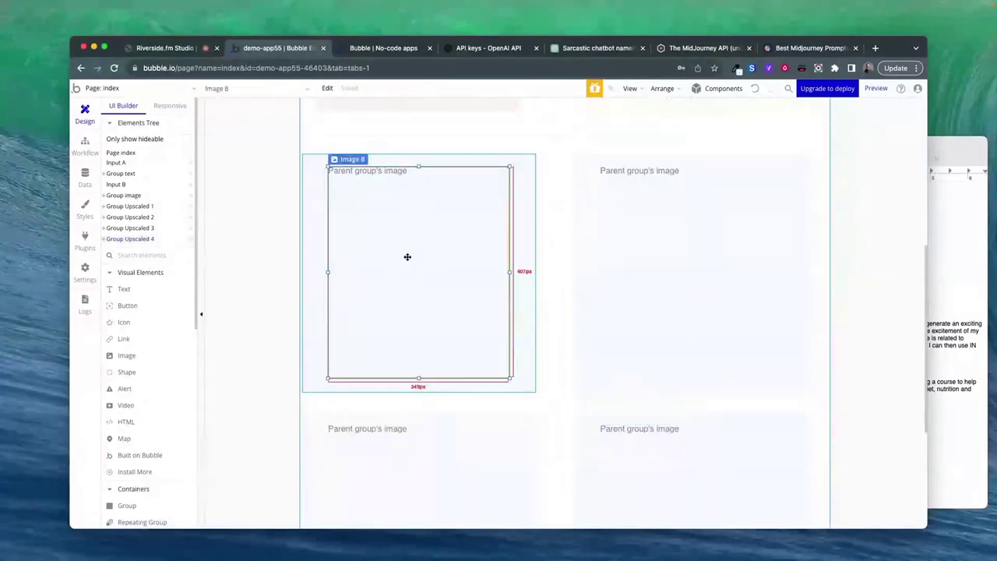
right_click(407, 256)
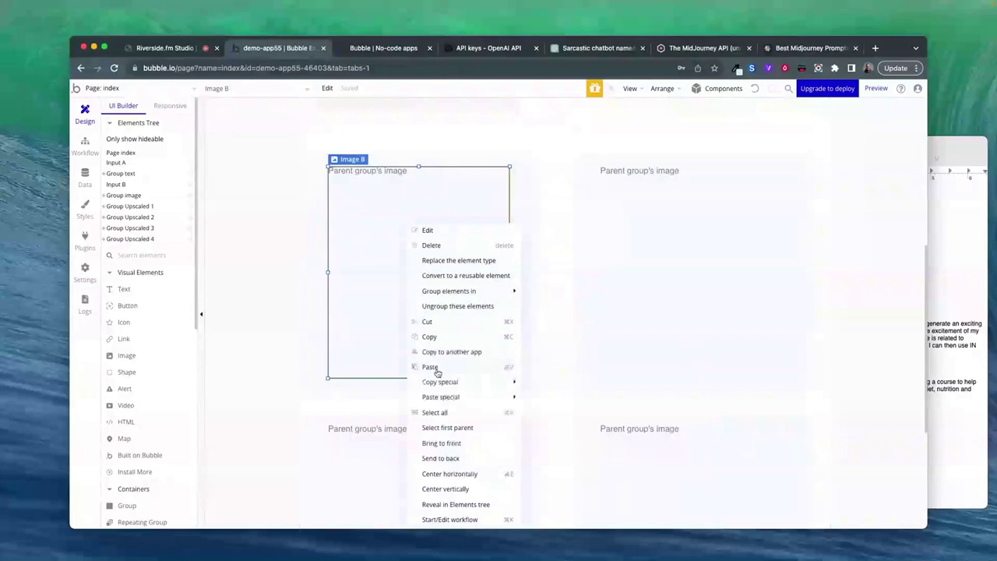
left_click(449, 520)
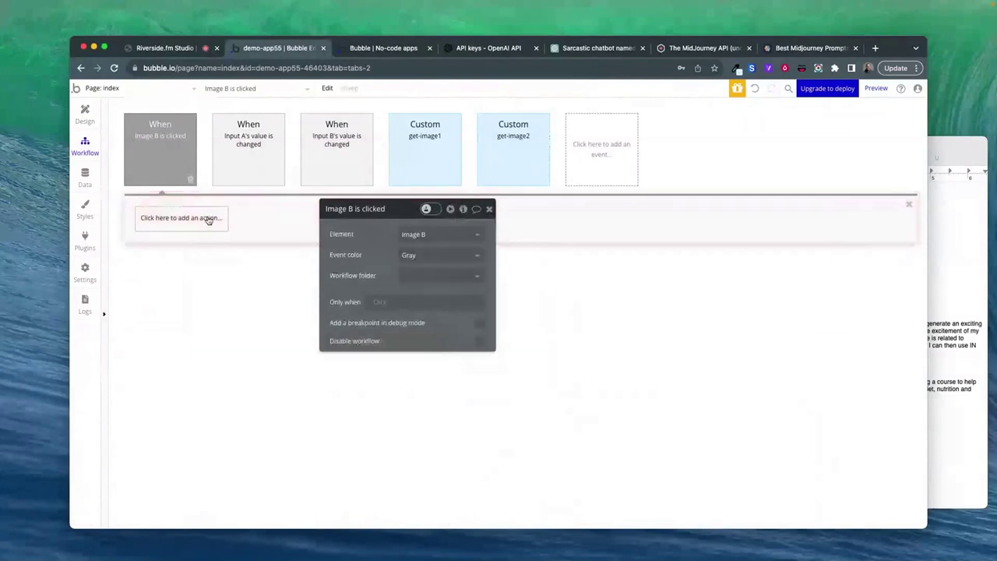
left_click(211, 218)
type("exp")
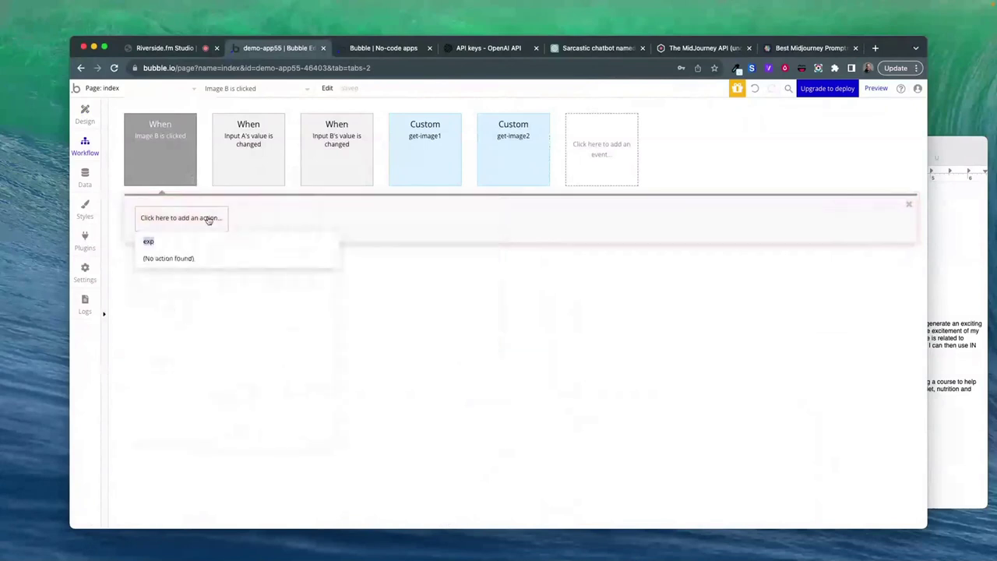
type("ext")
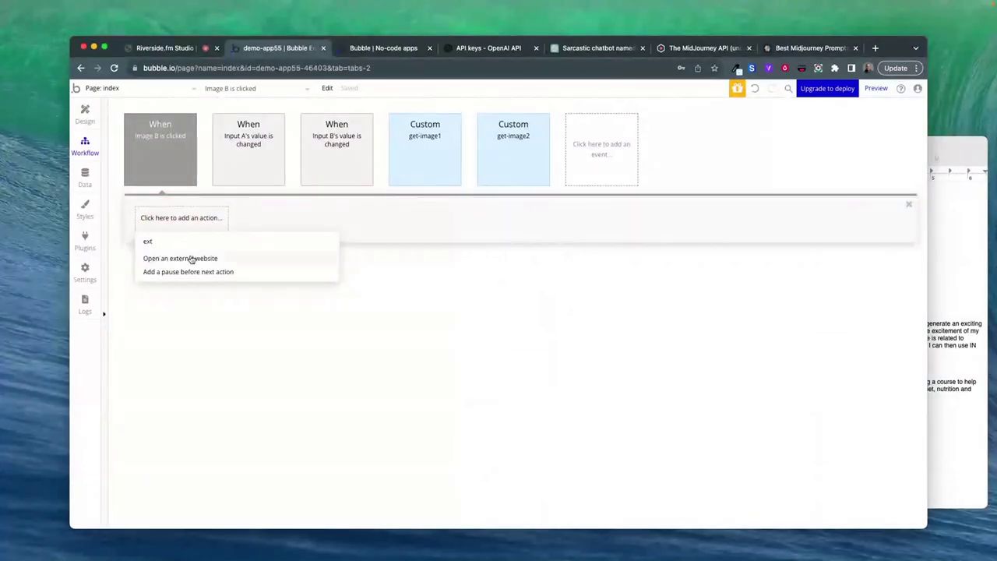
left_click(191, 260)
left_click_drag(406, 228, 436, 230)
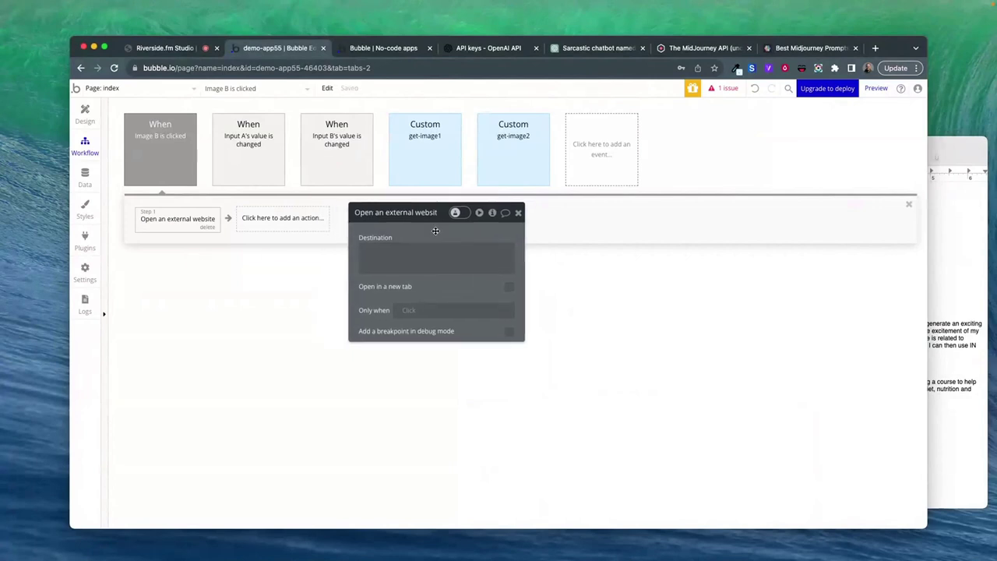
- Try to set the external website action's destination to dynamic data from This Image
left_click(418, 254)
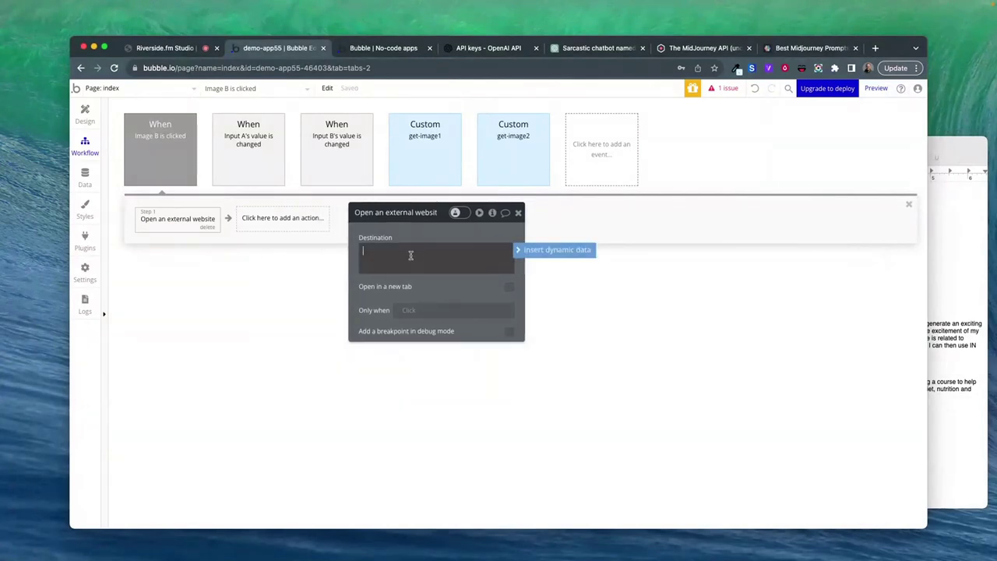
left_click(542, 249)
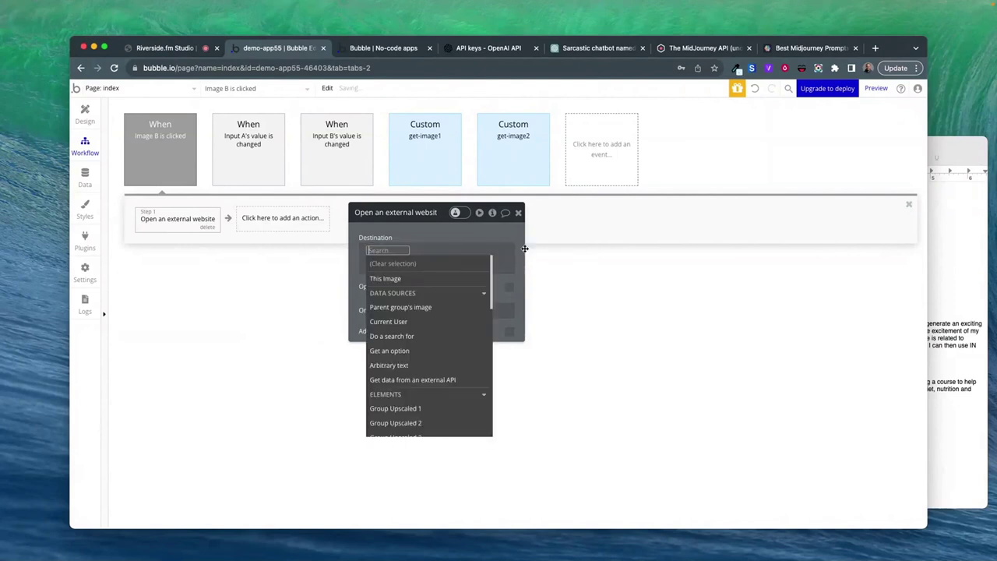
left_click(404, 279)
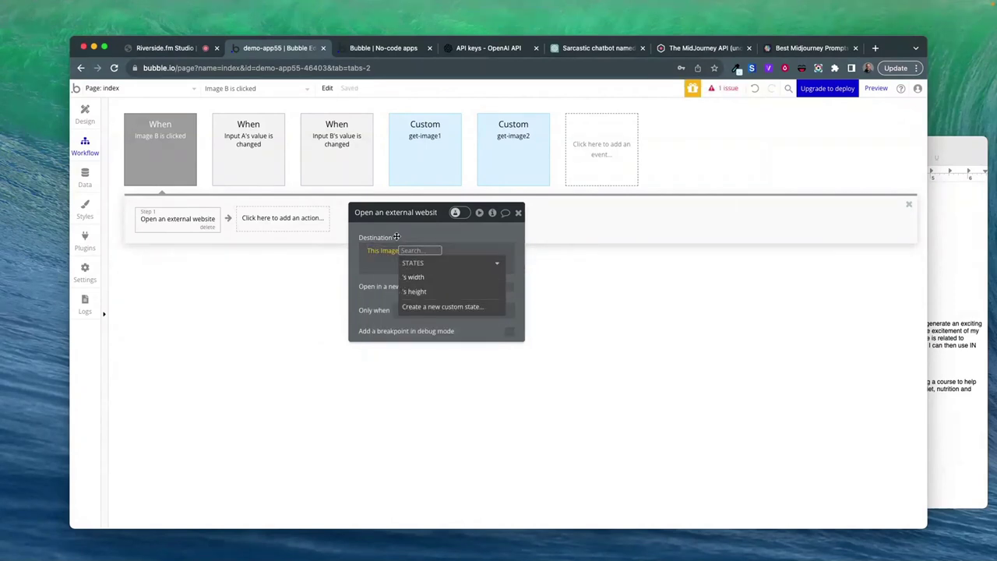
left_click(399, 253)
left_click(401, 254)
left_click(396, 236)
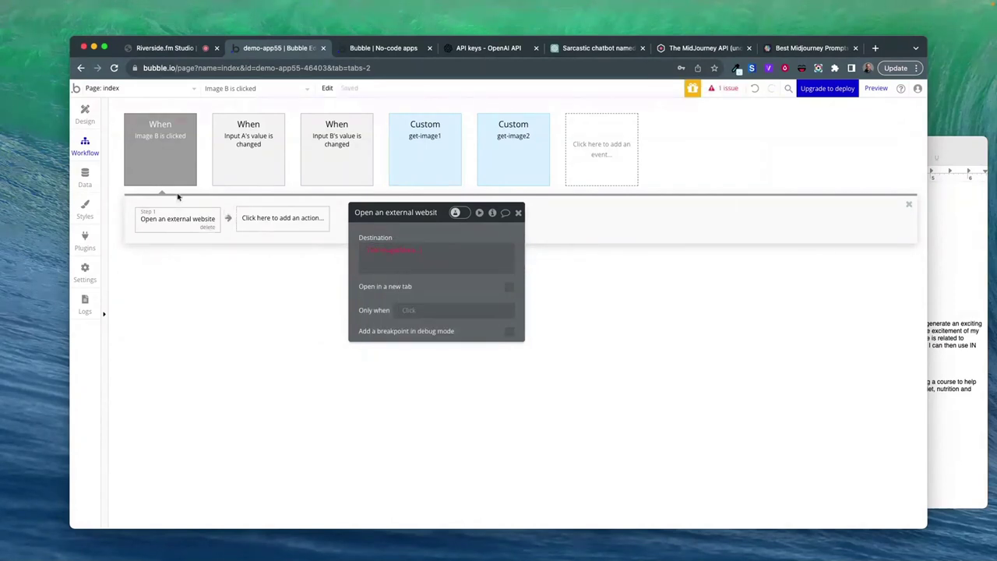
- Change the type of content of Group Upscaled 1 to text
left_click(85, 117)
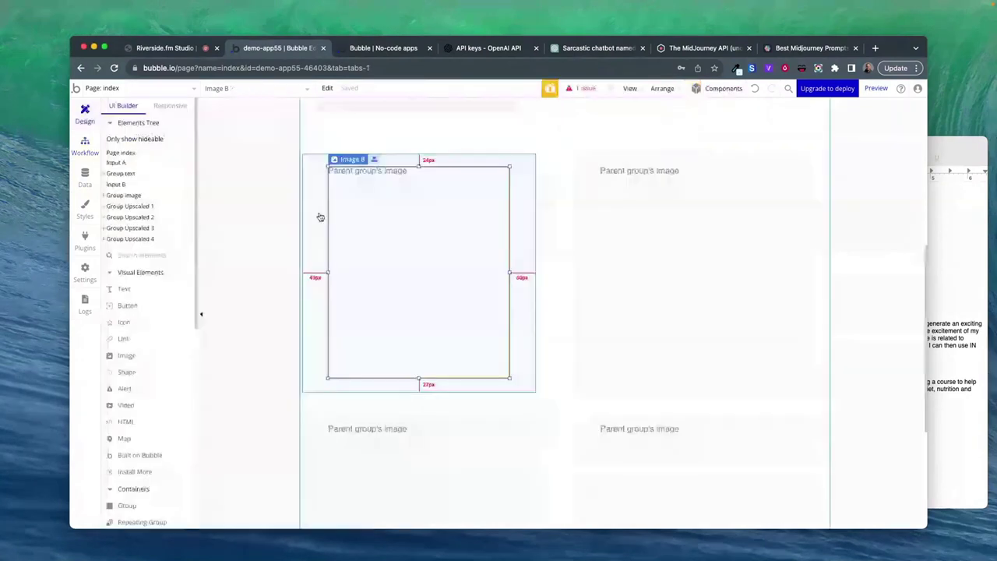
left_click(316, 207)
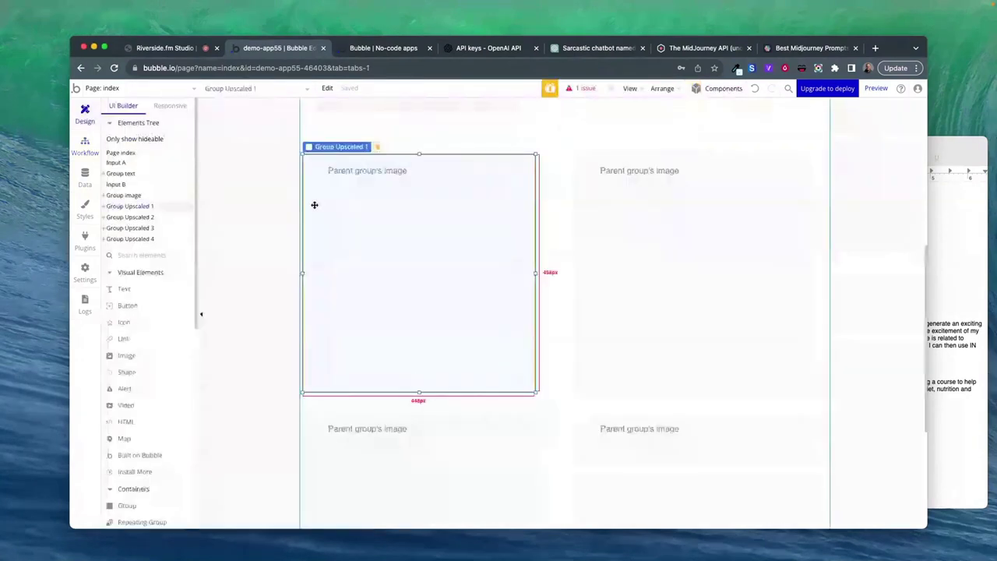
double_click(315, 205)
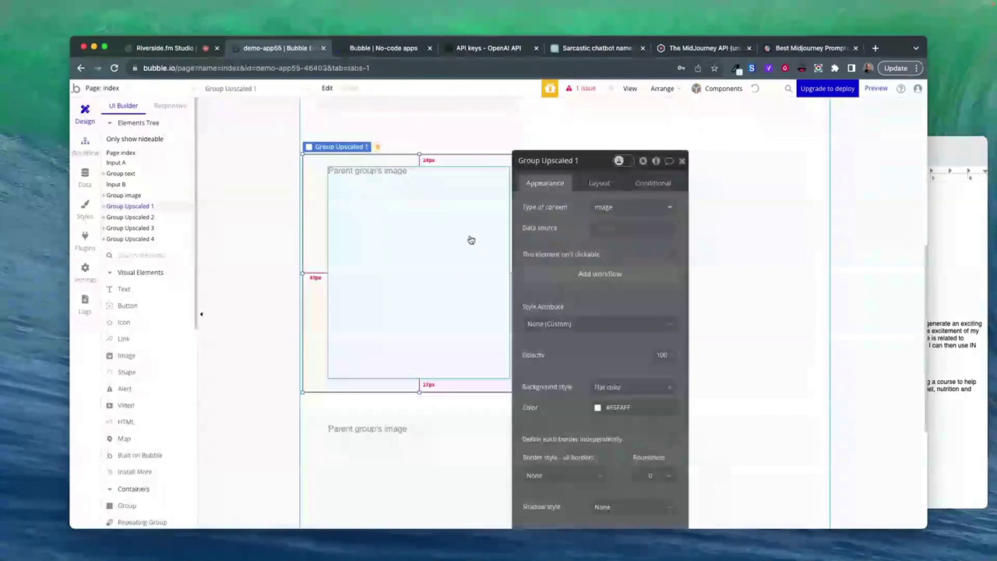
left_click(611, 207)
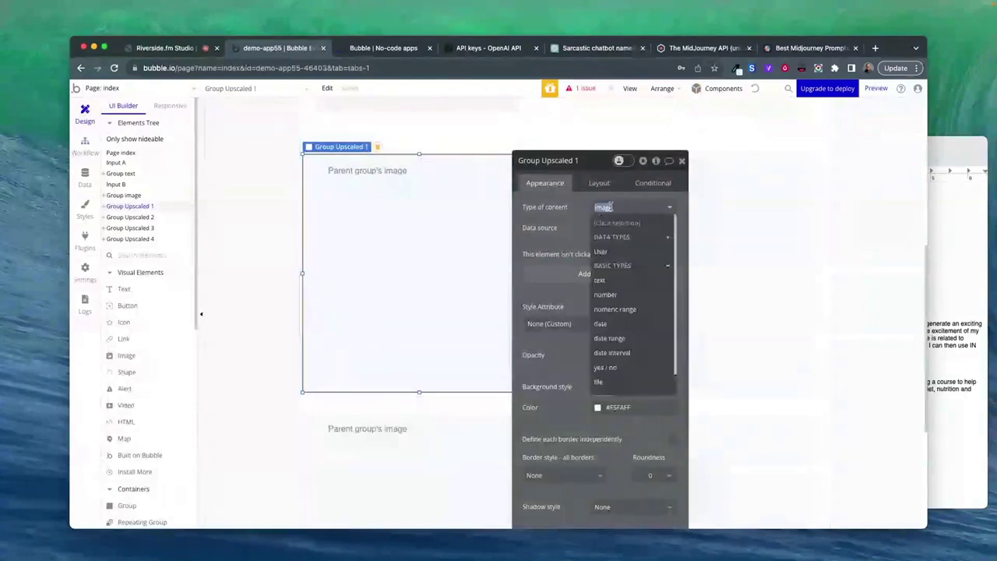
type("text")
left_click(608, 234)
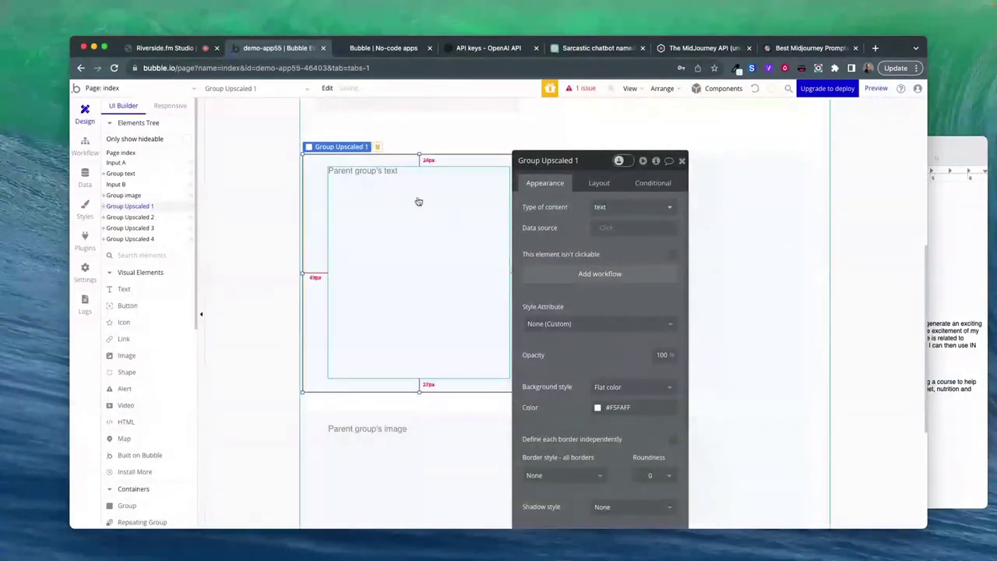
- Check Image B's dynamic image source, then retry This Image as the destination in its click workflow
left_click(377, 194)
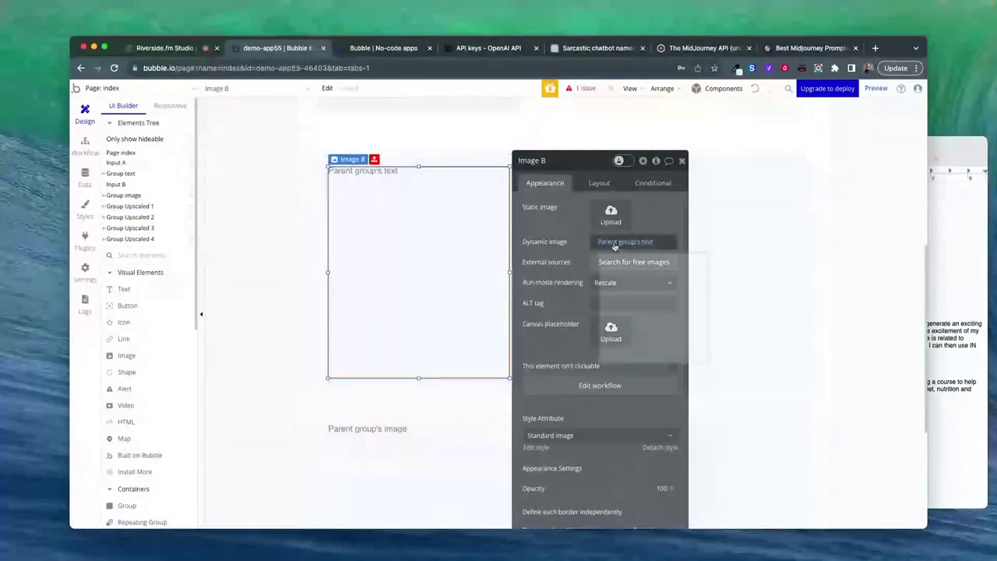
left_click(317, 190)
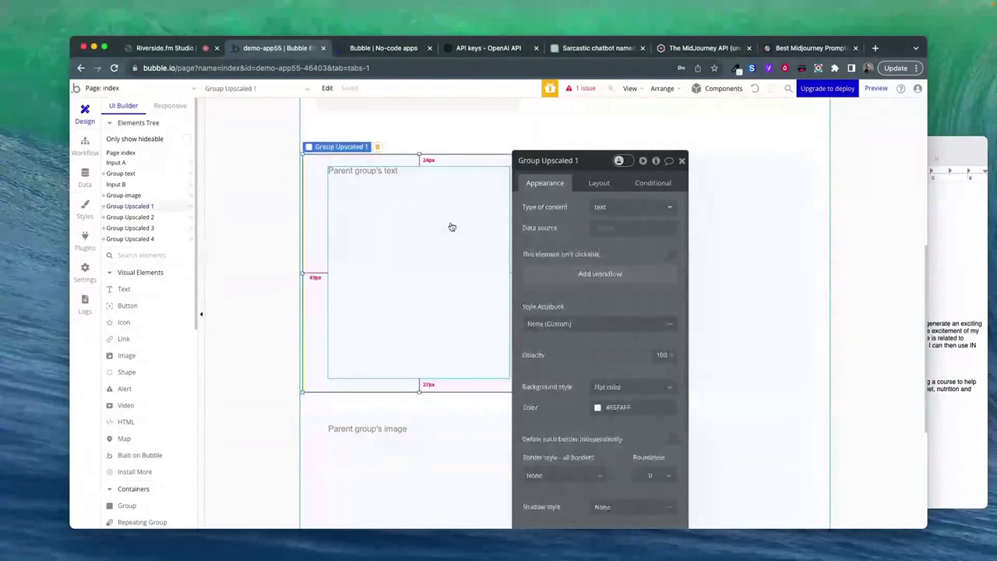
left_click(382, 246)
right_click(388, 229)
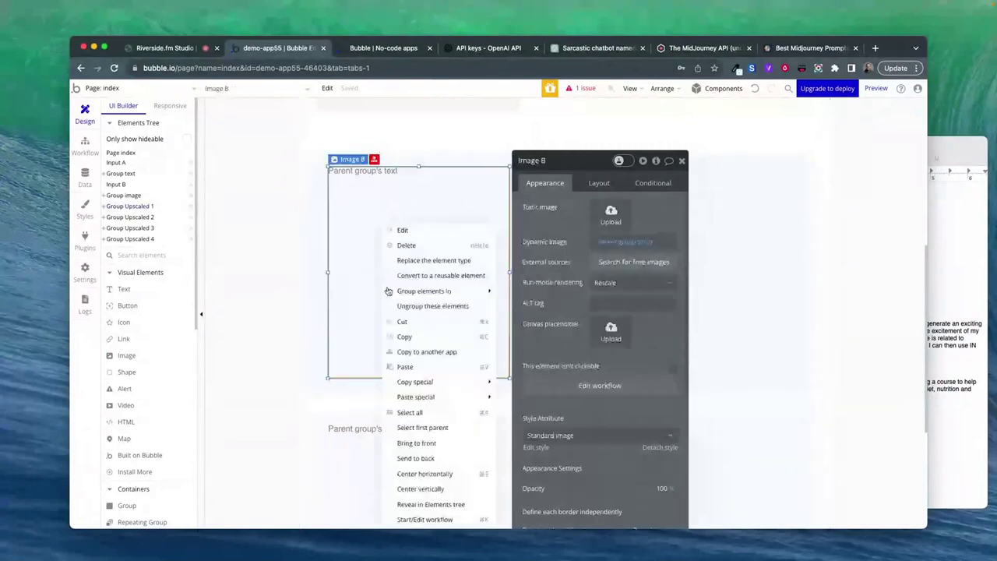
left_click(413, 520)
left_click(556, 200)
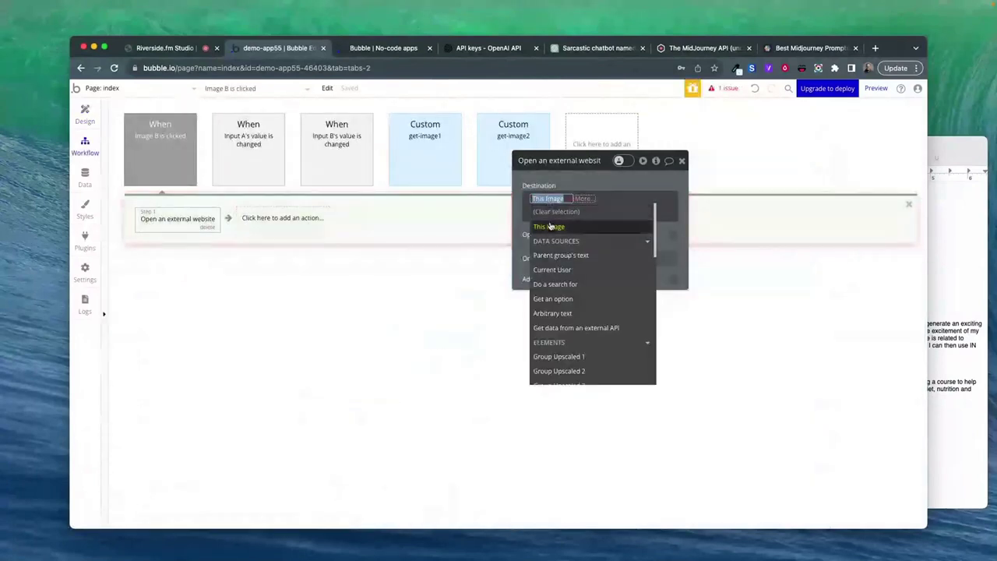
left_click(551, 226)
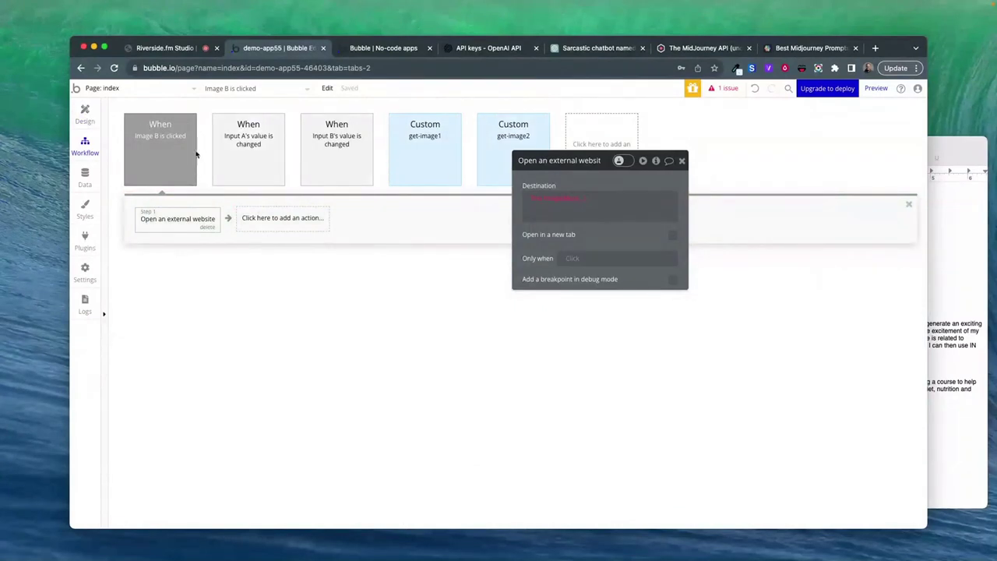
- Create a click workflow for Group Upscaled 1 with an "Open an external website" action
left_click(85, 113)
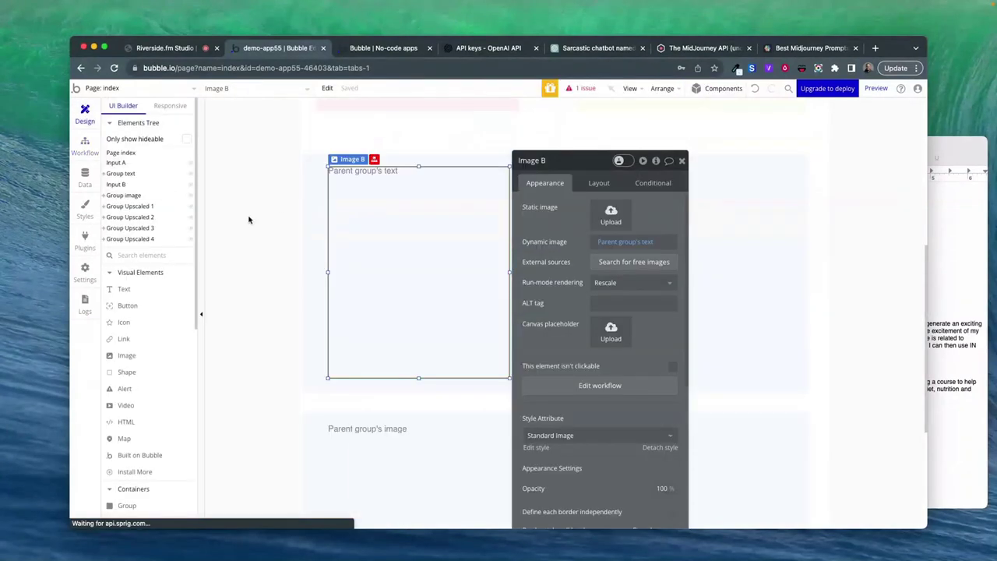
left_click(320, 196)
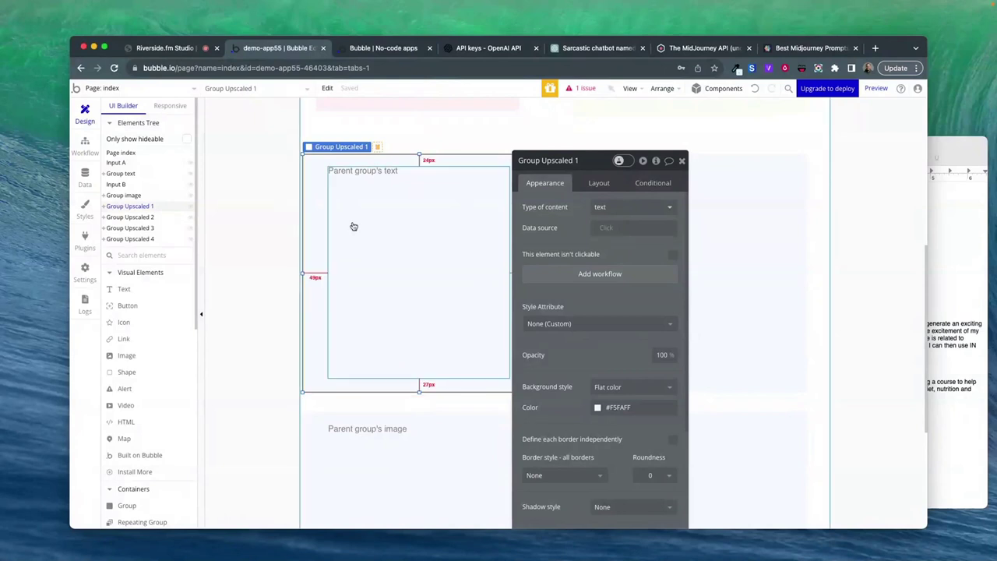
left_click(589, 273)
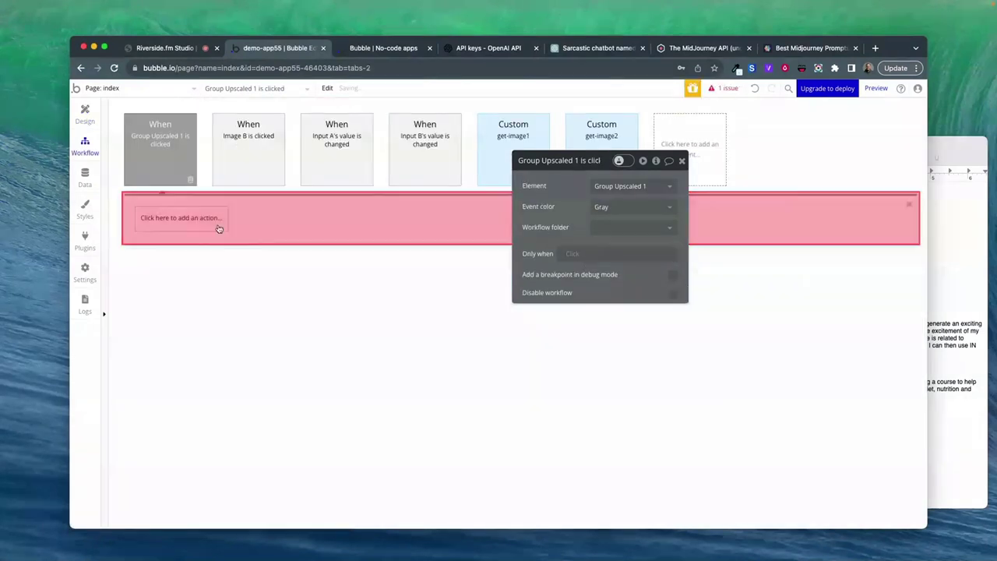
left_click(191, 218)
type("exter")
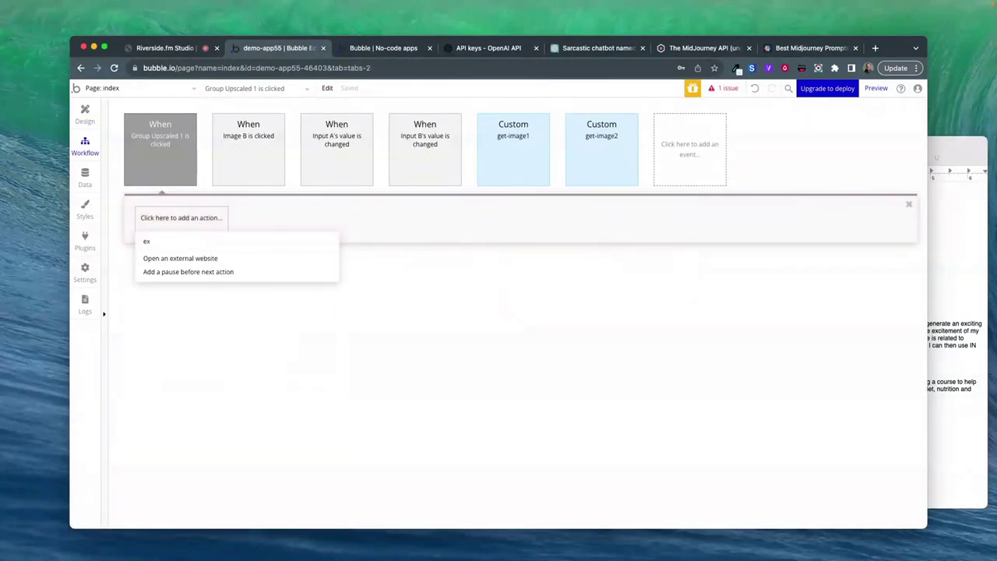
left_click(186, 261)
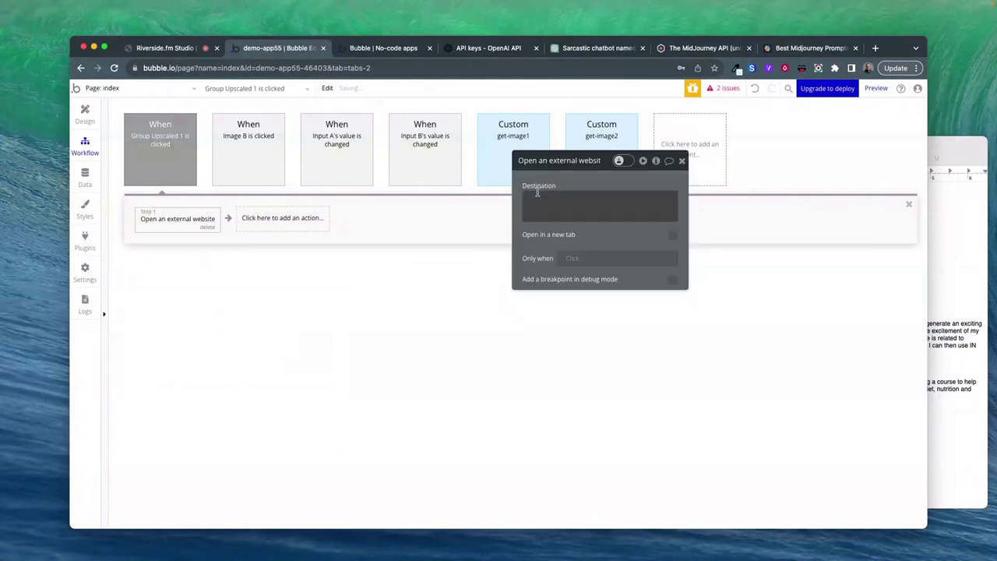
- Set the action's destination to This Group's text and make it open in a new tab
left_click(627, 202)
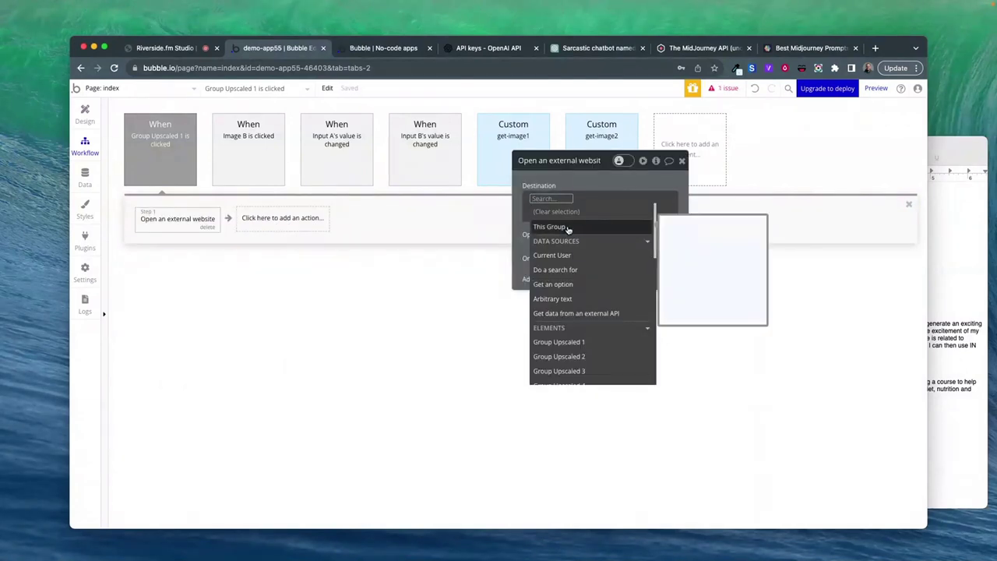
left_click(595, 227)
left_click(585, 232)
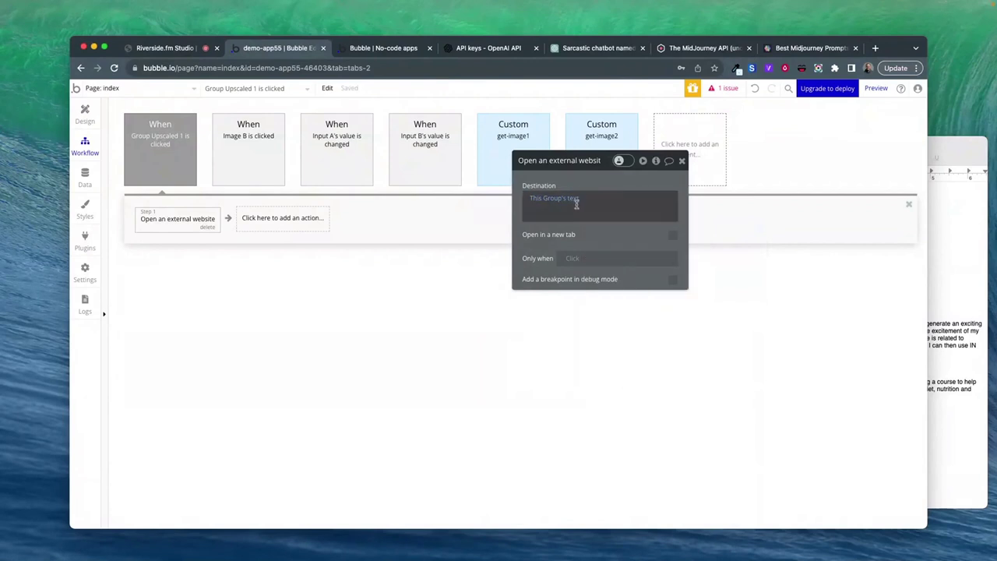
left_click(670, 237)
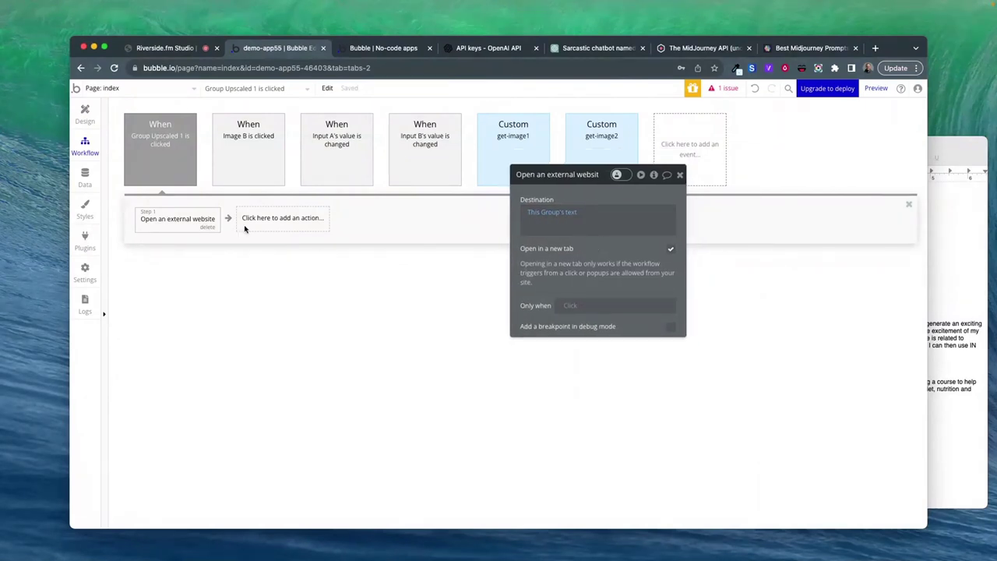
- Delete the "Image B is clicked" workflow and reopen the external website action in the Group Upscaled 1 click workflow
left_click(260, 137)
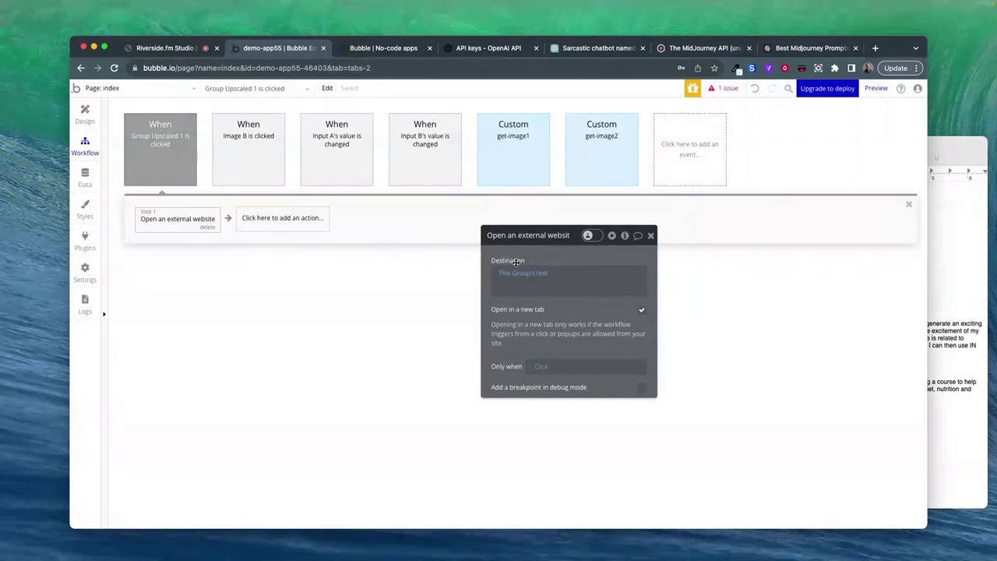
left_click(180, 222)
left_click(243, 179)
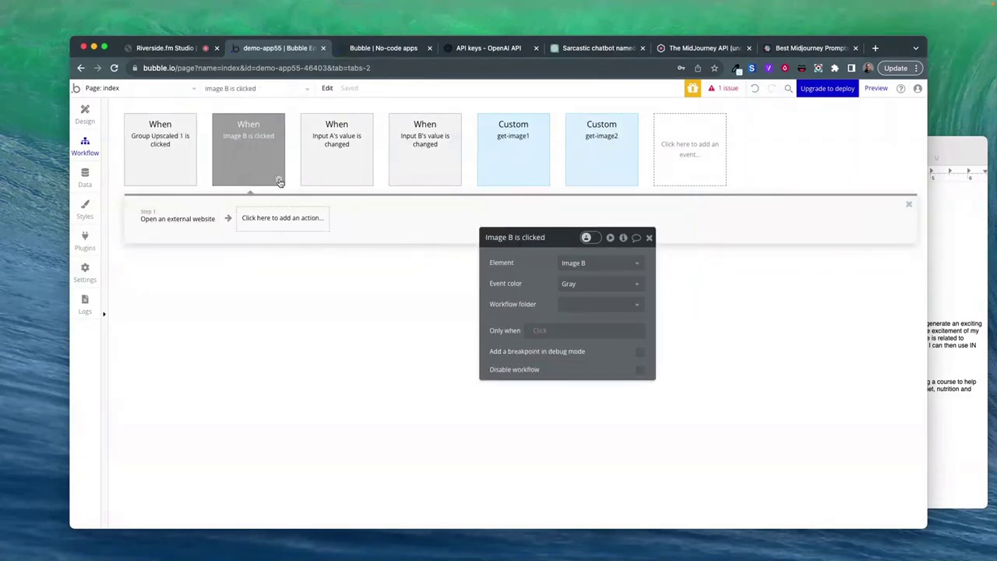
key("Delete")
left_click(166, 165)
left_click(161, 220)
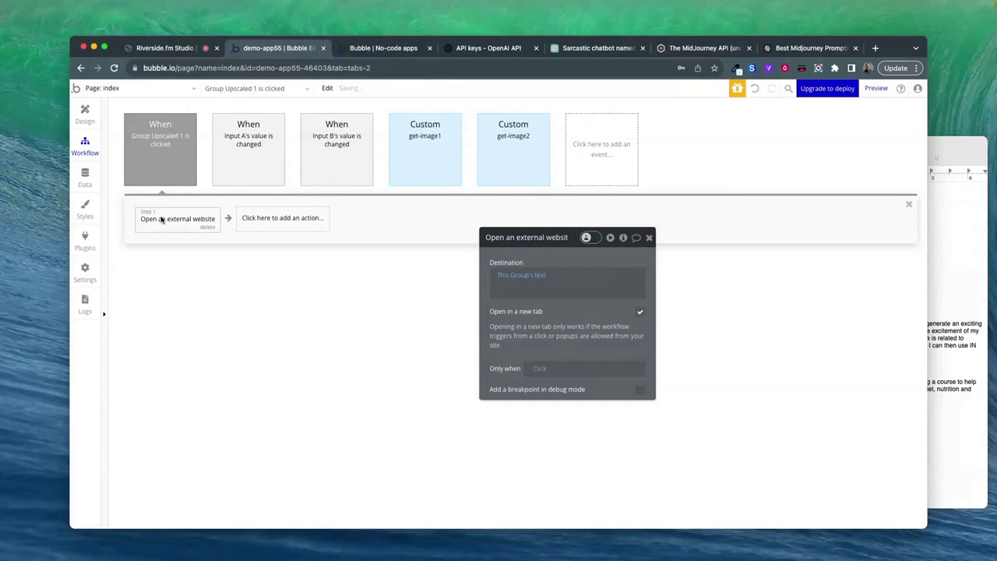
- Set Group Upscaled 2's type of content to text on the page design
left_click(85, 114)
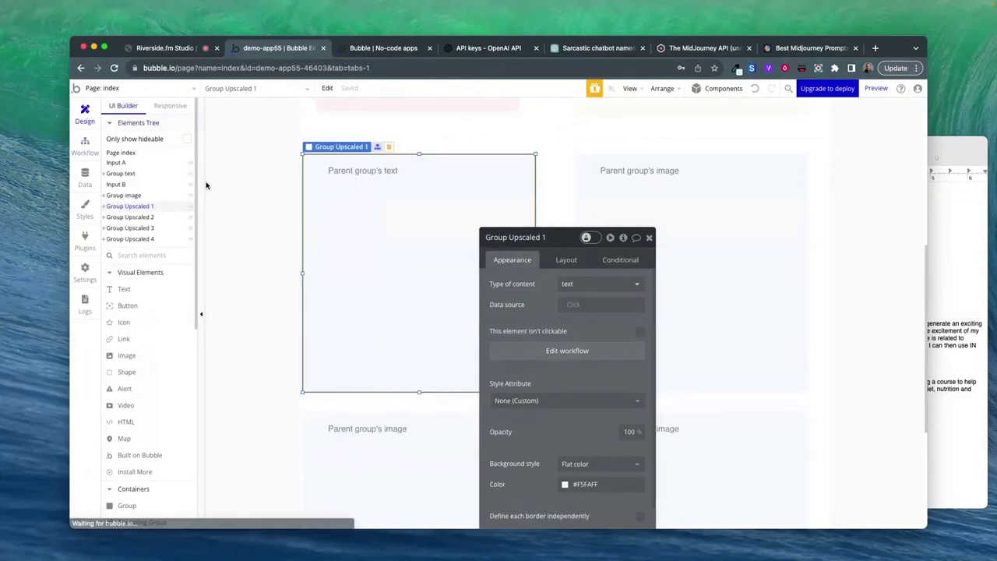
right_click(582, 174)
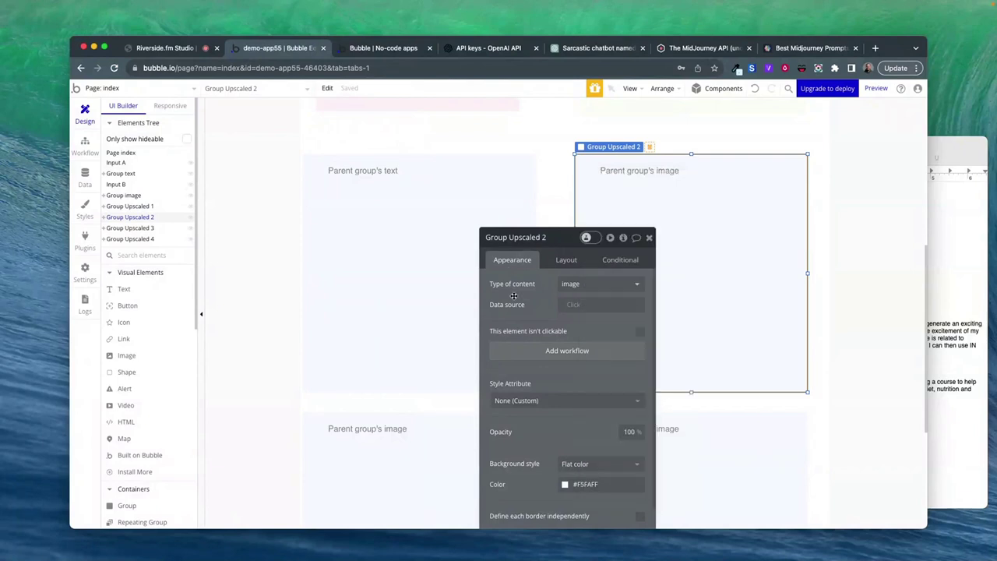
left_click(564, 285)
type("te")
left_click(578, 314)
left_click_drag(589, 239, 551, 214)
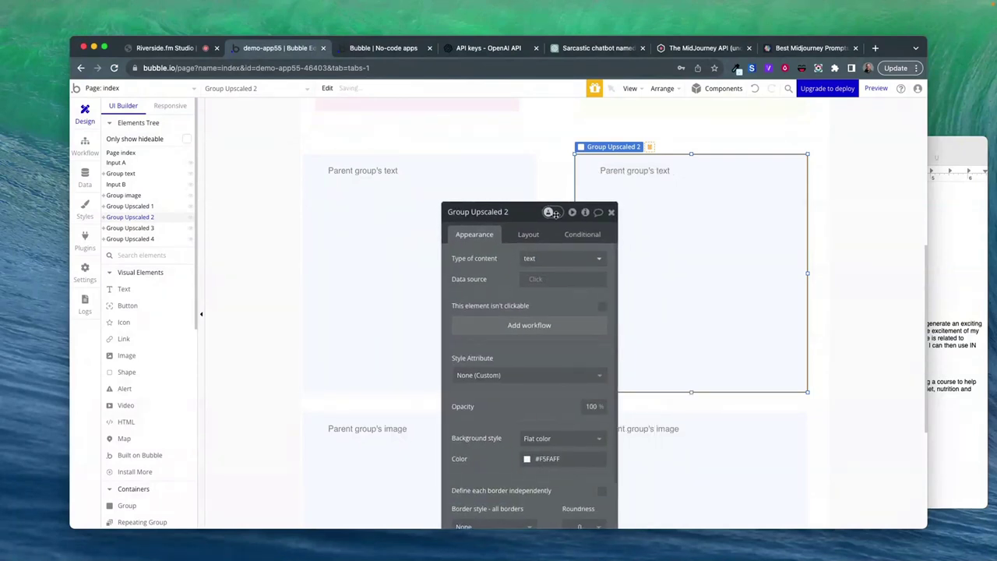
- Create a click workflow for Group Upscaled 2 with an "Open an external website" action
right_click(582, 175)
left_click(618, 502)
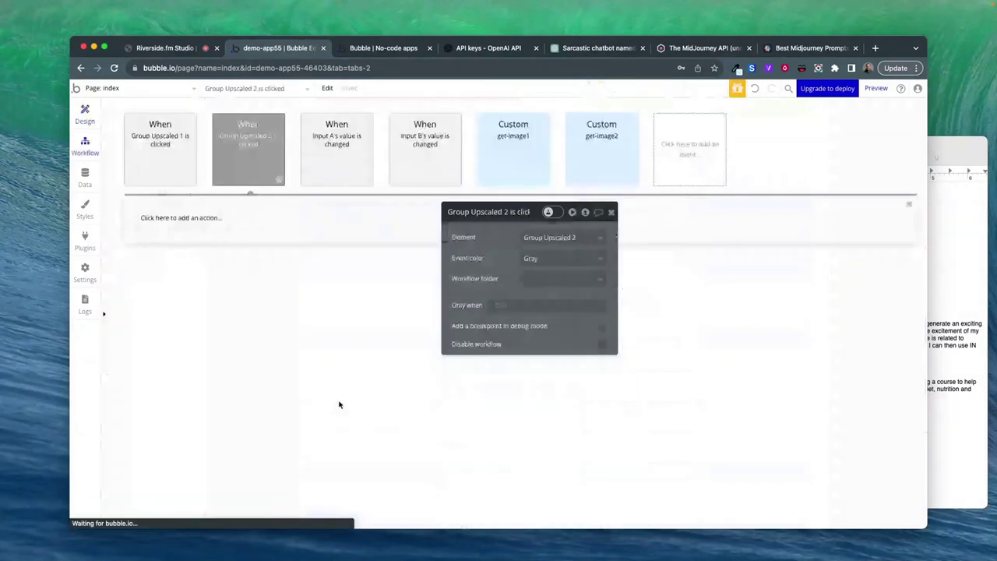
left_click(174, 219)
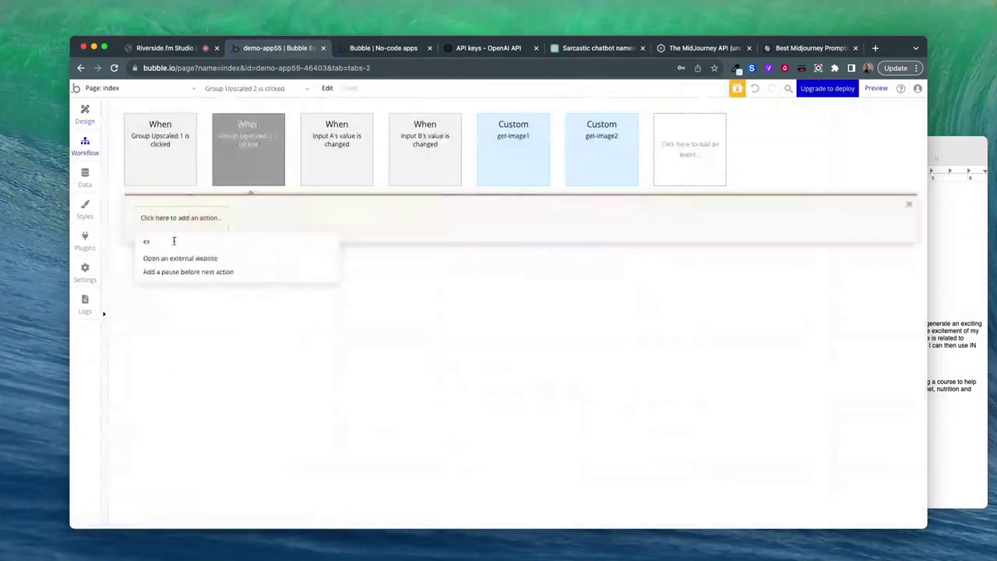
left_click(187, 258)
- Set the Group Upscaled 2 action's destination to This Group's text and make it open in a new tab
left_click(528, 248)
left_click(618, 247)
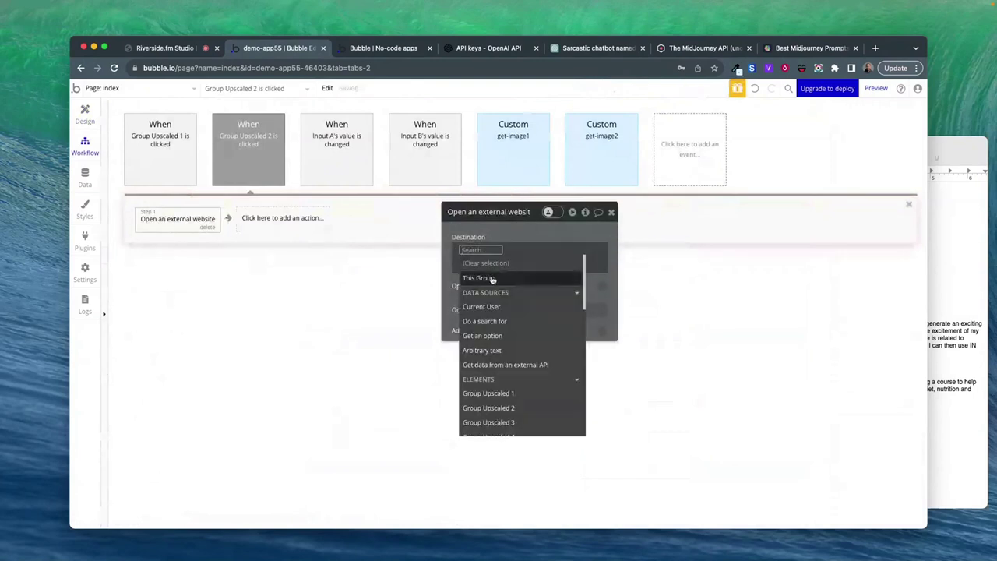
left_click(492, 279)
left_click(520, 276)
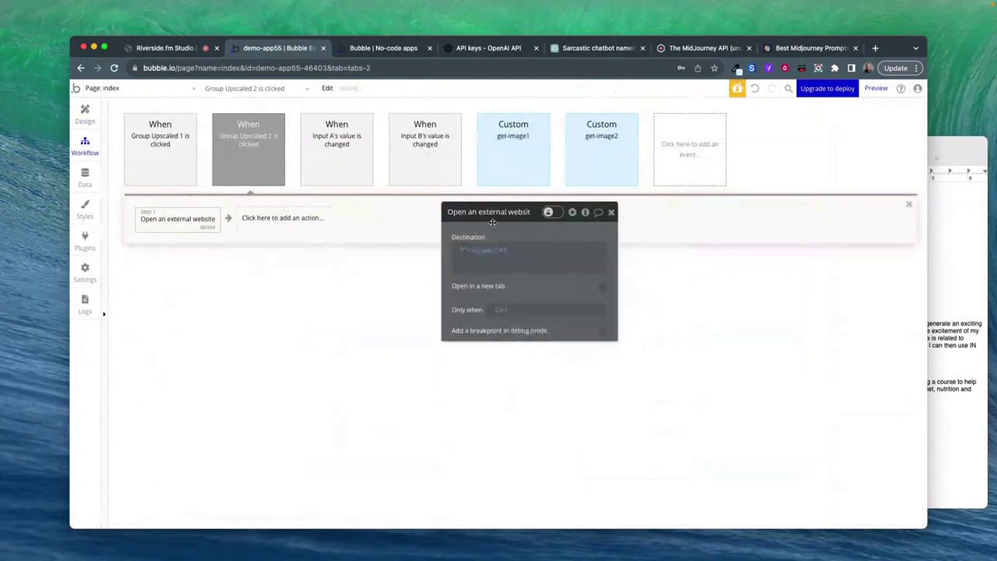
left_click(600, 287)
- Create a click workflow for Group Upscaled 3 with an "Open an external website" action and open its destination's dynamic data choices
left_click(84, 116)
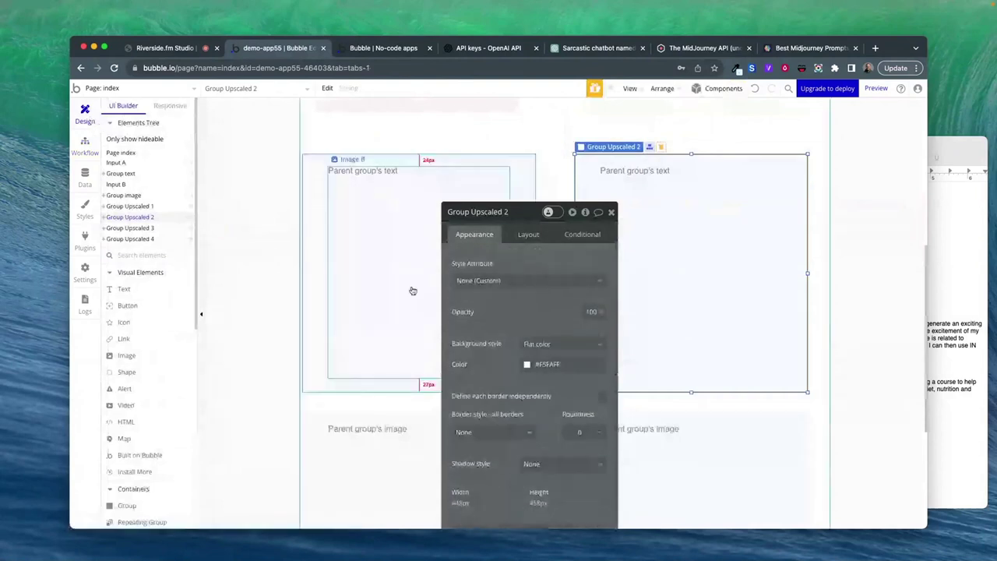
right_click(309, 413)
left_click(350, 520)
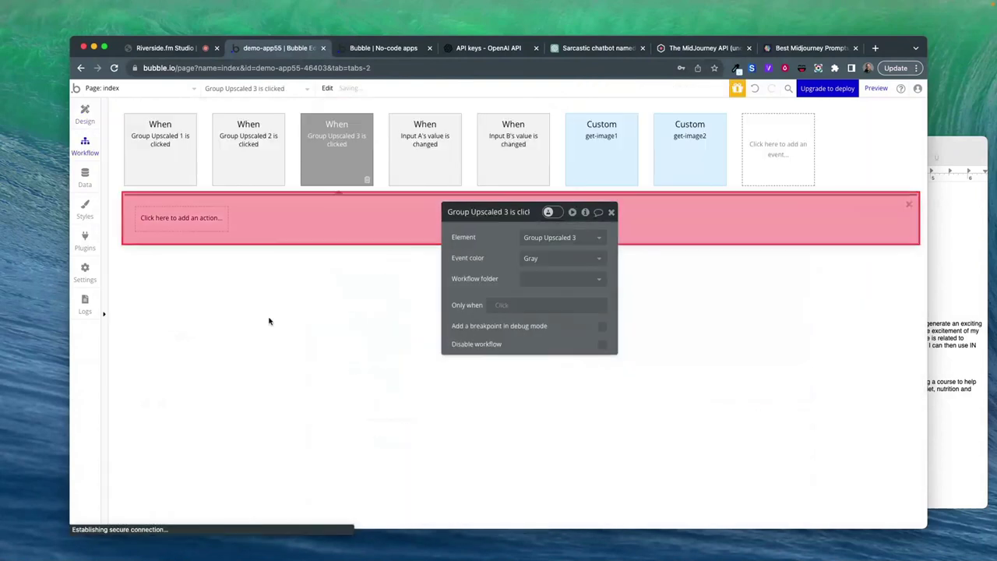
left_click(199, 217)
type("ex")
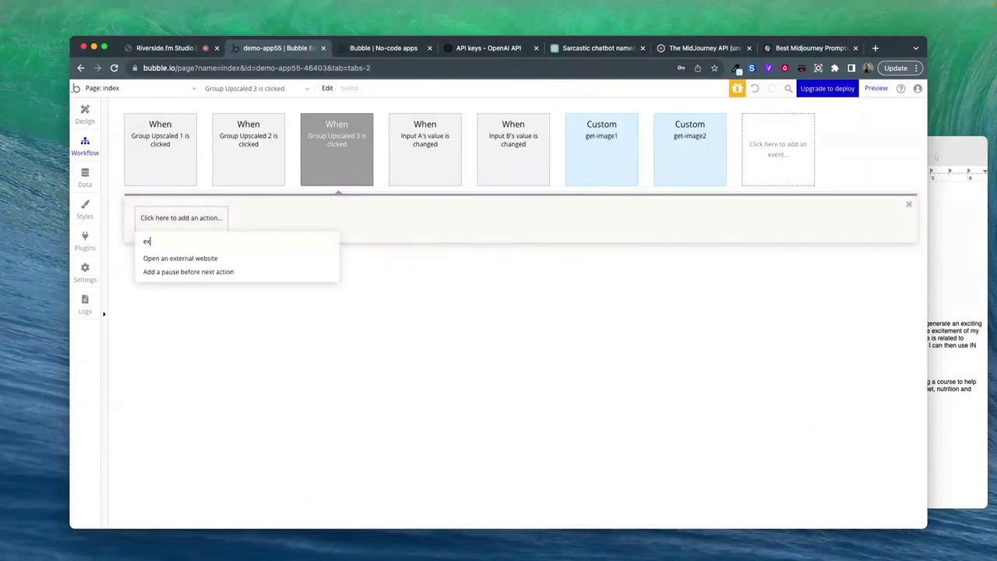
left_click(199, 260)
left_click(475, 260)
left_click(646, 250)
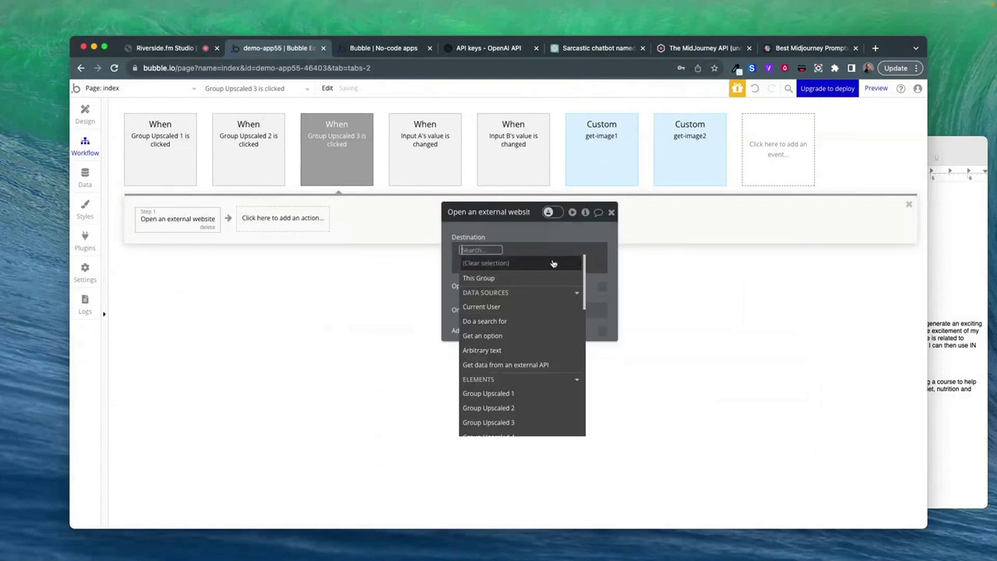
- Return to the page design and set Group Upscaled 3's type of content to text
left_click(85, 113)
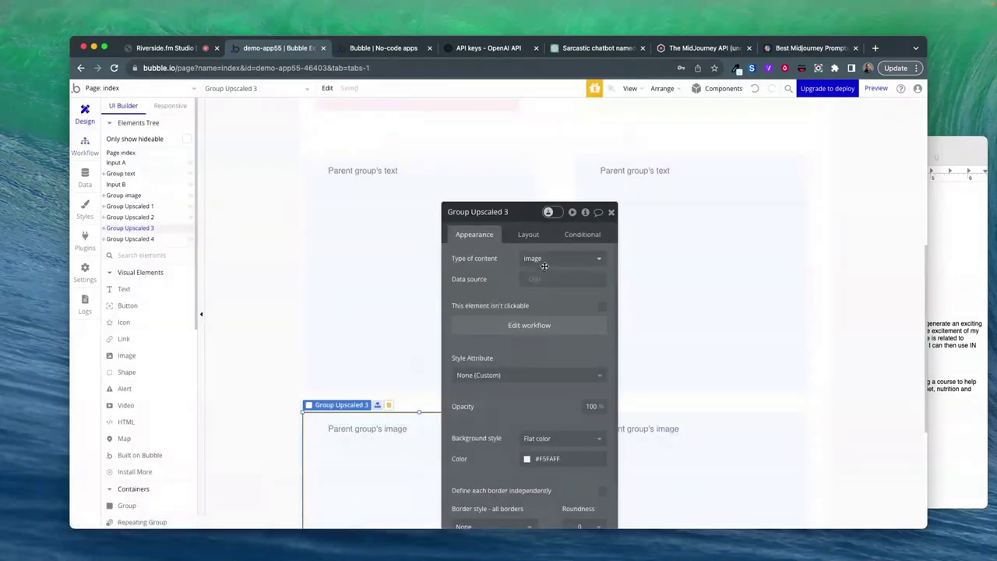
left_click(545, 258)
type("text")
left_click(540, 288)
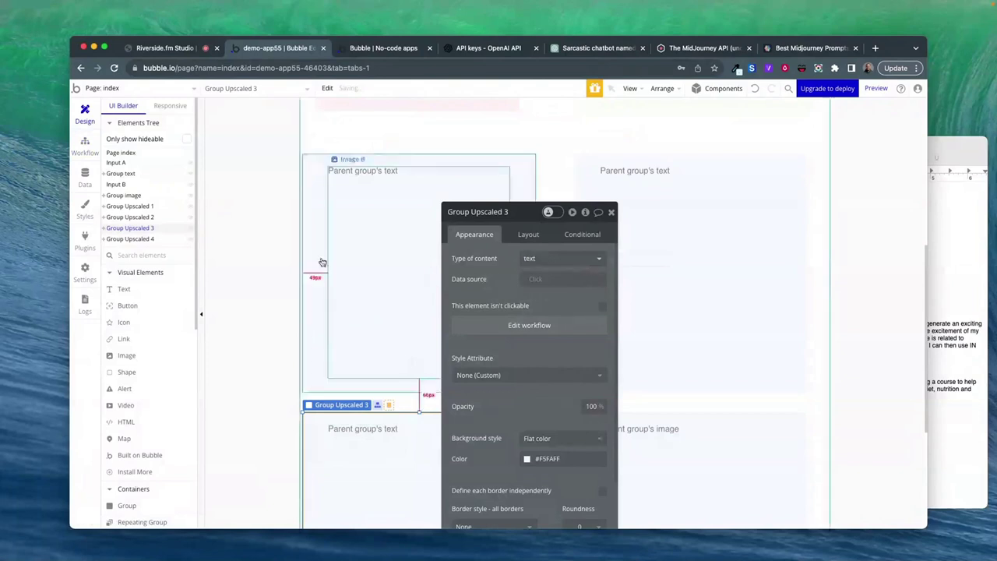
- Set the Group Upscaled 3 action's destination to This Group's text and make it open in a new tab
left_click(85, 144)
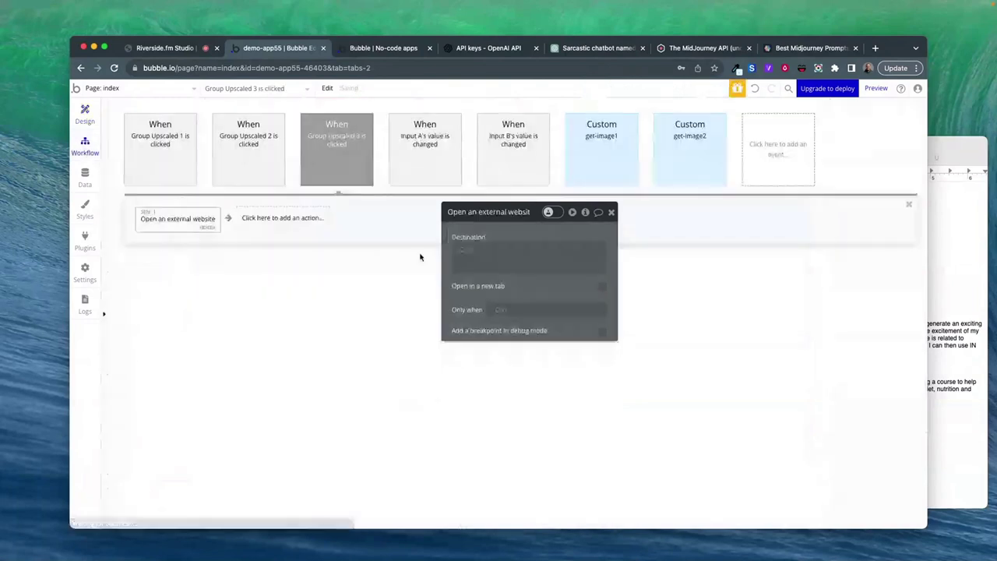
left_click(465, 253)
left_click(473, 276)
left_click(505, 276)
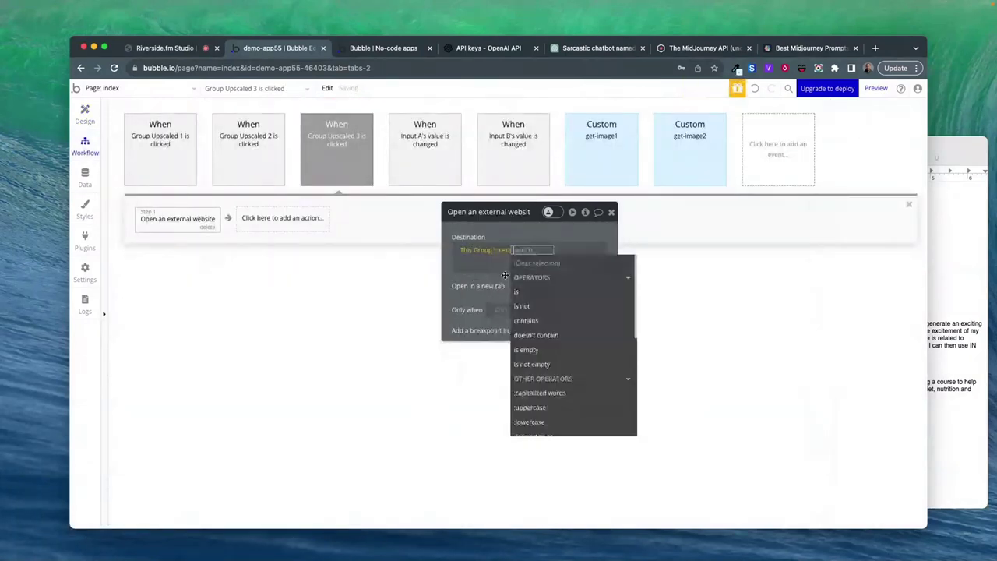
left_click(510, 231)
left_click(602, 288)
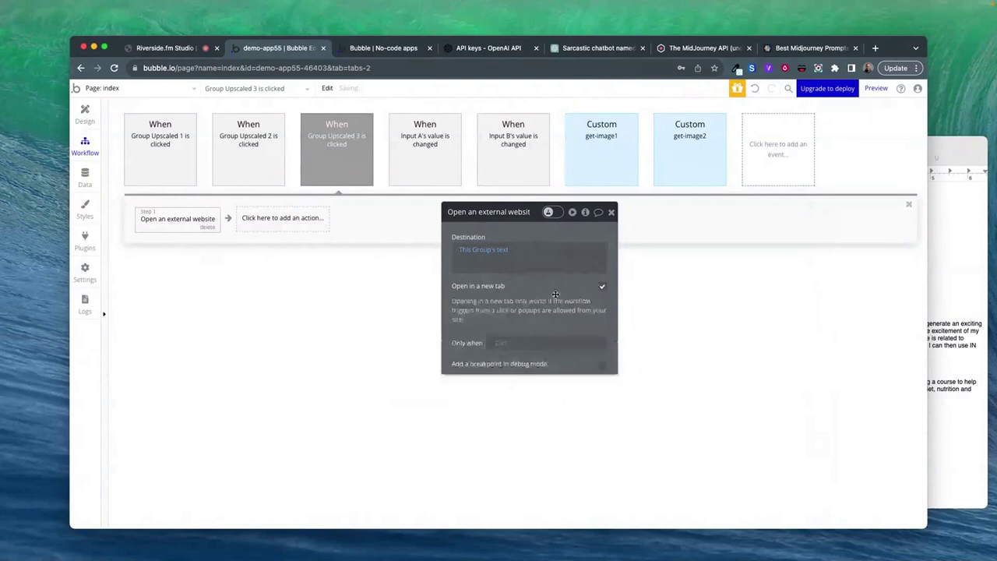
- Select Group Upscaled 4 on the page design and set its type of content to text
left_click(83, 117)
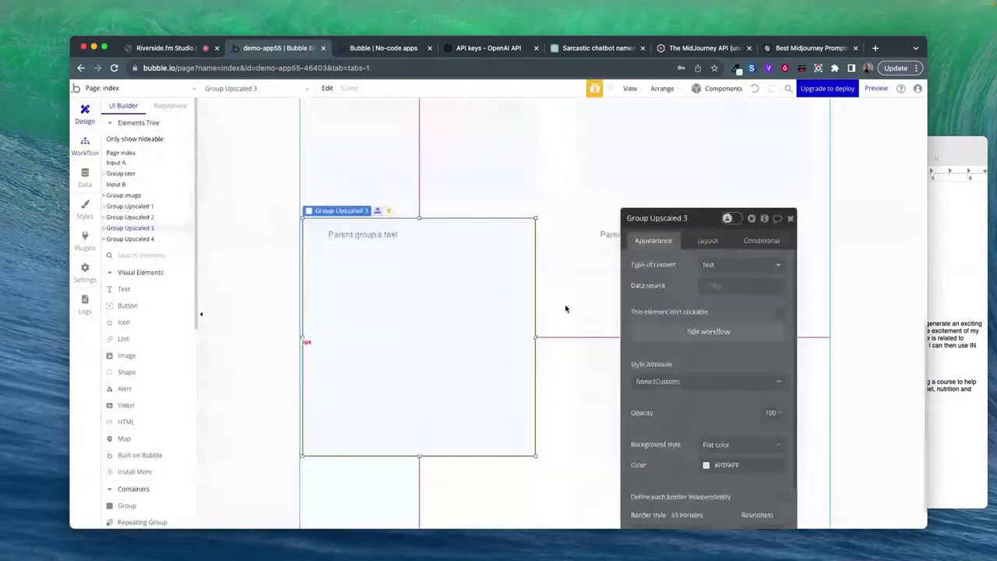
left_click(586, 312)
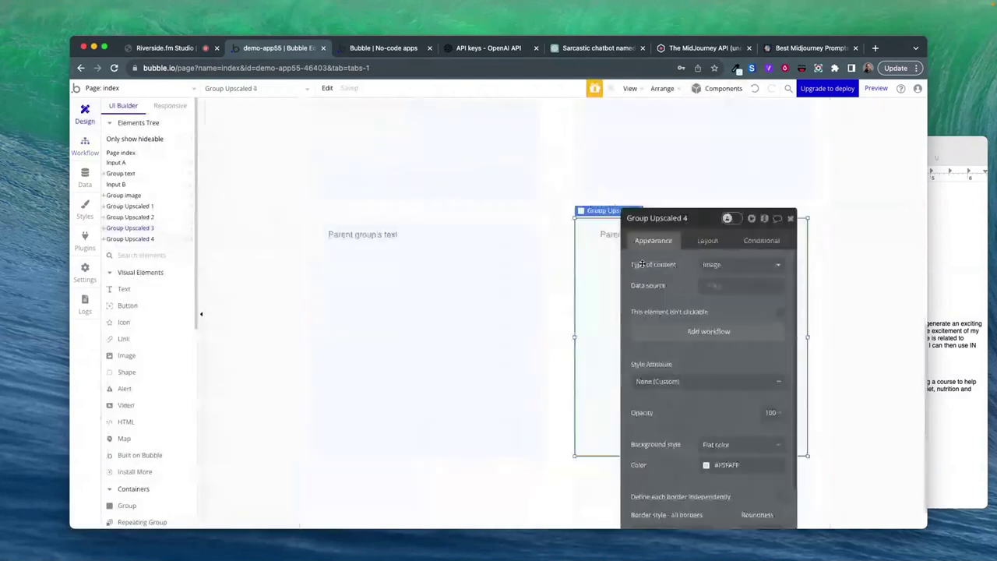
left_click(711, 264)
left_click(717, 266)
type("text")
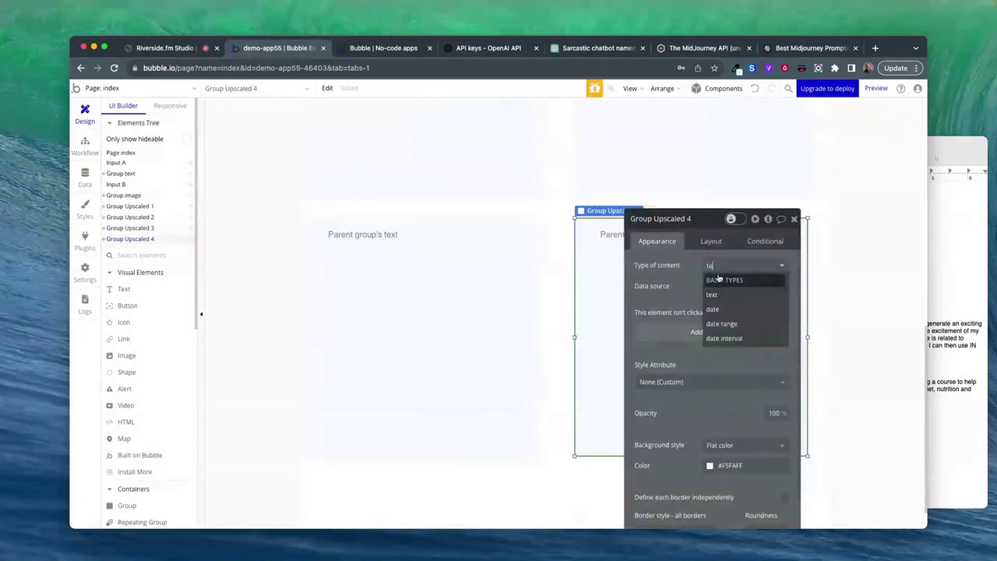
left_click(699, 290)
- Create a click workflow for Group Upscaled 4 with an "Open an external website" action
left_click(687, 333)
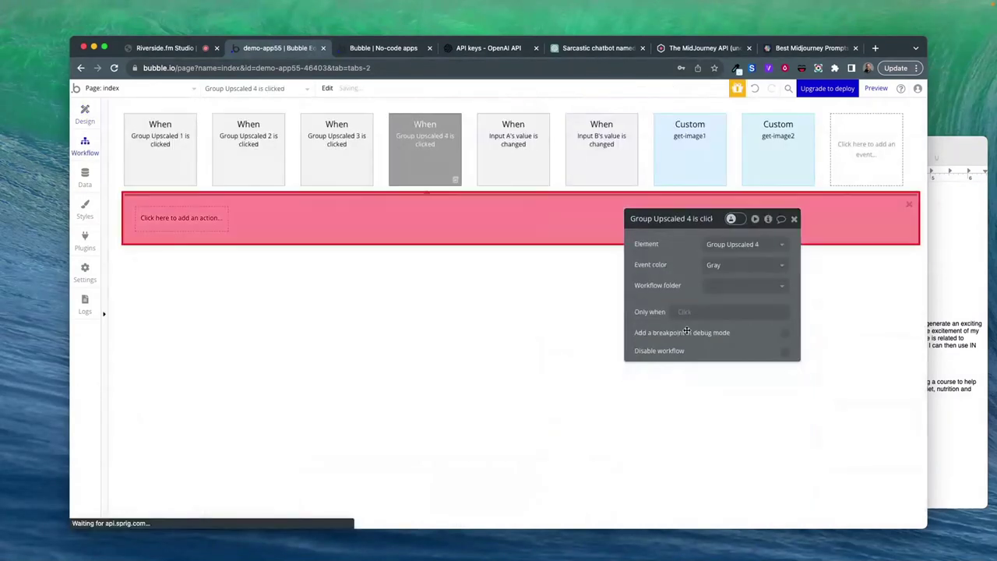
left_click(185, 218)
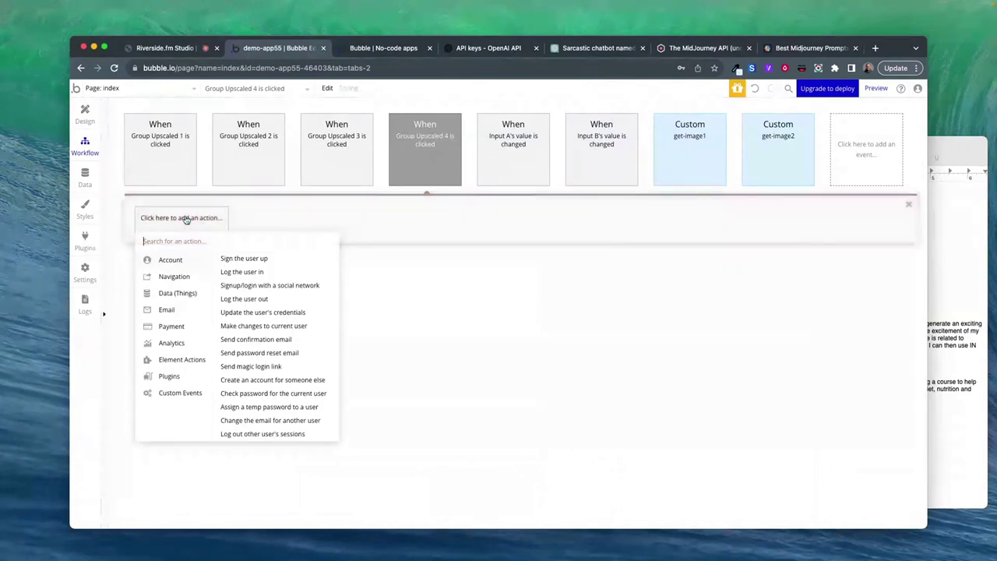
type("exter")
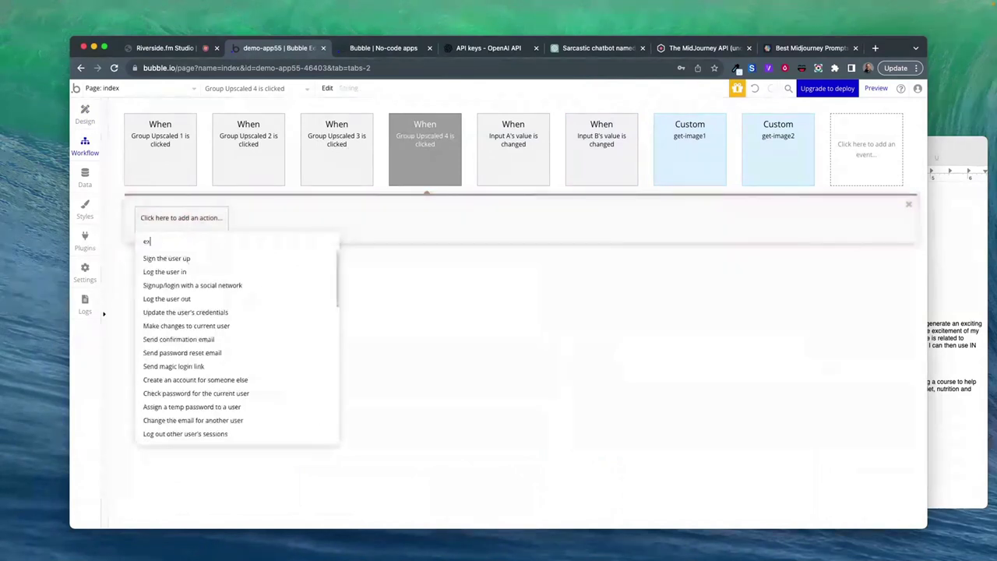
left_click(191, 260)
- Set the Group Upscaled 4 action's destination to This Group's text
left_click(689, 261)
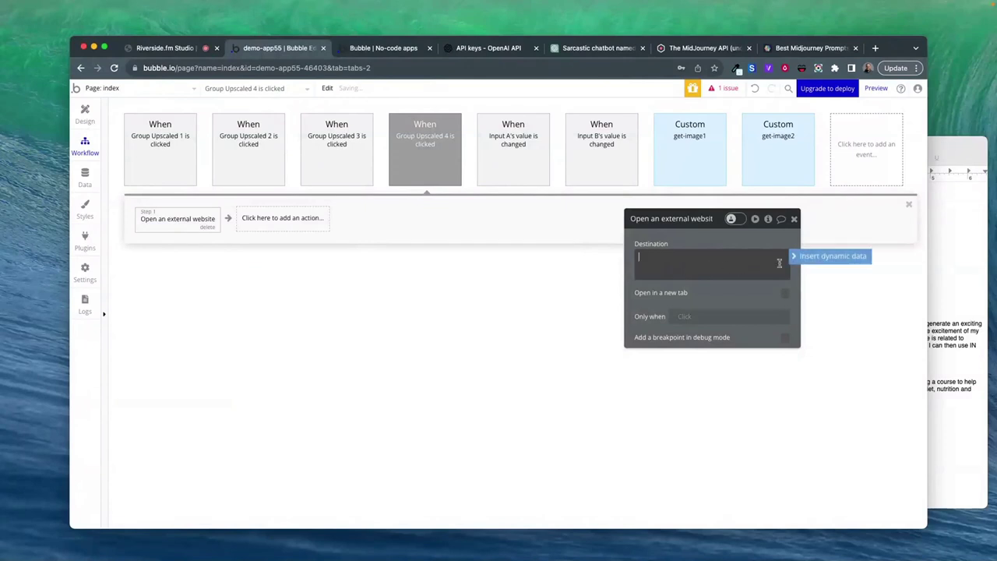
left_click(693, 285)
left_click(694, 285)
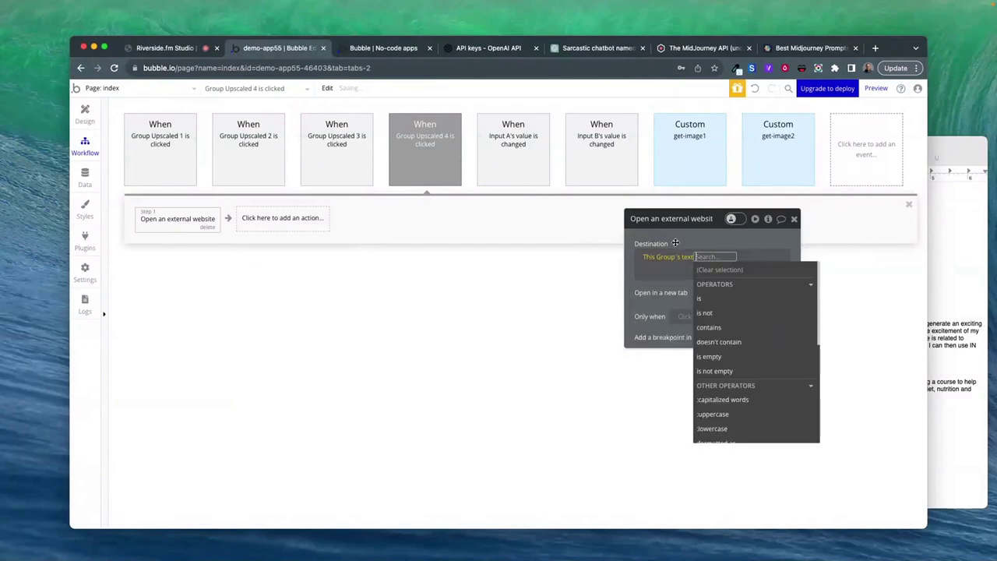
left_click(688, 282)
- Review the actions in Input B's value-changed workflow and the Get Image action in the get-image1 custom event
left_click(85, 113)
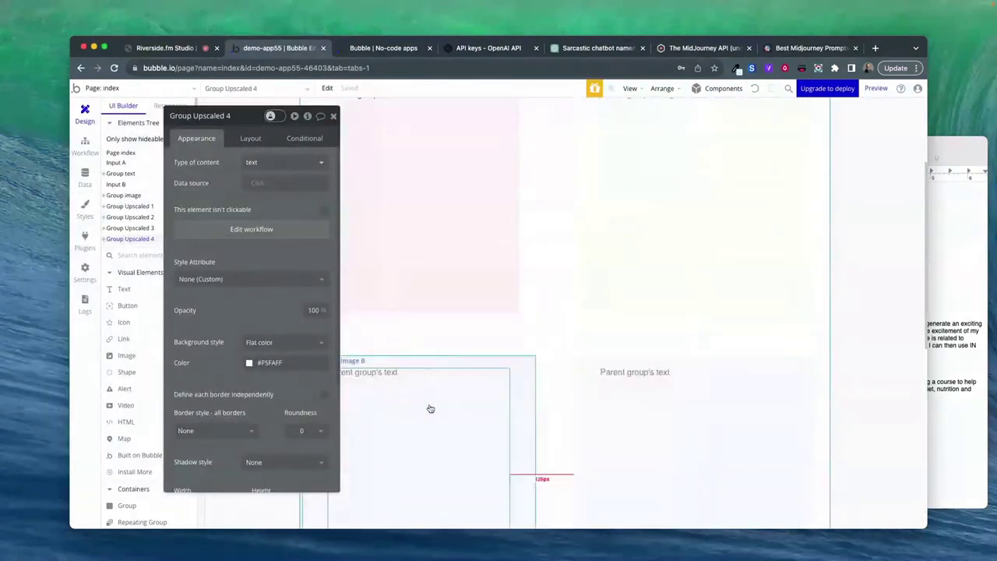
right_click(646, 191)
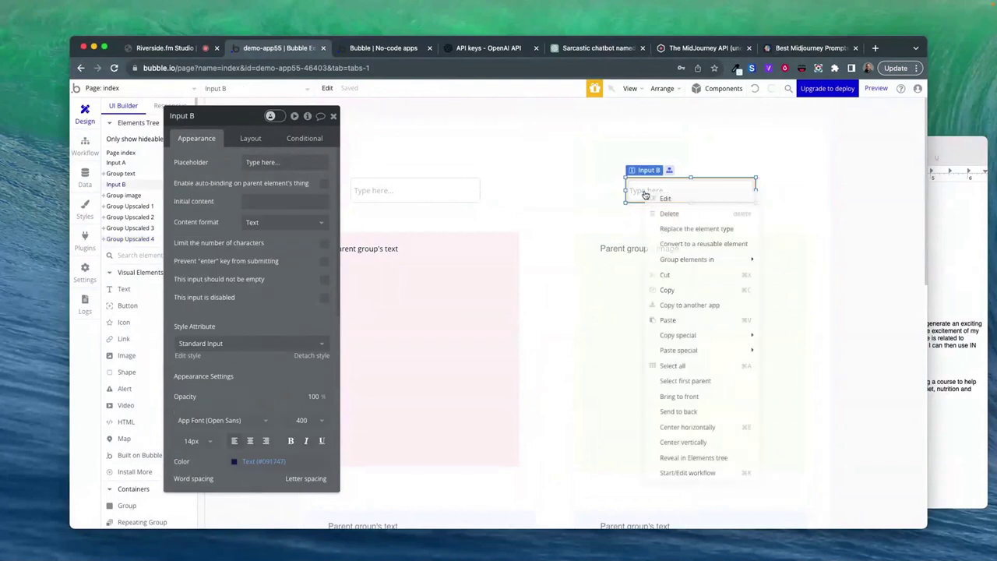
left_click(689, 474)
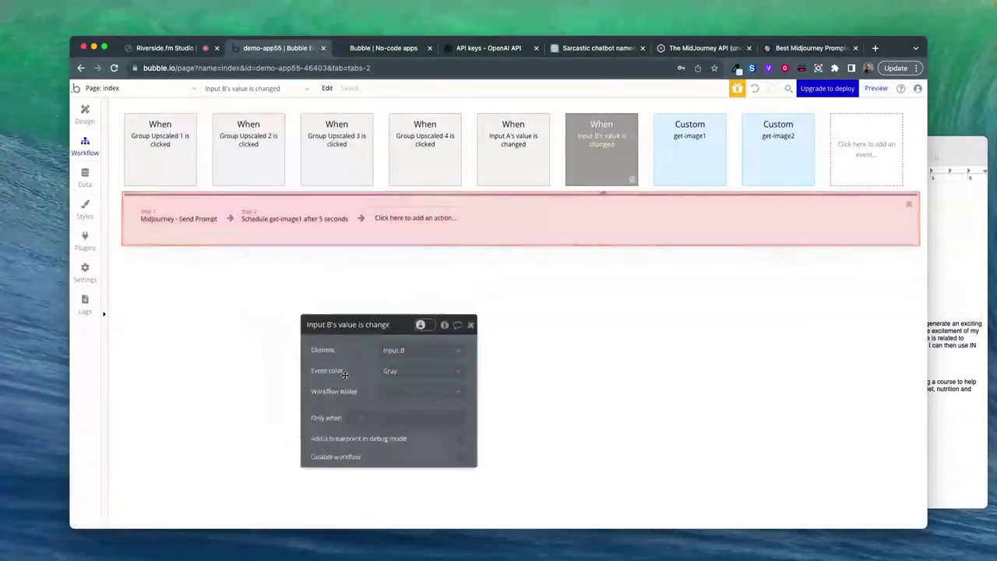
left_click(167, 218)
left_click(304, 219)
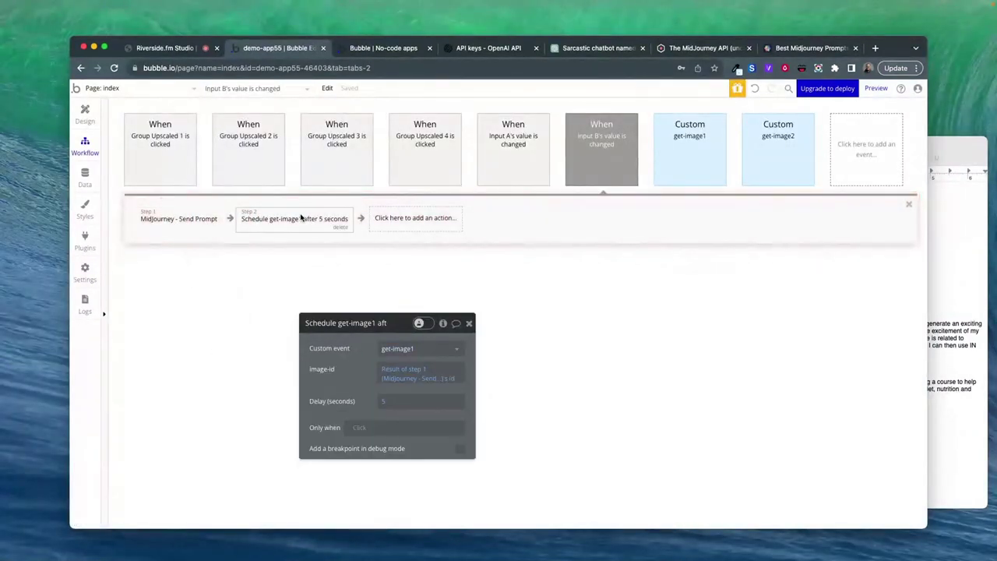
left_click(683, 168)
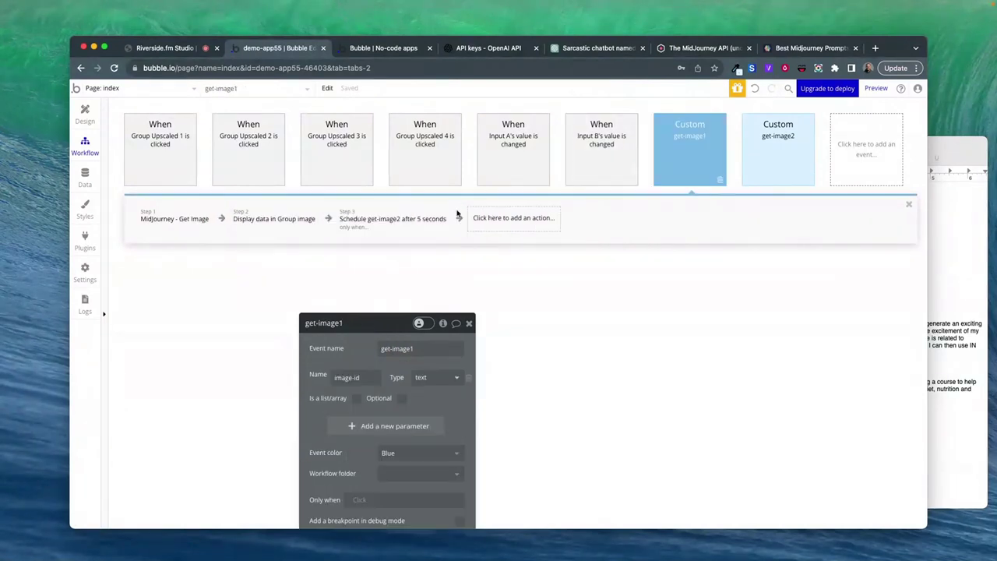
left_click(176, 222)
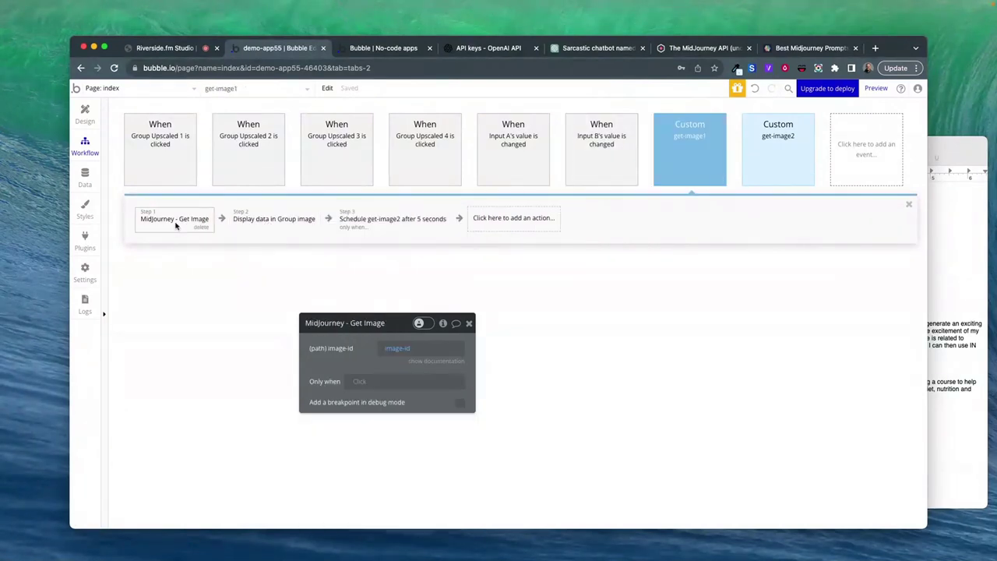
- Duplicate the "Display data in Group image" action in get-image1 as step 3 and set the copy's element to Group Upscaled 1
left_click(268, 223)
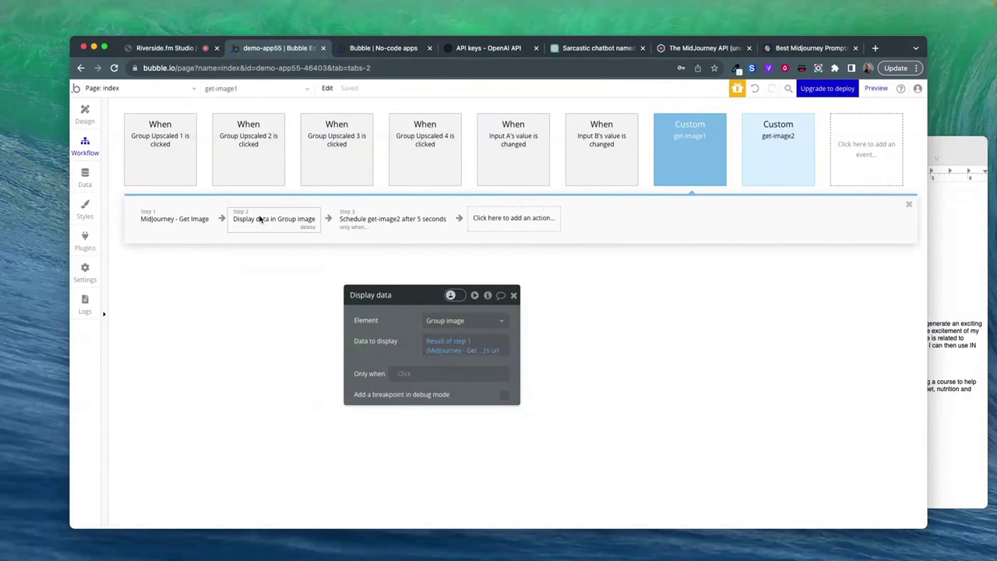
right_click(267, 223)
left_click(285, 290)
right_click(340, 221)
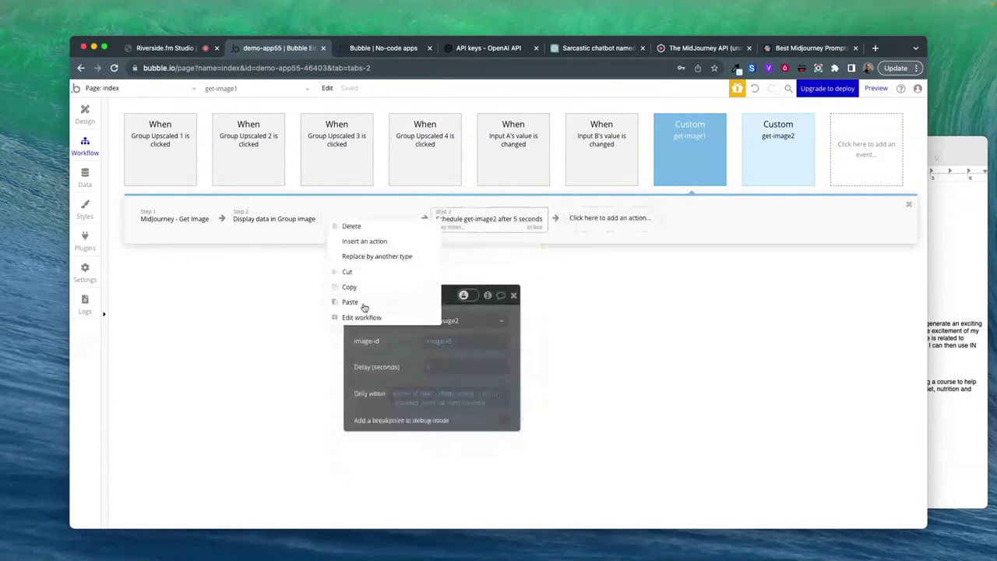
left_click(363, 304)
left_click(449, 320)
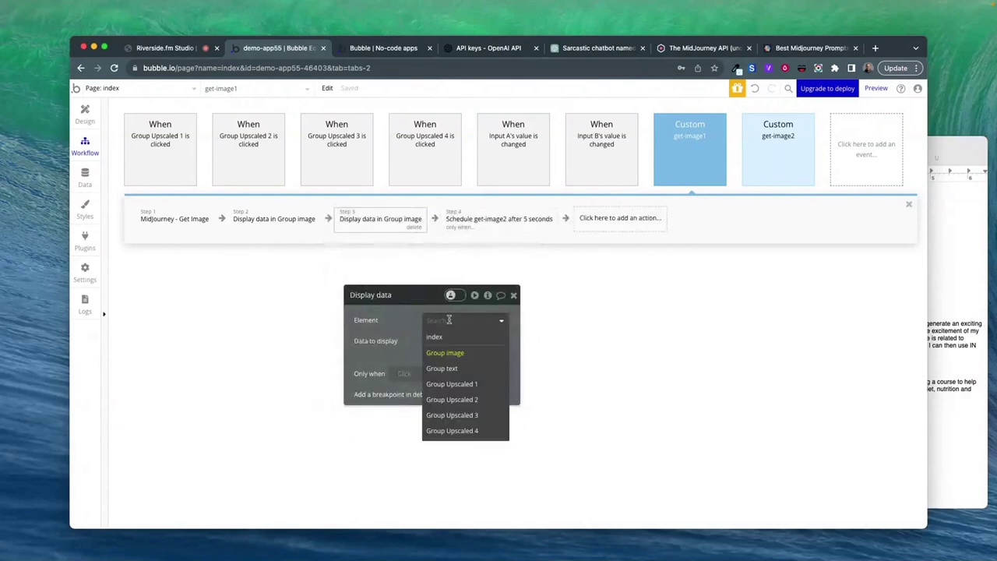
left_click(452, 384)
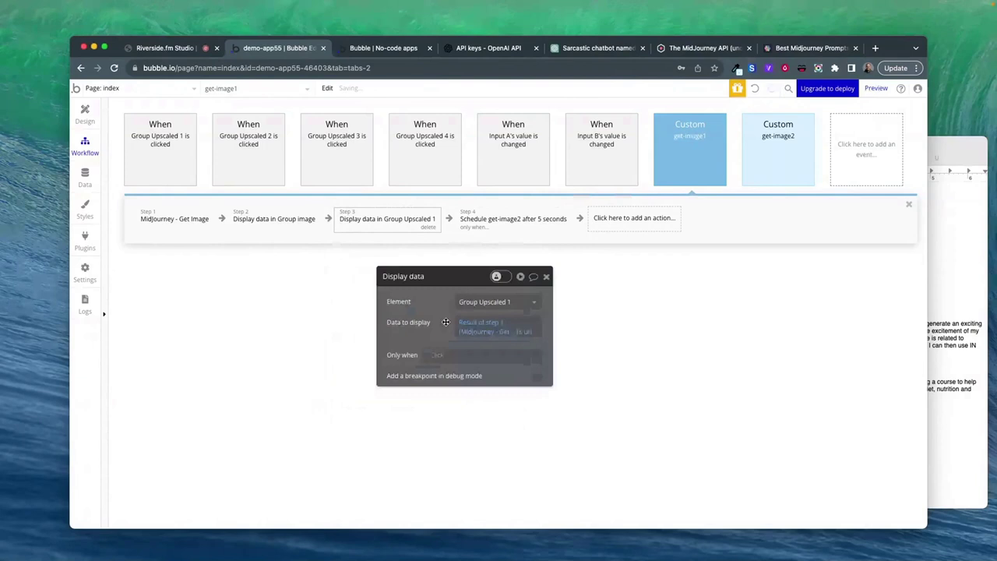
- Set the data displayed in Group Upscaled 1 in get-image1 to Result of step 1's upscaled_urls:first item
left_click_drag(445, 322, 461, 310)
left_click(541, 322)
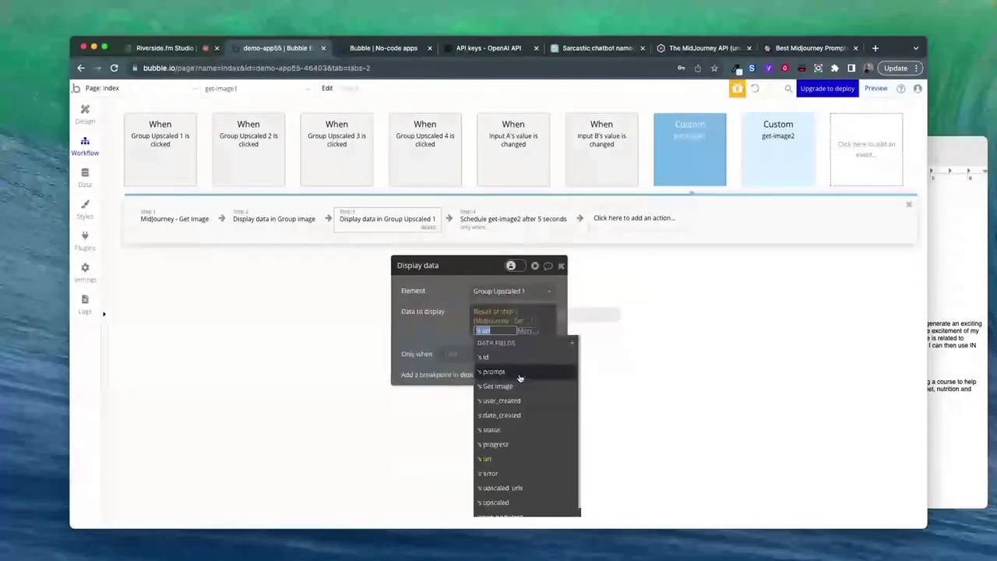
left_click(516, 478)
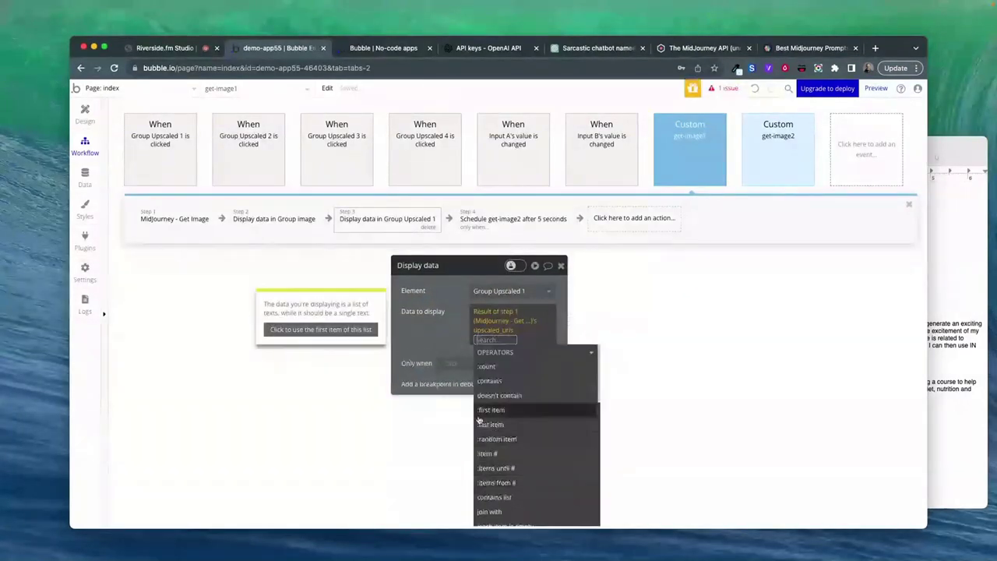
scroll(514, 390, "down", 2)
left_click(516, 358)
left_click(456, 337)
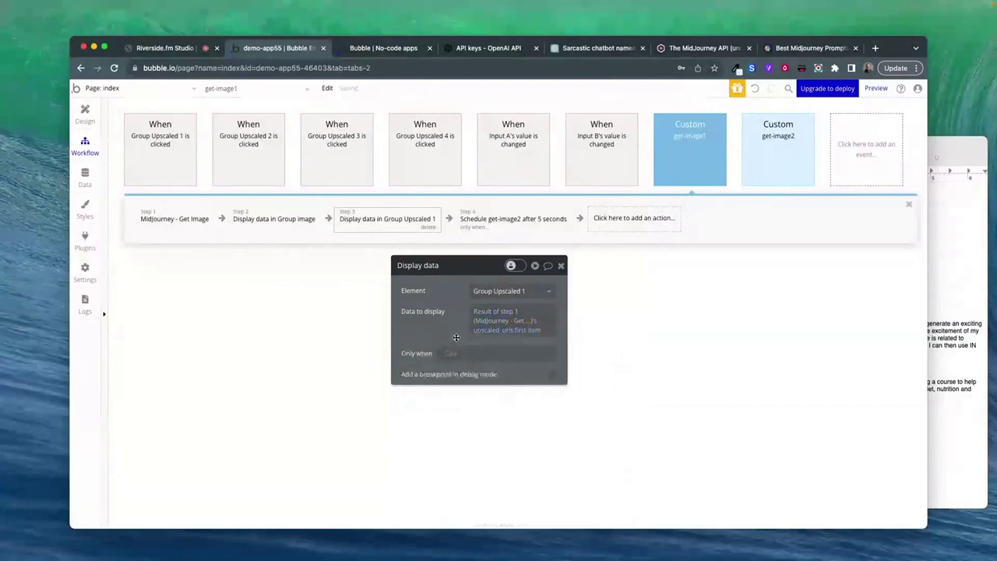
- Duplicate the Group Upscaled 1 display action in get-image1 as step 4 and set the copy's element to Group Upscaled 2
right_click(493, 321)
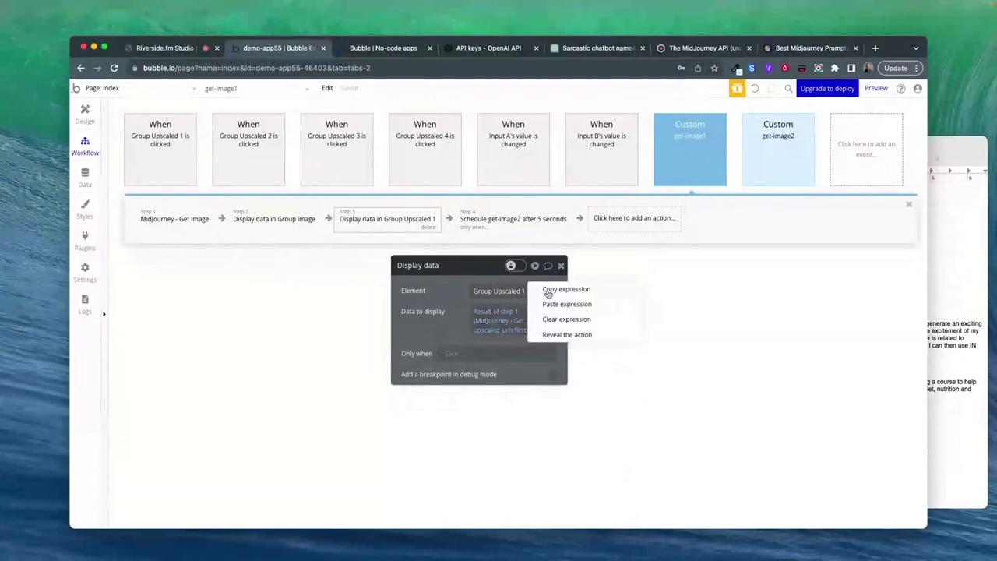
right_click(381, 222)
left_click(403, 289)
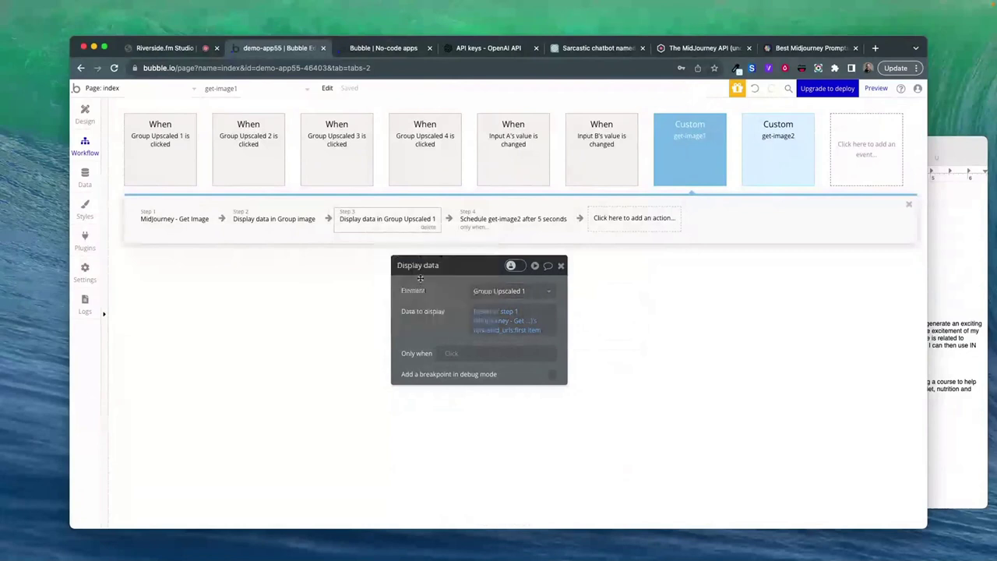
right_click(488, 218)
left_click(511, 299)
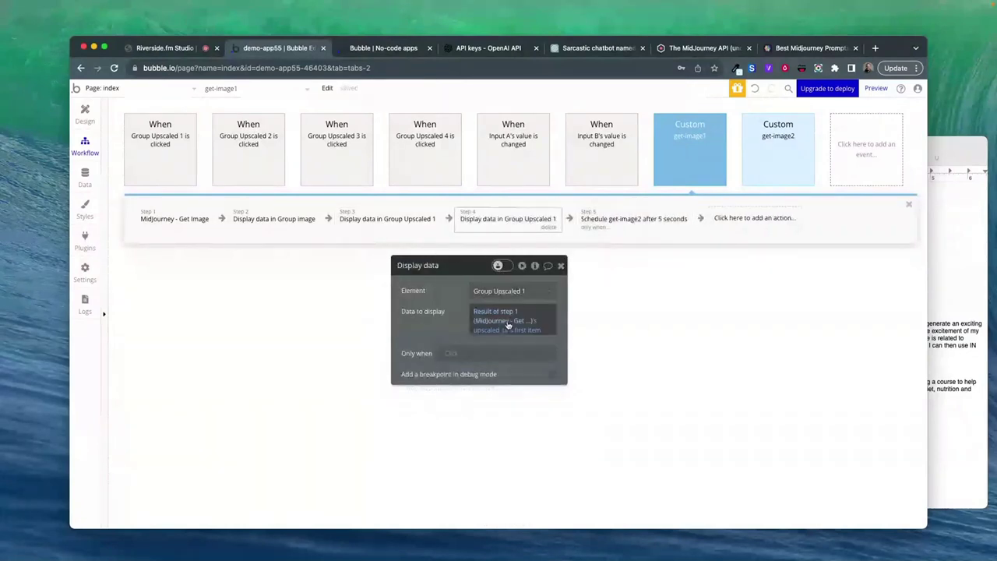
left_click(515, 290)
left_click(514, 370)
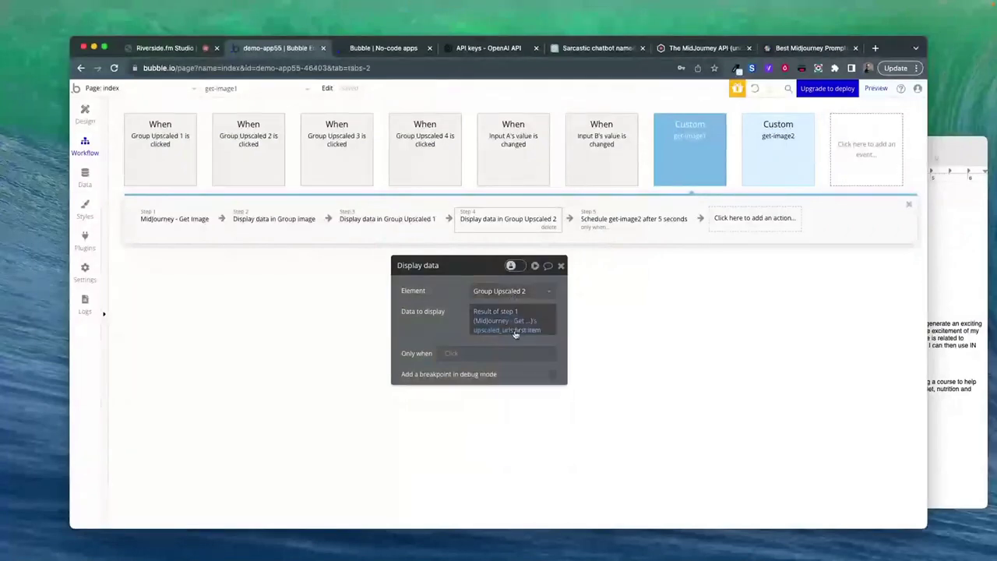
- Change the Group Upscaled 2 action's data in get-image1 to the step 1 result's upscaled_urls:item #2
left_click(518, 335)
type("ite")
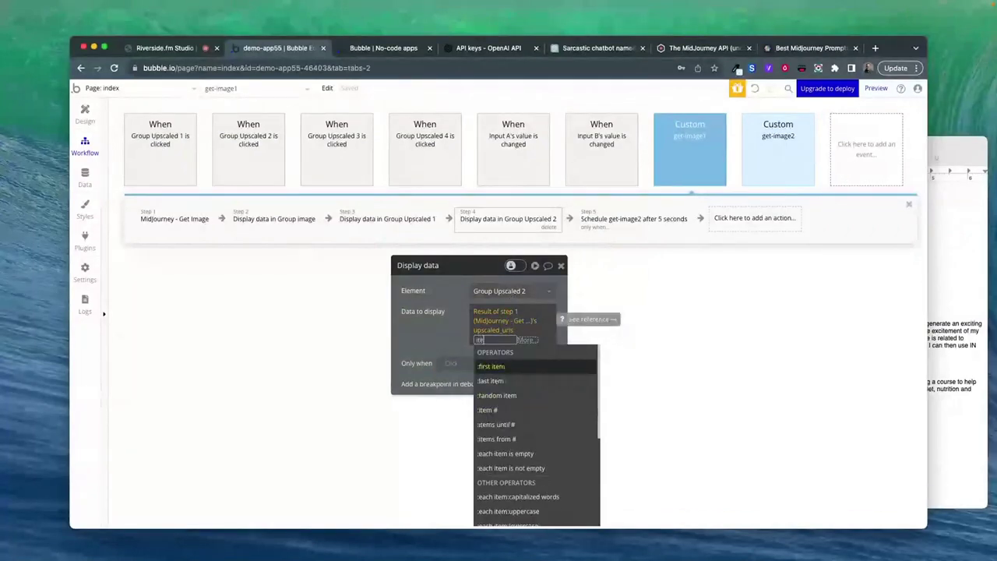
left_click(486, 411)
type("2")
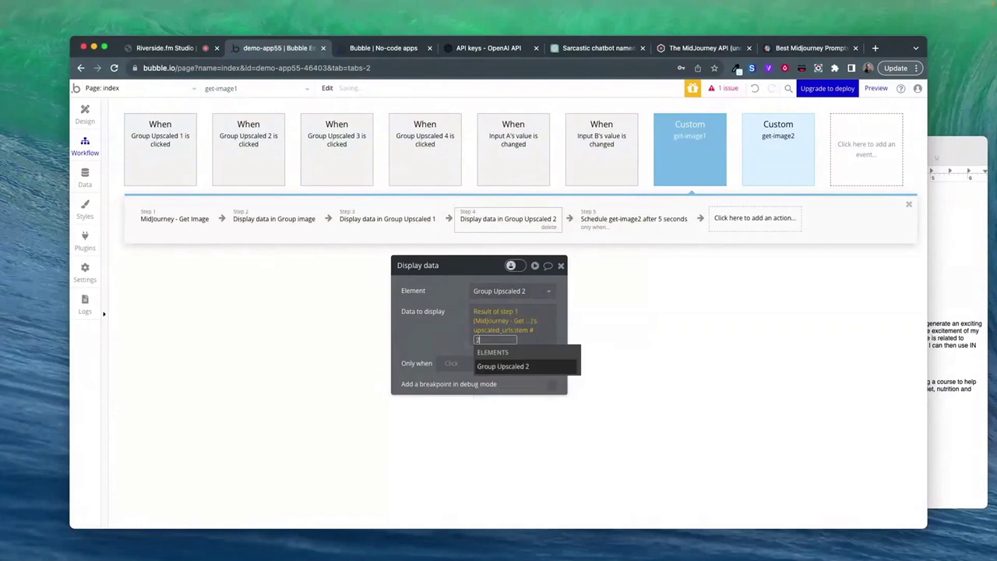
left_click(514, 244)
- Duplicate the Group Upscaled 2 action in get-image1 as step 5, targeting Group Upscaled 3 with upscaled_urls:item #3
right_click(515, 219)
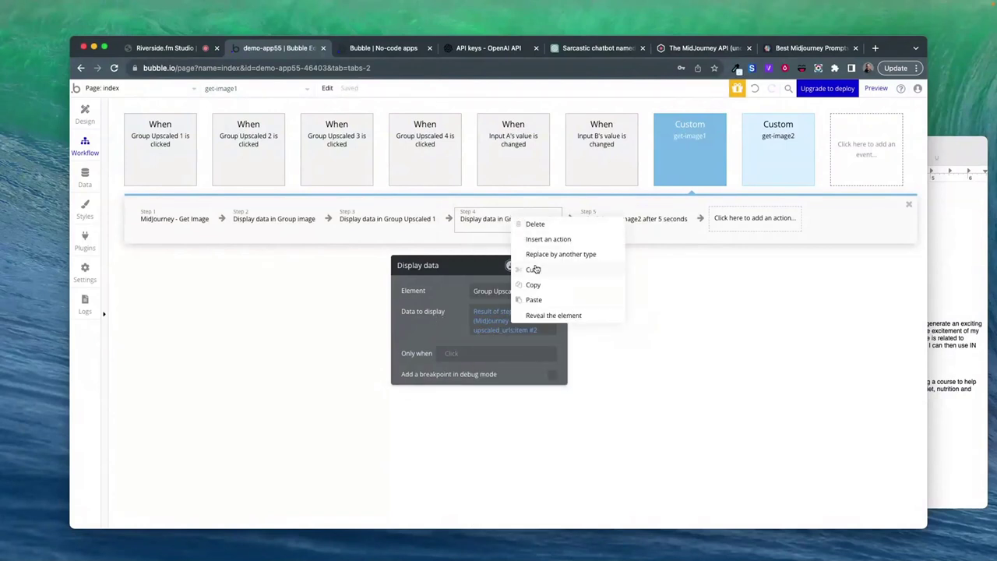
left_click(535, 287)
right_click(584, 219)
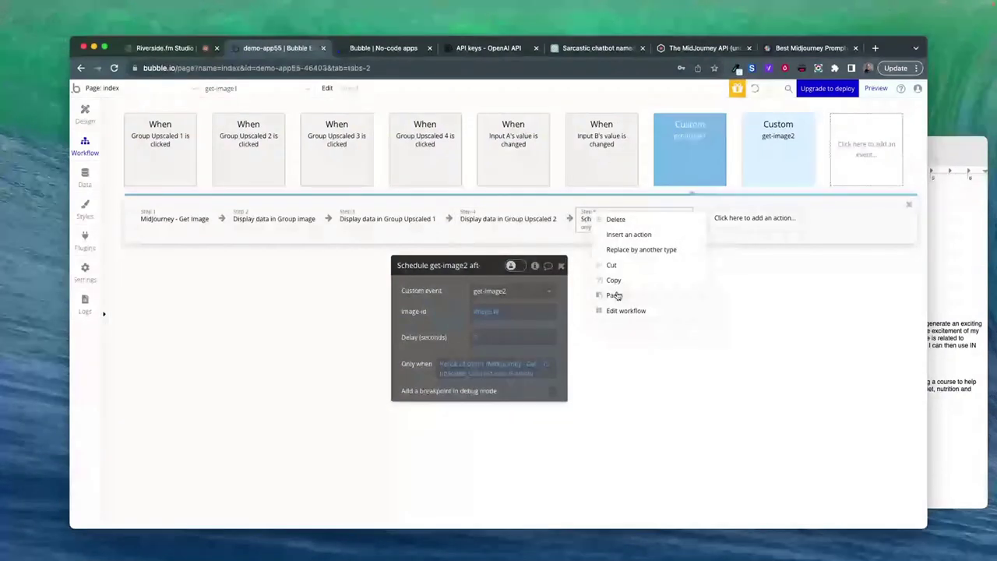
left_click(616, 300)
left_click(514, 290)
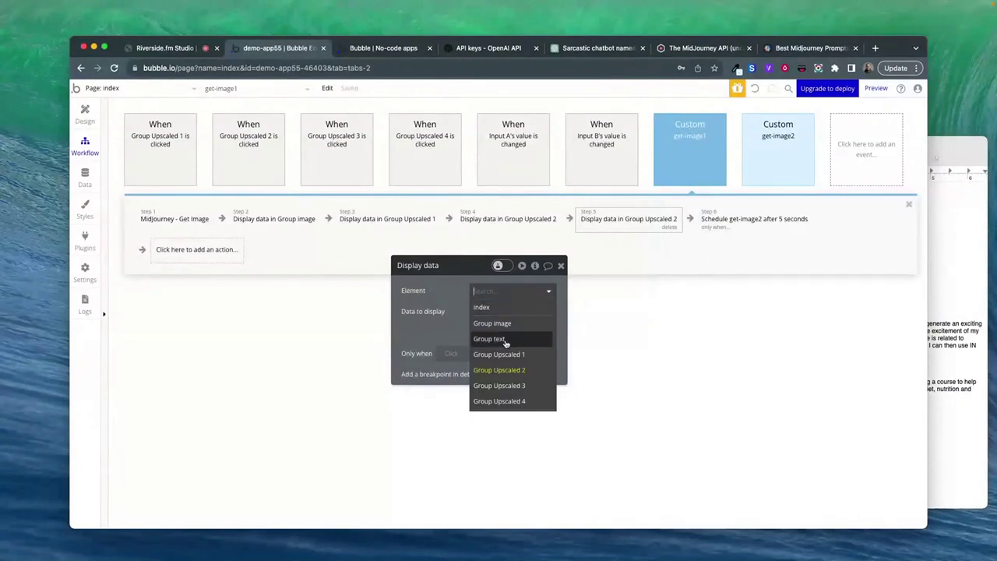
left_click(505, 383)
left_click(533, 333)
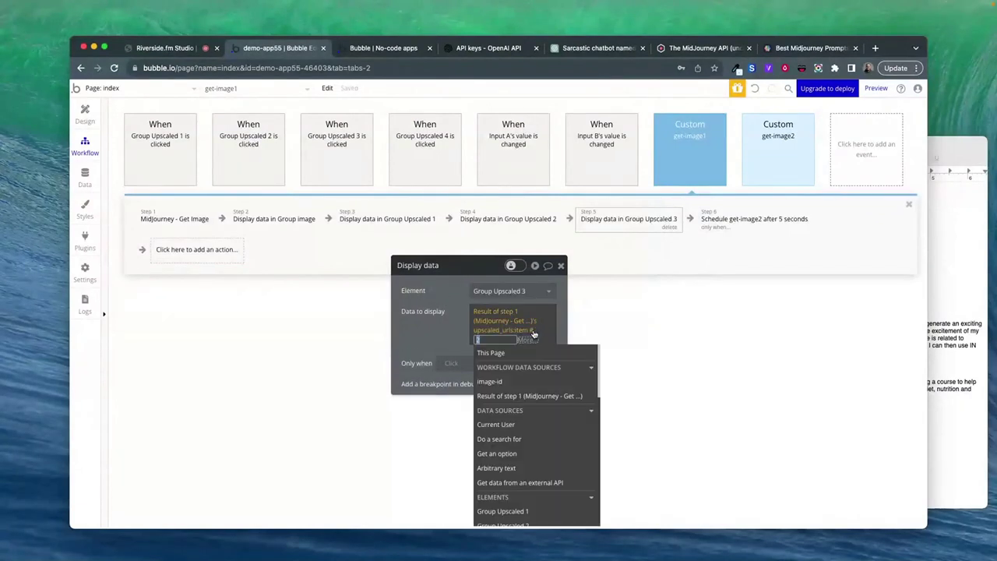
type("3")
left_click(601, 272)
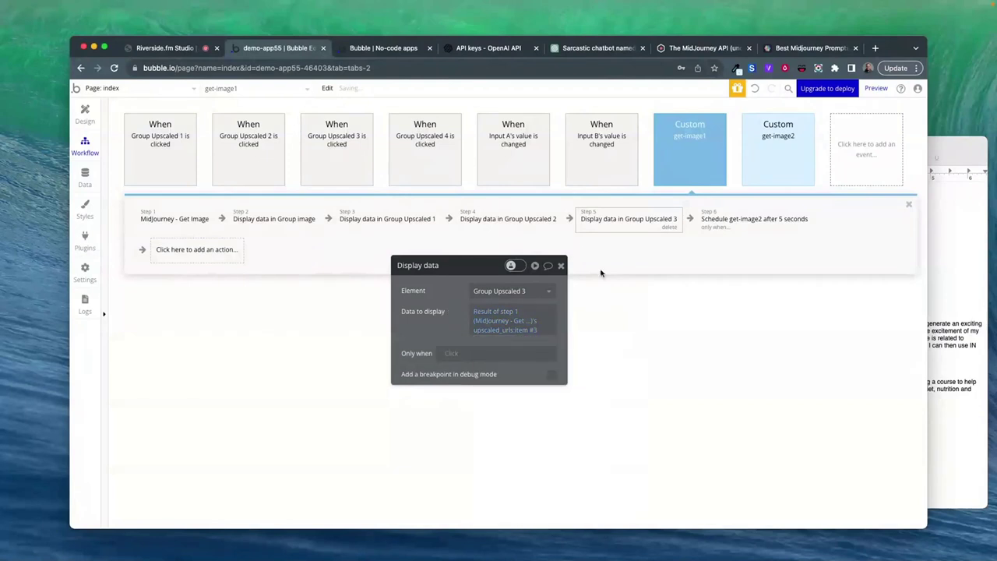
- Paste another copy in get-image1 as step 6, targeting Group Upscaled 4 with upscaled_urls:item #4
right_click(739, 227)
left_click(762, 311)
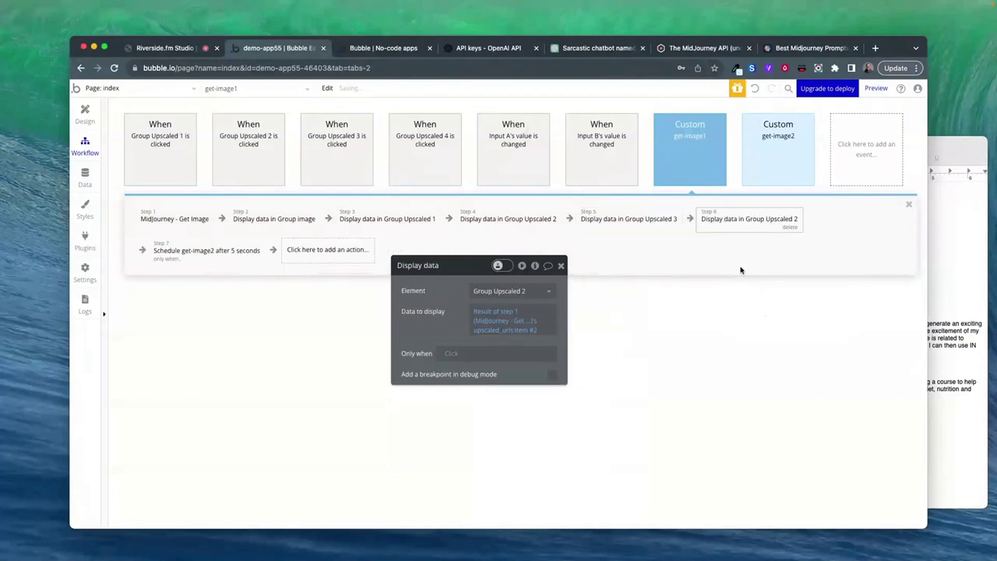
left_click(518, 300)
left_click(516, 400)
left_click(536, 334)
type("4")
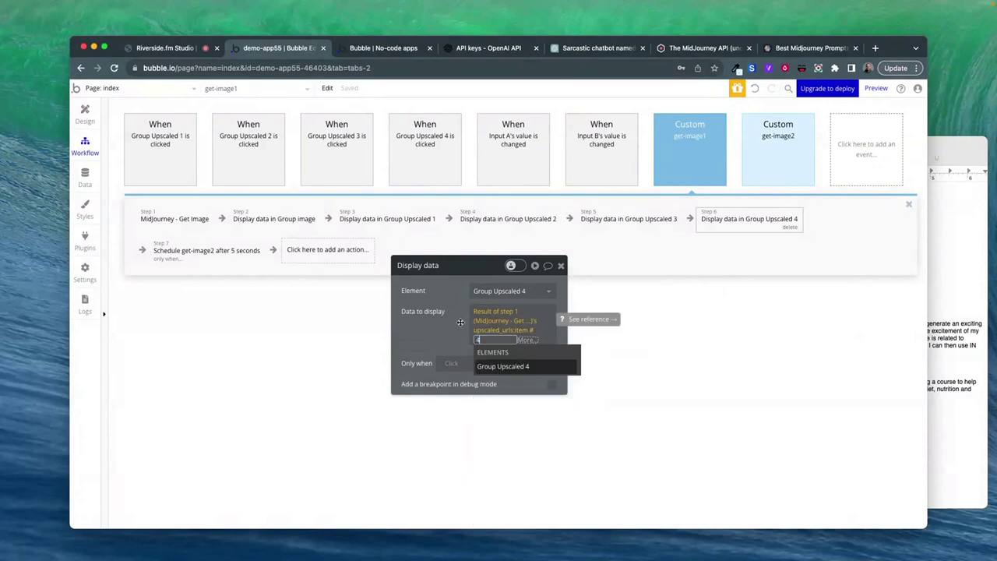
left_click(451, 320)
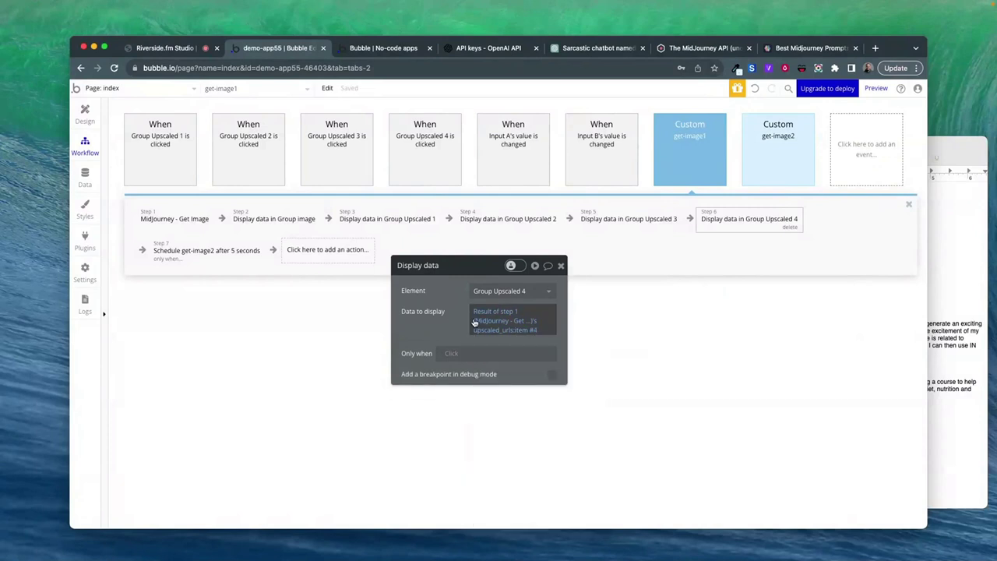
- Copy the Group Upscaled 1 display action from get-image1 into get-image2 as step 3, before the scheduling action
left_click(769, 173)
left_click(707, 164)
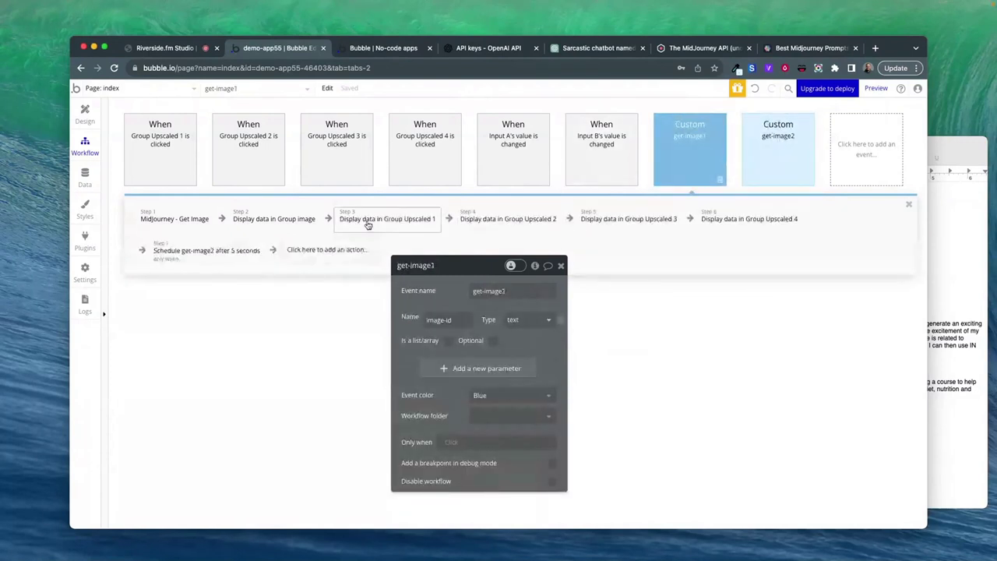
left_click(368, 223)
right_click(366, 223)
left_click(398, 291)
left_click(773, 156)
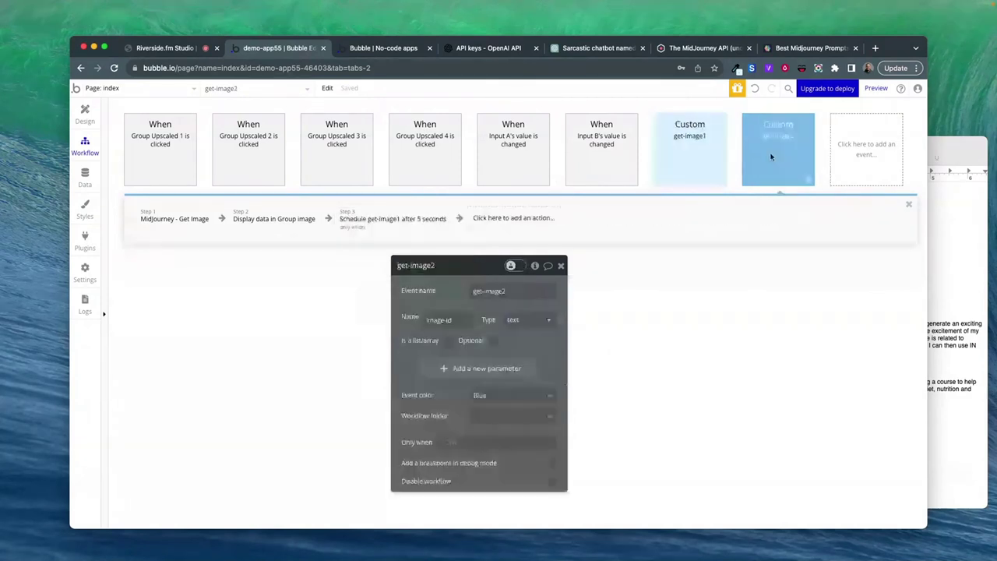
left_click(366, 220)
right_click(366, 221)
left_click(372, 302)
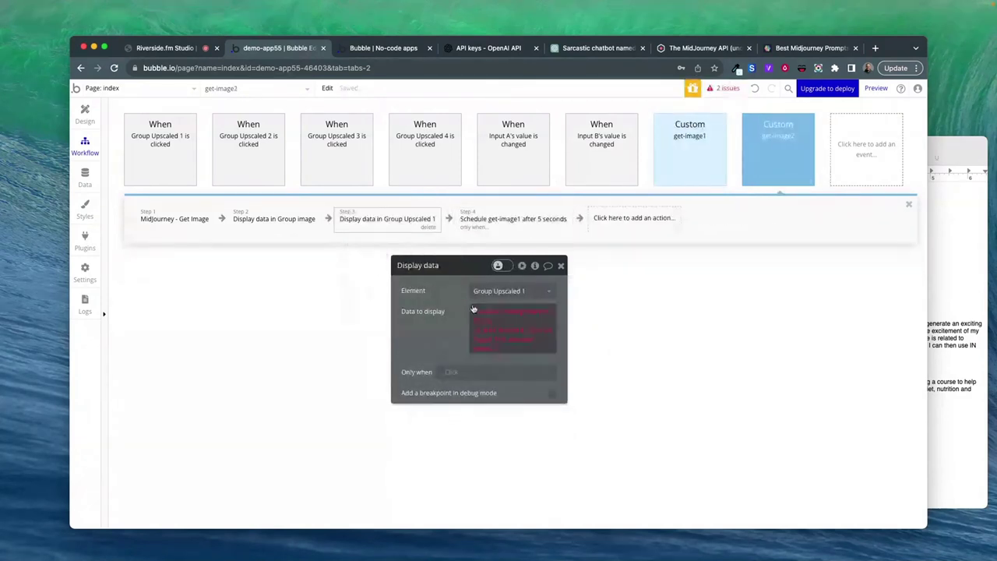
- Reset the data source of get-image2's Group Upscaled 1 action to Result of step 1 (MidJourney - Get Image)
left_click(483, 311)
key("Escape")
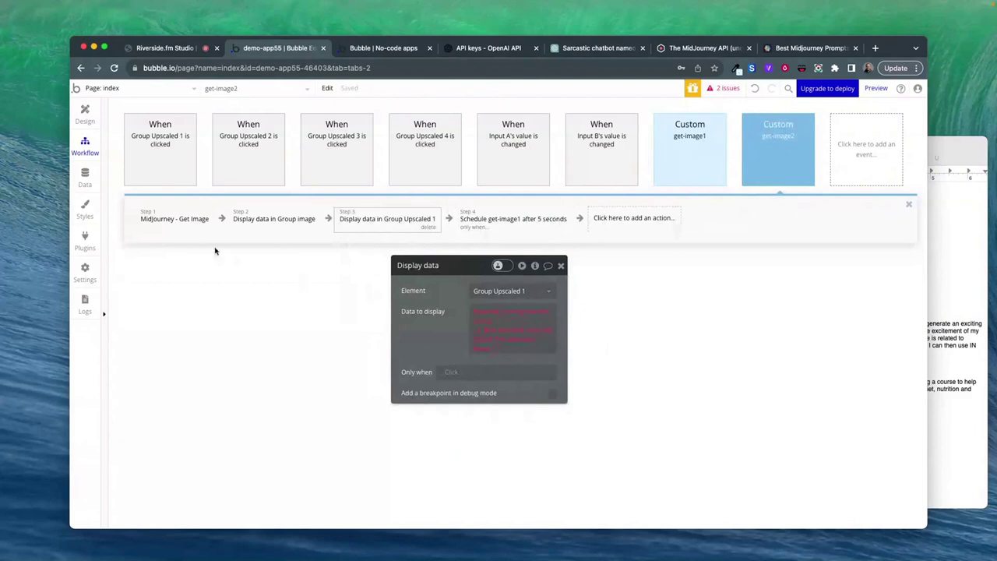
left_click(467, 312)
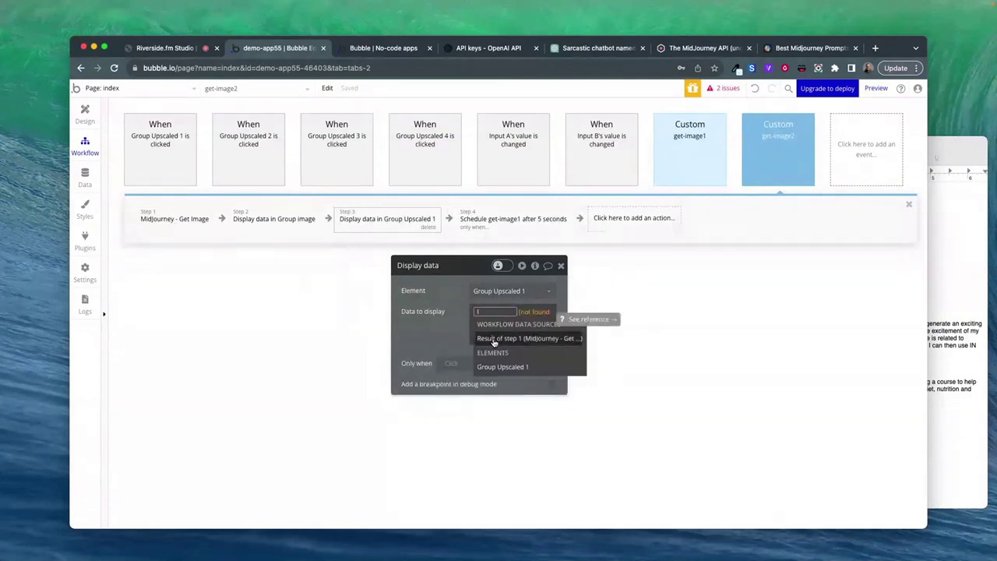
left_click(534, 336)
left_click(436, 323)
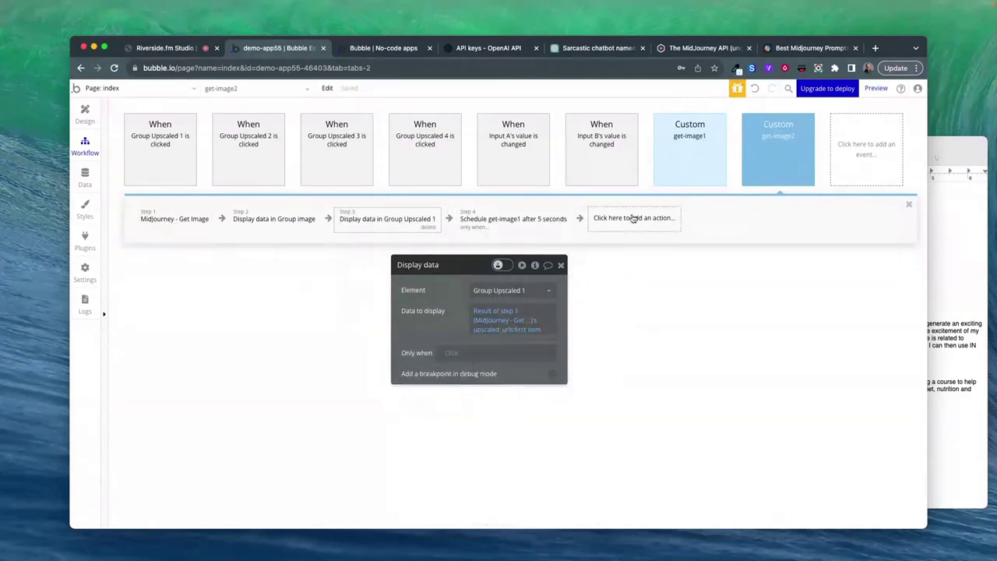
- Copy the Group Upscaled 2 action from get-image1 into get-image2 as step 4 and reset its data source to Result of step 1
left_click(690, 148)
left_click(491, 218)
right_click(494, 222)
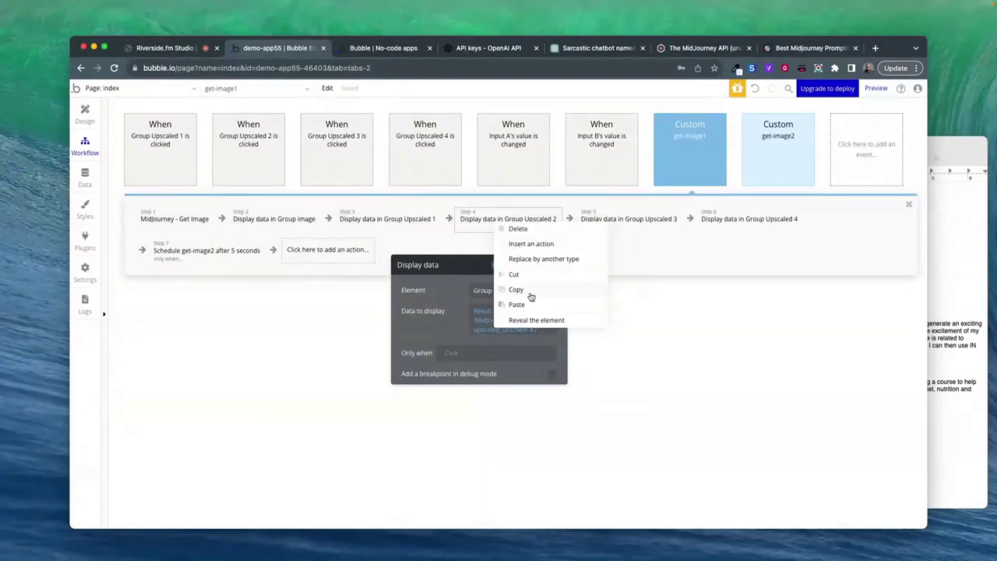
left_click(529, 293)
left_click(778, 148)
right_click(503, 221)
left_click(523, 302)
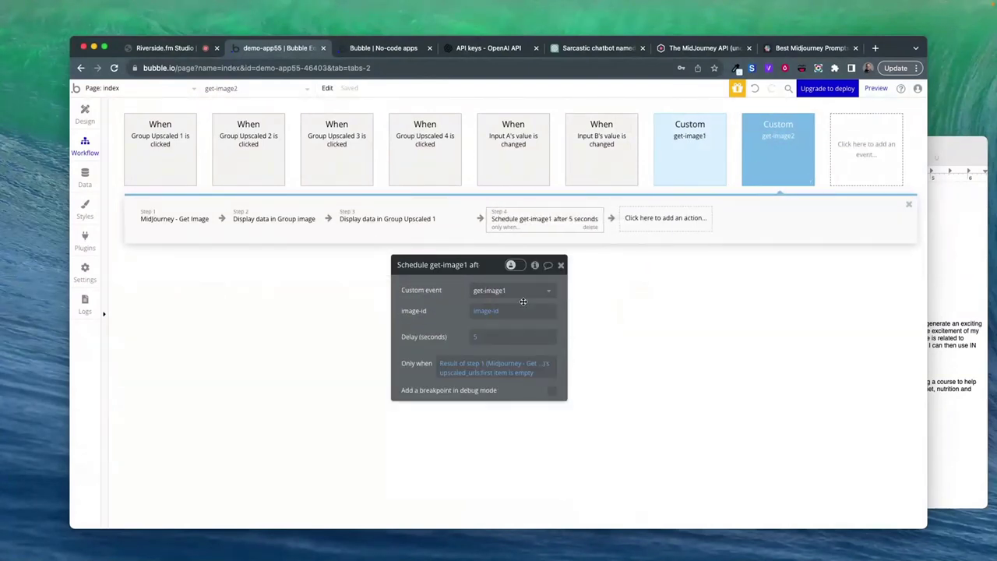
scroll(498, 343, "down", 1)
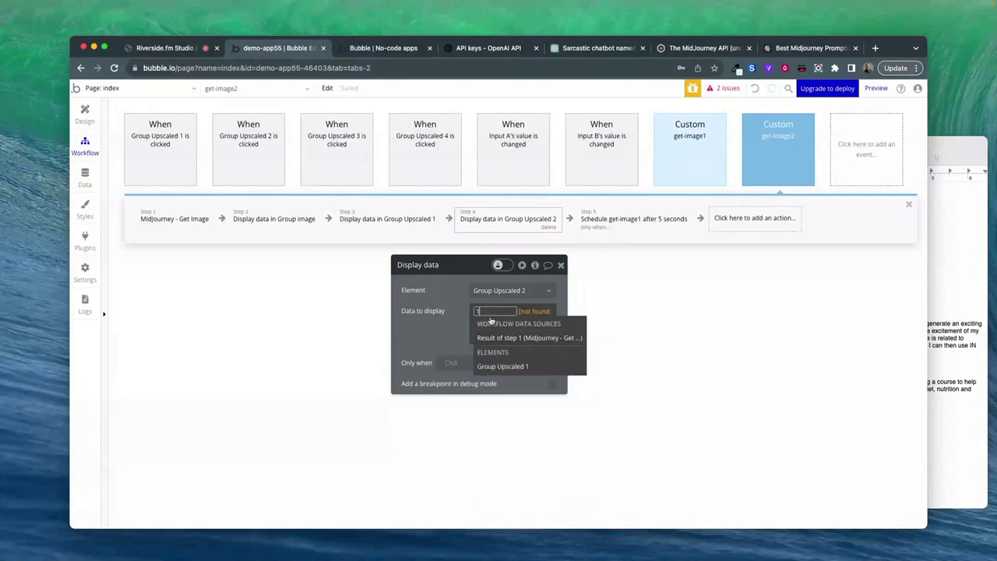
left_click(488, 337)
- Duplicate the Group Upscaled 2 action in get-image2 as step 5, targeting Group Upscaled 3 with upscaled_urls:item #3
right_click(523, 216)
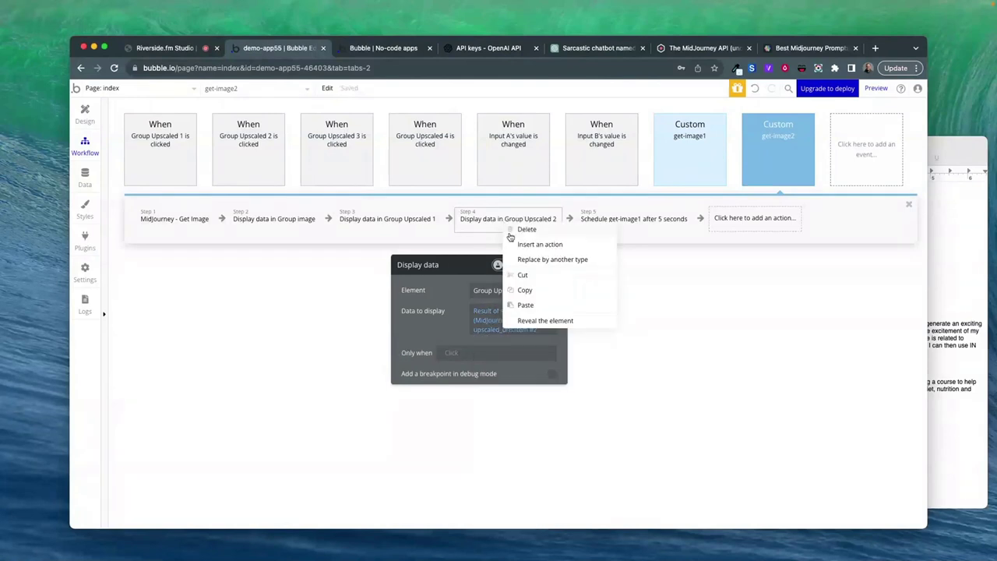
left_click(519, 296)
right_click(586, 226)
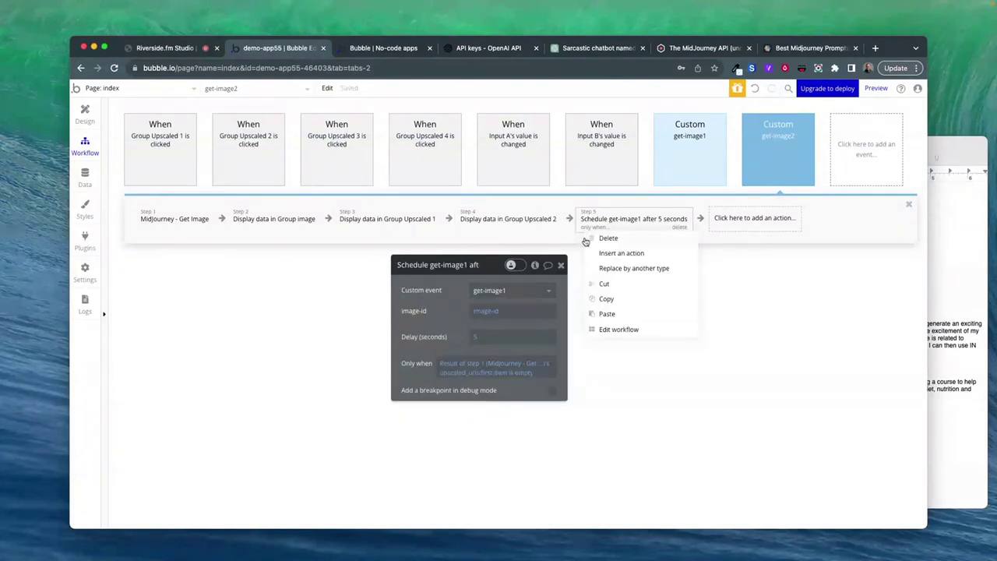
left_click(601, 313)
left_click(502, 296)
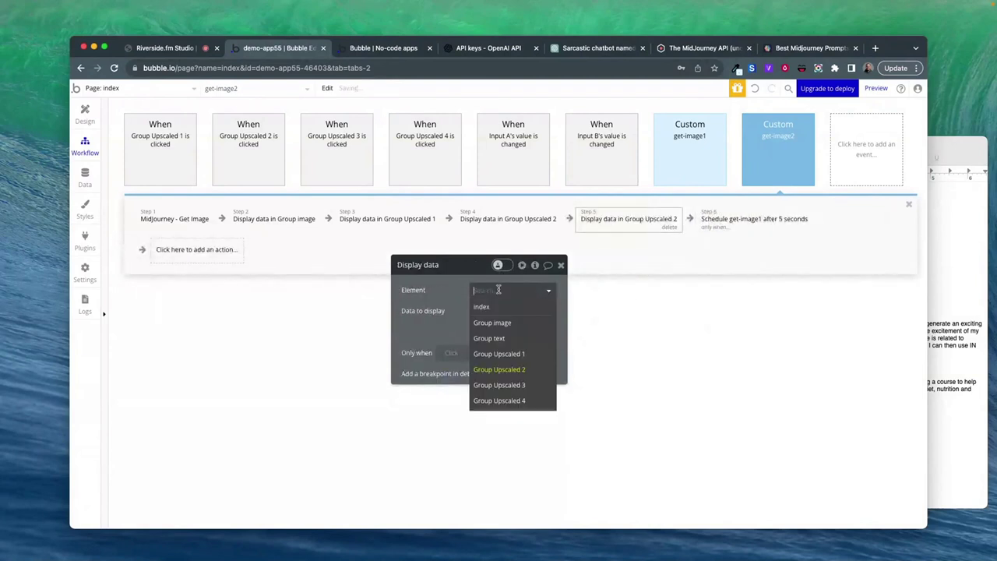
left_click(508, 381)
left_click(532, 331)
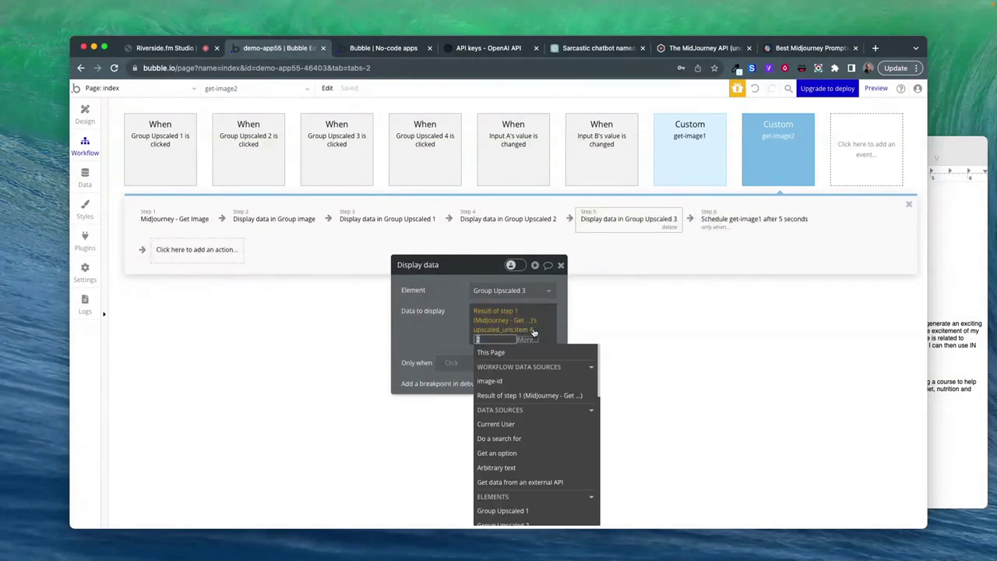
type("3")
- Paste another copy in get-image2 as step 6, targeting Group Upscaled 4 with upscaled_urls:item #4
right_click(716, 220)
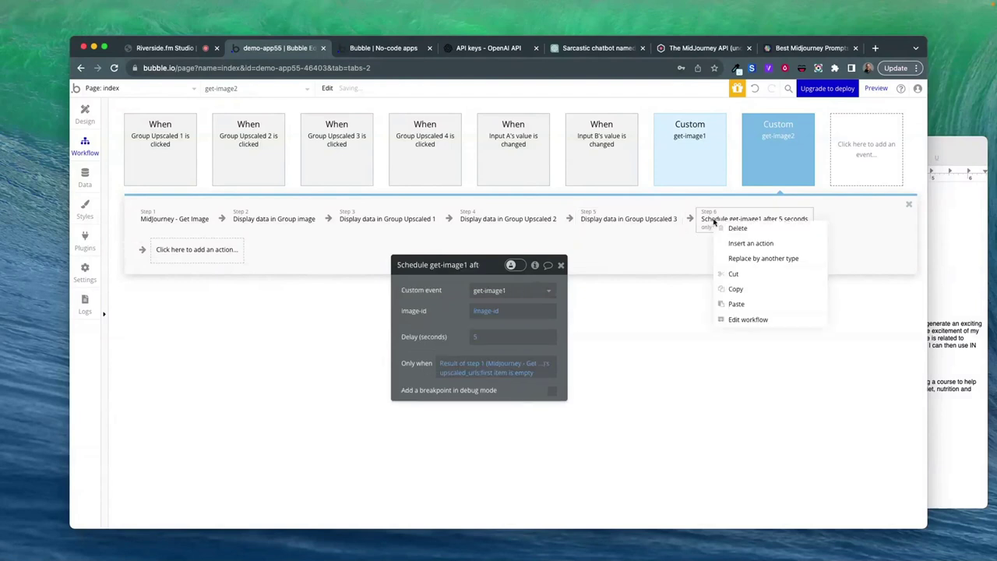
left_click(734, 304)
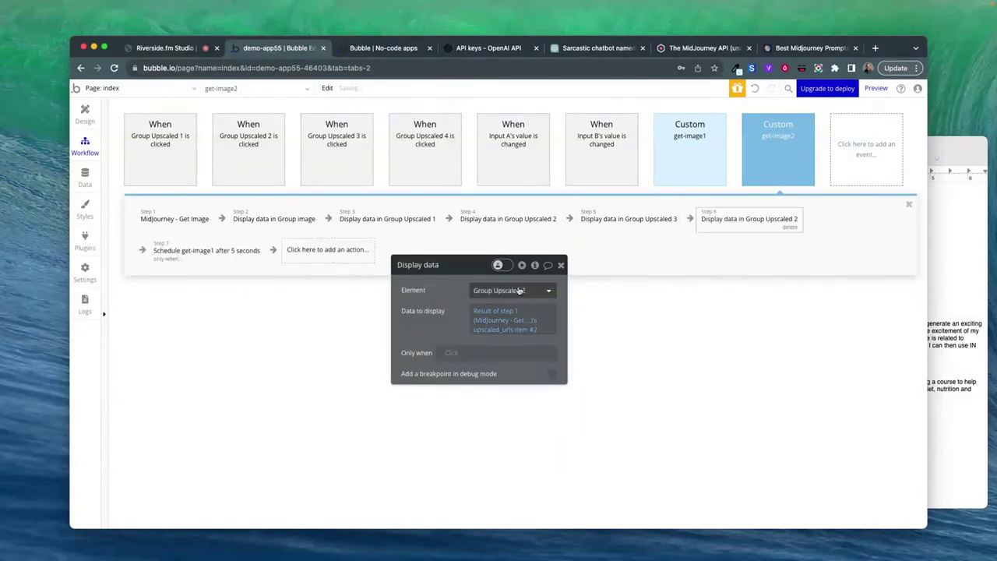
left_click(510, 290)
left_click(506, 402)
left_click(535, 331)
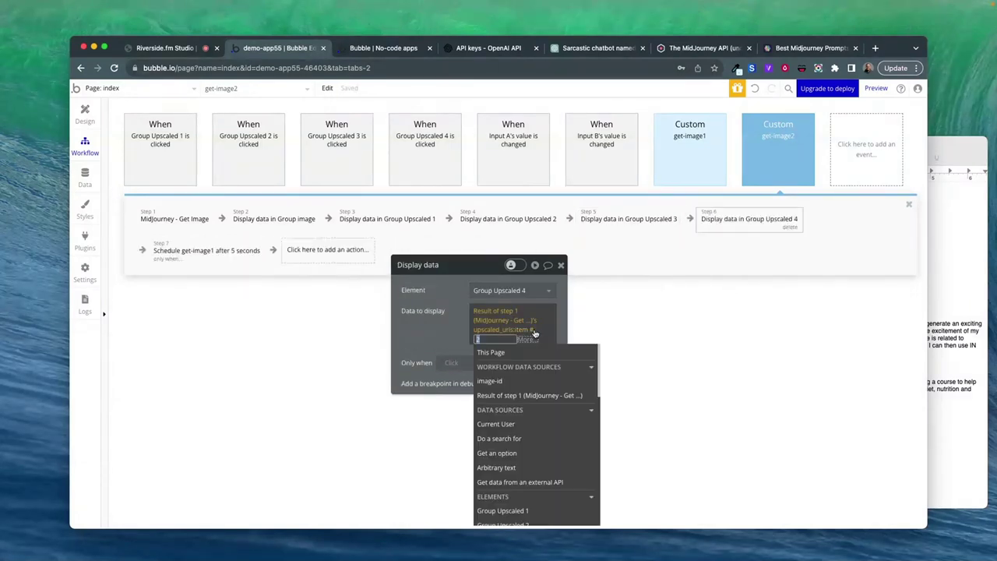
type("4")
key("Return")
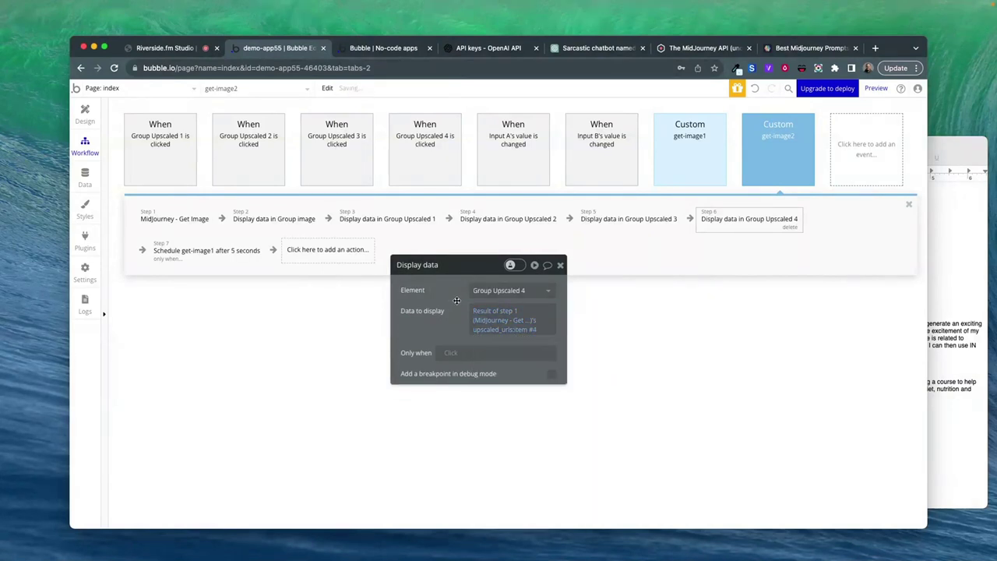
- Review get-image1's action sequence, return to the page design, and switch to the app's running preview
left_click(706, 198)
left_click(695, 164)
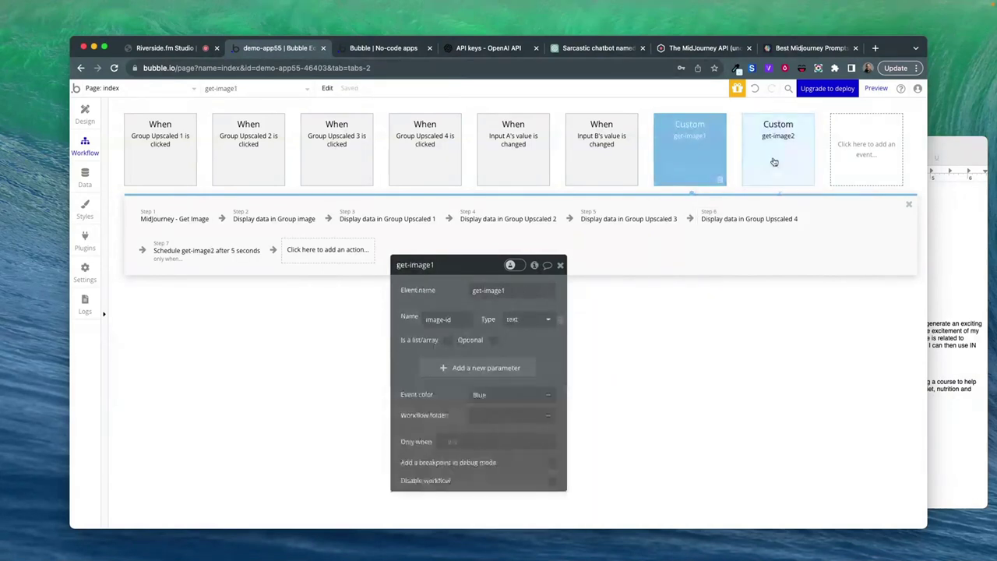
left_click(174, 218)
left_click(85, 115)
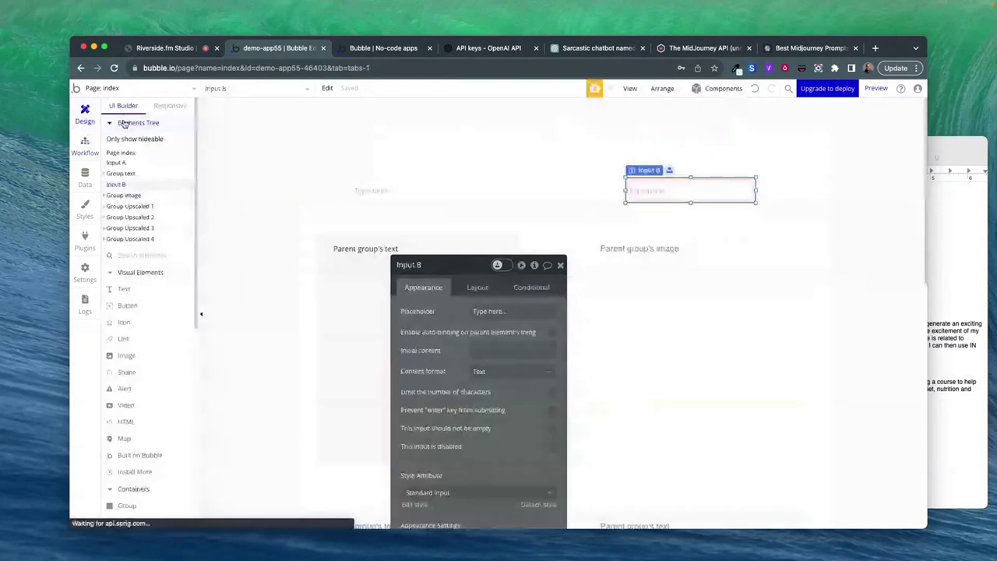
left_click(383, 47)
- In the text note, continue the weight loss coach prompt with "generate a Black Friday promotion image to promote my course"
left_click(937, 260)
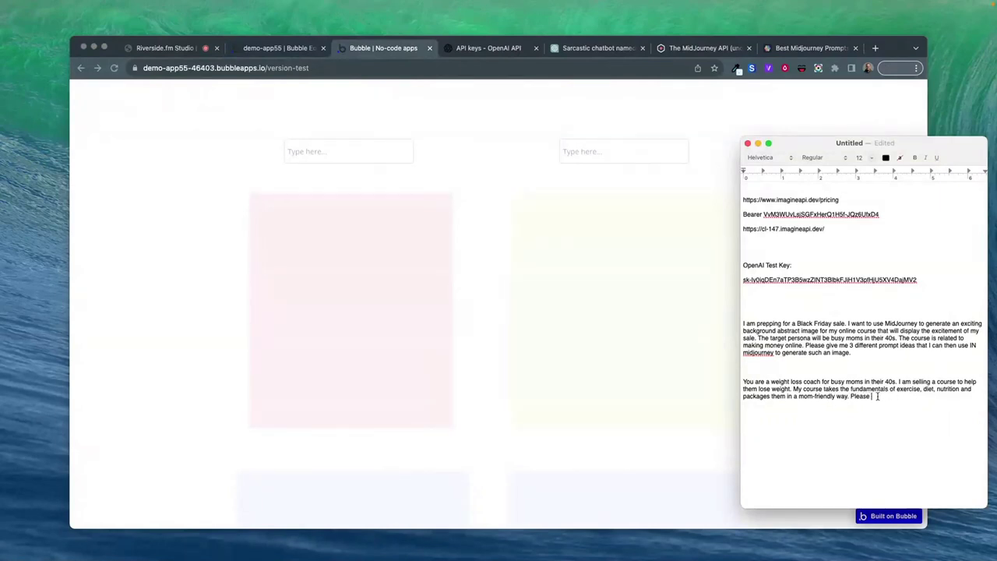
type("ge")
type("black friday promotion ")
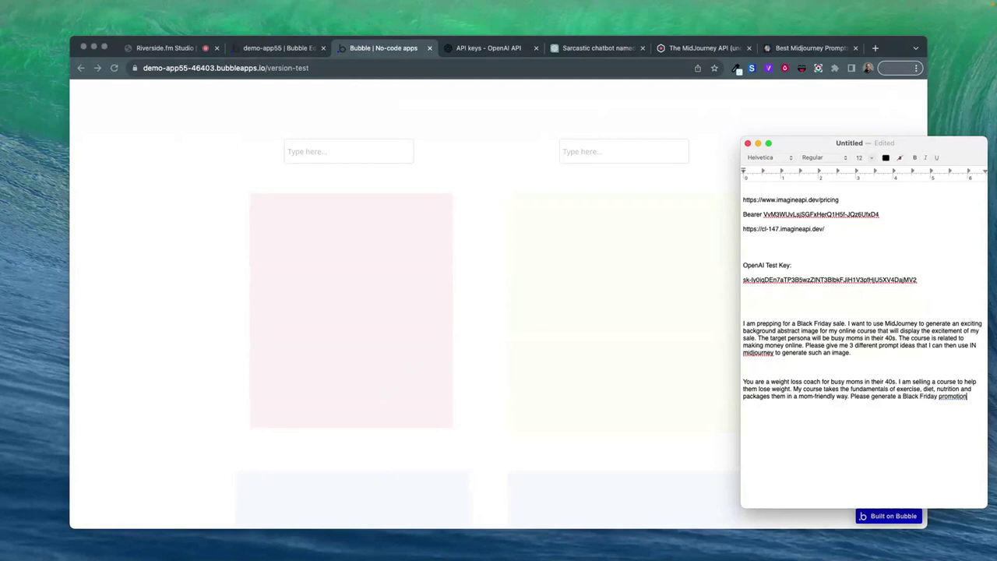
type("image to promote my course")
- Insert "mid journey prompt for my" before "Black Friday promotion" in the weight loss prompt and delete the word "image"
left_click(900, 396)
type("mid journey")
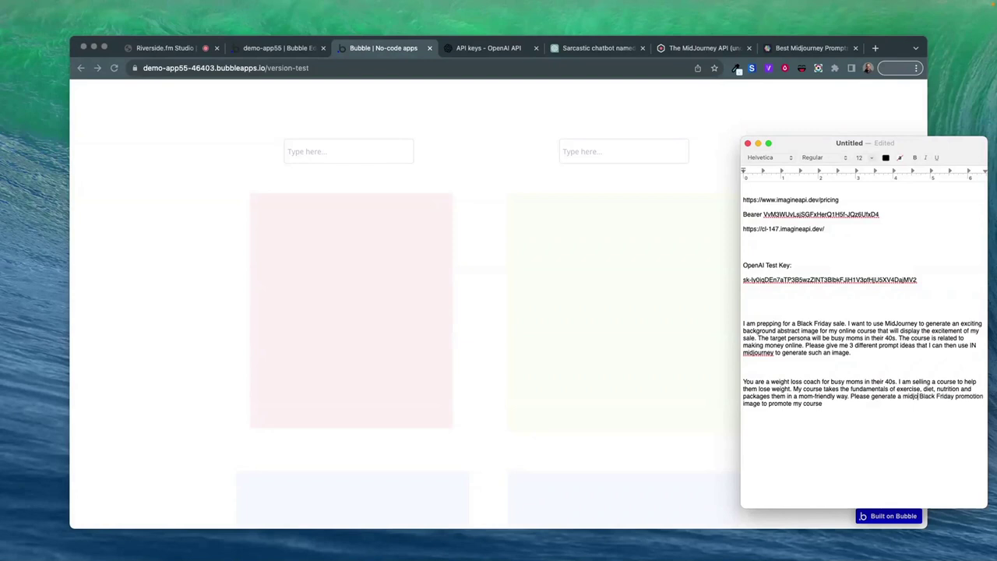
type(" prompt")
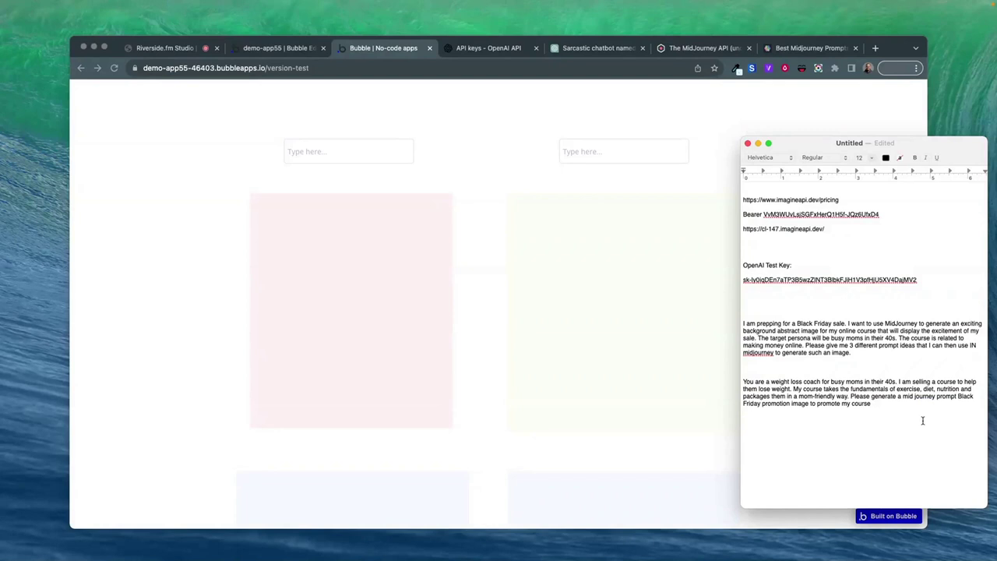
type(" for my")
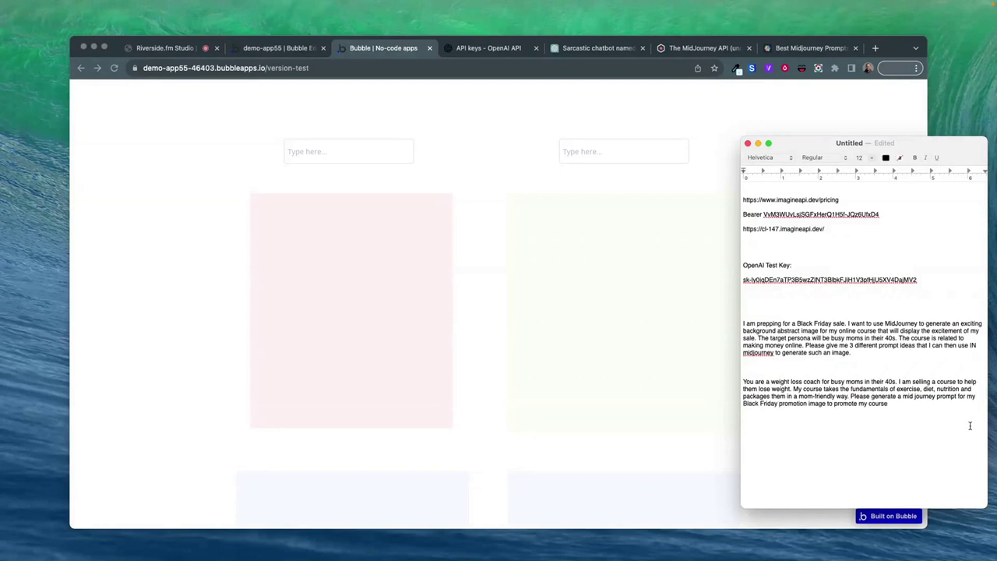
double_click(814, 403)
key("BackSpace")
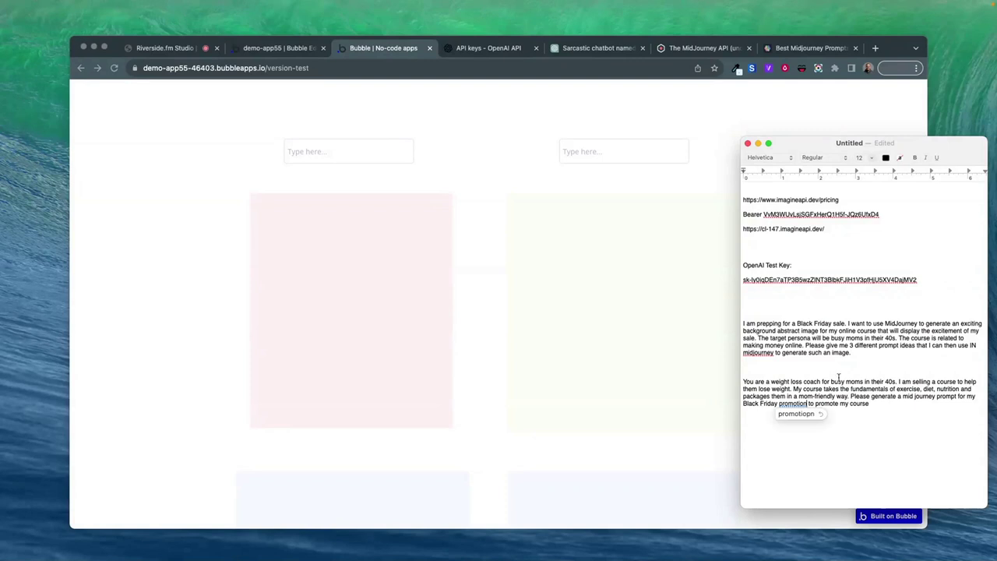
left_click_drag(872, 404, 736, 381)
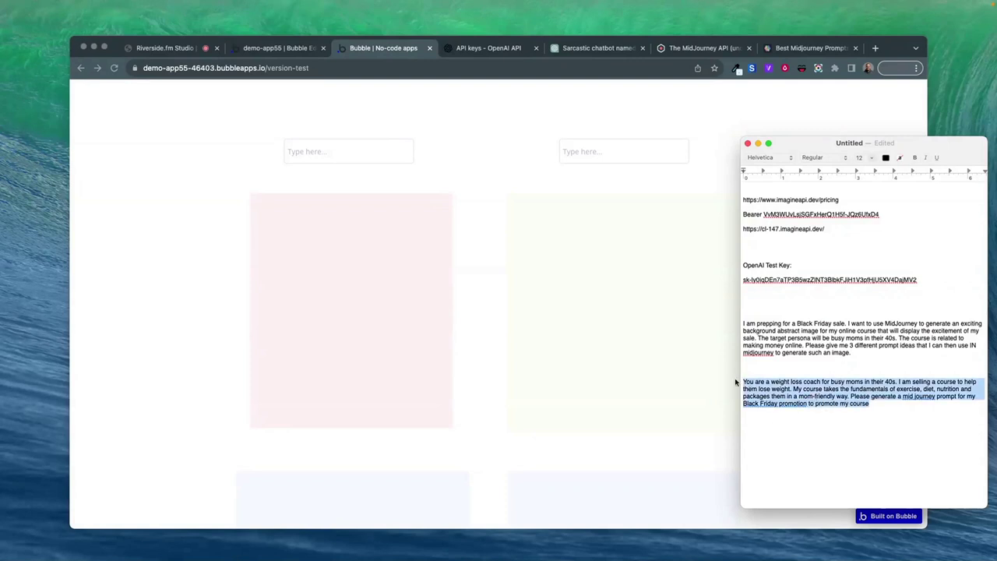
left_click(846, 394)
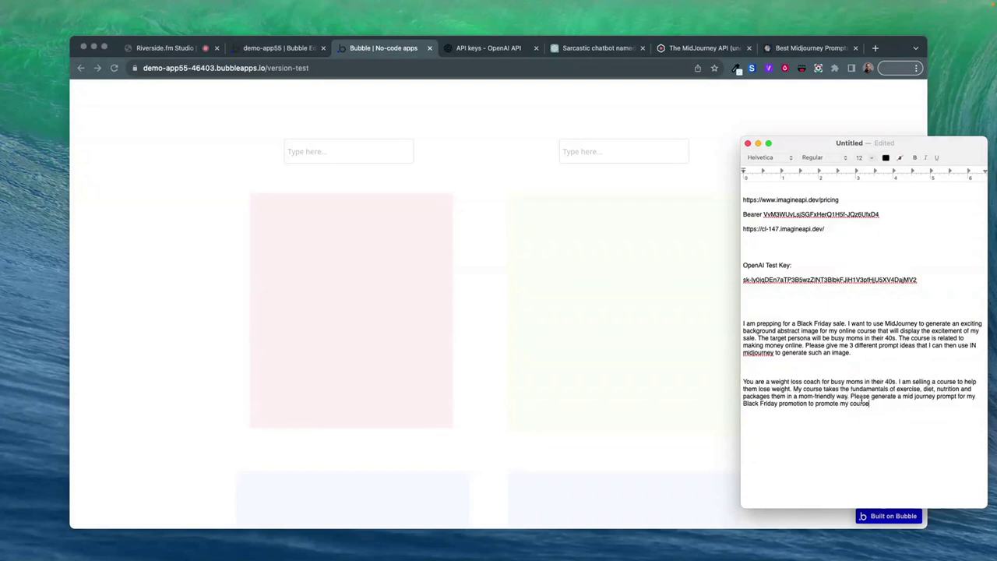
left_click_drag(870, 403, 753, 385)
left_click(877, 404)
left_click_drag(876, 403, 753, 382)
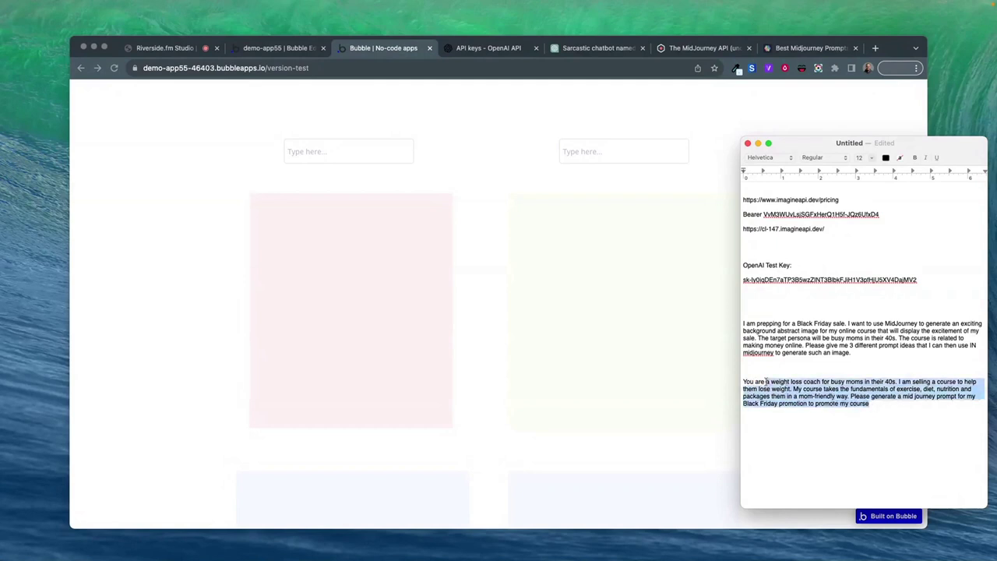
- Append "I don't want text on the image, I want to keep it abstract" to the end of the weight loss prompt
left_click(870, 404)
type(". I don't")
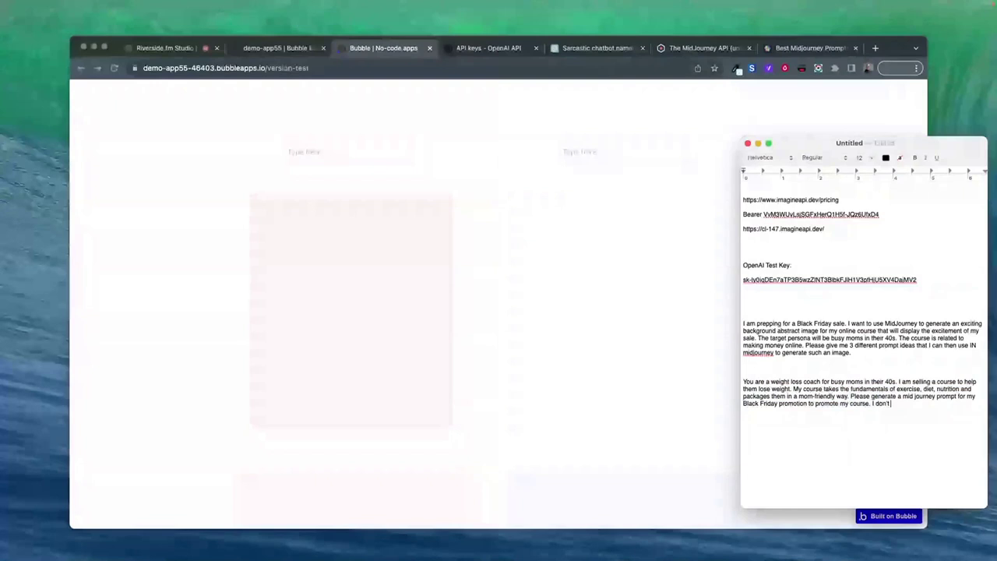
type("want text on th")
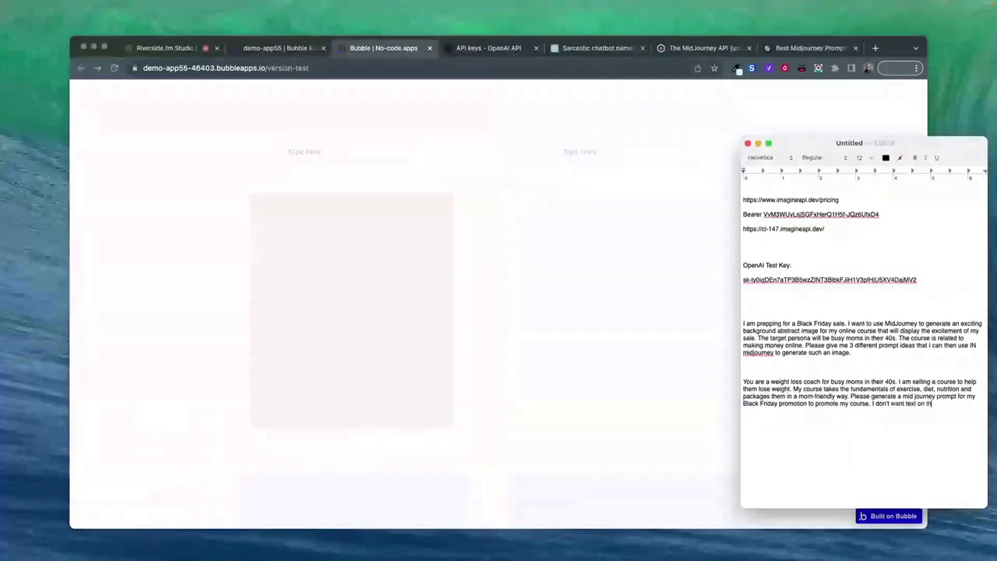
type("e image")
type(", but")
key("BackSpace")
key("BackSpace")
key("BackSpace")
type("I want to el")
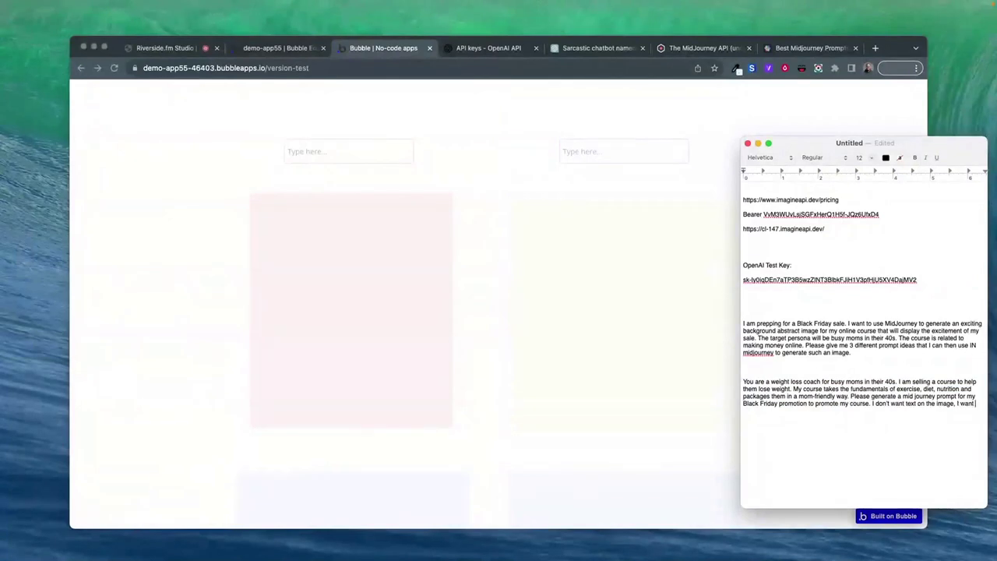
key("BackSpace")
key("BackSpace")
type("keep it abstract")
- Copy the whole weight loss prompt from the note, submit it in the preview page's first input, and return to the note
key("shift+Up")
key("shift+Up")
key("shift+Up")
key("shift+Up")
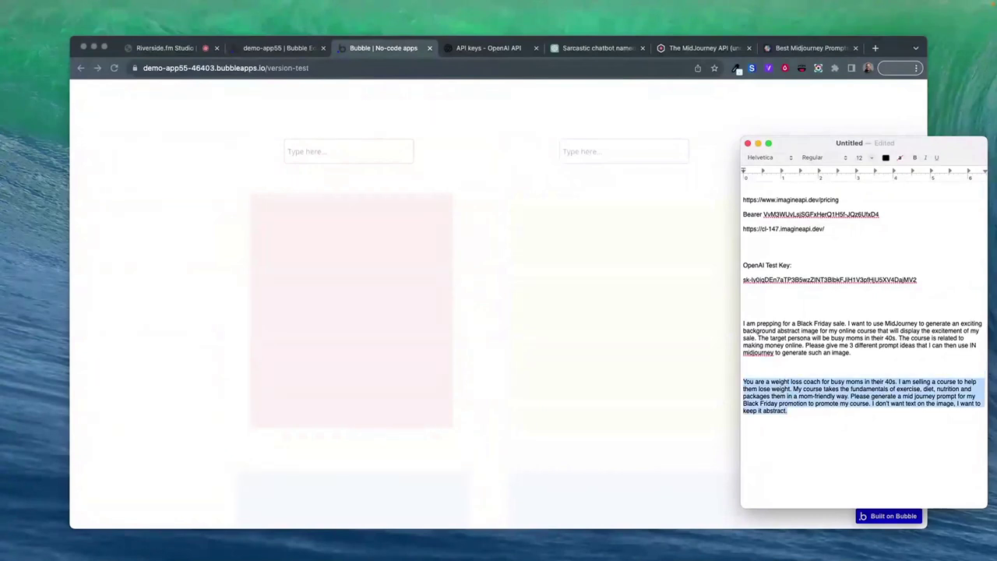
key("BackSpace")
key("super+z")
left_click(401, 254)
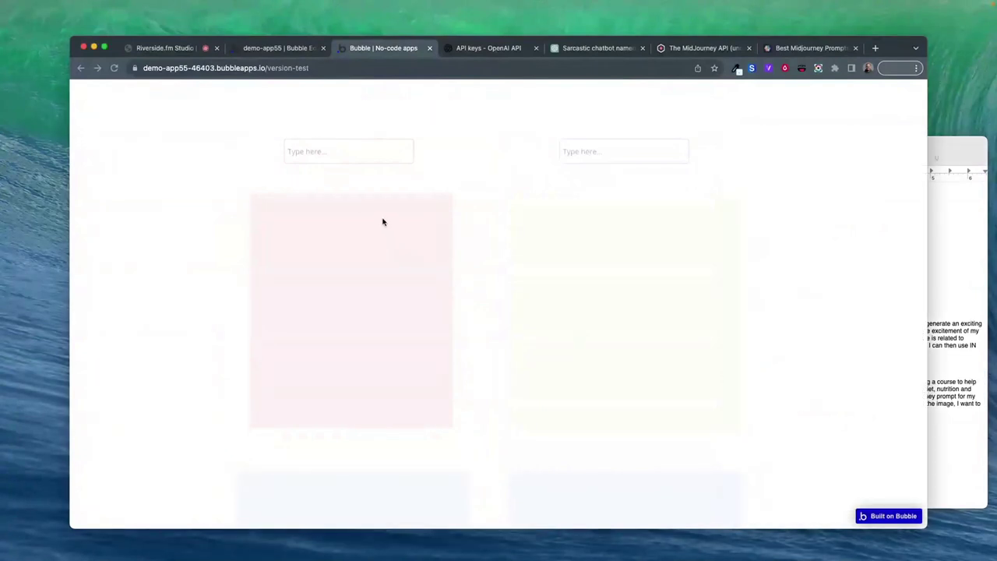
left_click(350, 154)
key("super+v")
left_click(274, 184)
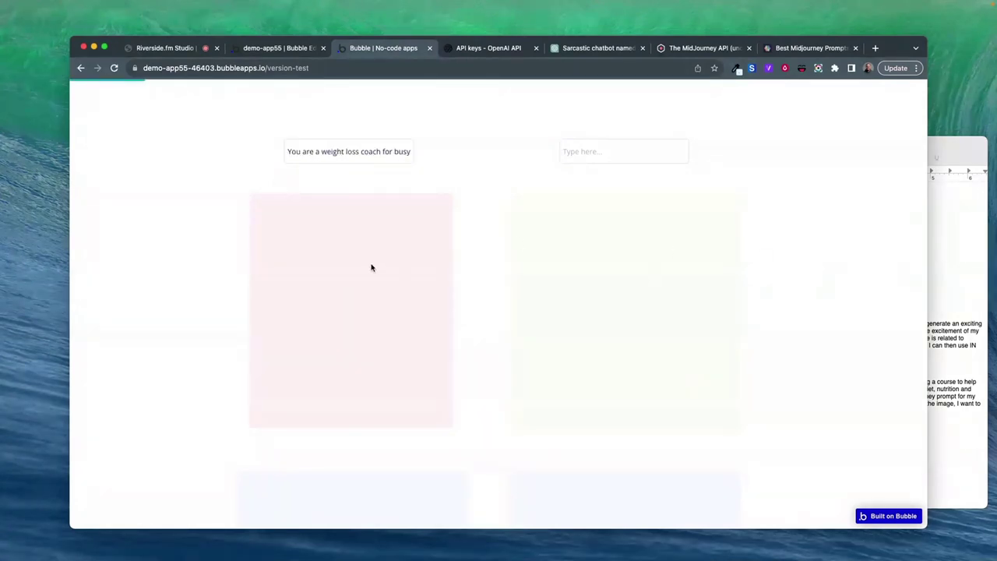
left_click(957, 138)
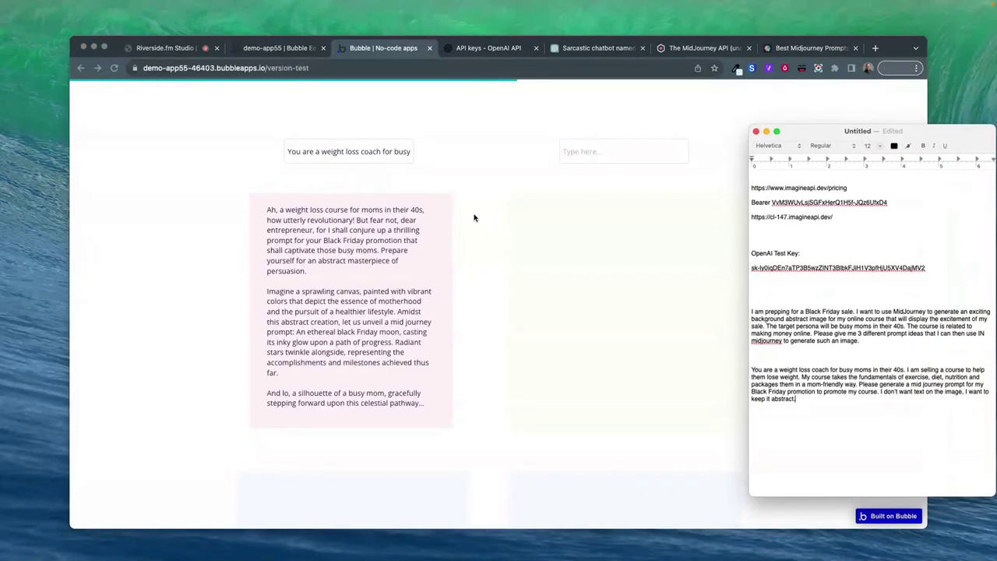